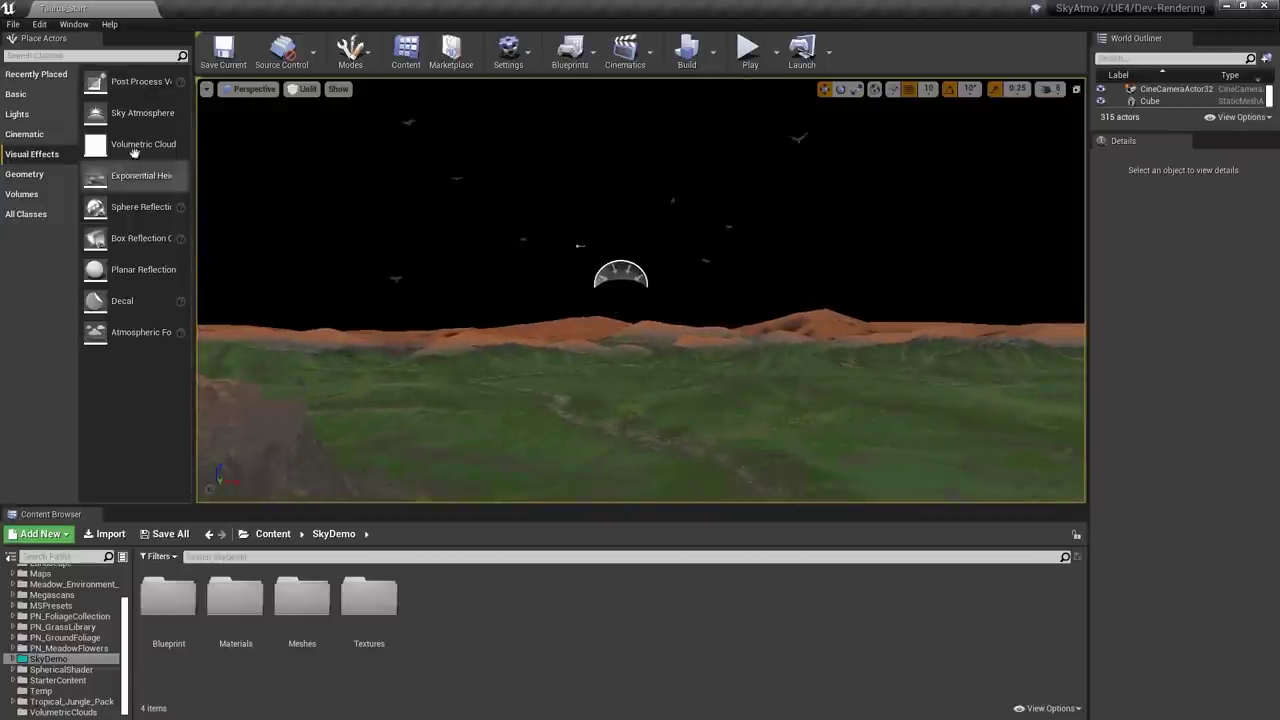
- Add a directional light to the level above the grassy plain
left_click(10, 116)
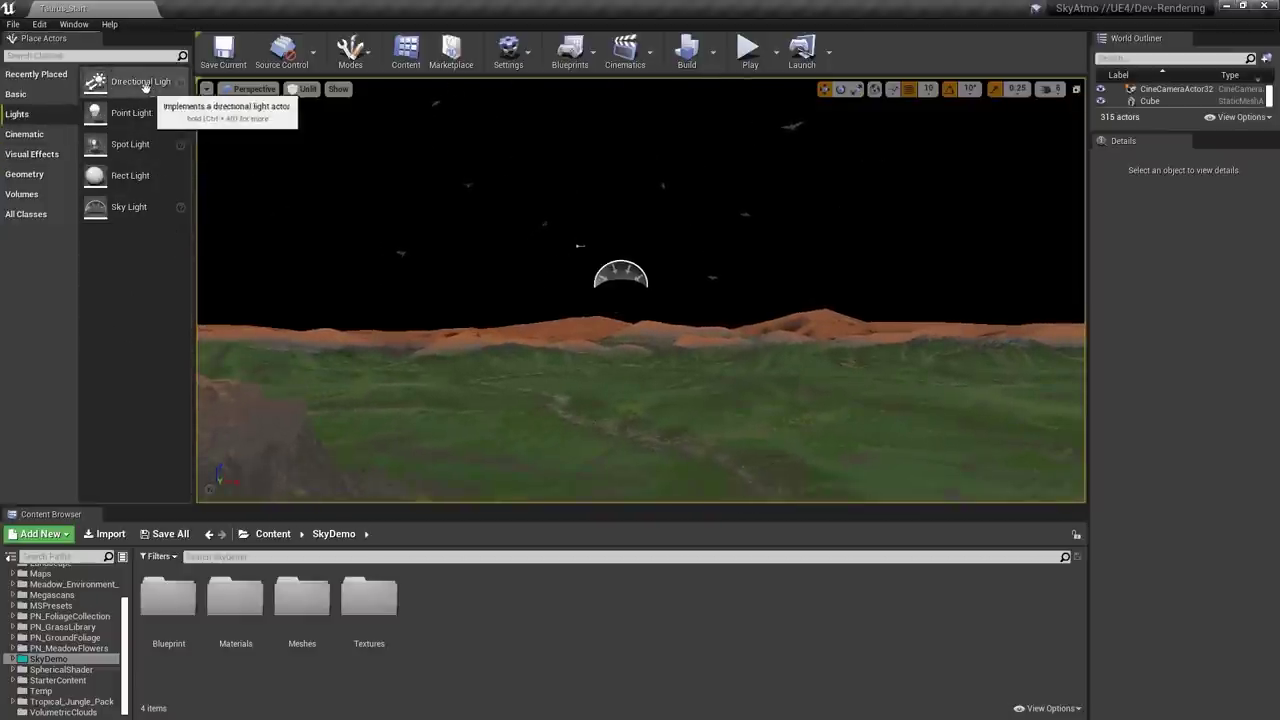
left_click_drag(125, 82, 655, 432)
right_click_drag(723, 402, 690, 500)
left_click_drag(725, 228, 633, 445)
left_click_drag(653, 330, 657, 90)
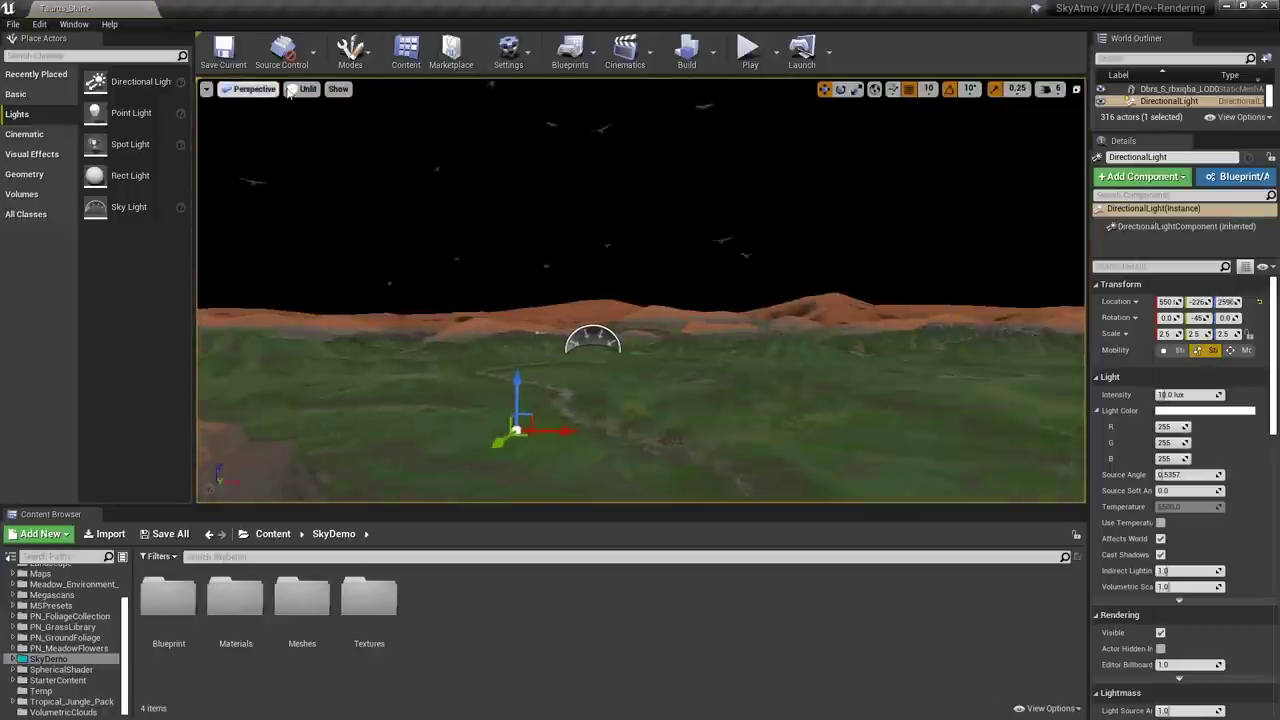
- Change the viewport's view mode from Unlit to Lit and frame the directional light
left_click(300, 88)
left_click(306, 122)
key("f")
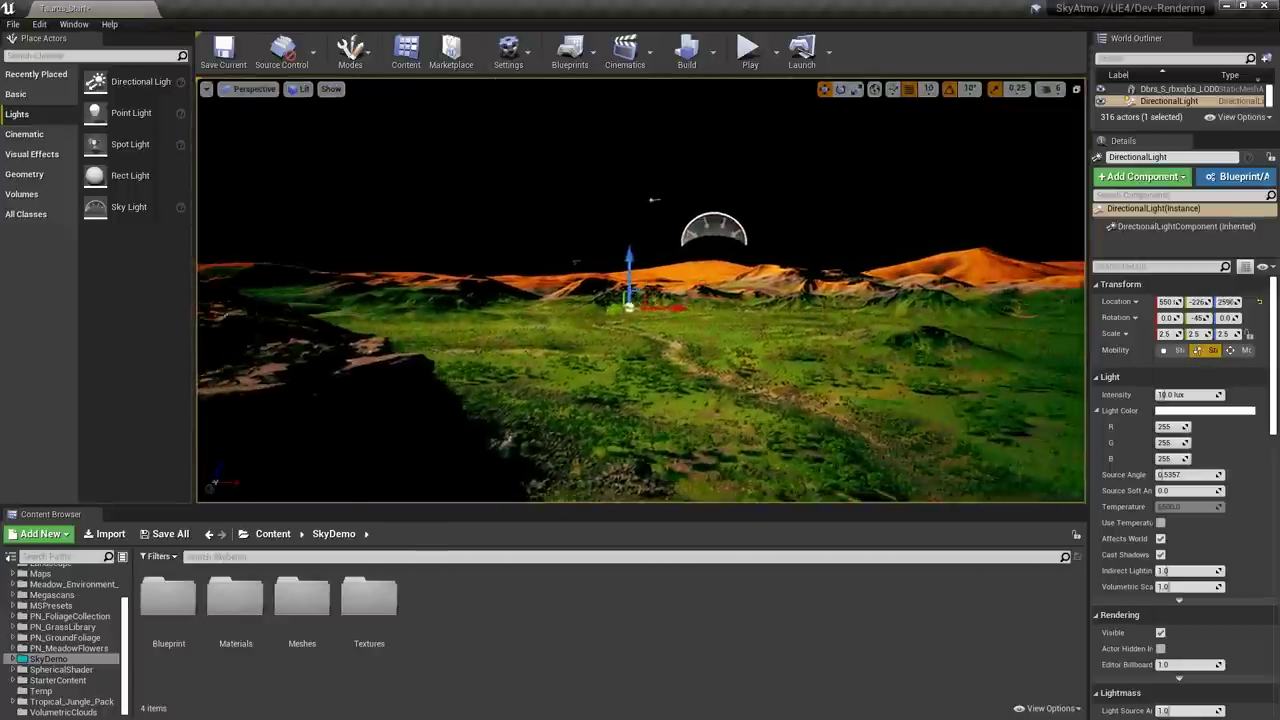
- Set the directional light's intensity to 12 lux and enable its Atmosphere Sun Light option
left_click(1196, 395)
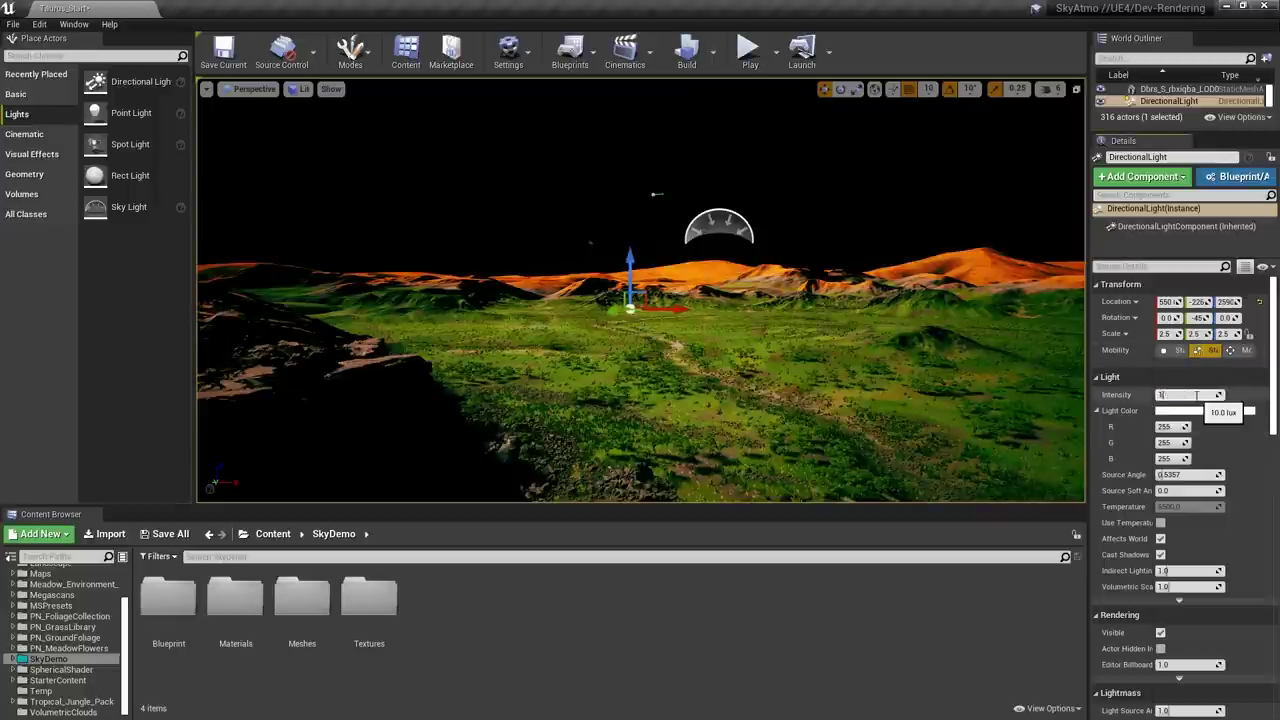
key("Return")
scroll(1175, 546, "down", 1)
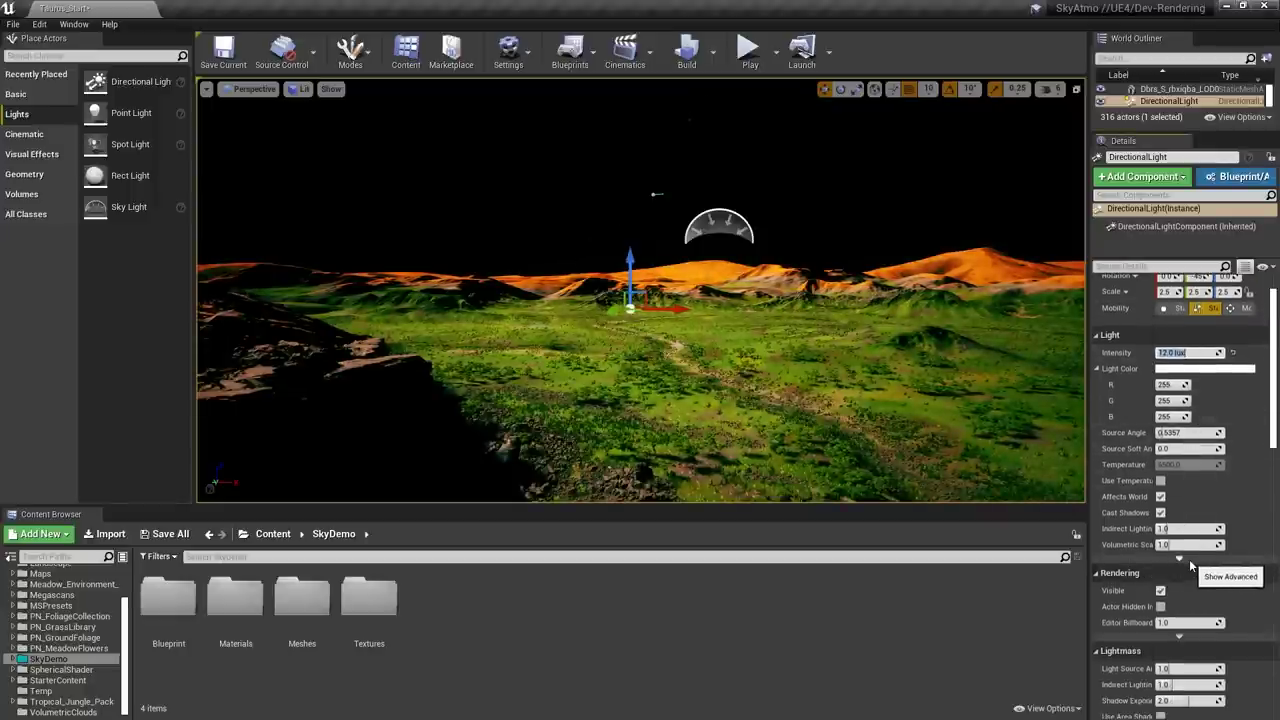
left_click(1179, 556)
left_click_drag(1089, 480, 1012, 490)
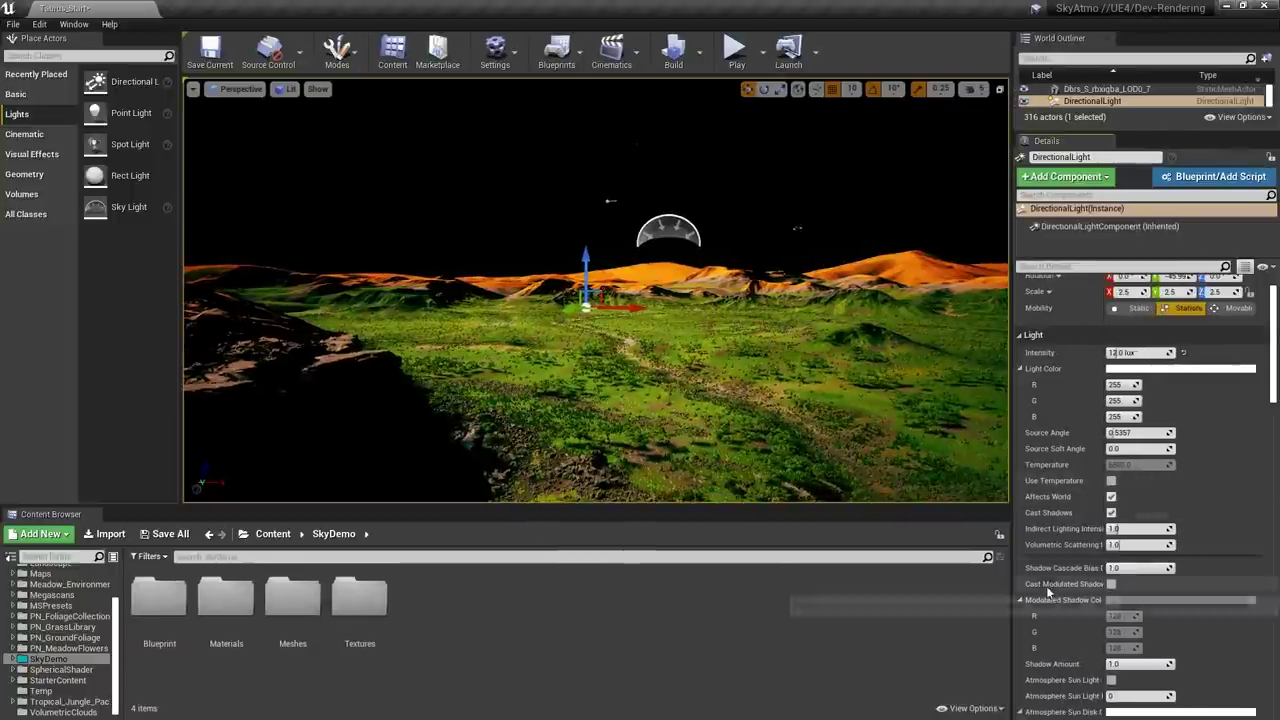
scroll(1076, 509, "down", 2)
scroll(1076, 509, "down", 4)
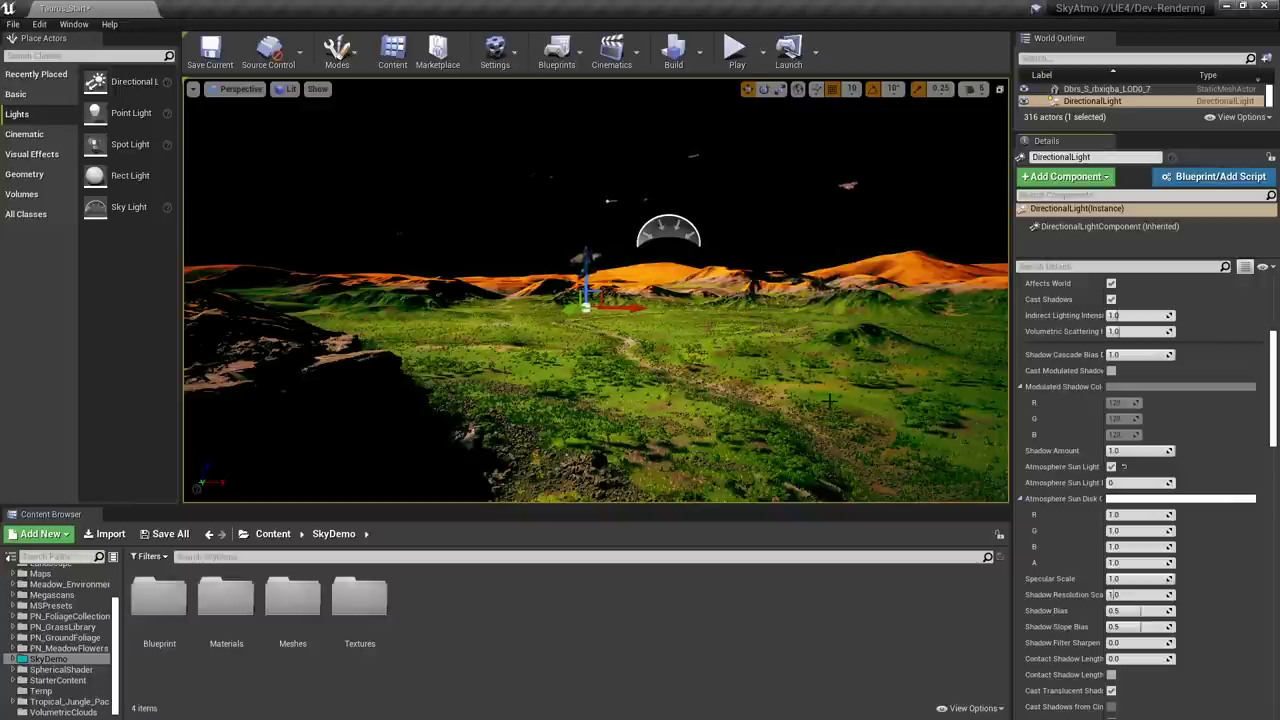
- Add a Sky Atmosphere actor to the level over the rocky ground of the plain
right_click_drag(829, 401, 762, 345)
key("s")
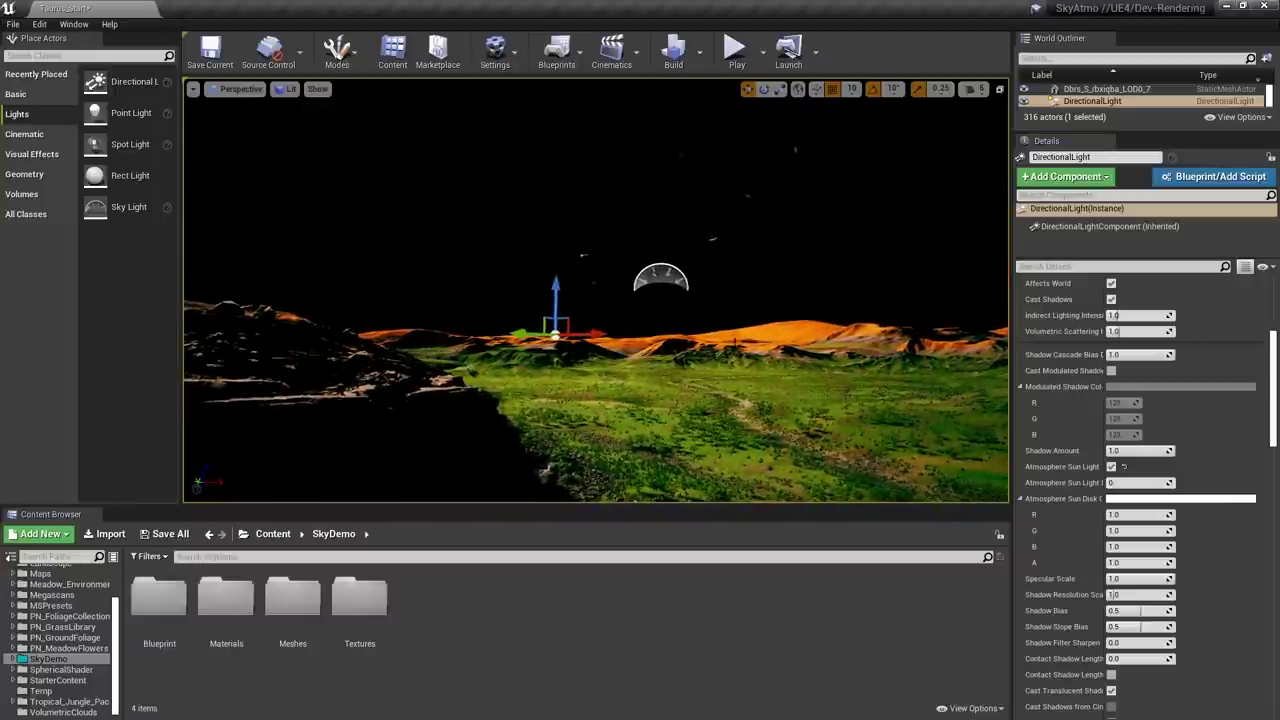
right_click_drag(215, 190, 214, 270)
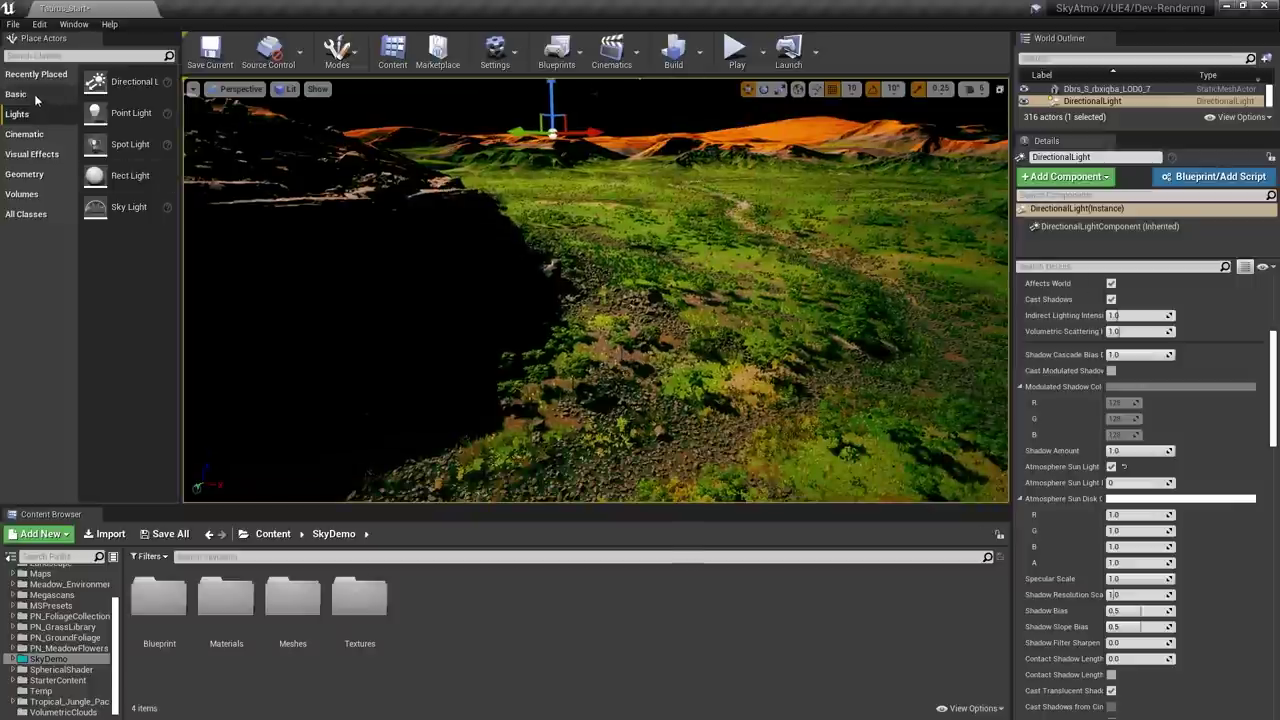
left_click(32, 154)
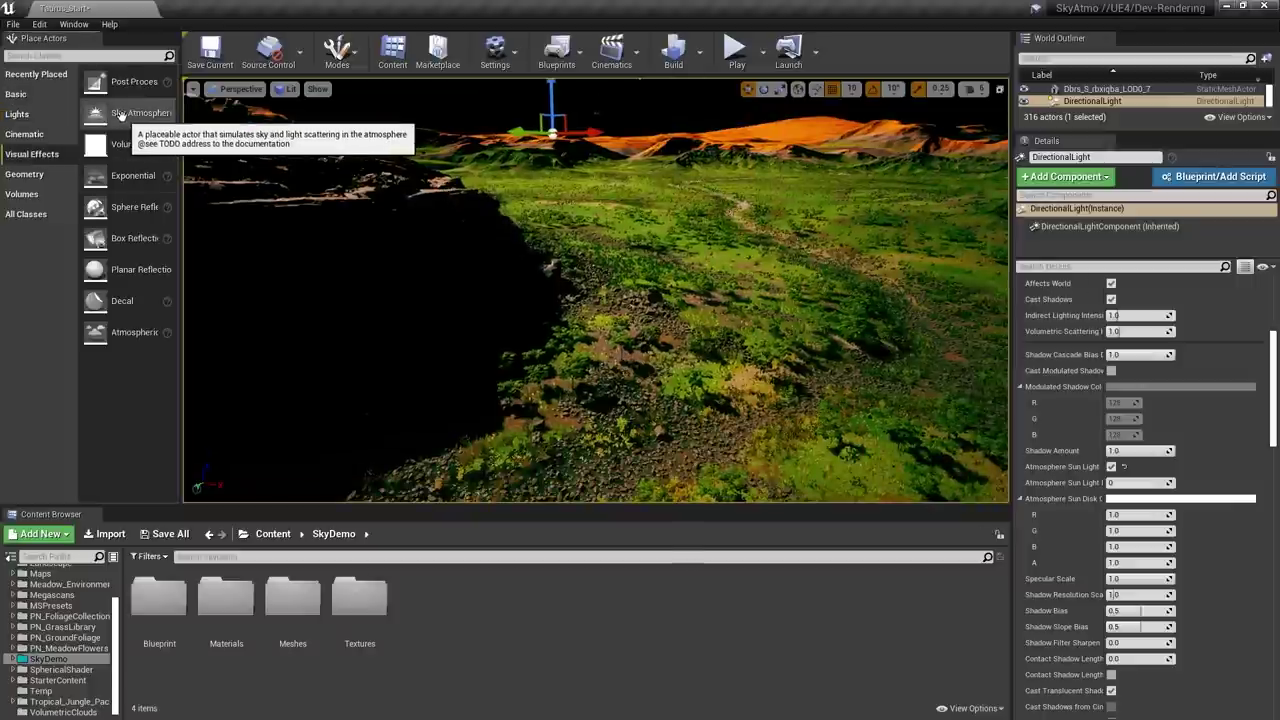
left_click_drag(124, 116, 608, 476)
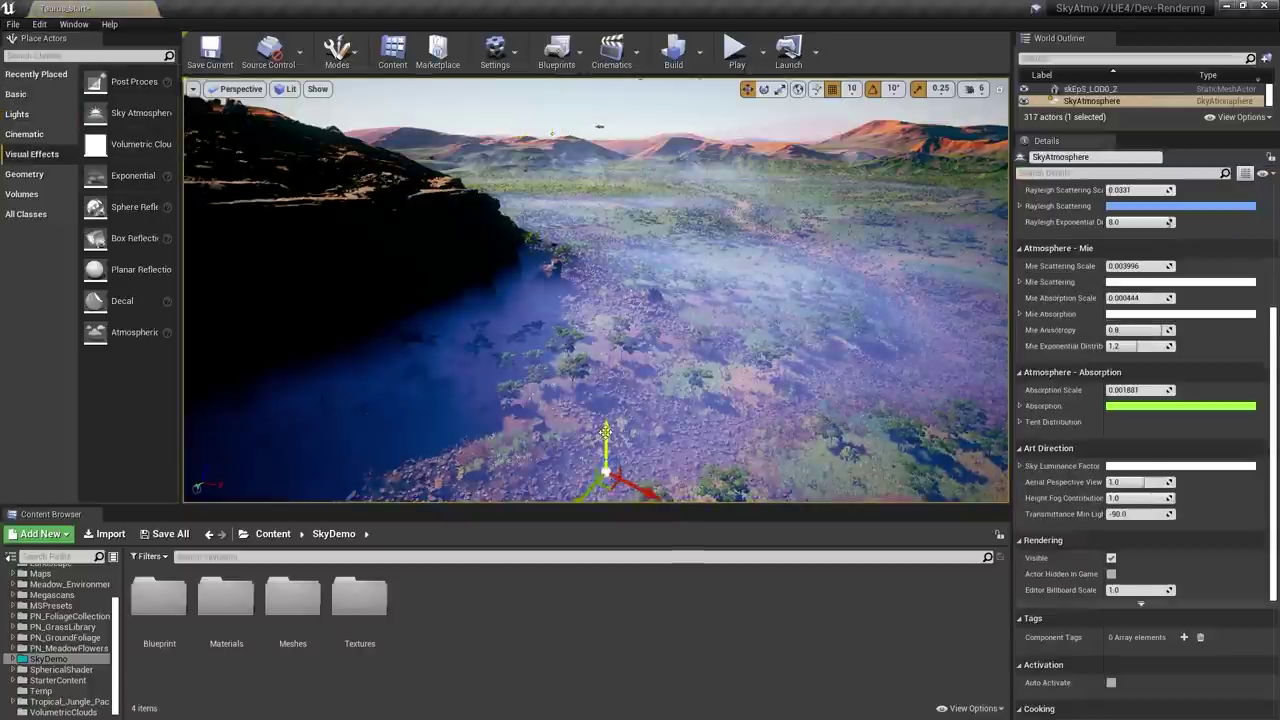
left_click_drag(605, 431, 585, 115)
- Examine the sun disk, the sky gradient and the hazy horizon produced by the sky atmosphere
key("w")
right_click_drag(585, 115, 560, 128)
key("w")
right_click_drag(656, 378, 664, 405)
right_click_drag(604, 130, 628, 118)
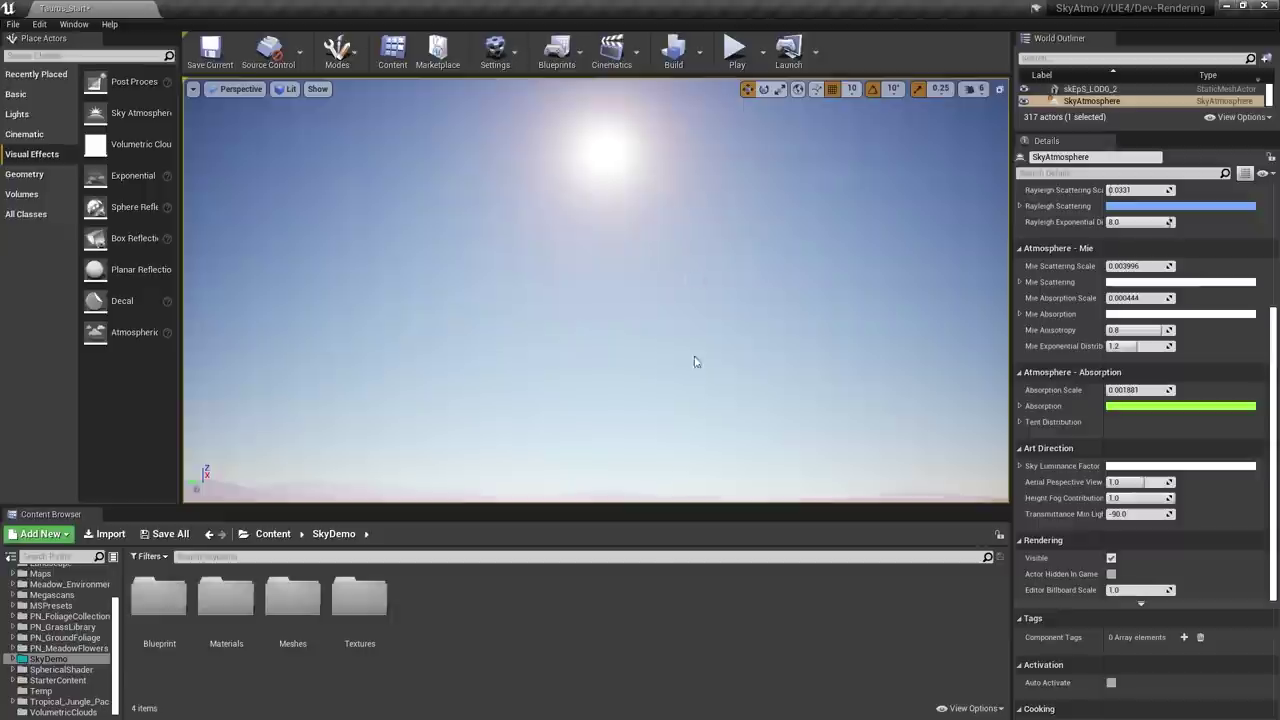
mouse_move(680, 206)
right_mouse_down()
mouse_move(680, 226)
mouse_move(676, 190)
right_mouse_up()
right_click_drag(665, 261, 729, 294)
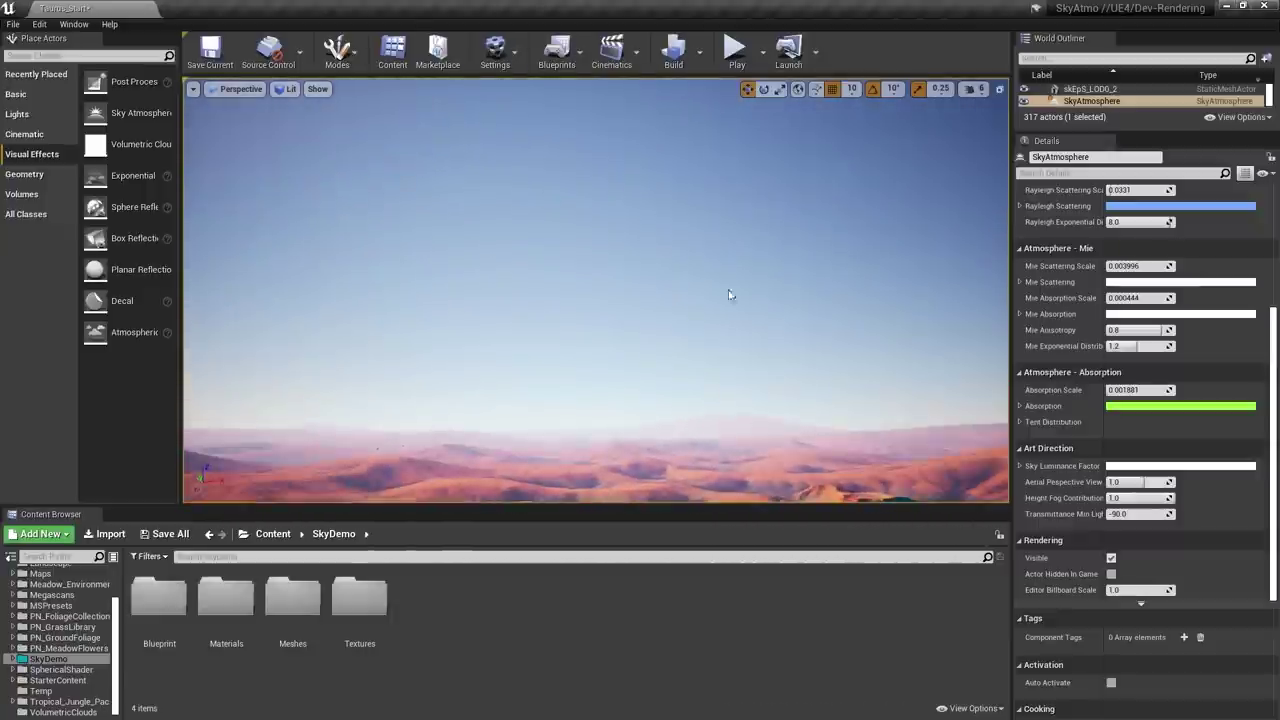
scroll(1110, 370, "up", 5)
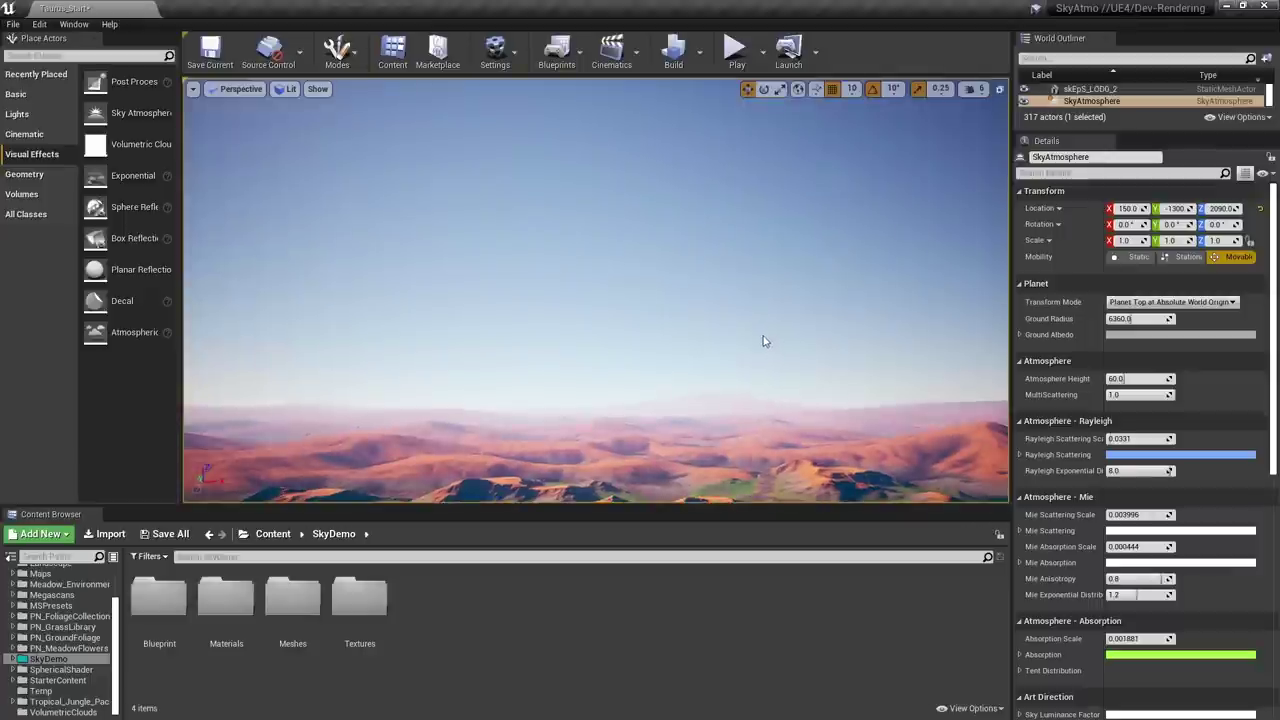
- Rotate the sun interactively down past the horizon for a sunset and back up to a daytime position above the hills
right_click_drag(763, 341, 763, 320)
key("ctrl+l")
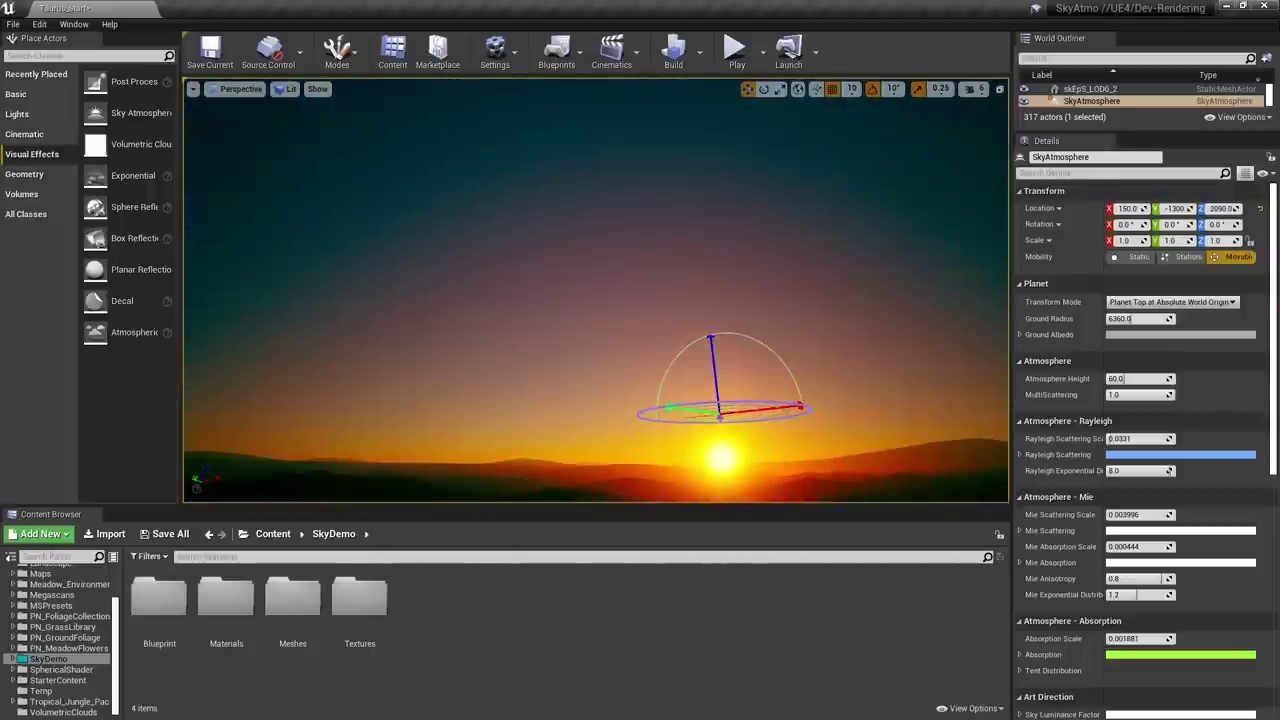
right_click_drag(826, 384, 896, 428)
key("ctrl+l")
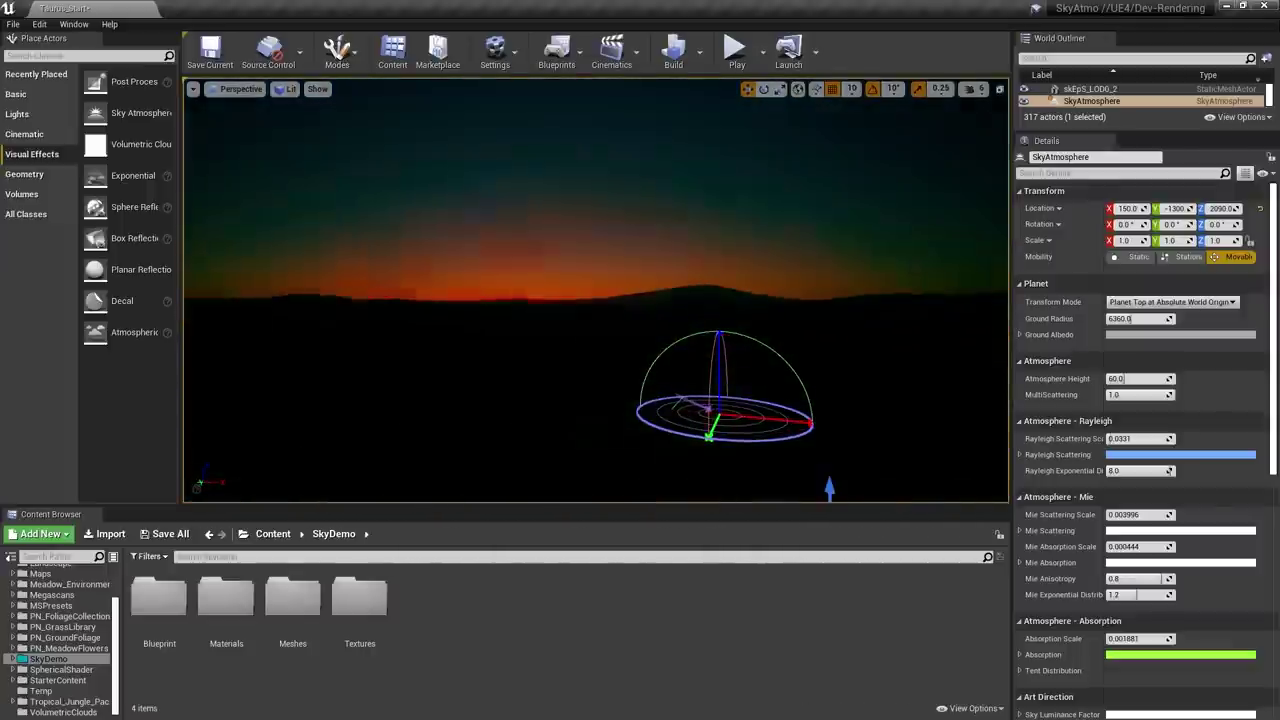
key("ctrl+l")
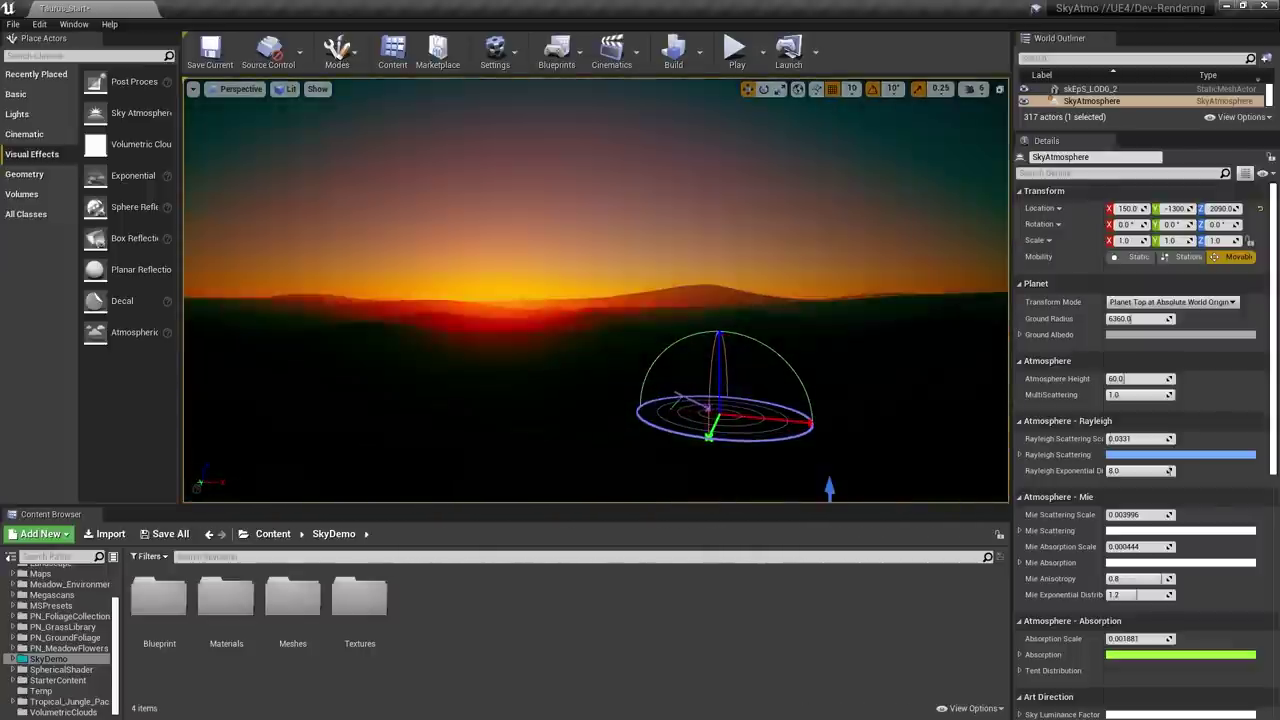
key("ctrl+l")
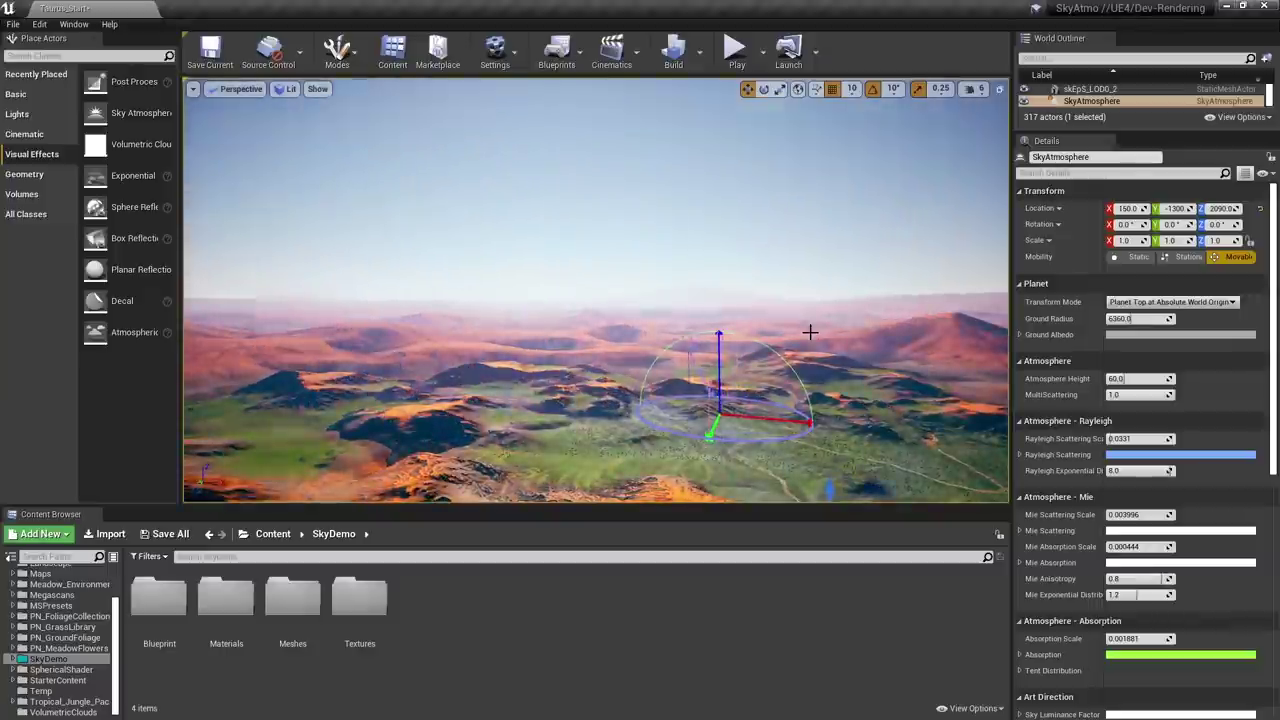
left_click_drag(820, 362, 775, 322, "alt")
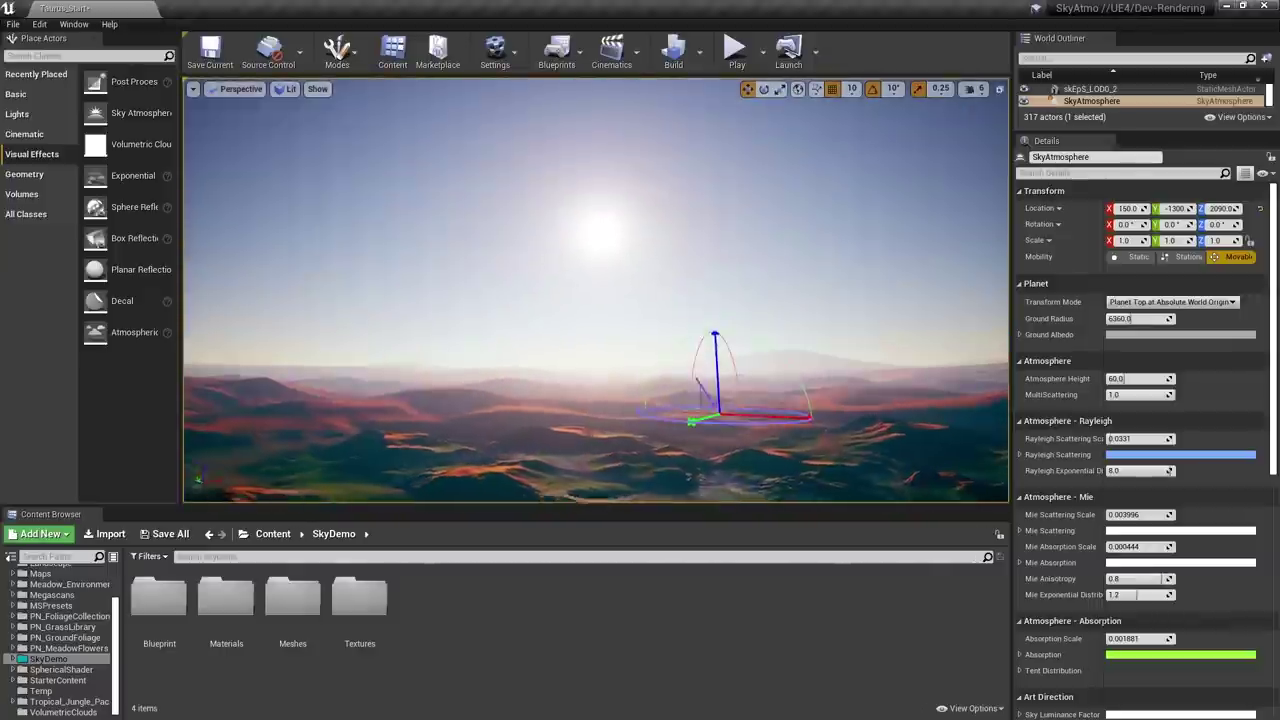
mouse_move(600, 290)
right_mouse_down()
mouse_move(605, 370)
mouse_move(540, 345)
mouse_move(700, 345)
mouse_move(590, 298)
right_mouse_up()
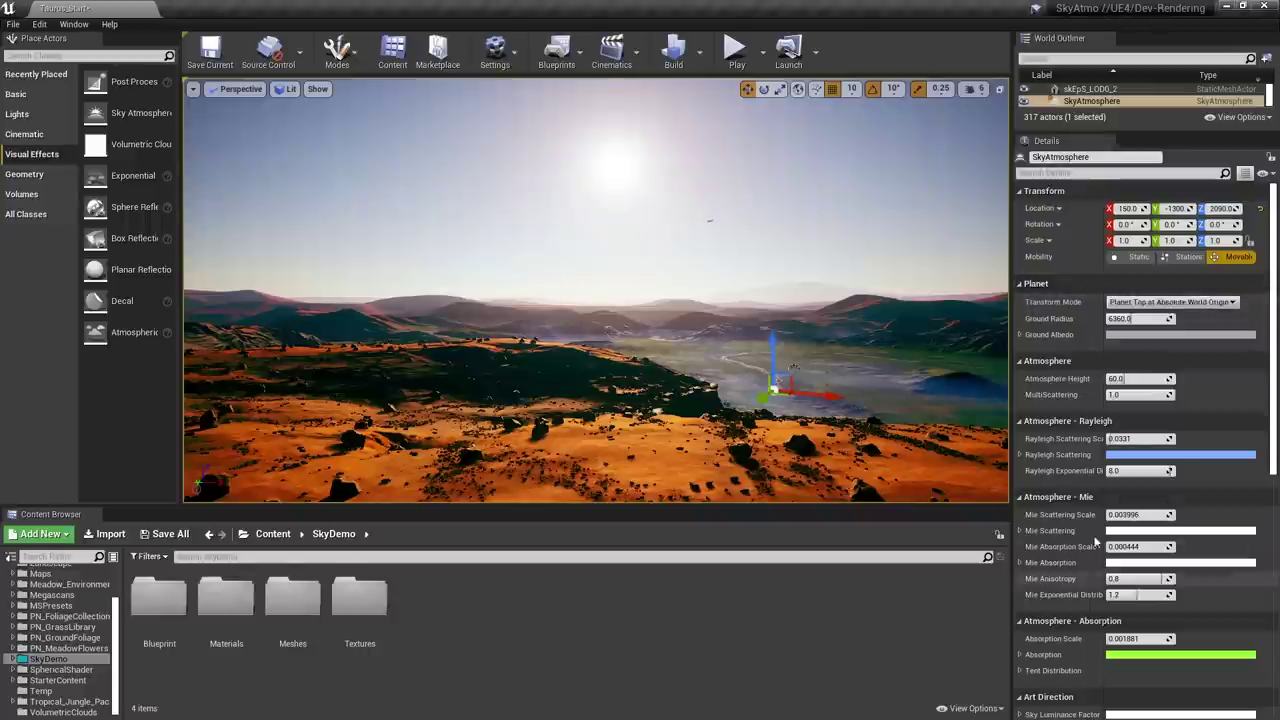
- Set the sky atmosphere's planet Ground Radius to 1000
scroll(1066, 334, "down", 2)
scroll(1060, 280, "down", 1)
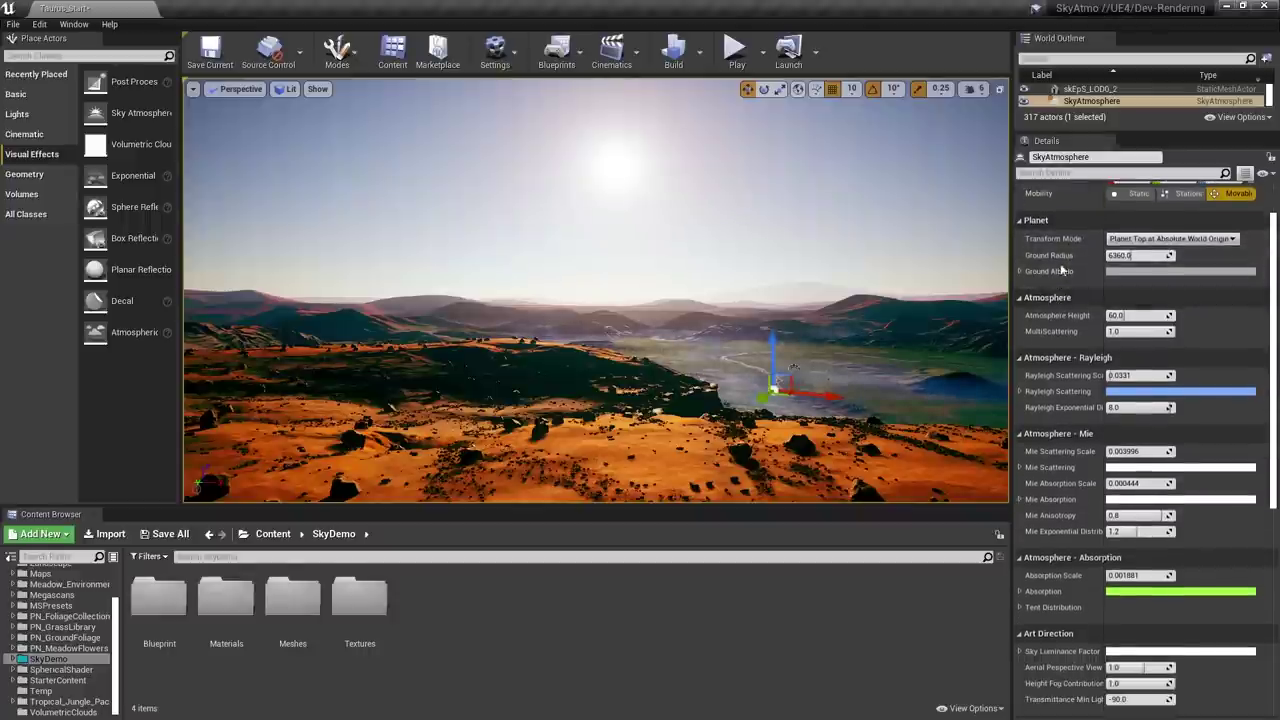
scroll(1018, 263, "down", 1)
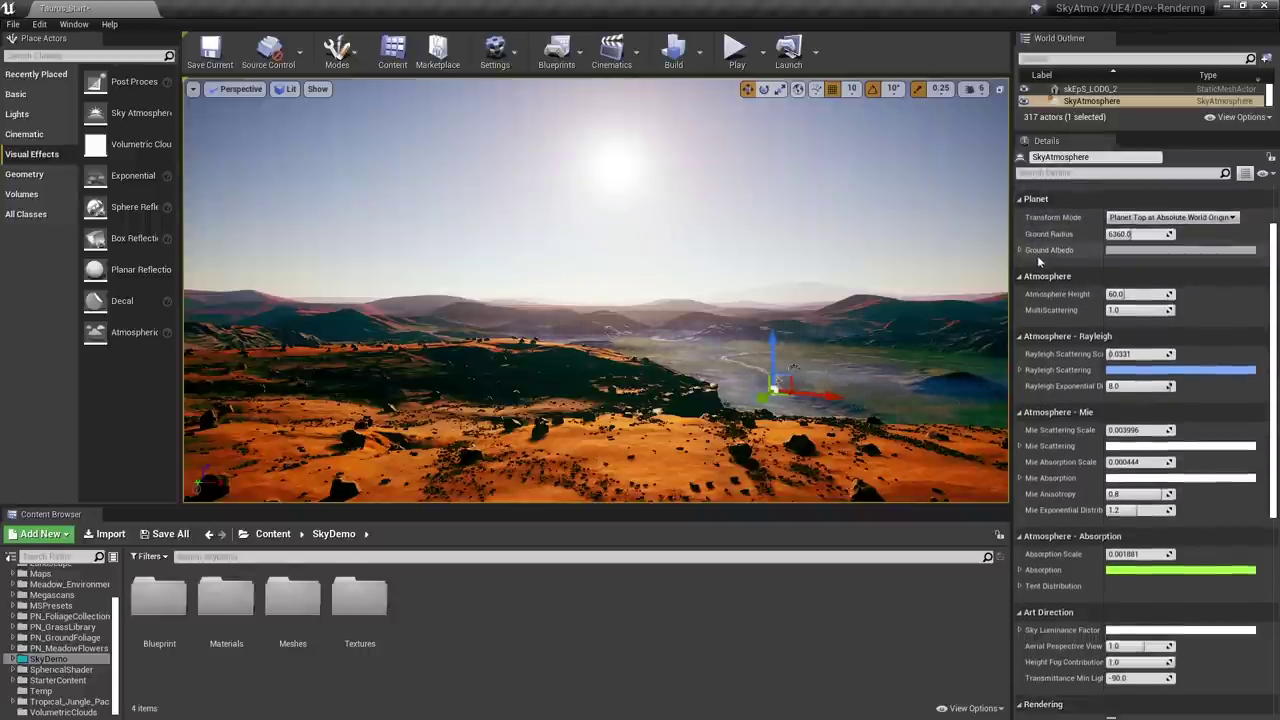
type("10")
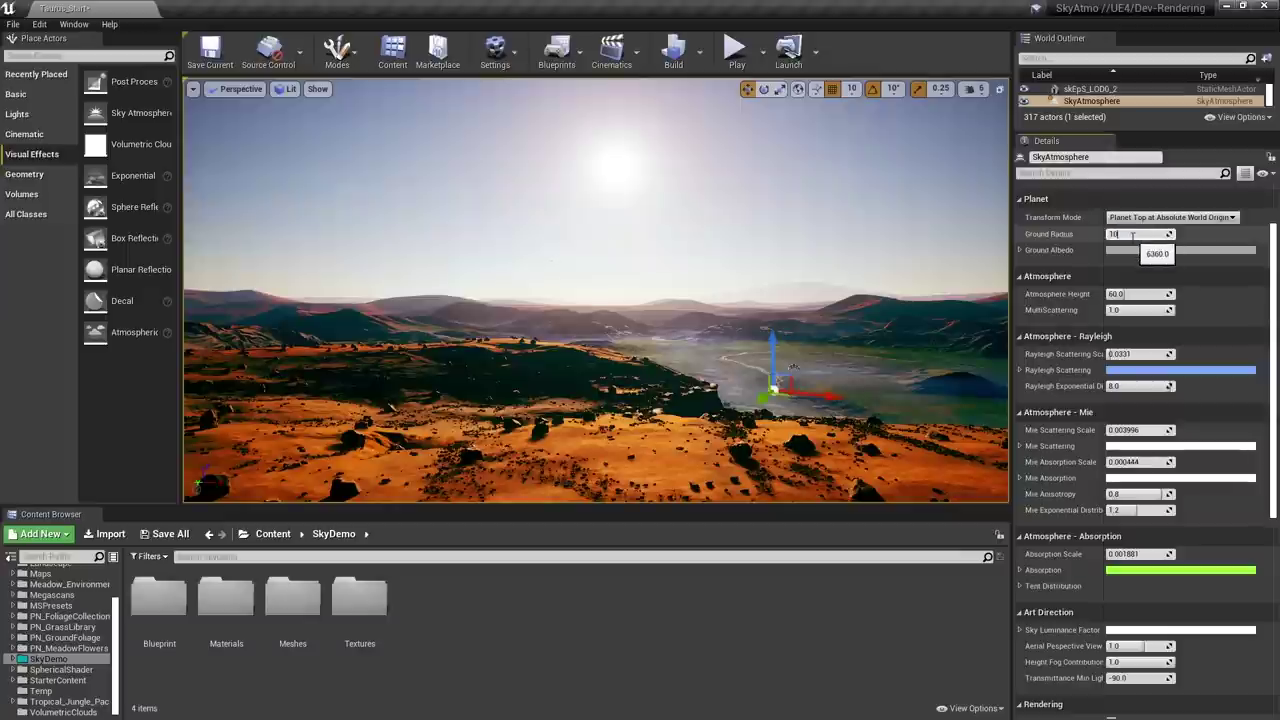
type("00")
key("Return")
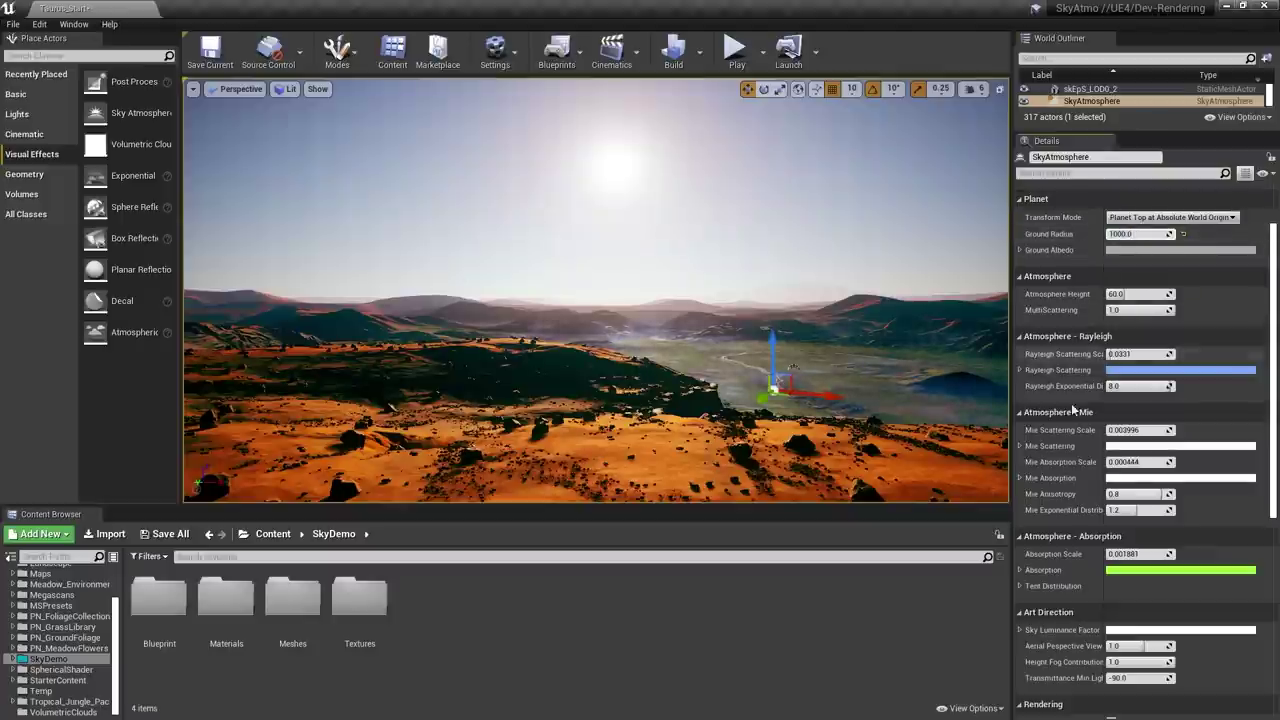
- Try a lower Rayleigh Scattering Scale of about 0.014 on the sky atmosphere and check the sky around the sun
scroll(1080, 430, "down", 2)
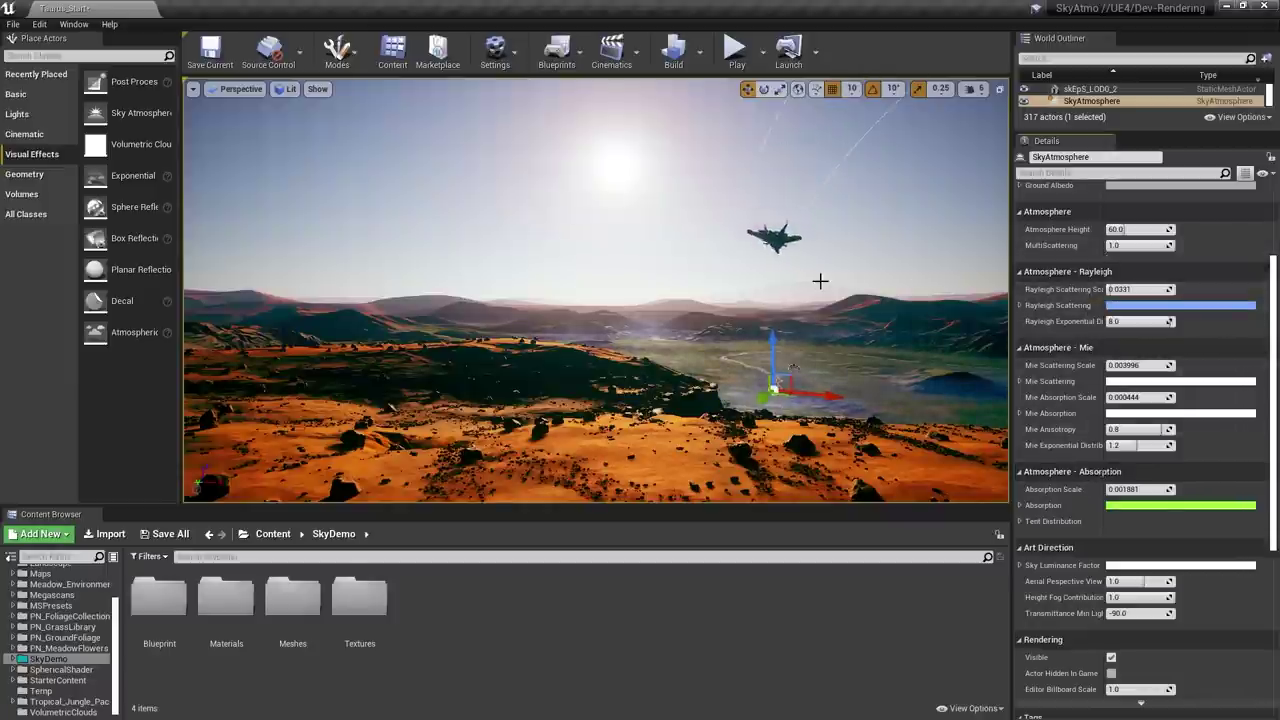
right_click_drag(820, 281, 796, 248)
right_click_drag(855, 310, 855, 295)
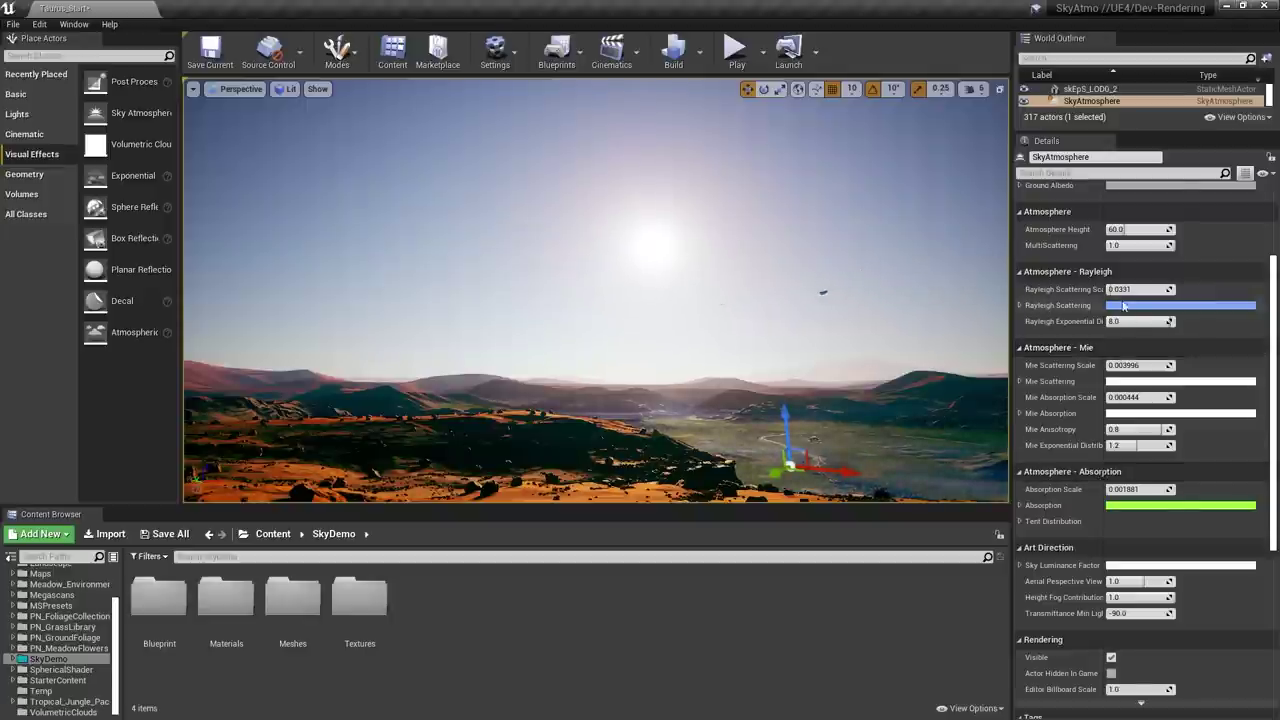
mouse_move(1125, 289)
left_mouse_down()
mouse_move(1065, 289)
mouse_move(1100, 289)
left_mouse_up()
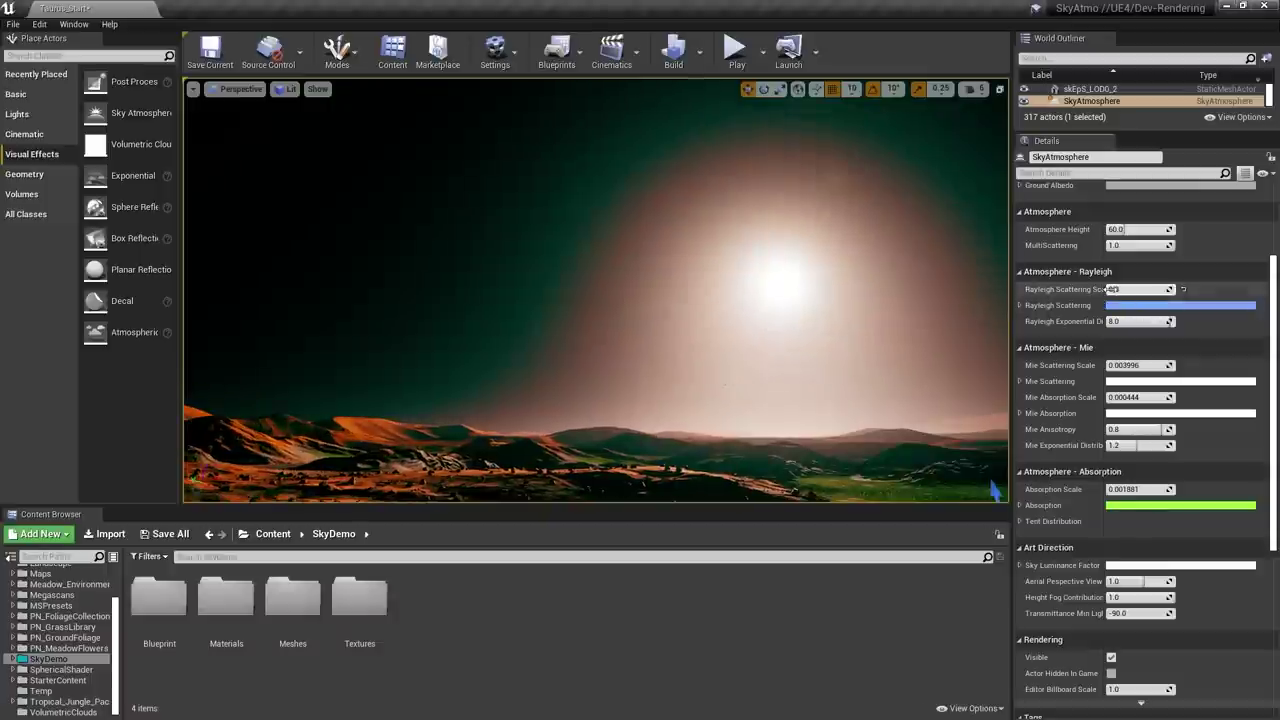
left_click_drag(1113, 289, 1131, 289)
right_click_drag(760, 312, 650, 190)
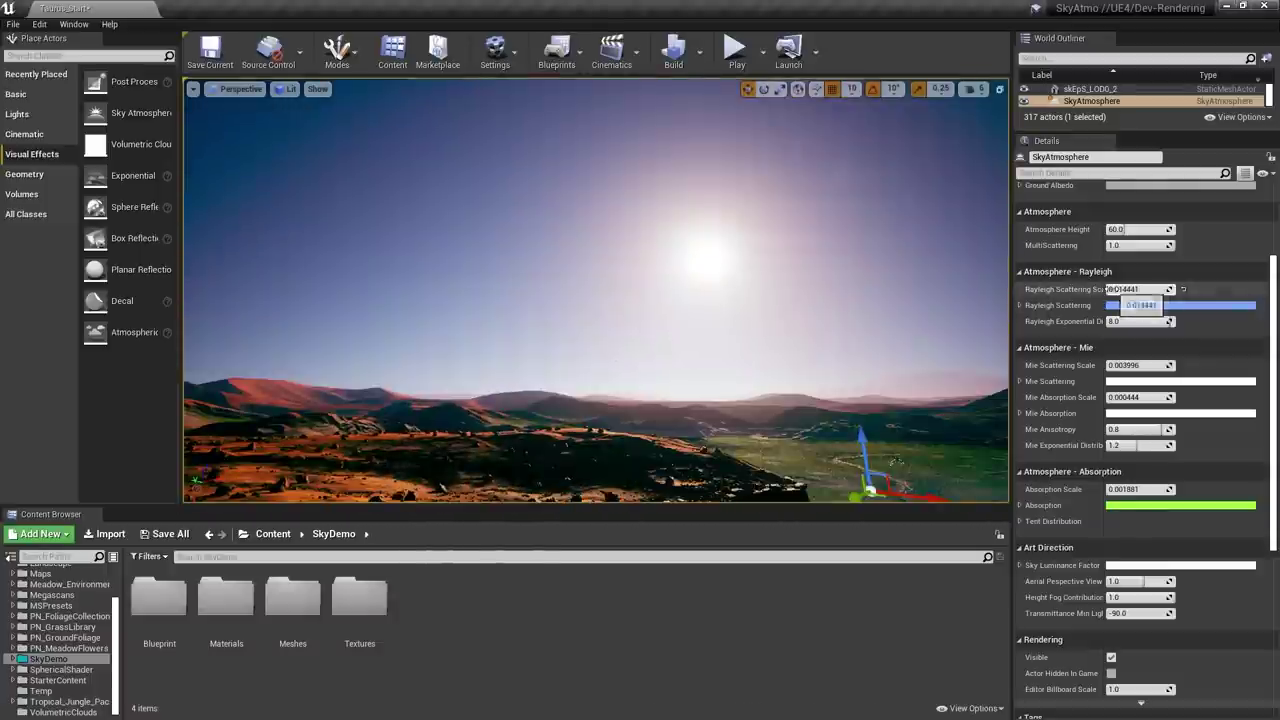
- Try Rayleigh Scattering Scale values between about 0.42 and 0.65 for an orange sky, and reset the scale to its default
left_click_drag(1110, 289, 1154, 289)
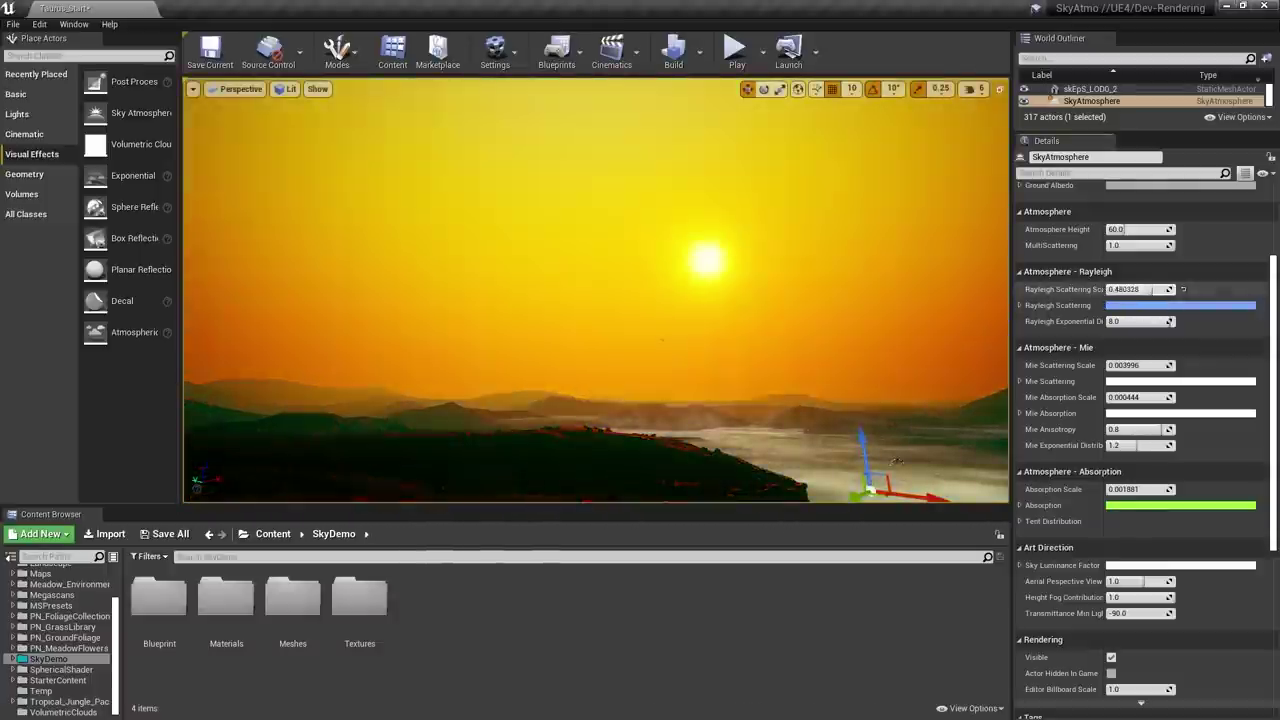
right_click_drag(760, 312, 735, 400)
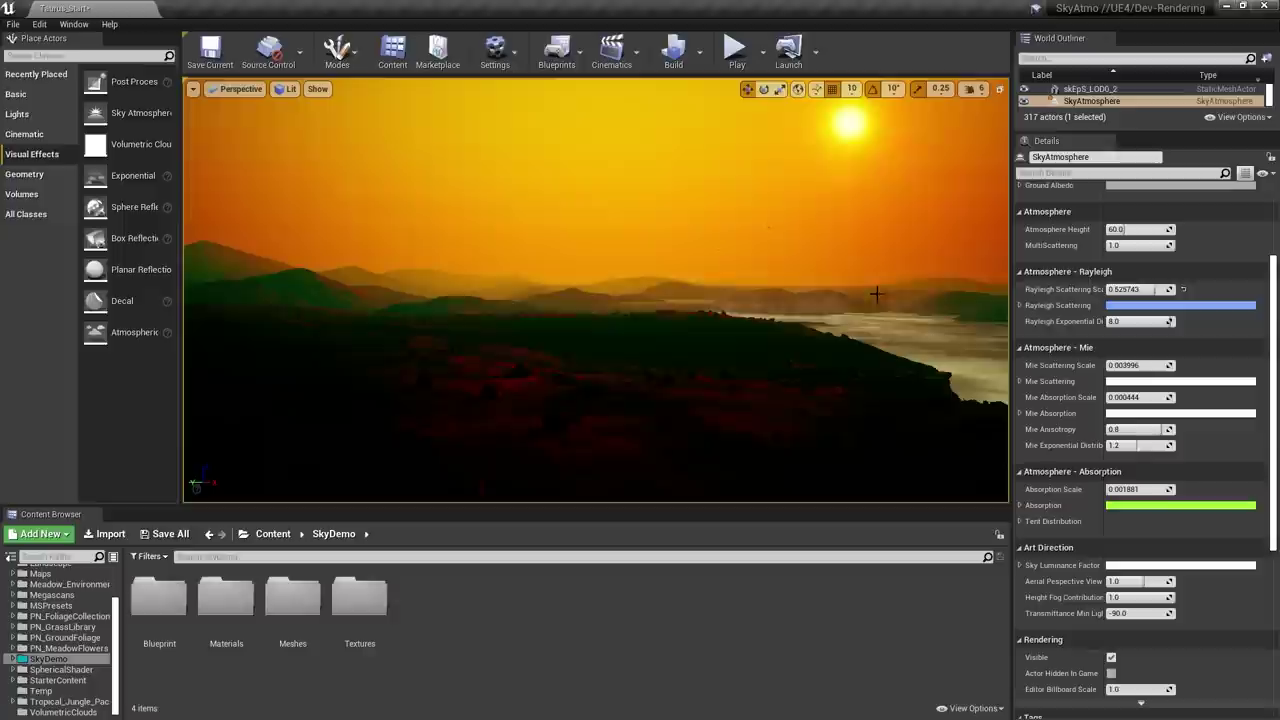
left_click_drag(1140, 289, 1170, 289)
mouse_move(791, 342)
right_mouse_down()
mouse_move(710, 290)
mouse_move(791, 342)
right_mouse_up()
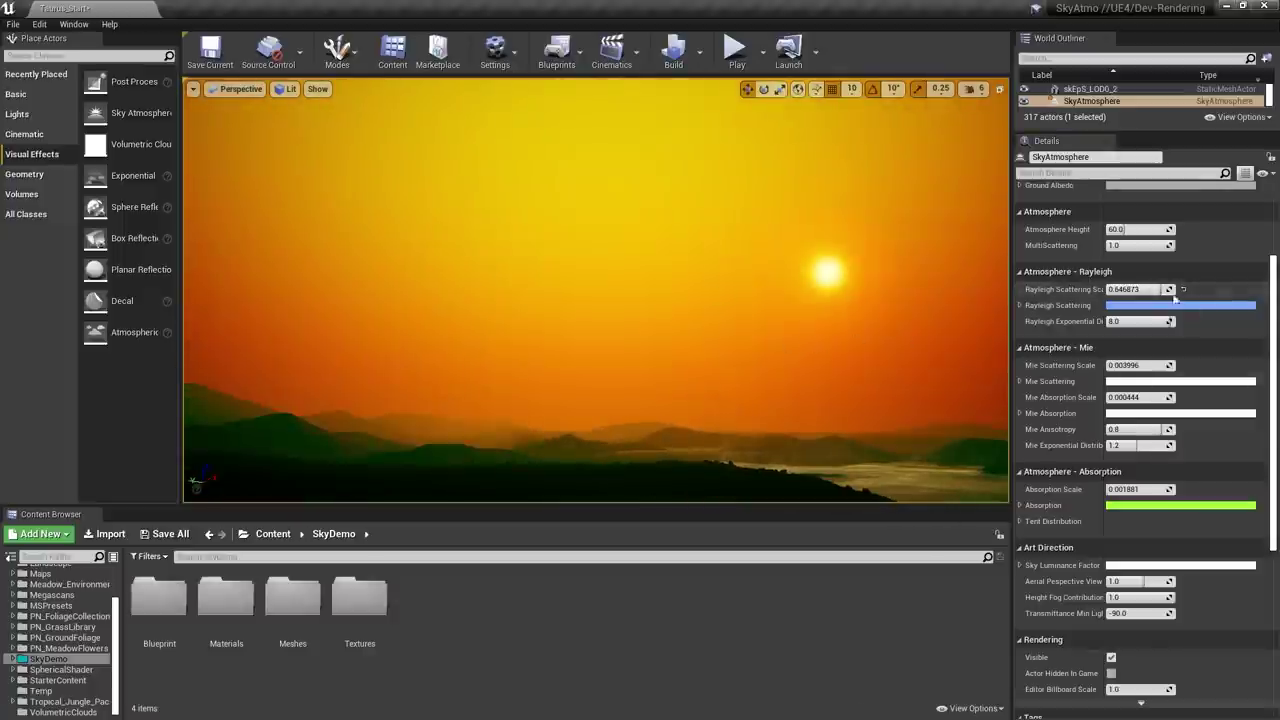
left_click_drag(1156, 290, 1142, 290)
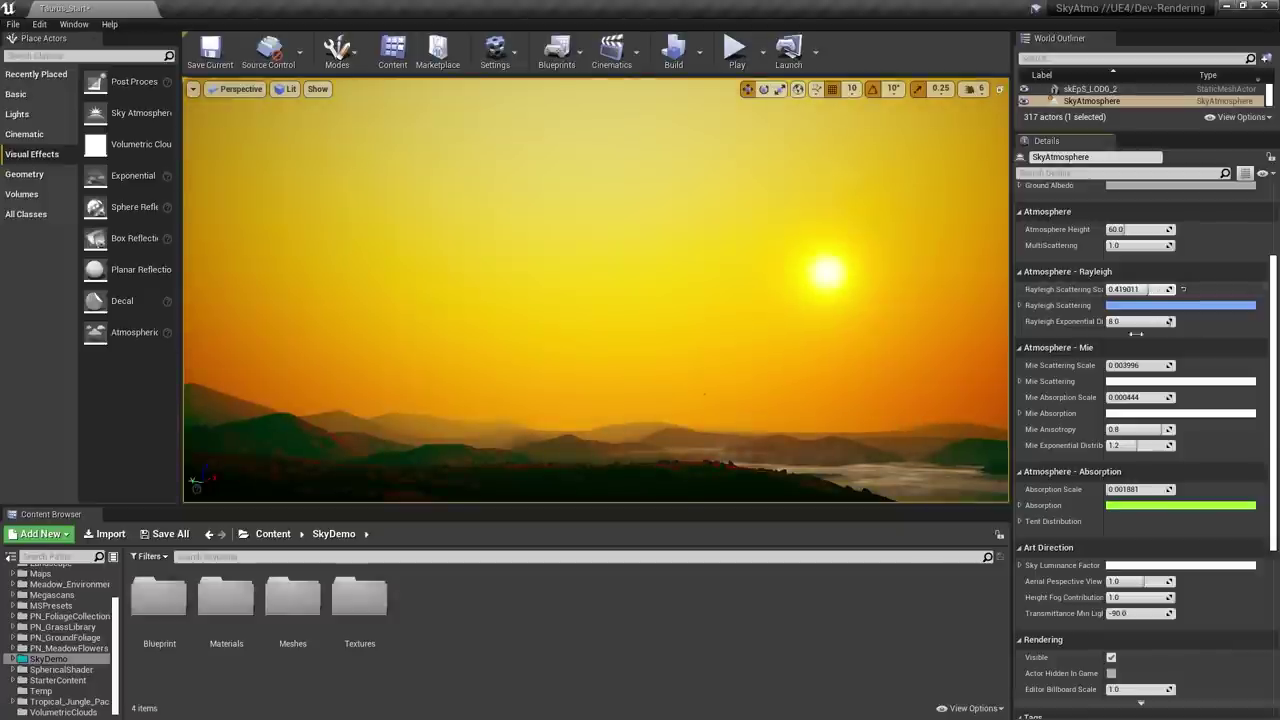
left_click(1183, 290)
right_click_drag(930, 385, 972, 383)
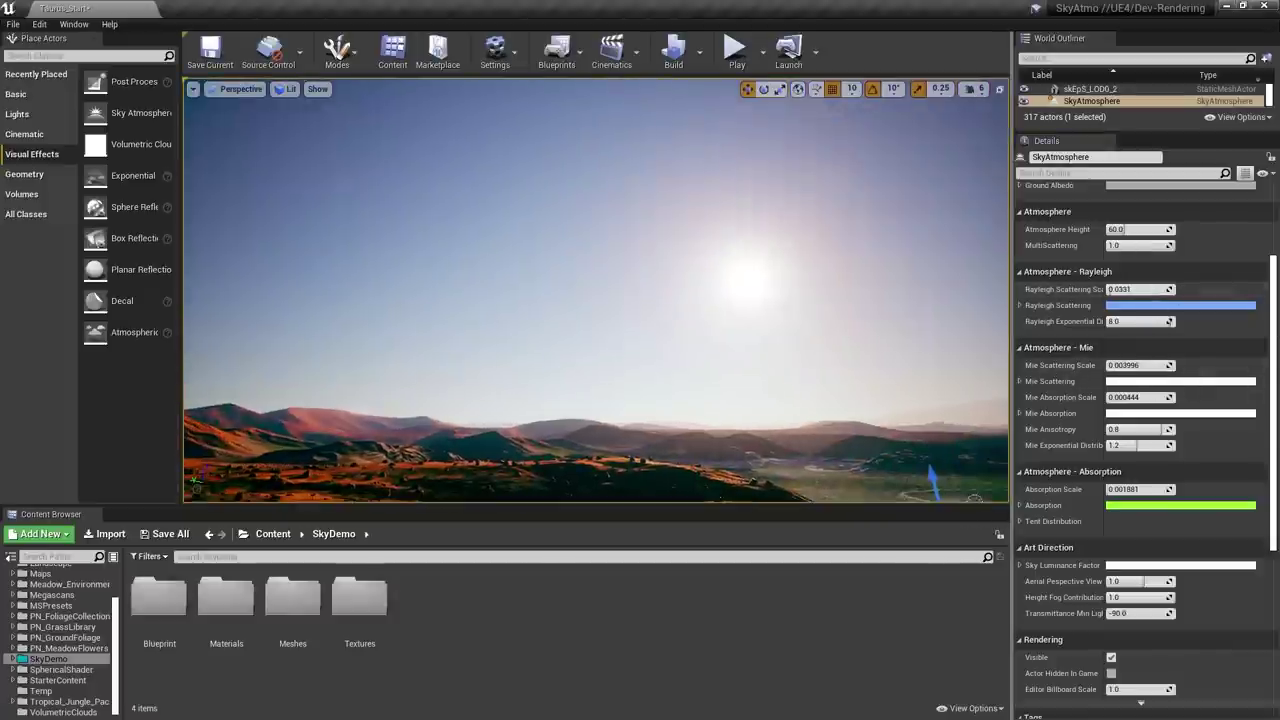
- Try a Mie Scattering Scale of about 0.57 and a higher Absorption Scale on the sky atmosphere, resetting each to its default
left_click_drag(1140, 365, 1175, 365)
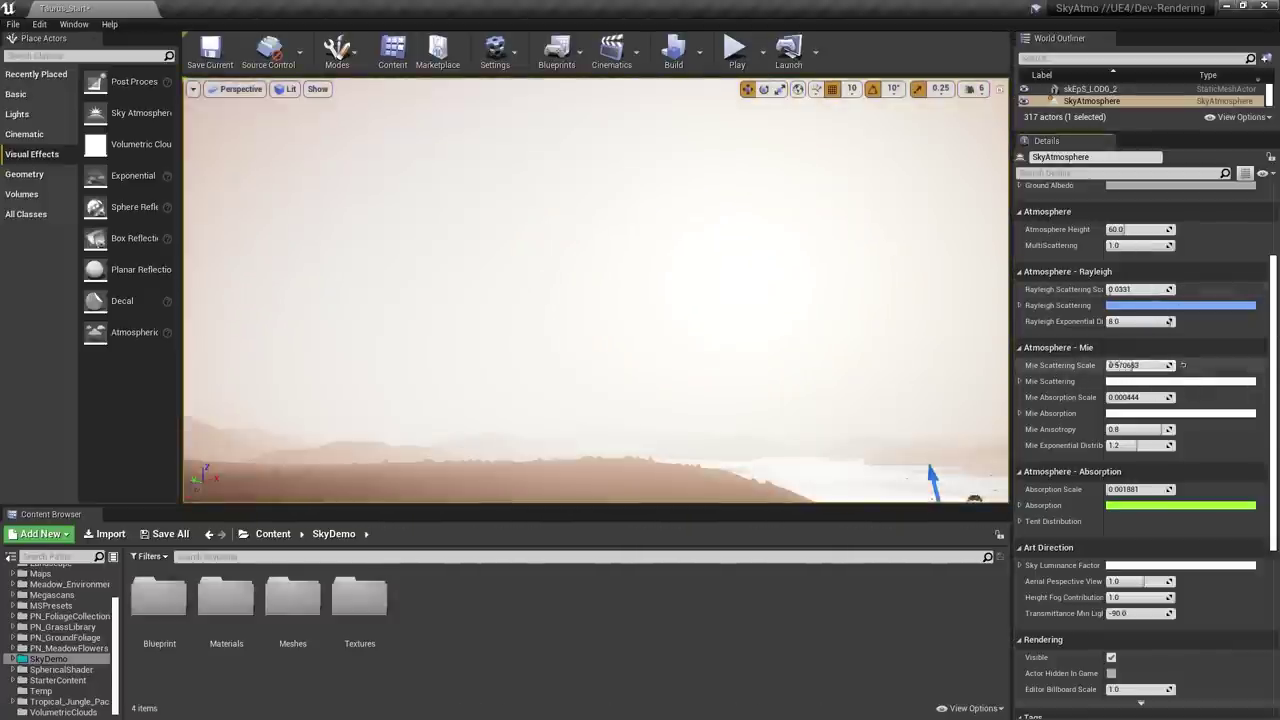
right_click_drag(900, 340, 892, 400)
right_click_drag(710, 325, 732, 366)
left_click_drag(1133, 365, 1188, 362)
left_click(1184, 364)
mouse_move(1128, 489)
left_mouse_down()
mouse_move(1155, 489)
mouse_move(1100, 489)
mouse_move(1146, 490)
left_mouse_up()
left_click(1183, 489)
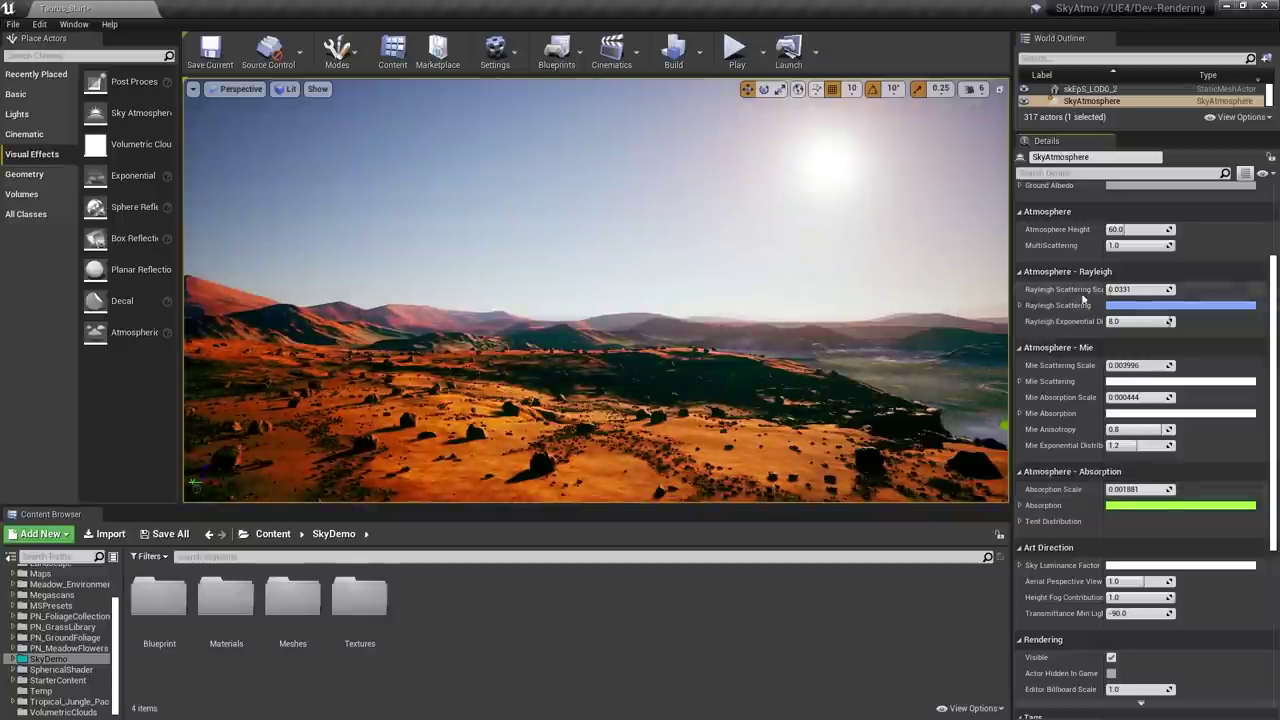
- Try a saturated green Rayleigh Scattering color on the sky atmosphere, view the sky around the sun, and discard the color change
left_click(1120, 307)
left_click_drag(948, 401, 872, 470)
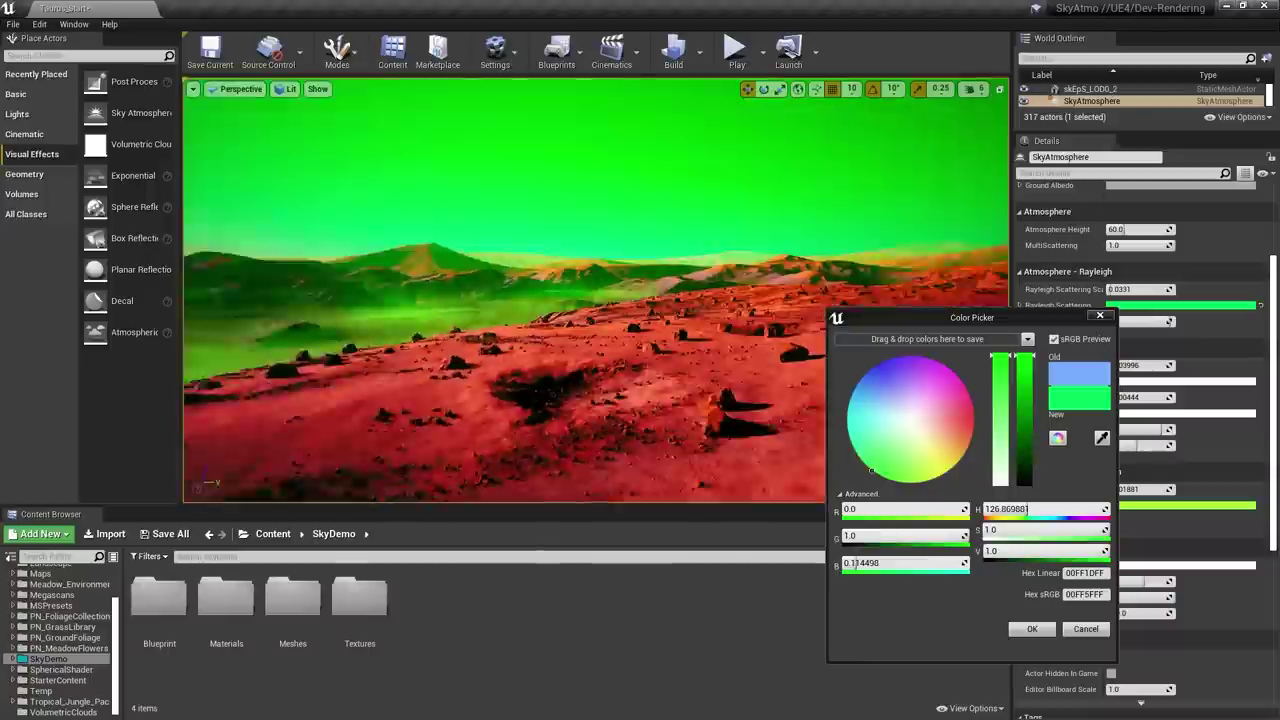
right_click_drag(790, 450, 430, 430)
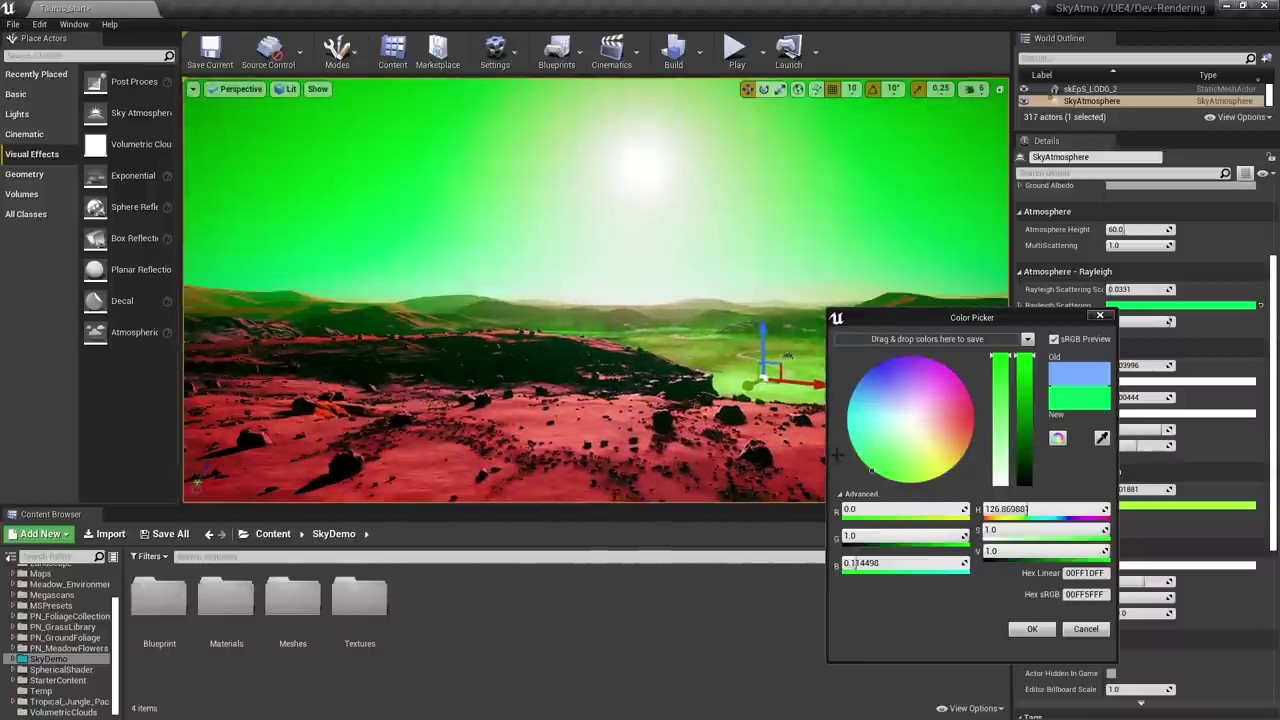
left_click(1085, 629)
scroll(1089, 434, "up", 3)
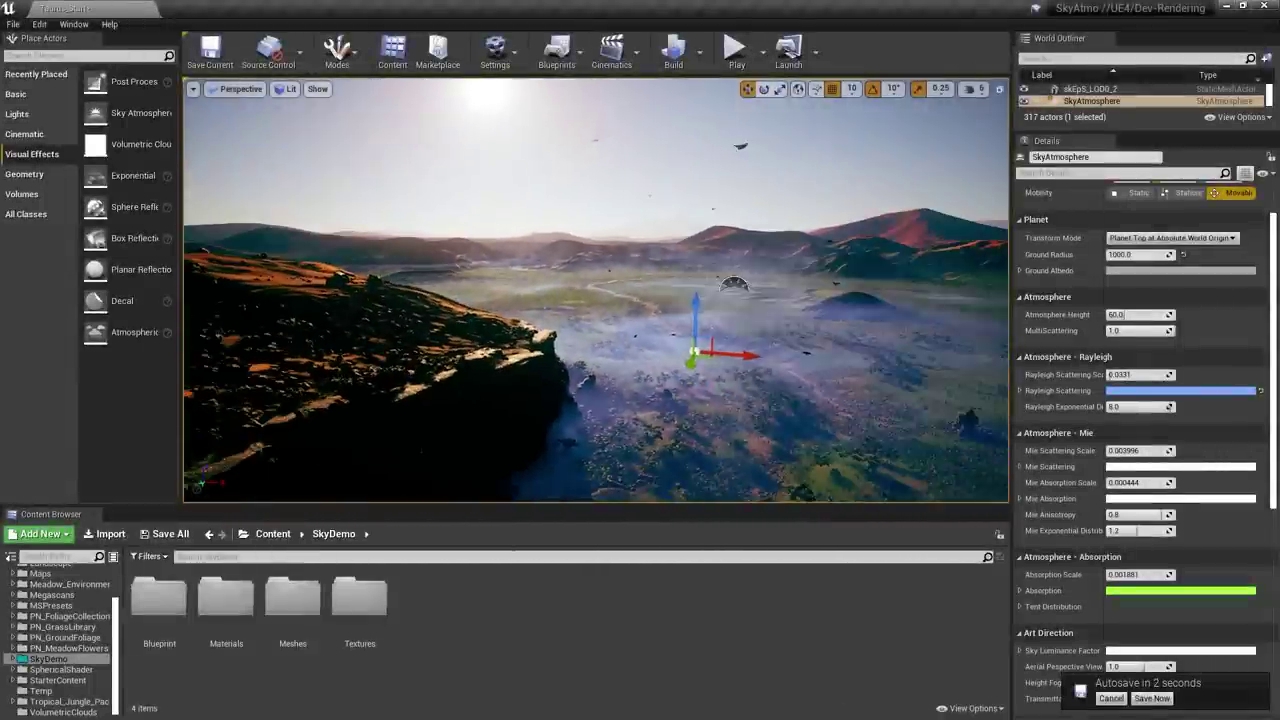
- Clear the selection, adjust the Camera Speed Scalar, and fly the camera up out of the atmosphere to view the planet from space
key("Escape")
right_click_drag(596, 290, 606, 150)
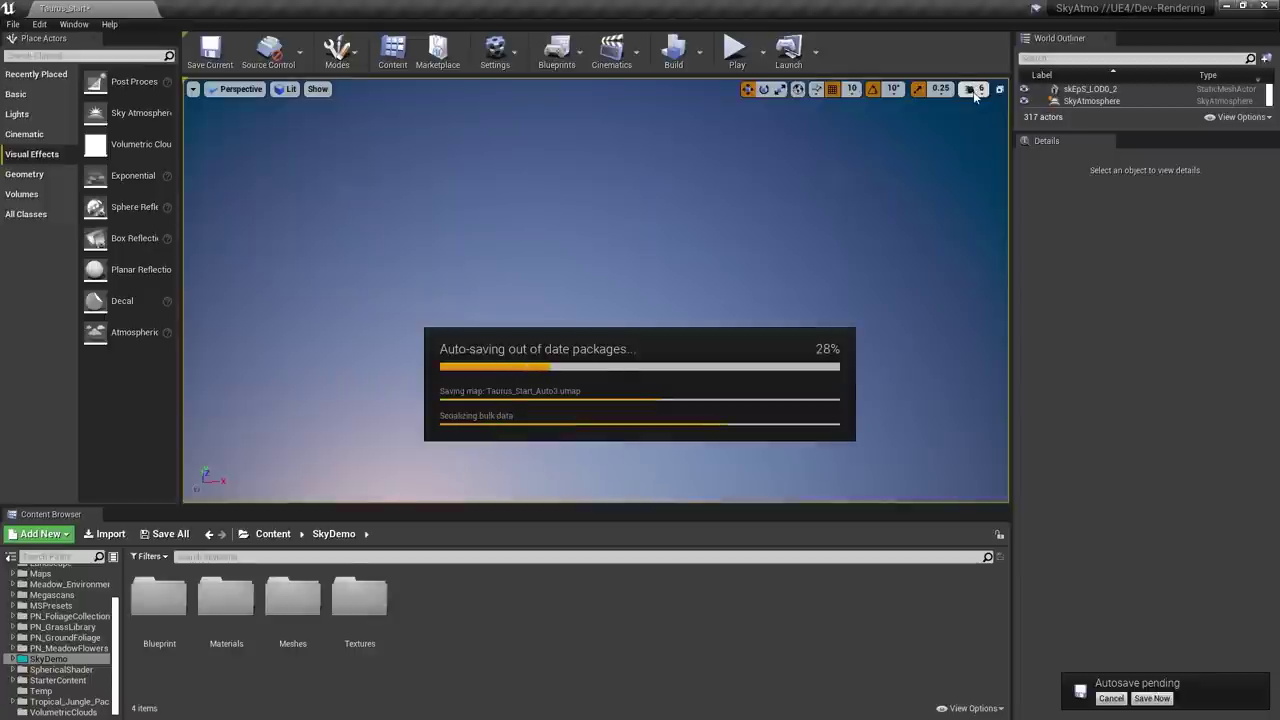
left_click(973, 90)
left_click(976, 153)
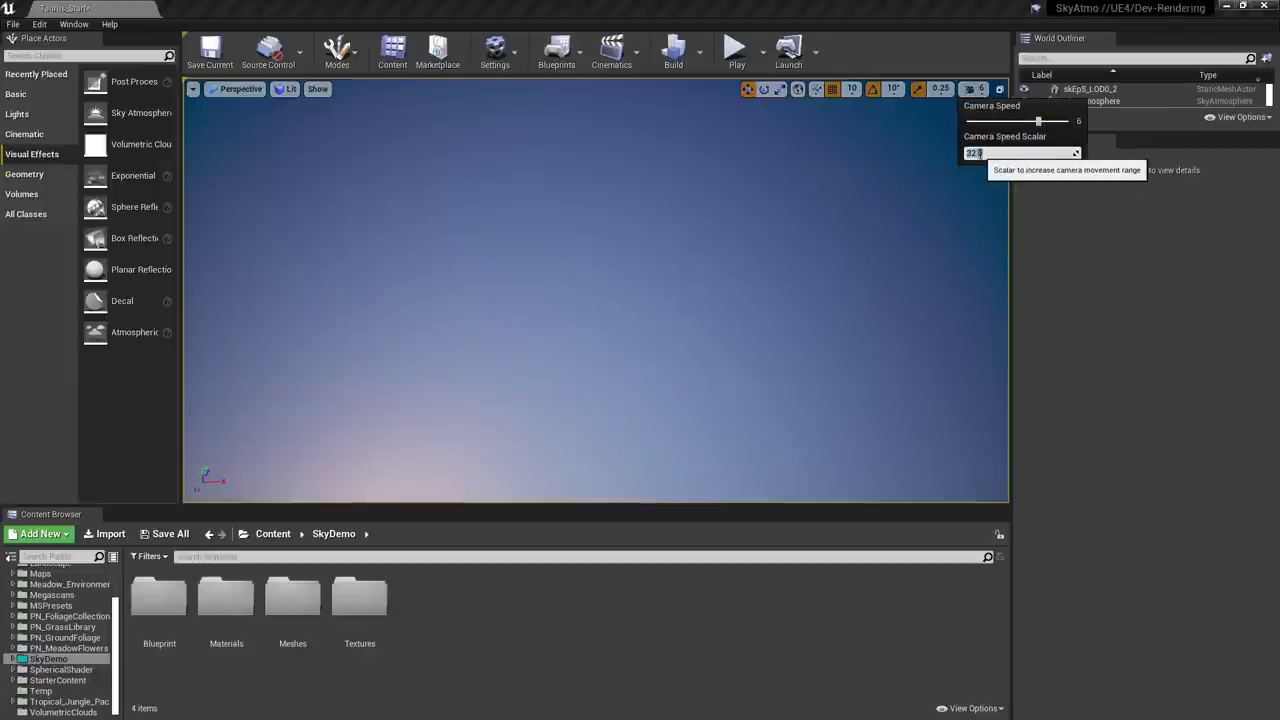
mouse_move(892, 248)
right_mouse_down()
mouse_move(862, 335)
mouse_move(864, 455)
mouse_move(860, 140)
mouse_move(905, 200)
mouse_move(905, 225)
mouse_move(905, 150)
mouse_move(905, 250)
mouse_move(905, 165)
mouse_move(892, 225)
mouse_move(875, 212)
mouse_move(875, 165)
mouse_move(875, 200)
mouse_move(860, 205)
mouse_move(880, 200)
mouse_move(868, 238)
mouse_move(868, 220)
mouse_move(855, 222)
mouse_move(860, 170)
mouse_move(868, 195)
mouse_move(850, 200)
mouse_move(850, 170)
mouse_move(850, 195)
mouse_move(830, 205)
mouse_move(895, 238)
mouse_move(895, 225)
right_mouse_up()
key("w")
- Rotate the directional light to sweep the edge between day and night across the planet, with the SkyAtmosphere actor selected
key("ctrl+l")
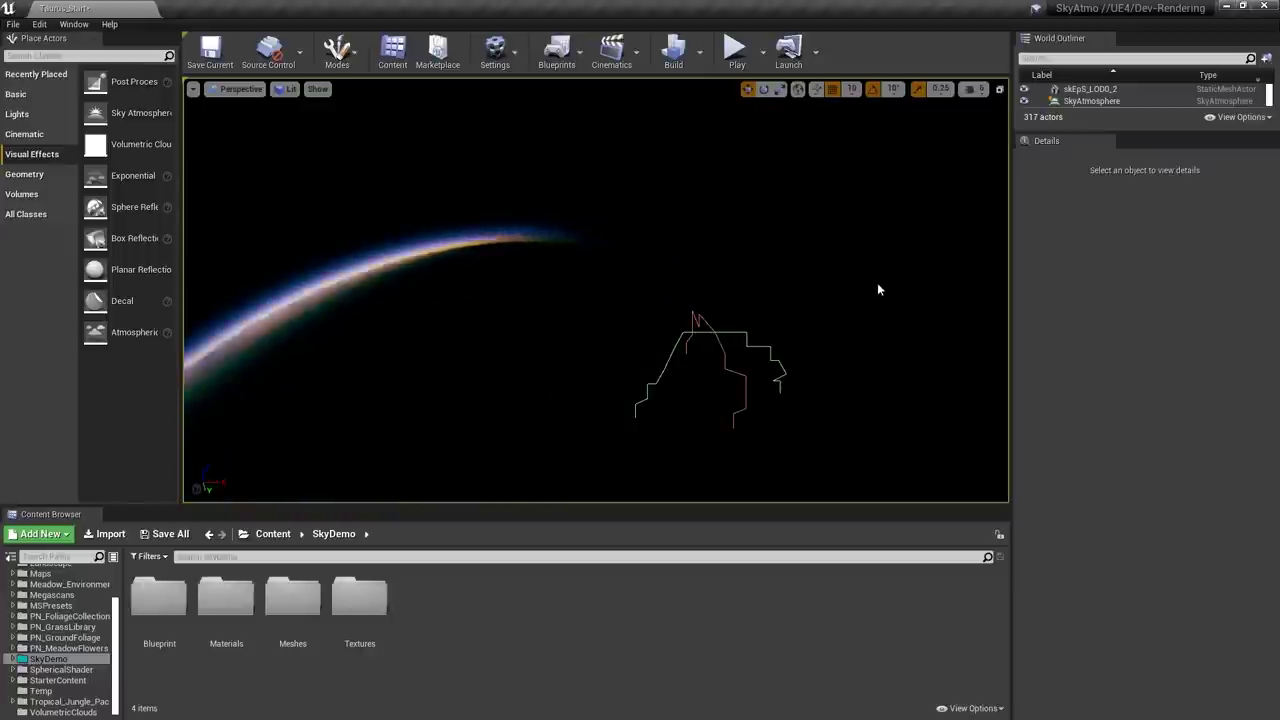
key("ctrl+l")
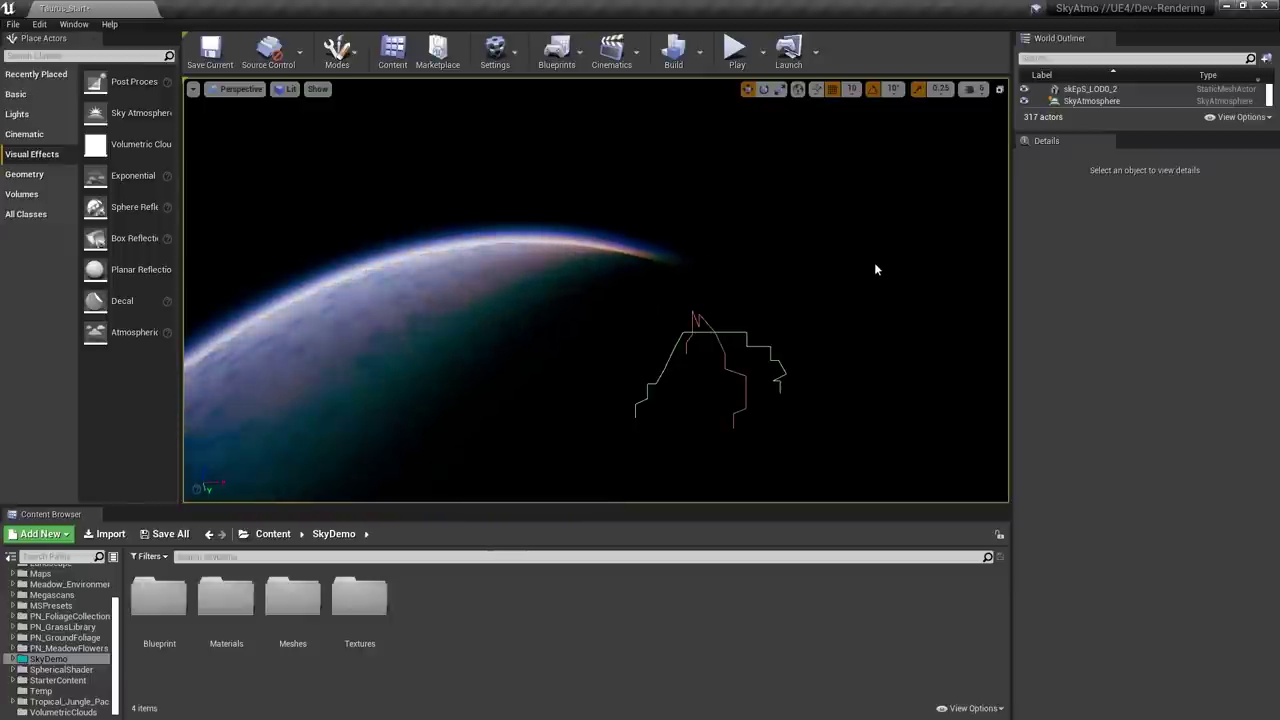
key("ctrl+l")
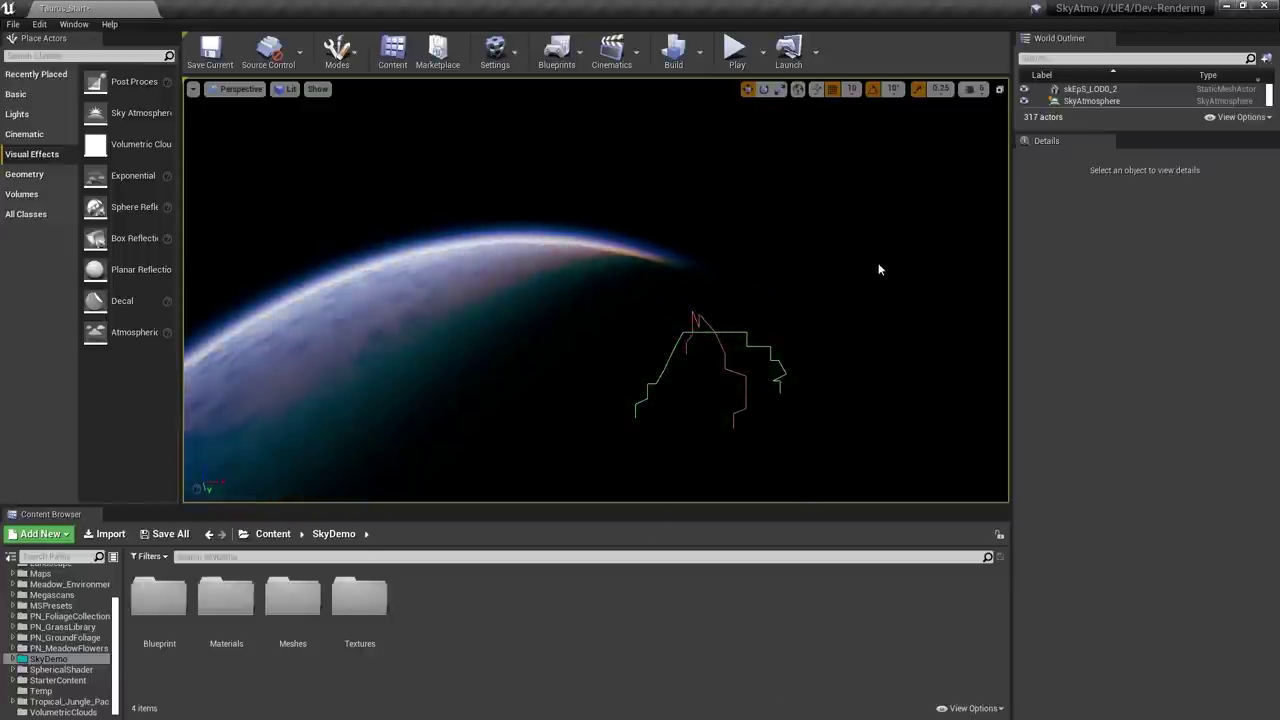
key("ctrl+l")
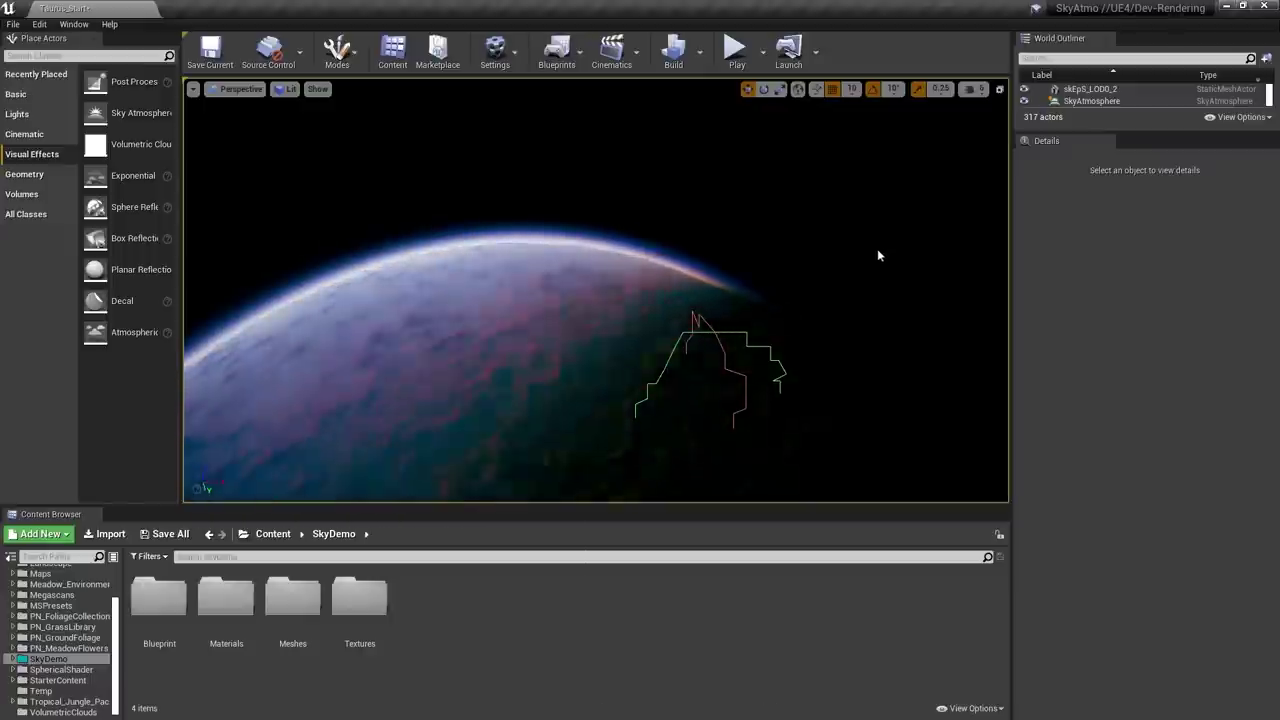
left_click(1092, 101)
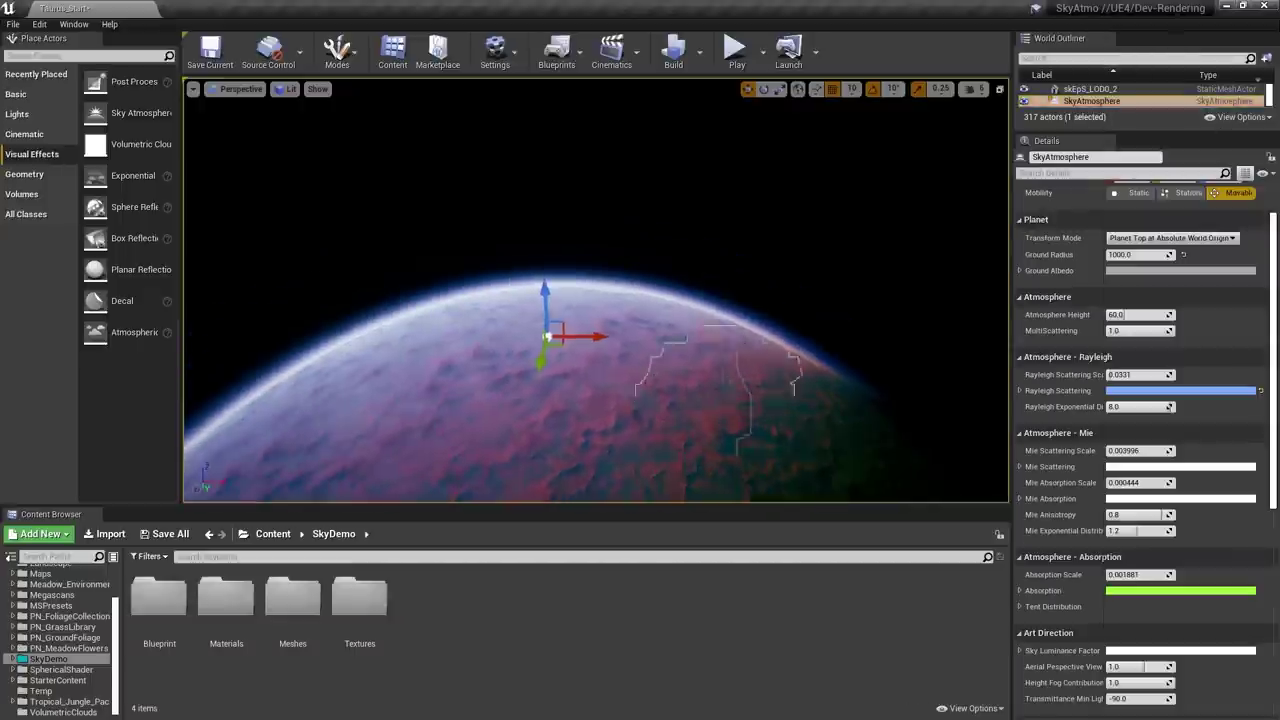
key("ctrl+l")
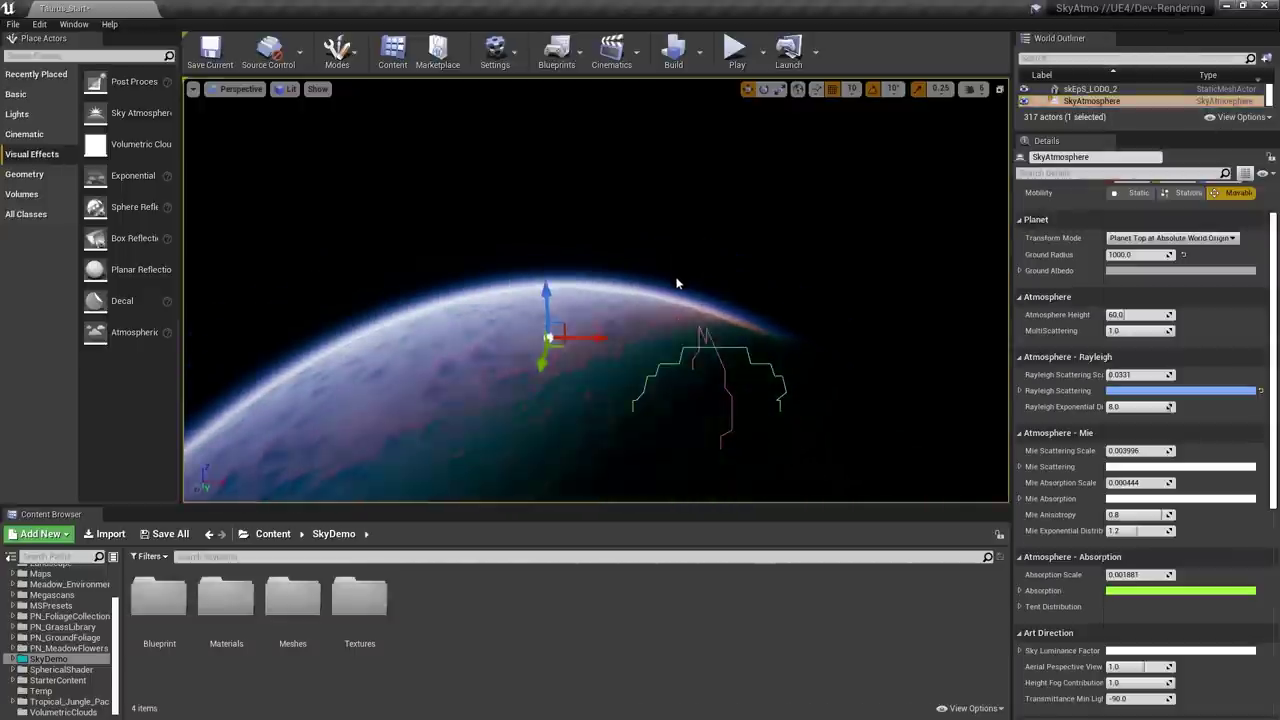
- Raise the camera speed to 8, pull back to view more of the planet, and rotate the sunlight over its surface
right_click_drag(679, 287, 686, 368)
mouse_move(670, 282)
right_mouse_down()
mouse_move(640, 278)
mouse_move(638, 300)
mouse_move(648, 292)
mouse_move(630, 280)
mouse_move(646, 294)
mouse_move(620, 296)
mouse_move(647, 284)
right_mouse_up()
left_click(976, 92)
left_click(1060, 123)
right_click_drag(860, 230, 838, 229)
key("s")
right_click_drag(759, 276, 760, 344)
key("ctrl+l")
key("ctrl+l")
- Try the Planet Top at Component Transform mode by moving the sky atmosphere, then undo the move and reset the Transform Mode
left_click(1152, 240)
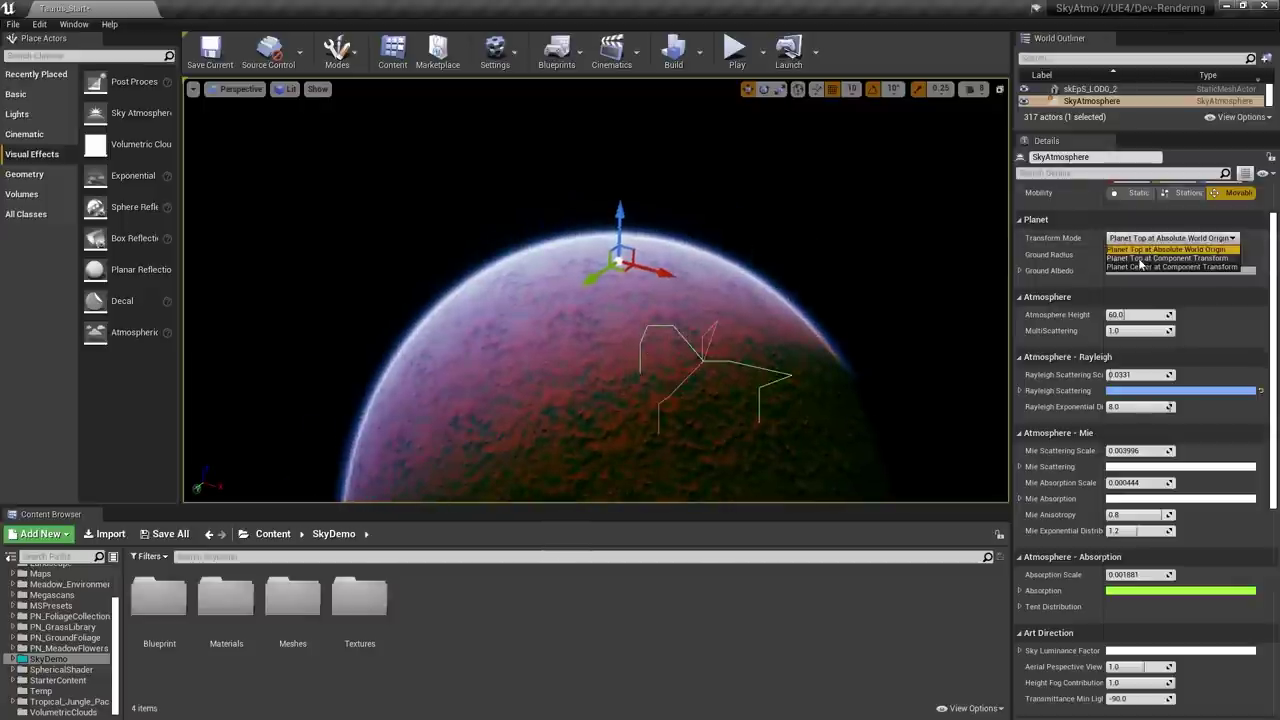
left_click(1140, 258)
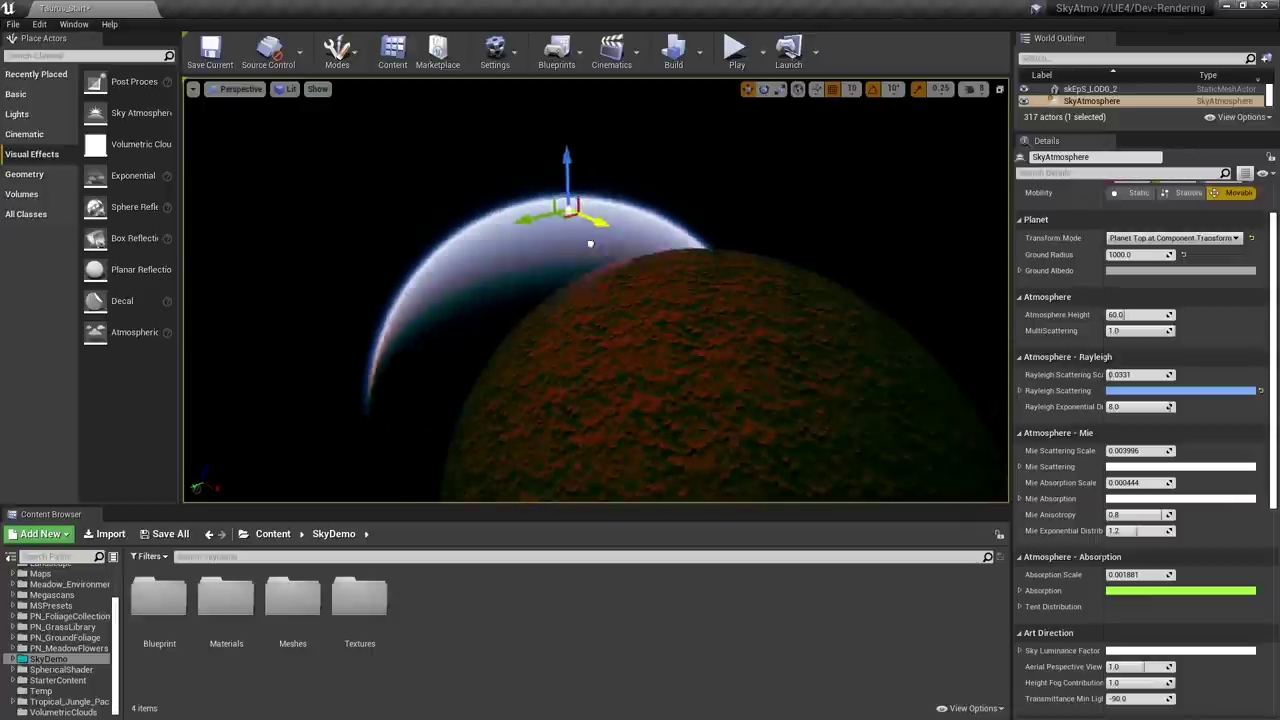
left_click_drag(590, 243, 710, 282)
key("ctrl+z")
left_click(1252, 239)
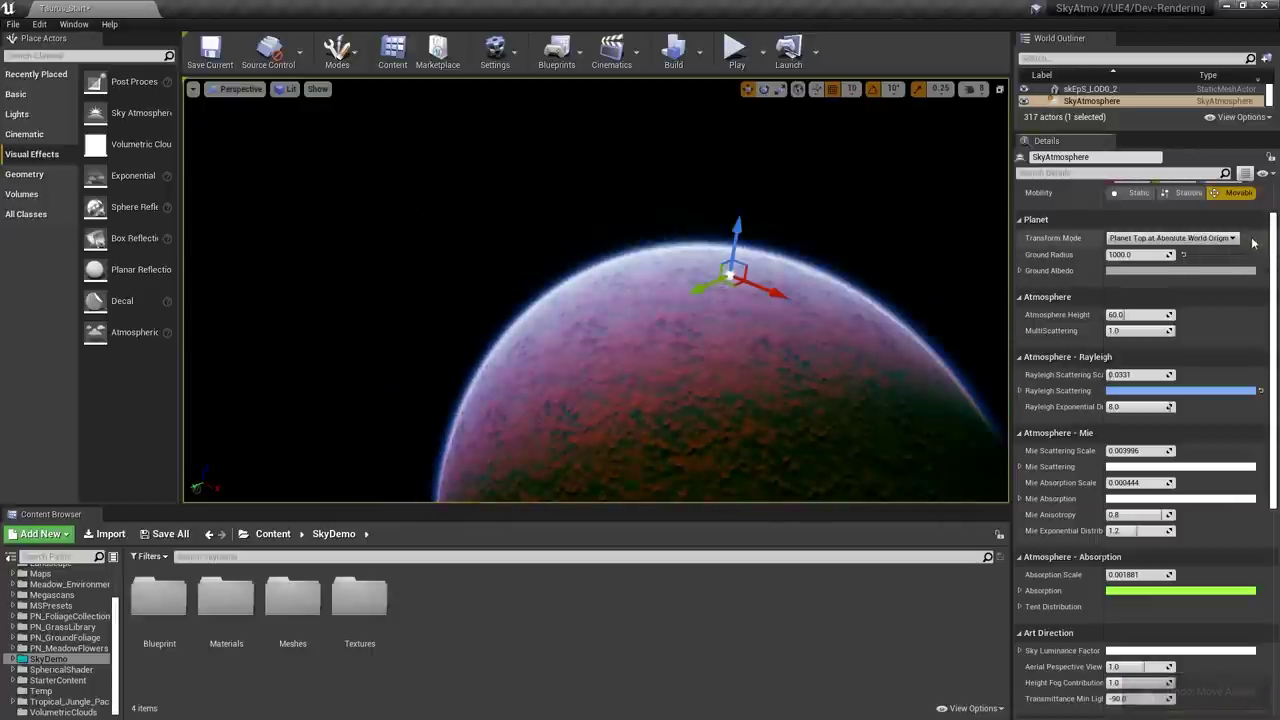
right_click_drag(620, 400, 692, 388)
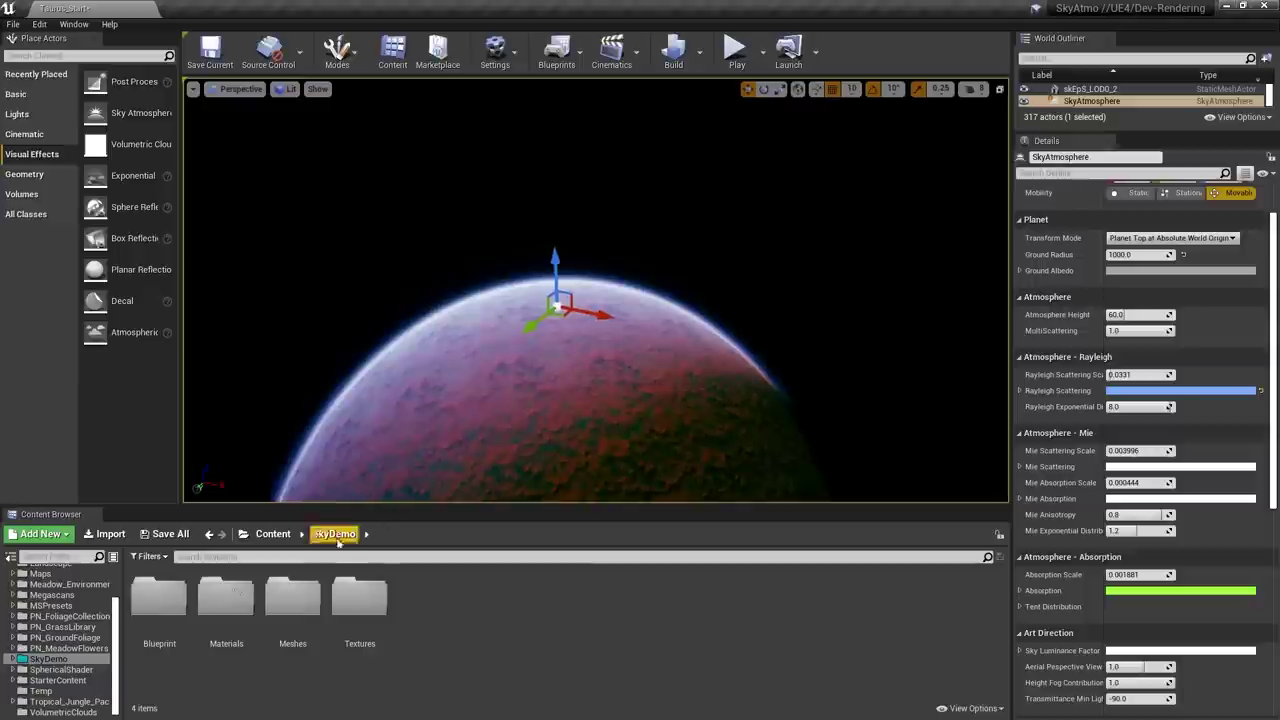
right_click_drag(576, 416, 709, 203)
right_click_drag(687, 249, 702, 303)
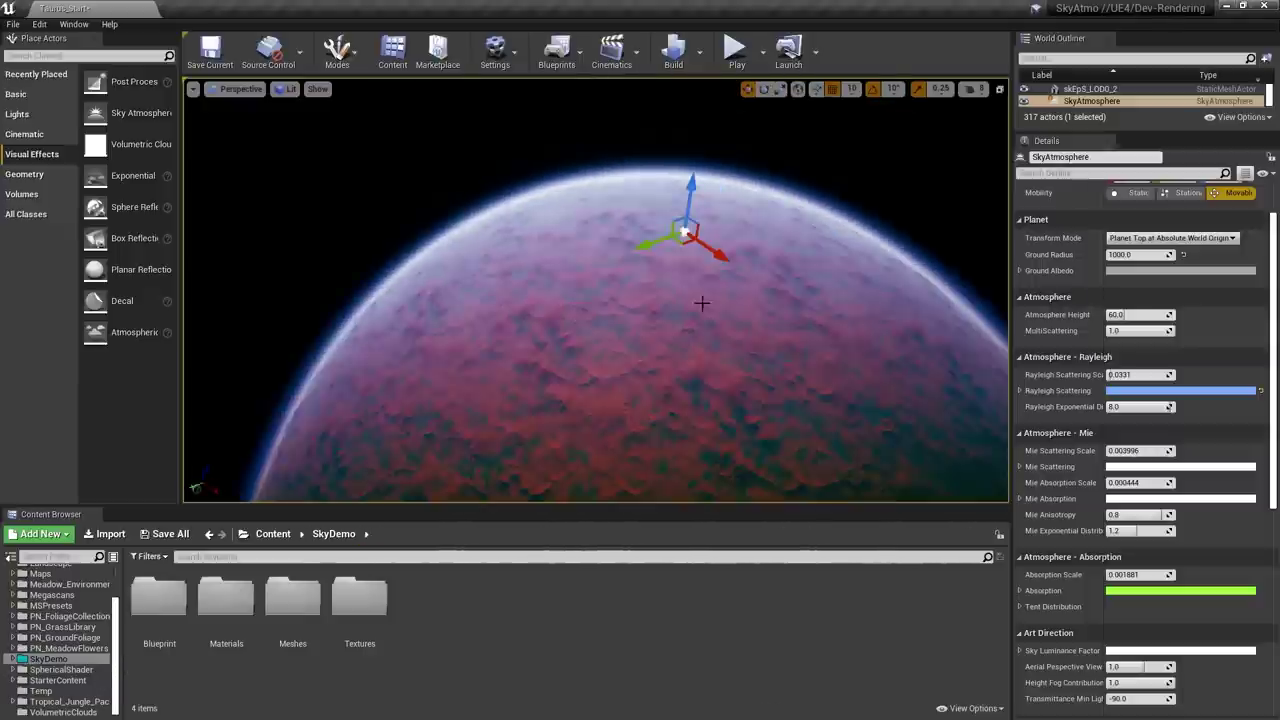
right_click_drag(710, 346, 815, 206)
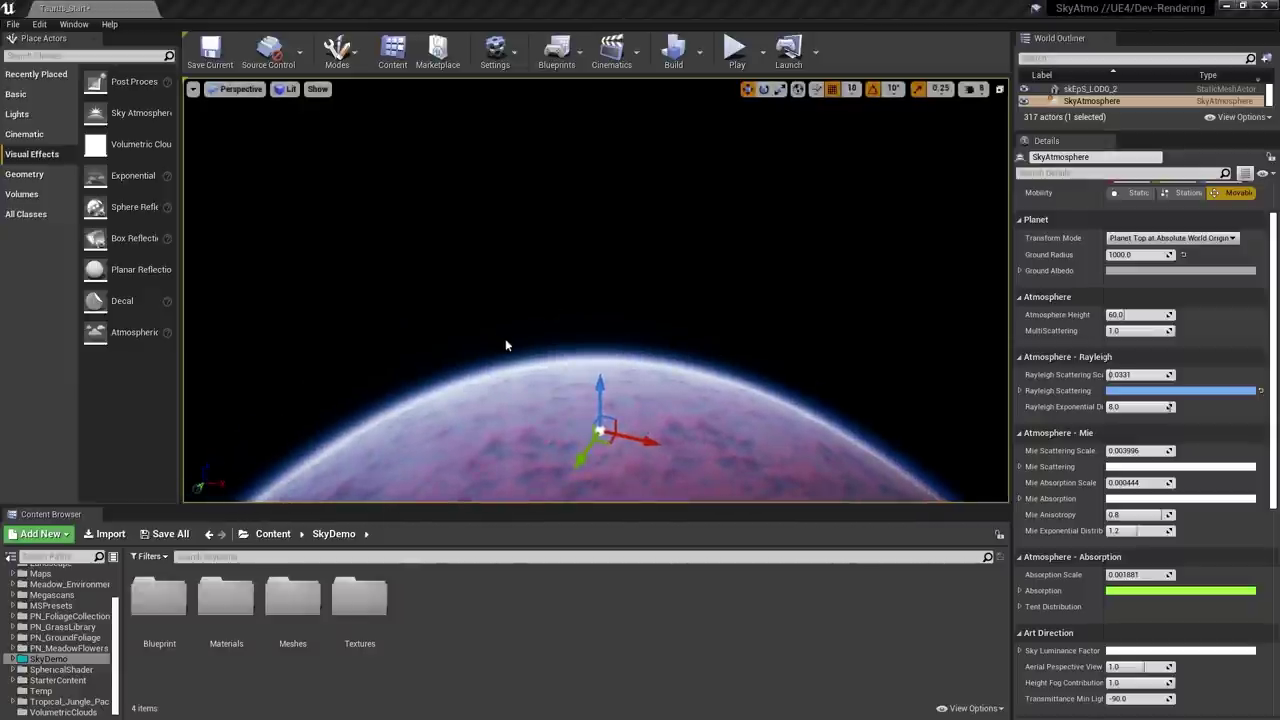
- Open the BP_Moon blueprint from SkyDemo's Blueprint folder, inspect its main moon and sub-moon in 3D, and close it
scroll(505, 345, "up", 5)
scroll(55, 628, "up", 3)
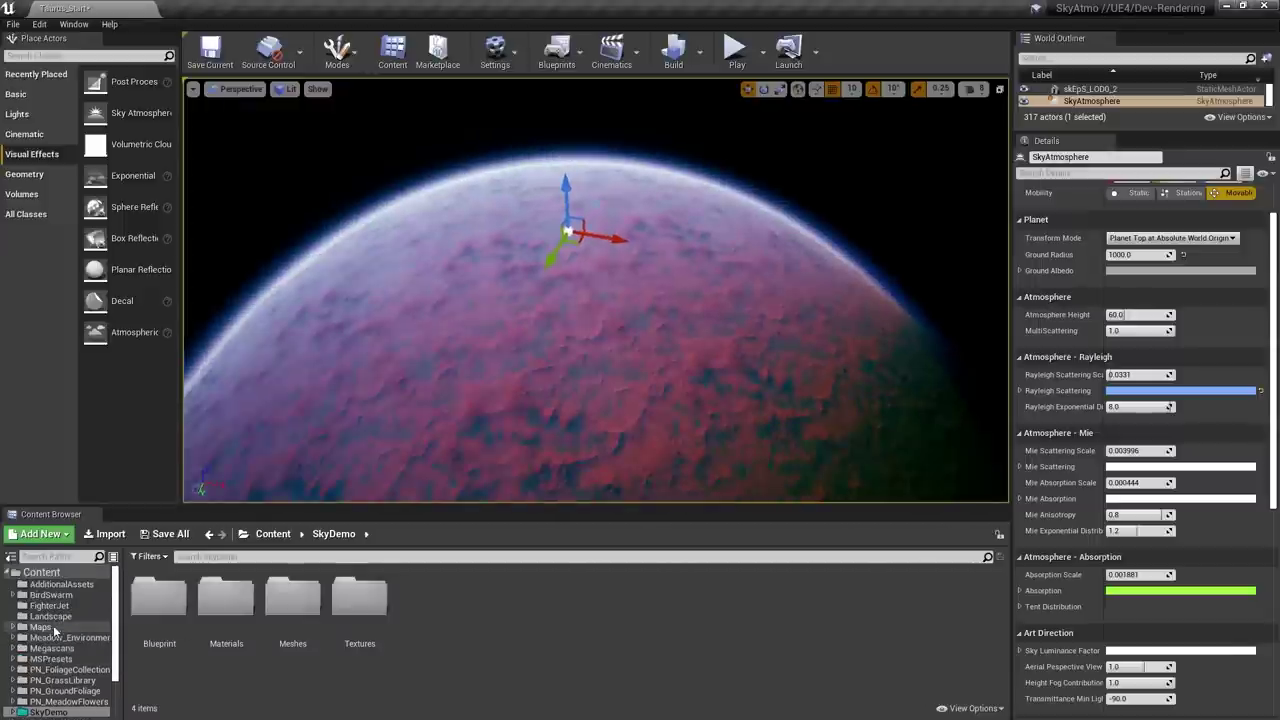
scroll(55, 628, "down", 3)
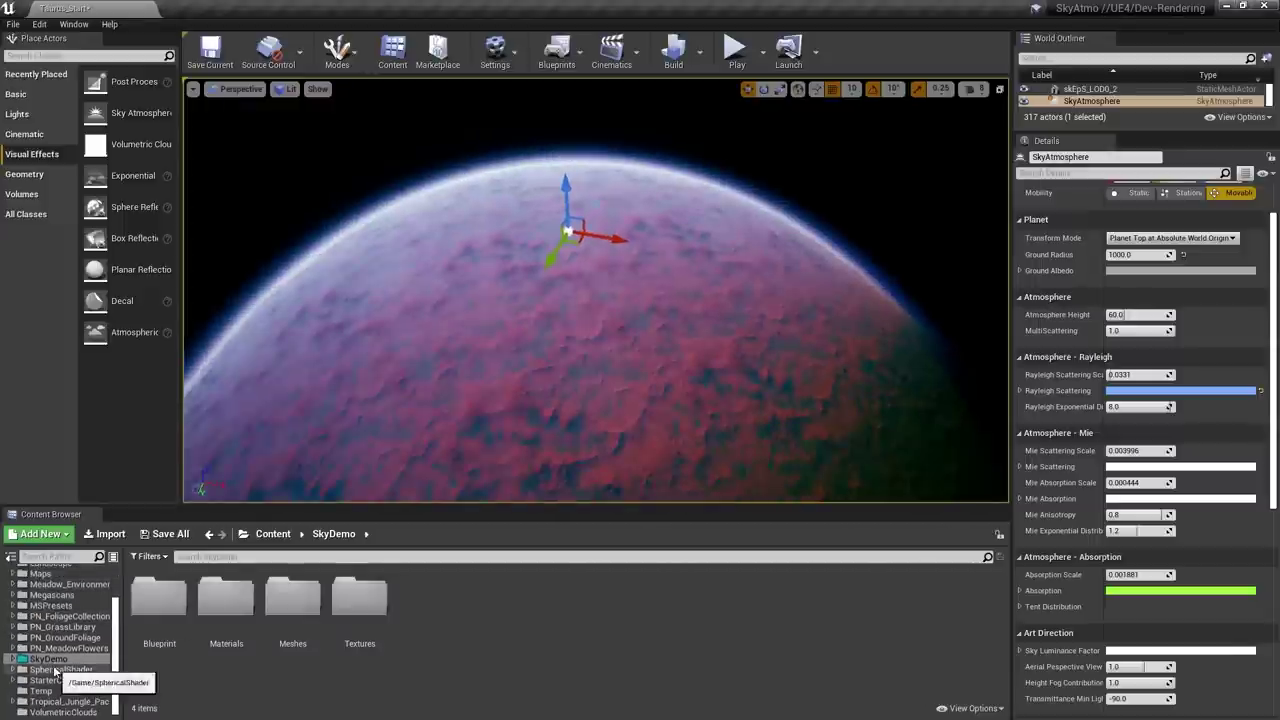
double_click(159, 598)
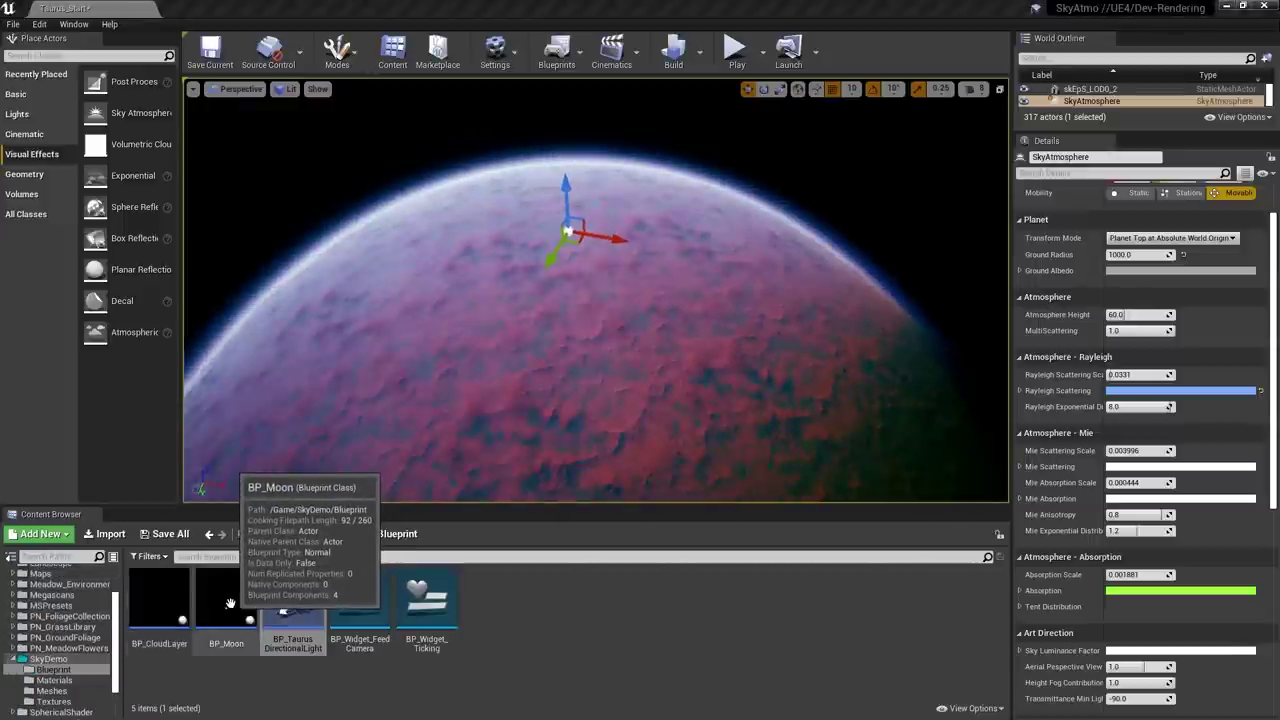
double_click(230, 603)
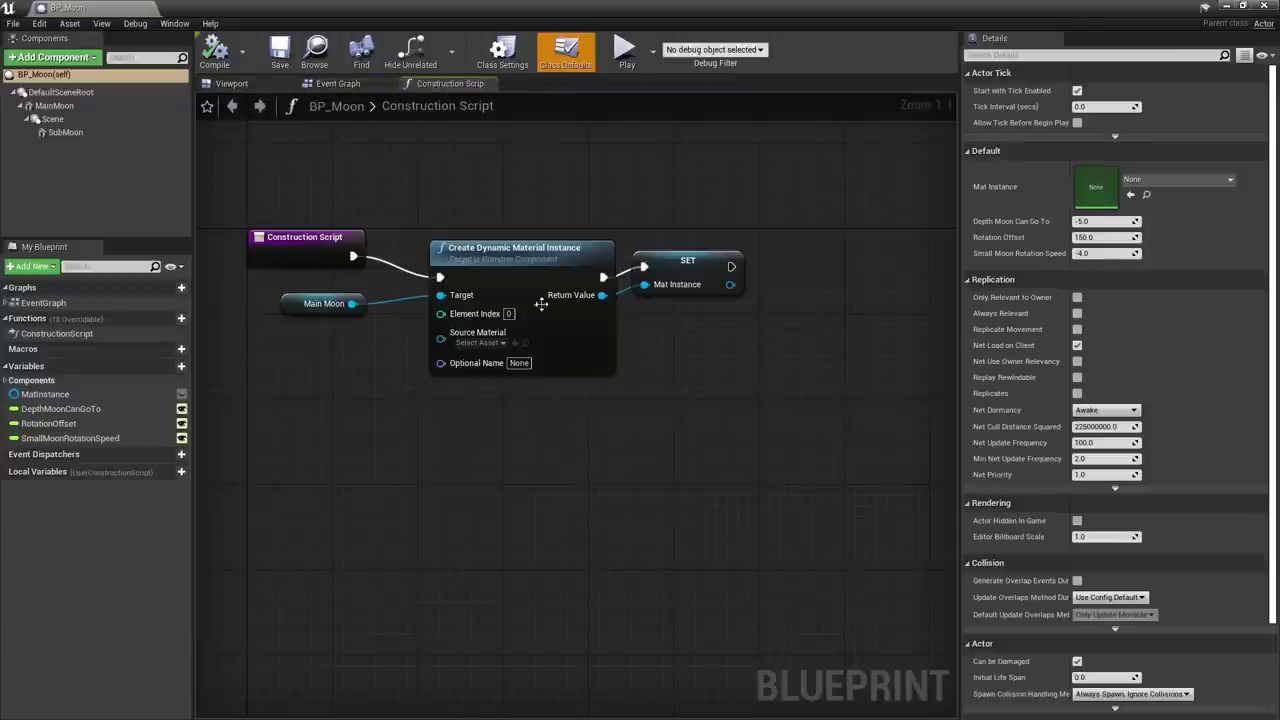
left_click(257, 84)
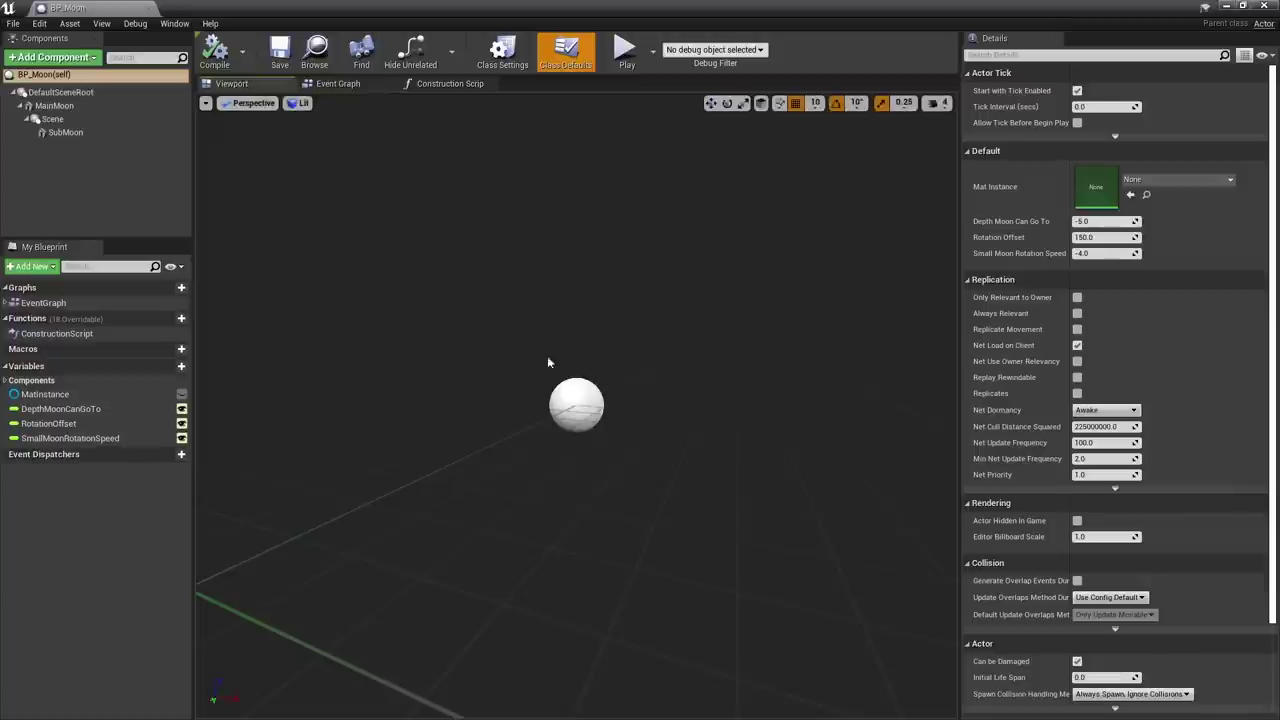
right_click_drag(547, 356, 211, 370)
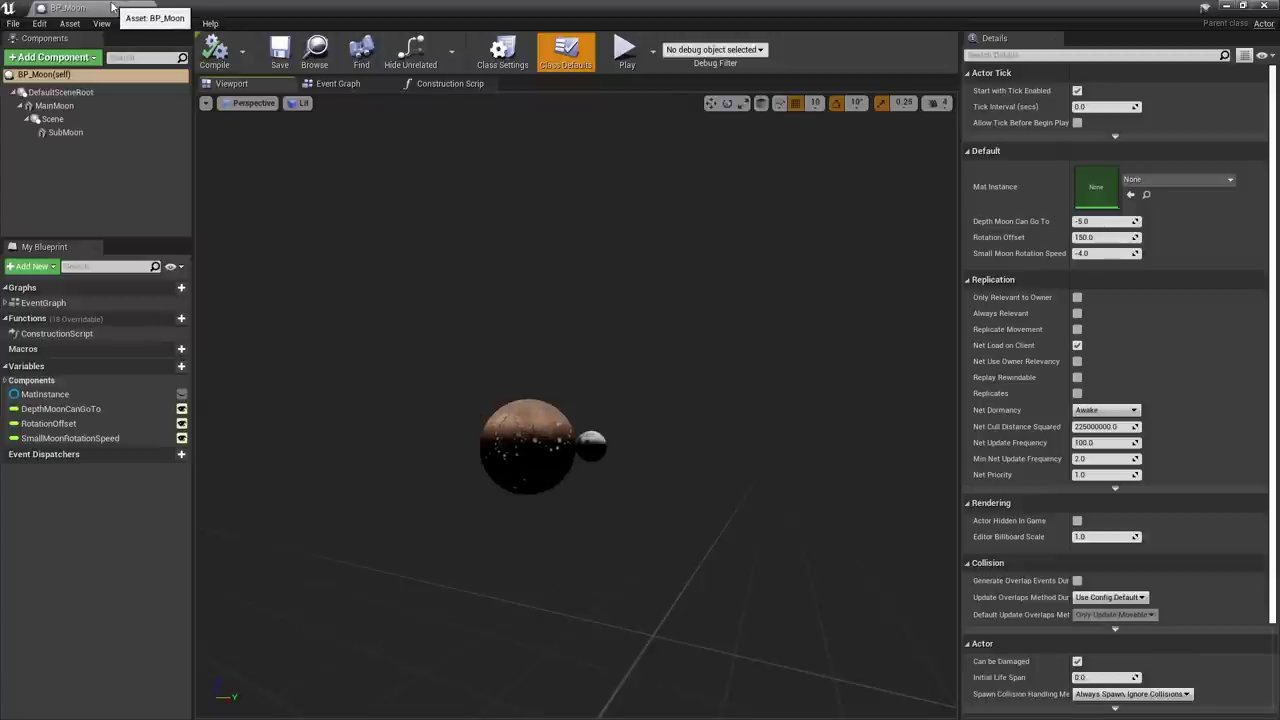
middle_click(113, 7)
- Place BP_Moon in the level and reset its location to the world origin
left_click_drag(250, 640, 560, 240)
scroll(1194, 397, "up", 2)
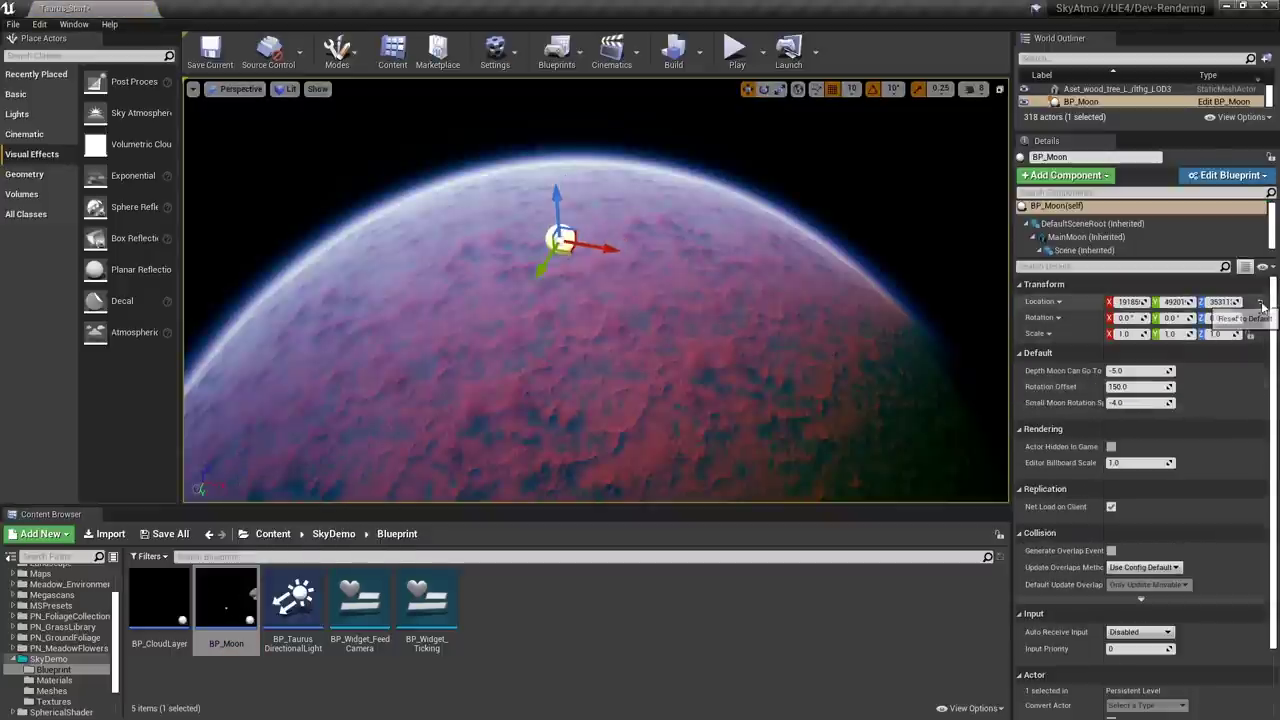
left_click(1257, 303)
- Set the Camera Speed Scalar to 128 and fly back down from space to the desert landscape
right_click_drag(776, 376, 610, 185)
right_click_drag(775, 260, 740, 420)
left_click(975, 88)
left_click(990, 152)
type("100")
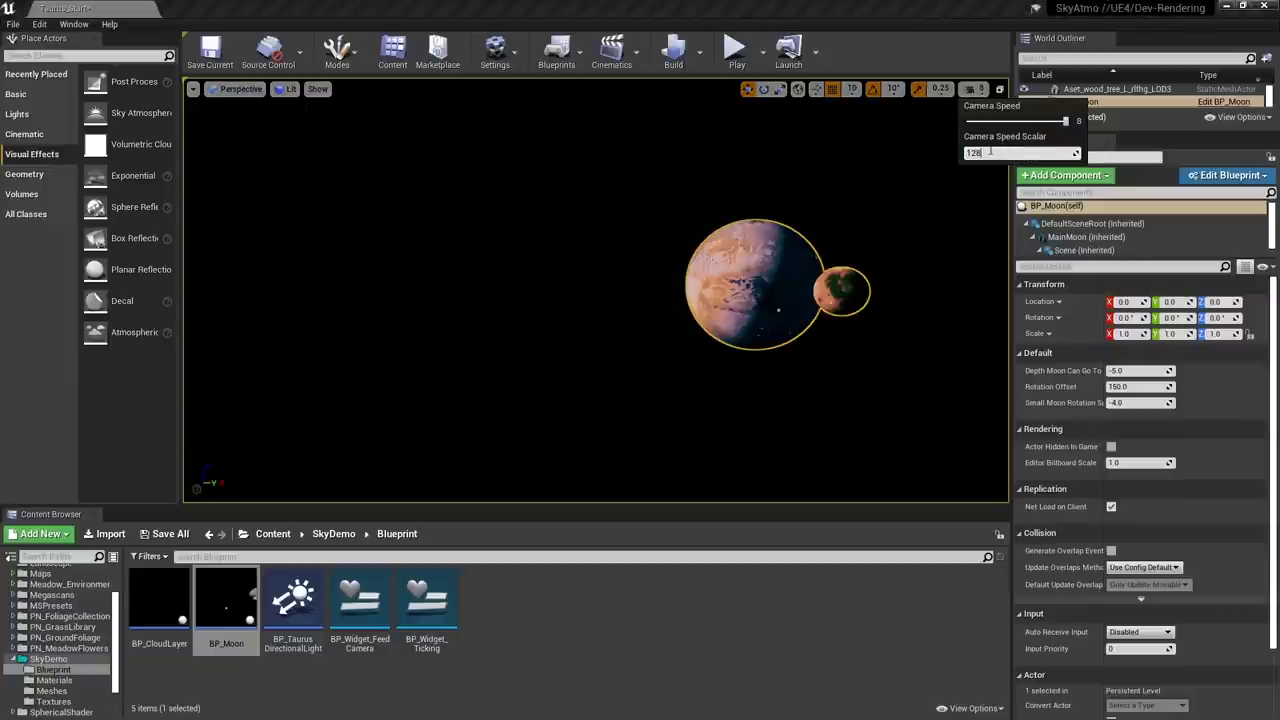
key("Return")
right_click_drag(889, 286, 649, 194)
key("w")
key("s")
key("w")
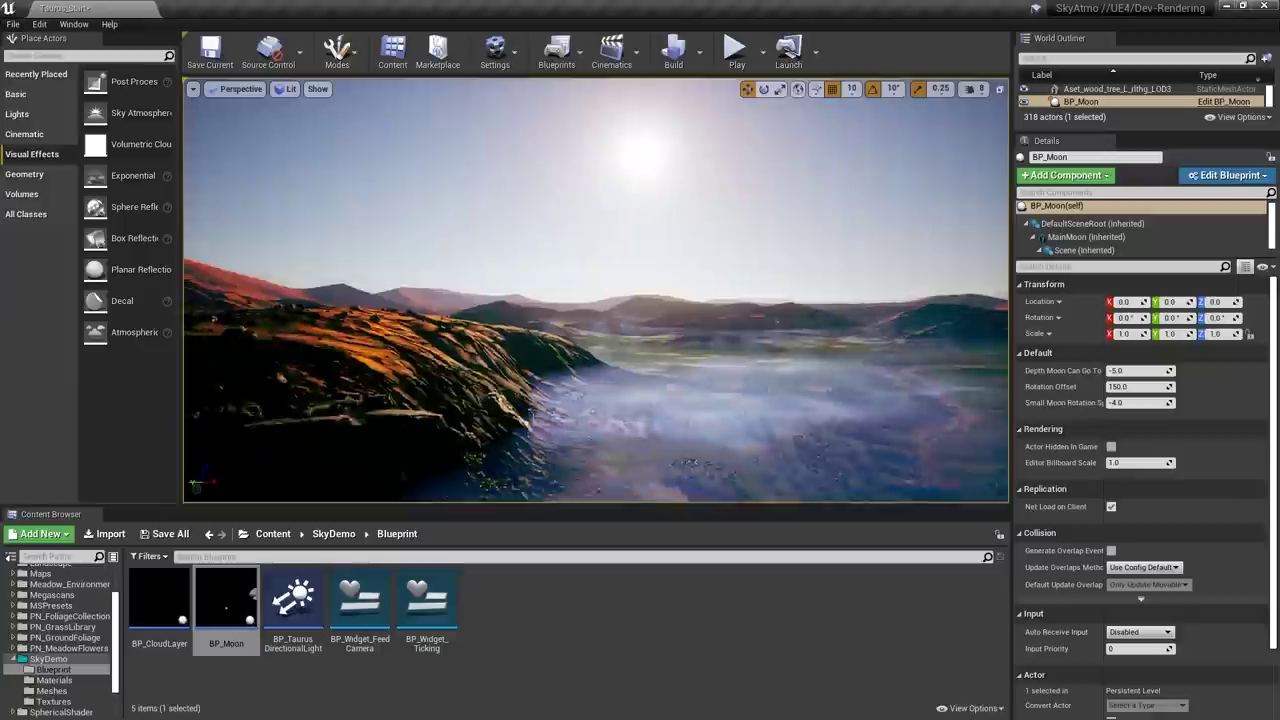
- Raise BP_Moon above the mountains by adding zeros to its Z location, and undo the last, excessive increase
right_click_drag(713, 319, 440, 306)
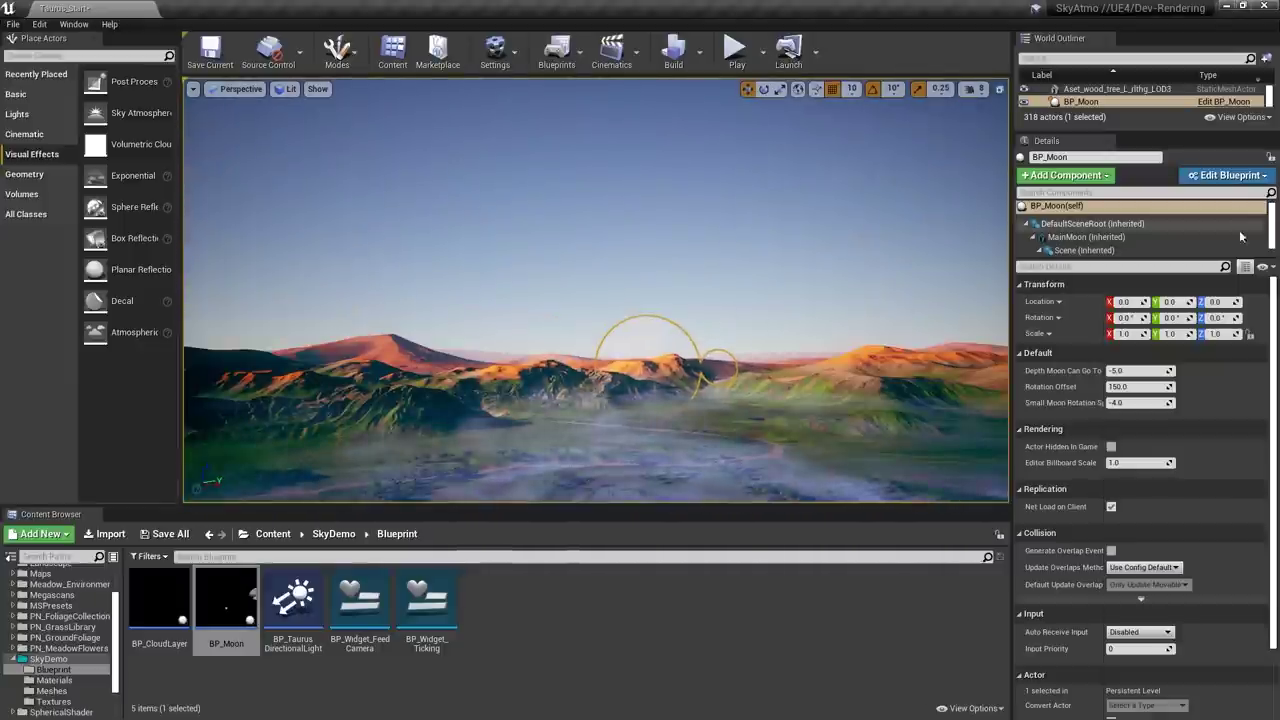
left_click(1220, 302)
type("5")
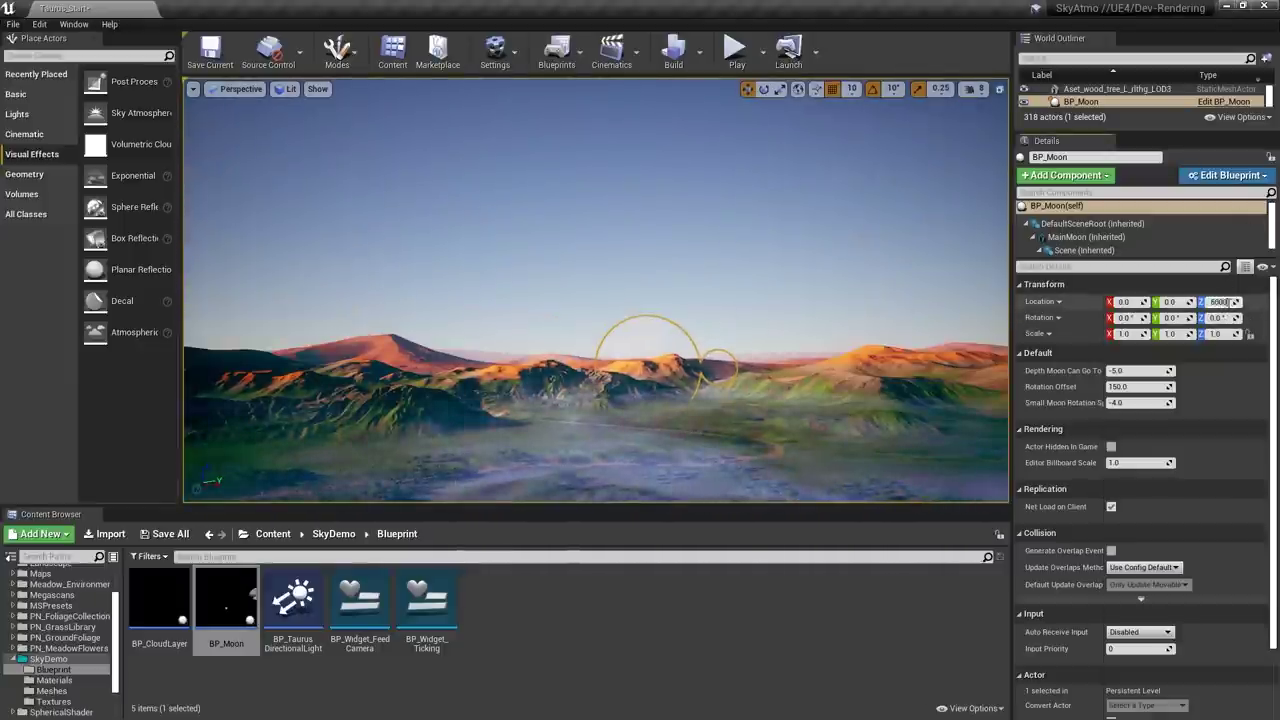
type("000")
key("Return")
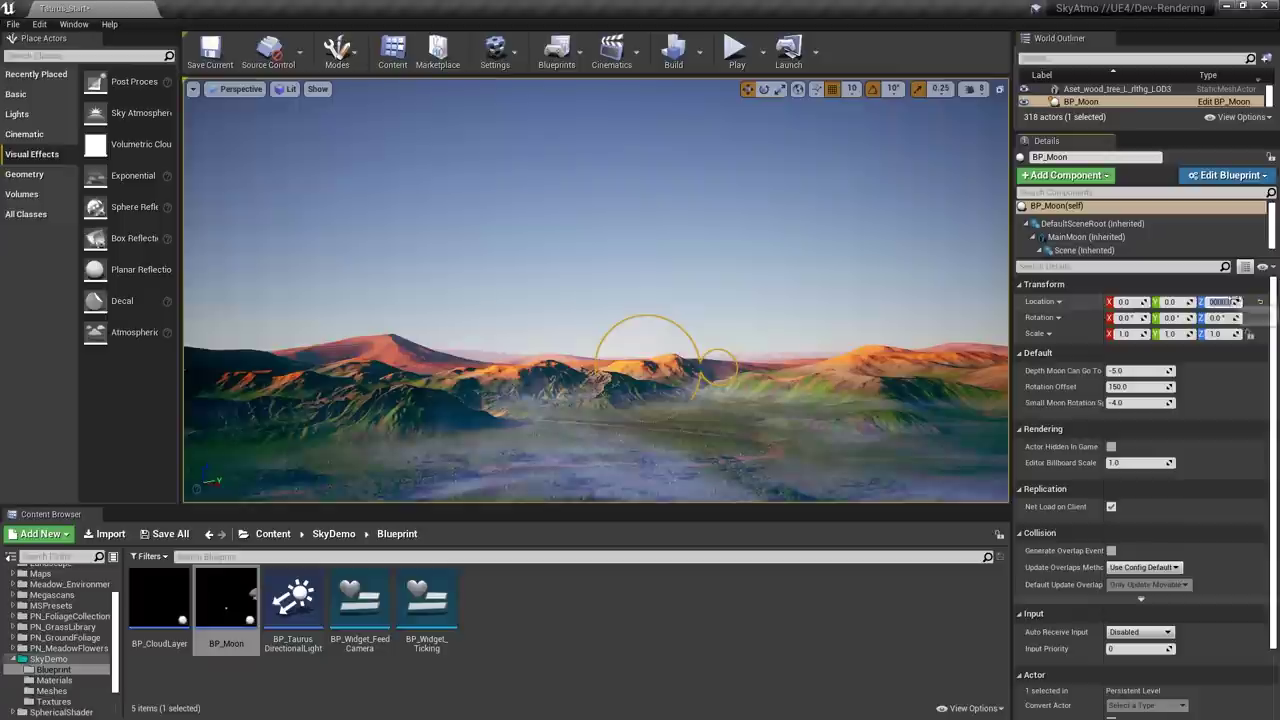
left_click(1222, 302)
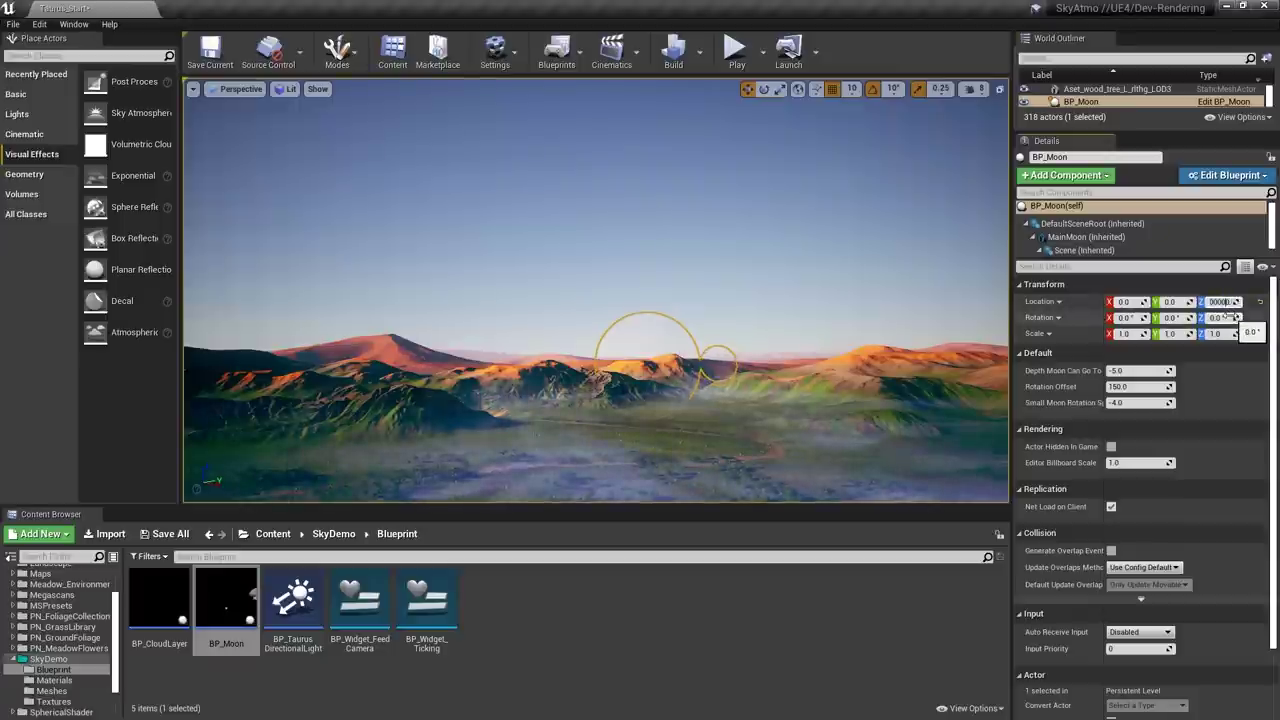
type("0")
key("Return")
left_click(1224, 302)
type("0")
key("Return")
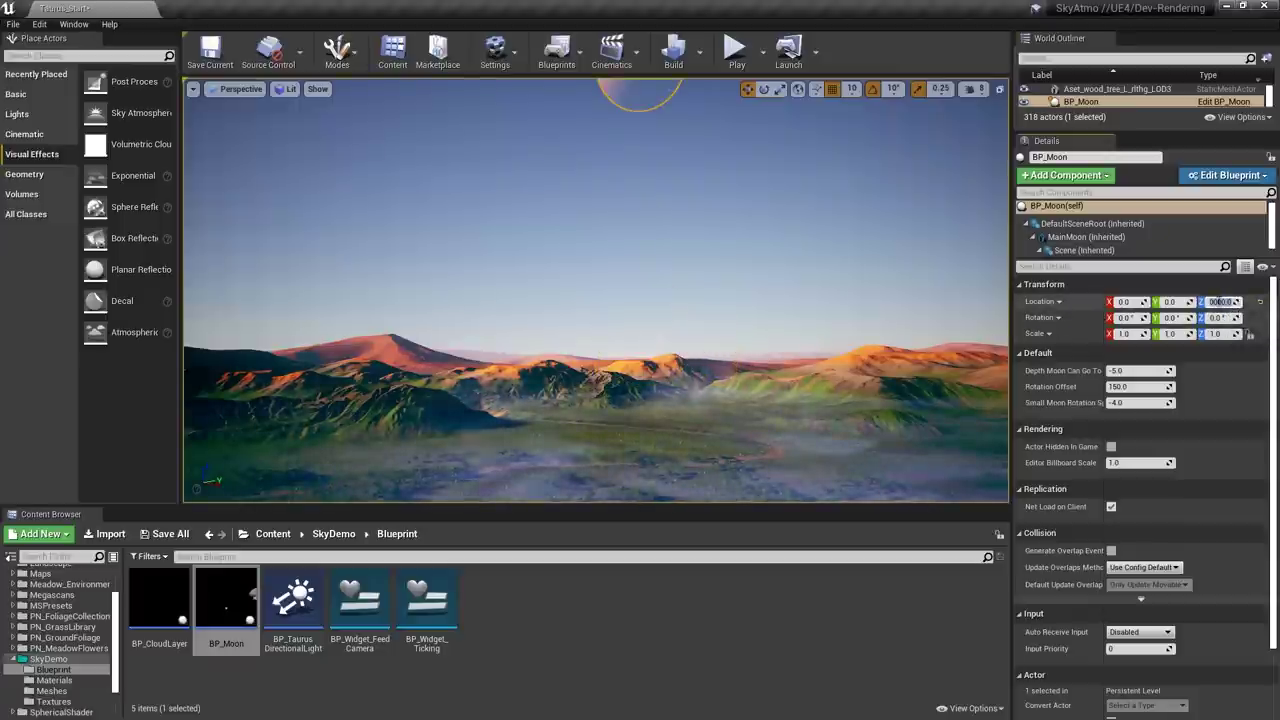
key("ctrl+z")
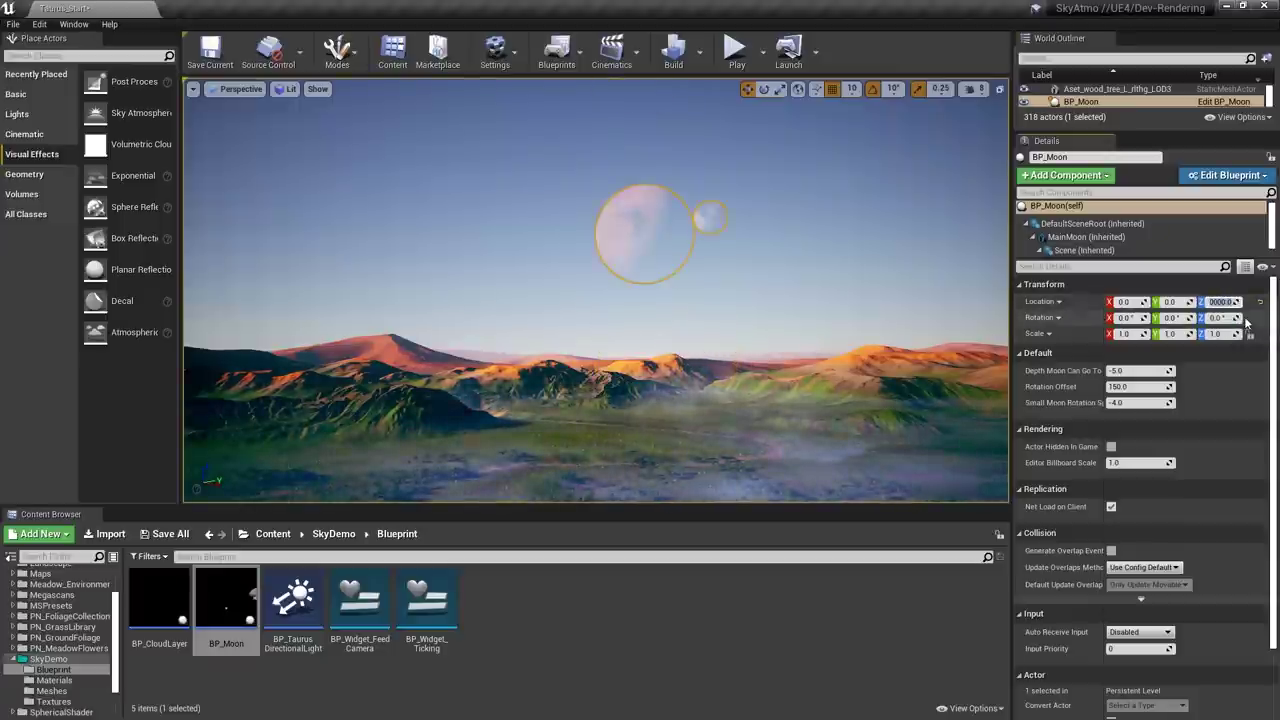
- Deselect BP_Moon and rotate the directional light until the landscape is dark, keeping the two moons in view
right_click_drag(816, 330, 774, 298)
left_click(816, 330)
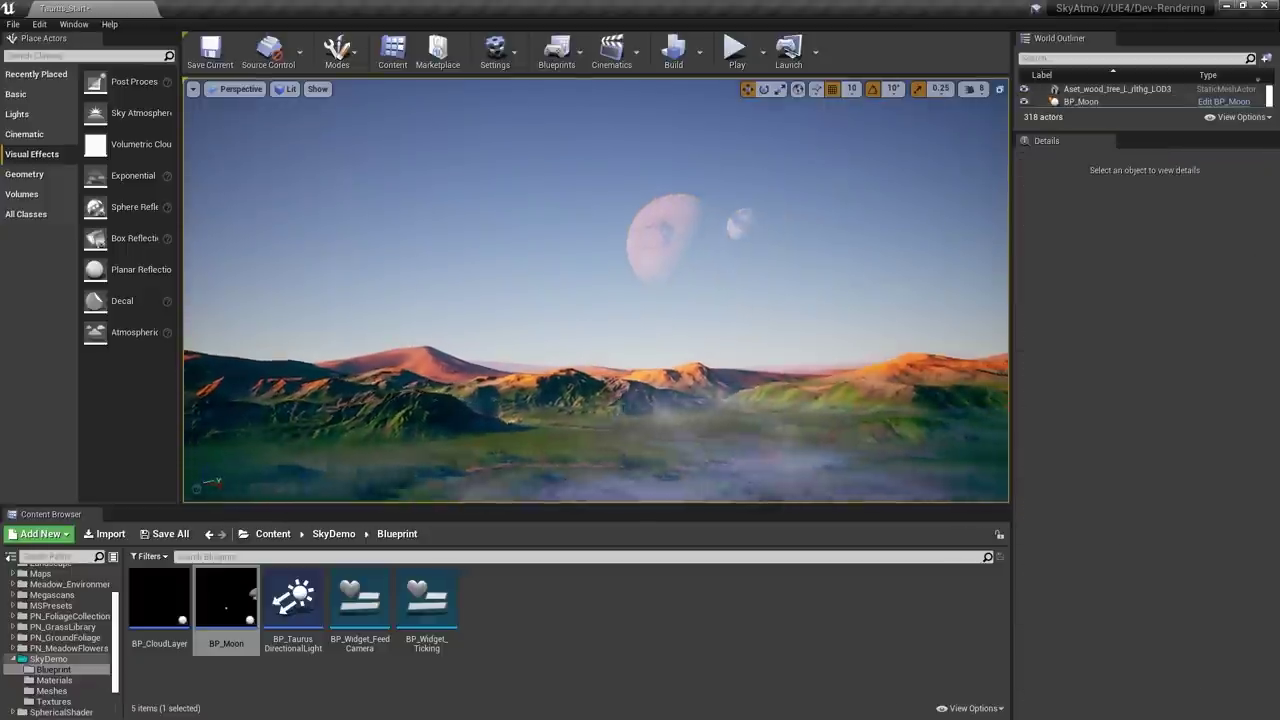
right_click_drag(740, 283, 772, 275)
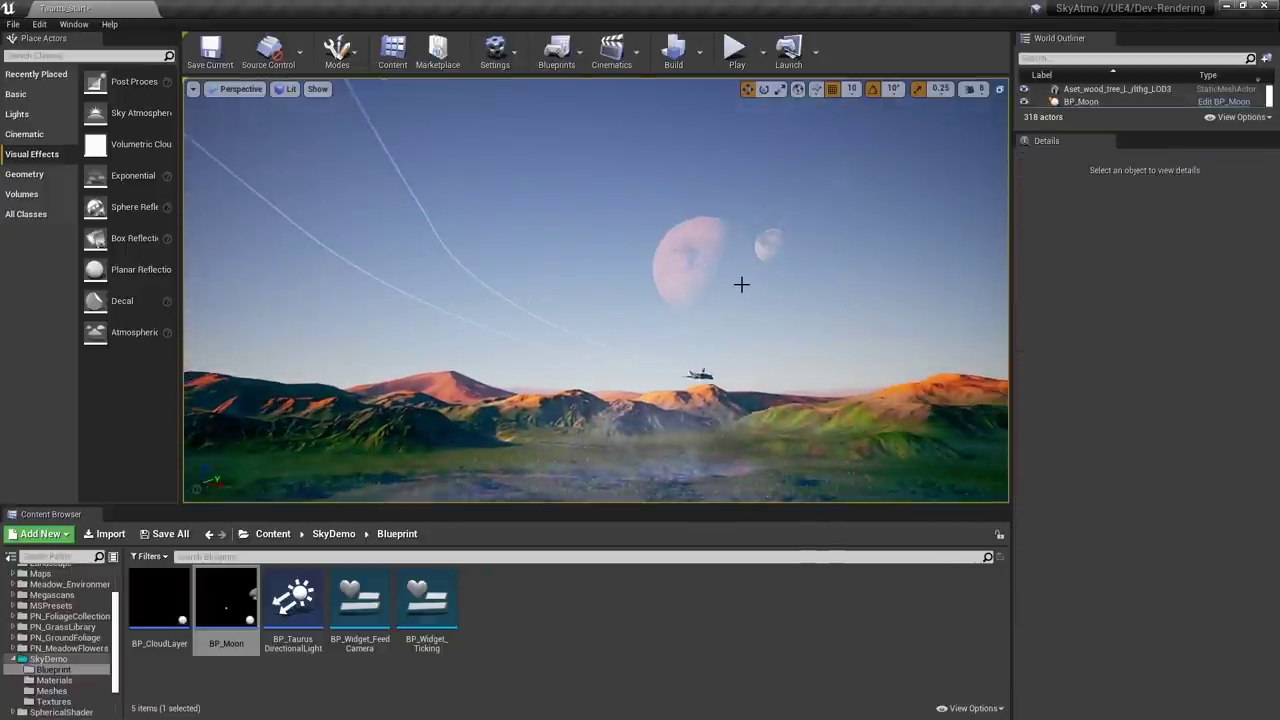
key("ctrl+l")
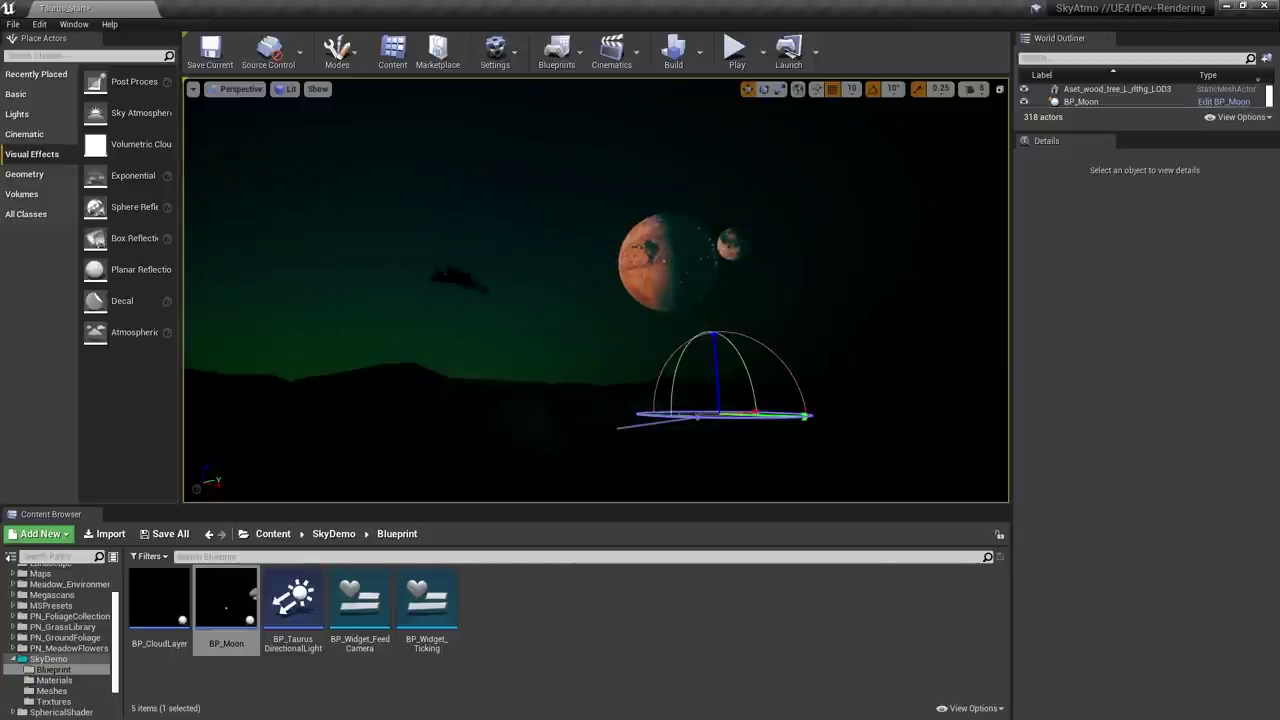
- Rotate the directional light to vary the illumination on the moons, ending with daylight over the landscape
key("ctrl+l")
key("ctrl+l")
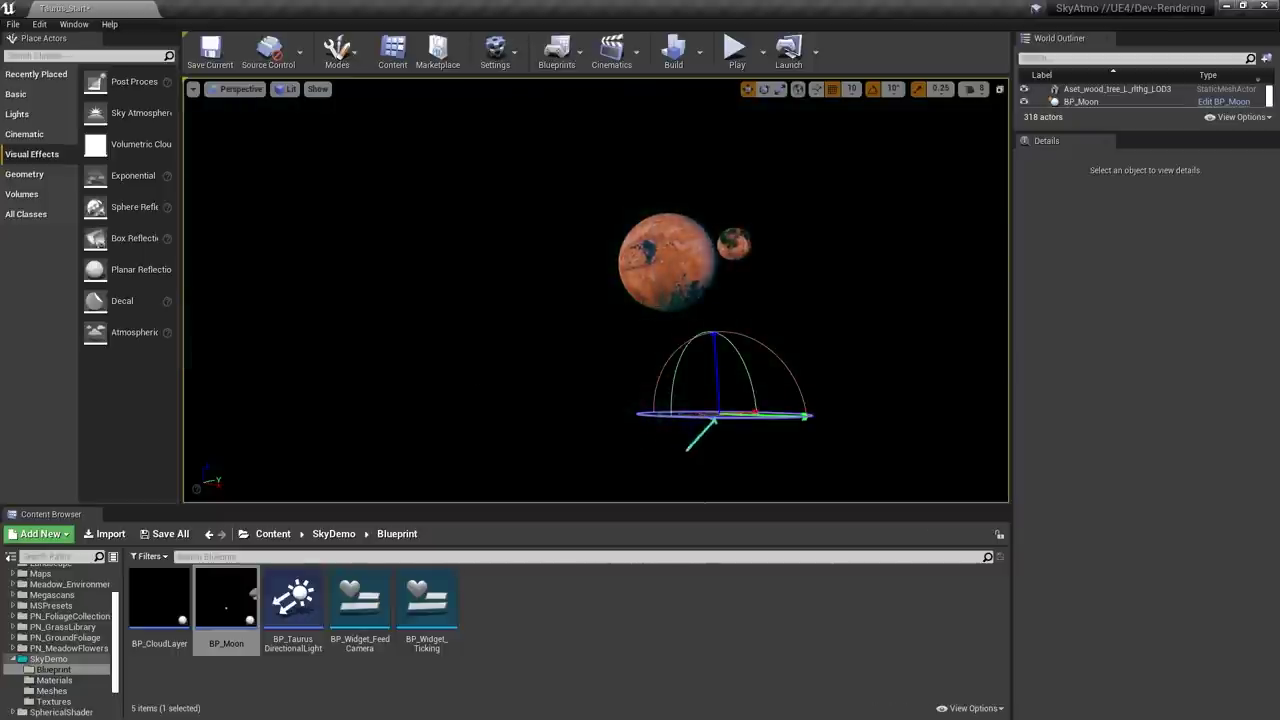
key("ctrl+l")
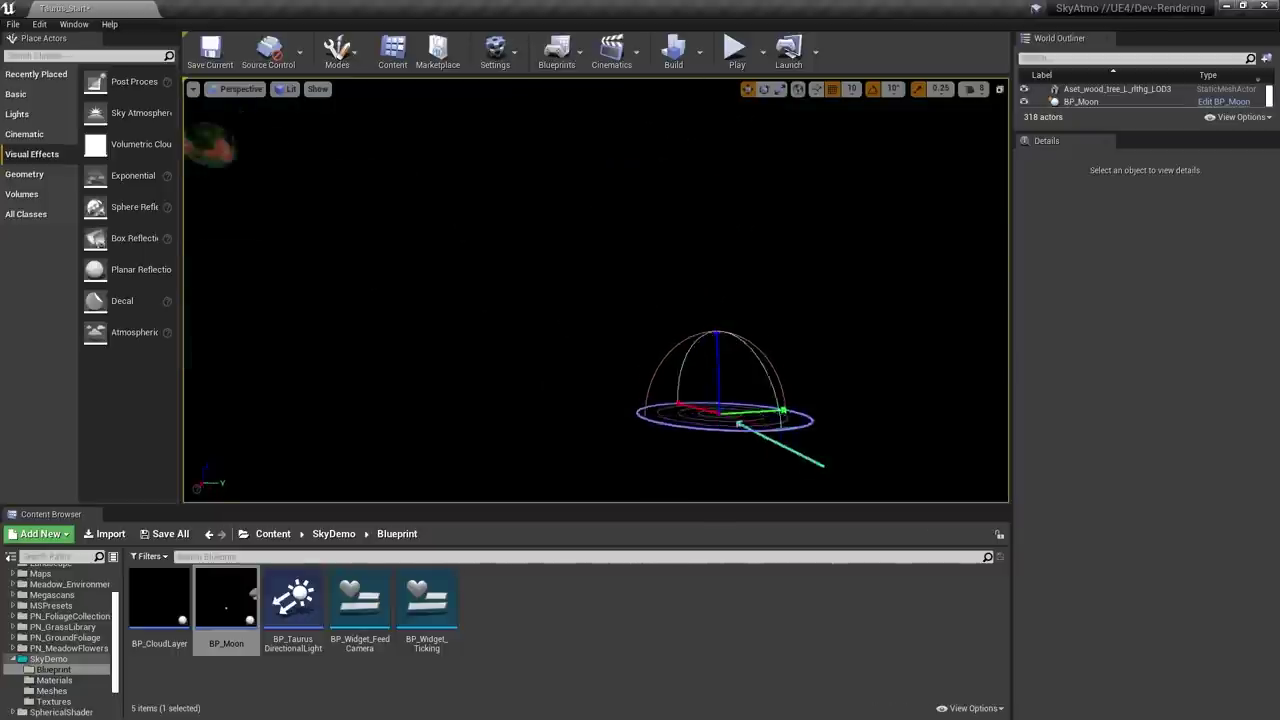
key("ctrl+l")
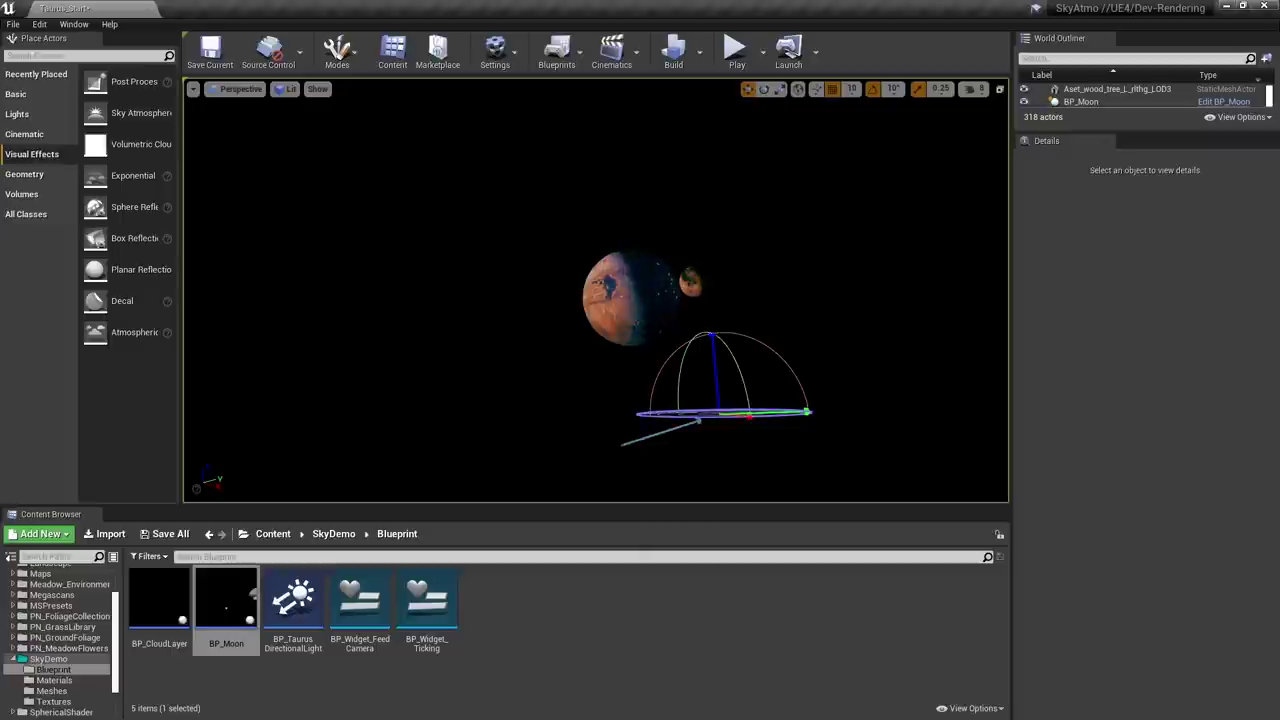
key("ctrl+l")
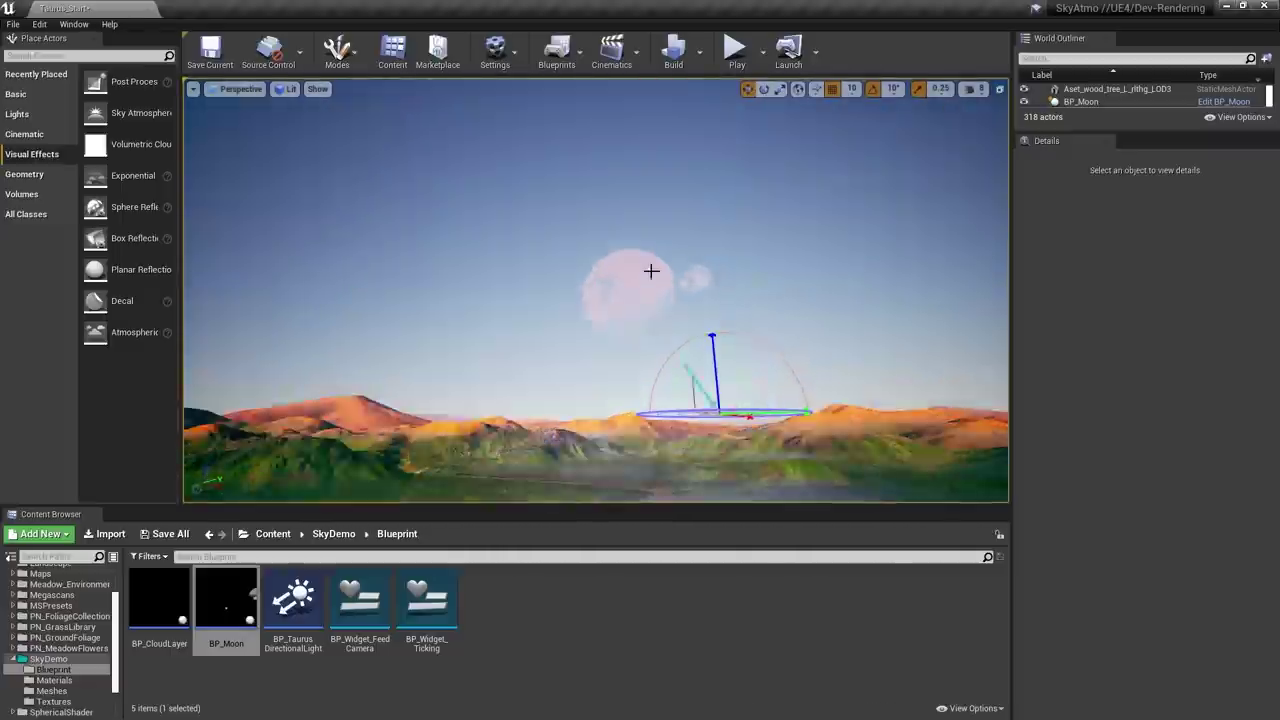
key("ctrl+l")
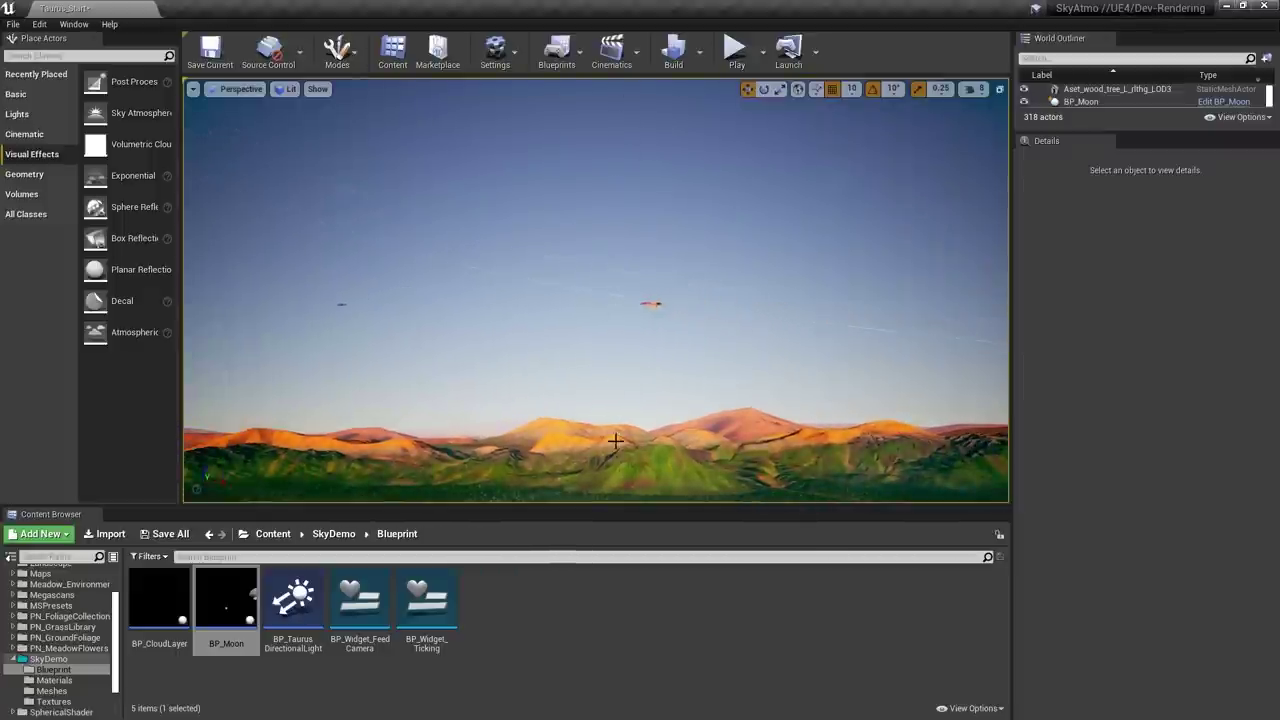
- Place the SM_SkySphere mesh from the SkyDemo Meshes folder in the level above the rocky ground
left_click(52, 691)
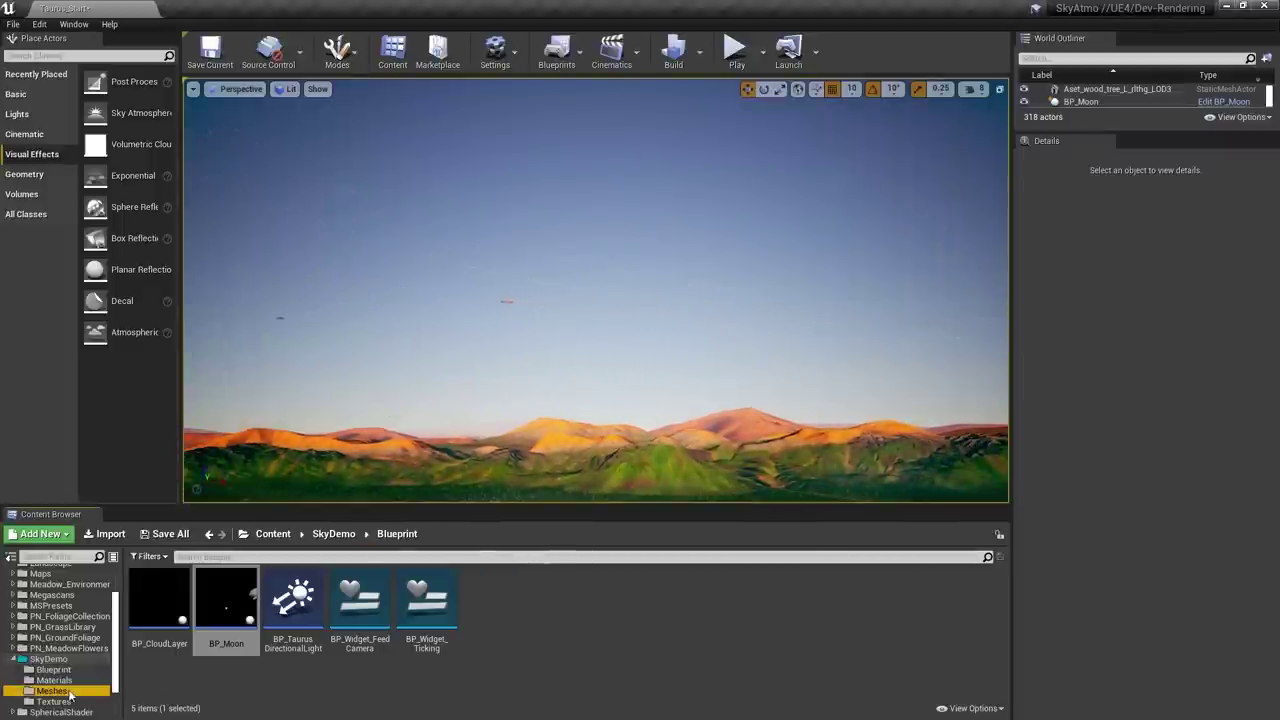
right_click_drag(520, 268, 598, 415)
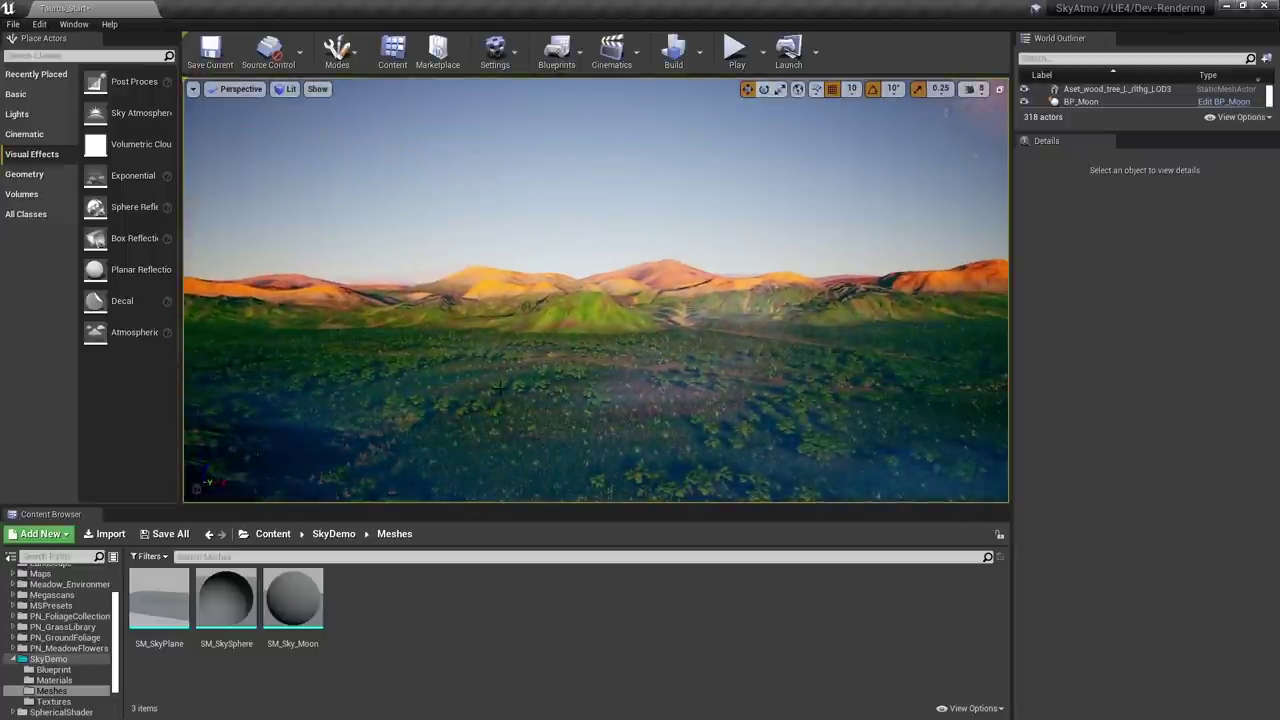
mouse_move(231, 605)
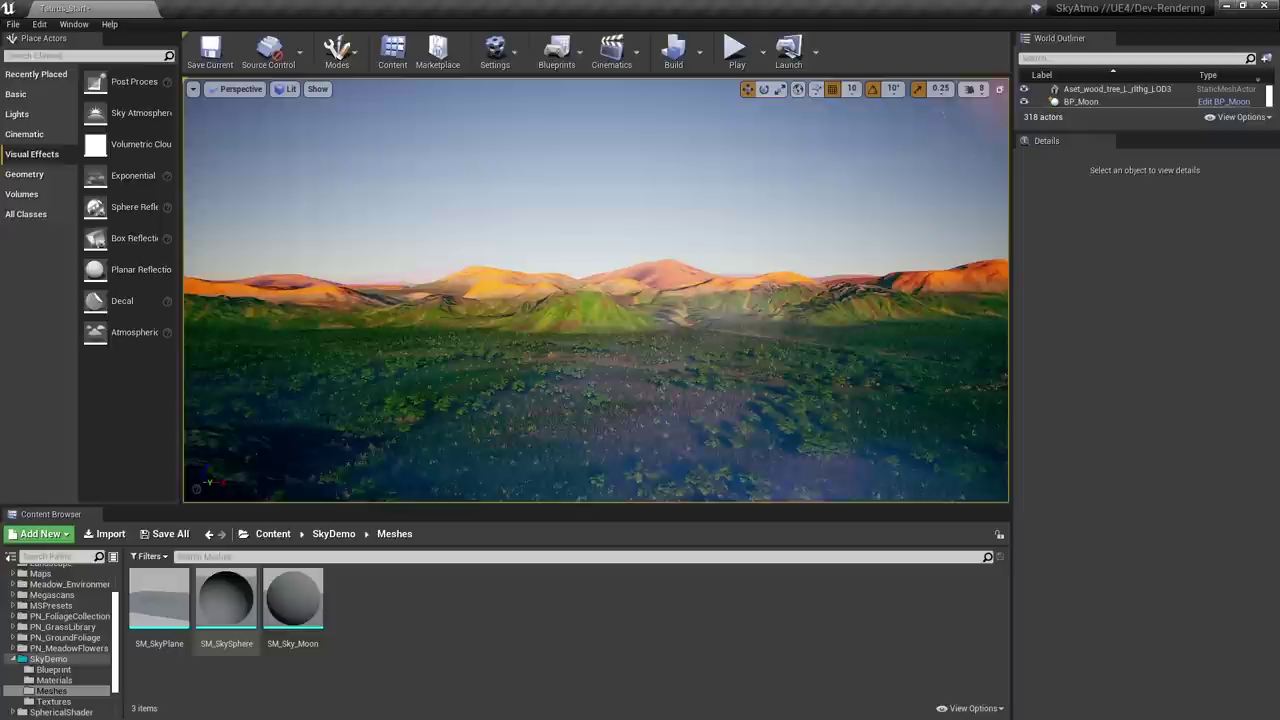
key("s")
right_click_drag(480, 380, 490, 380)
key("w")
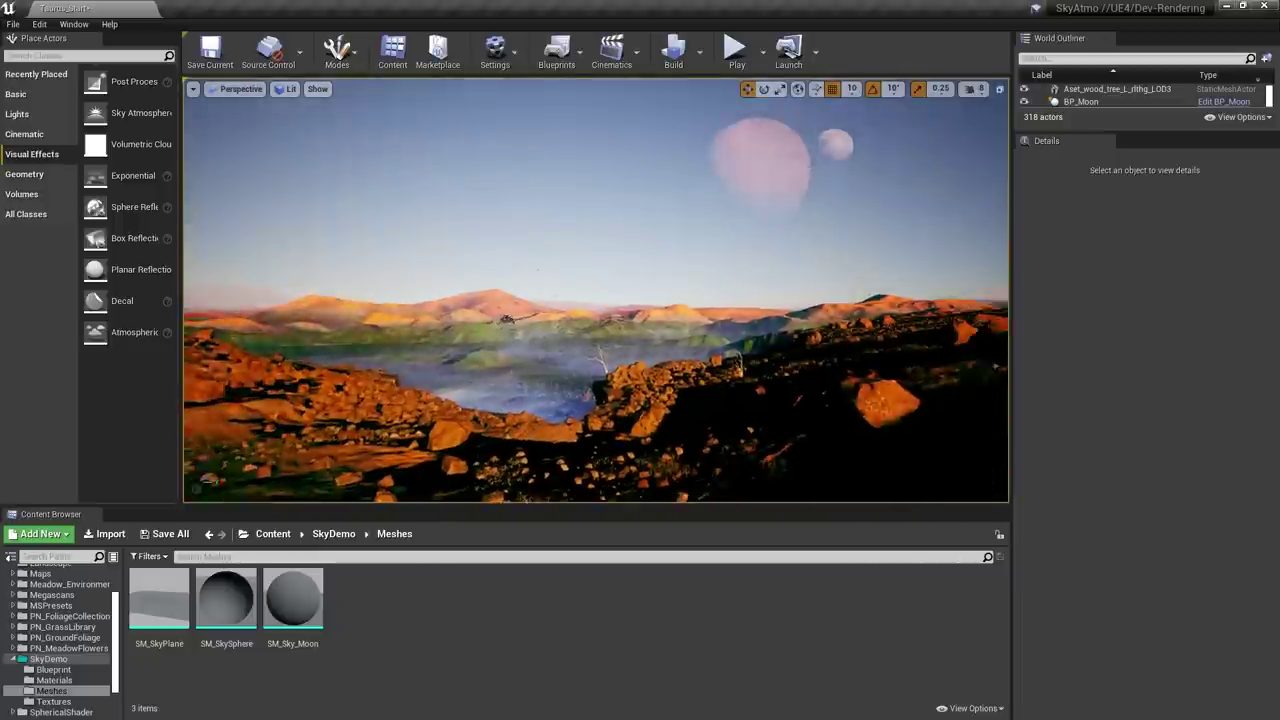
left_click_drag(226, 598, 603, 126)
key("s")
right_click_drag(603, 126, 612, 100)
key("w")
- Apply M_BasicSkyMaterial from the SkyDemo Materials folder to the sky sphere
left_click(55, 680)
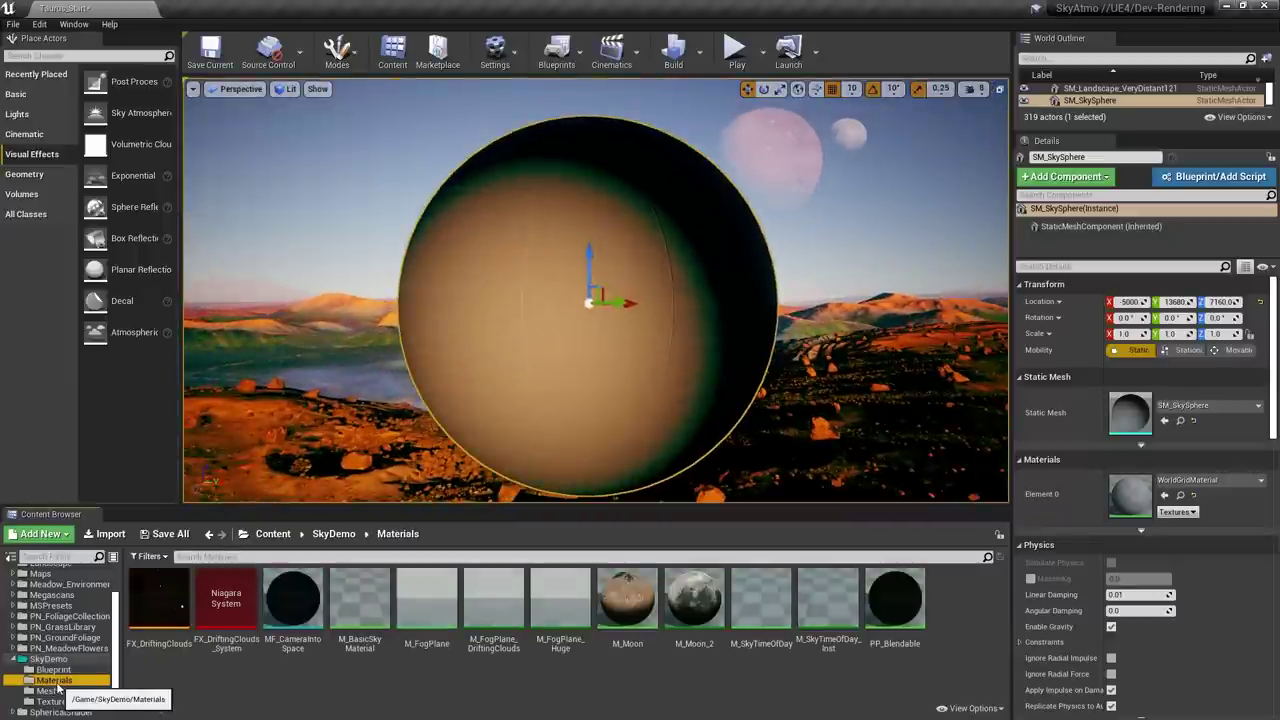
left_click(359, 610)
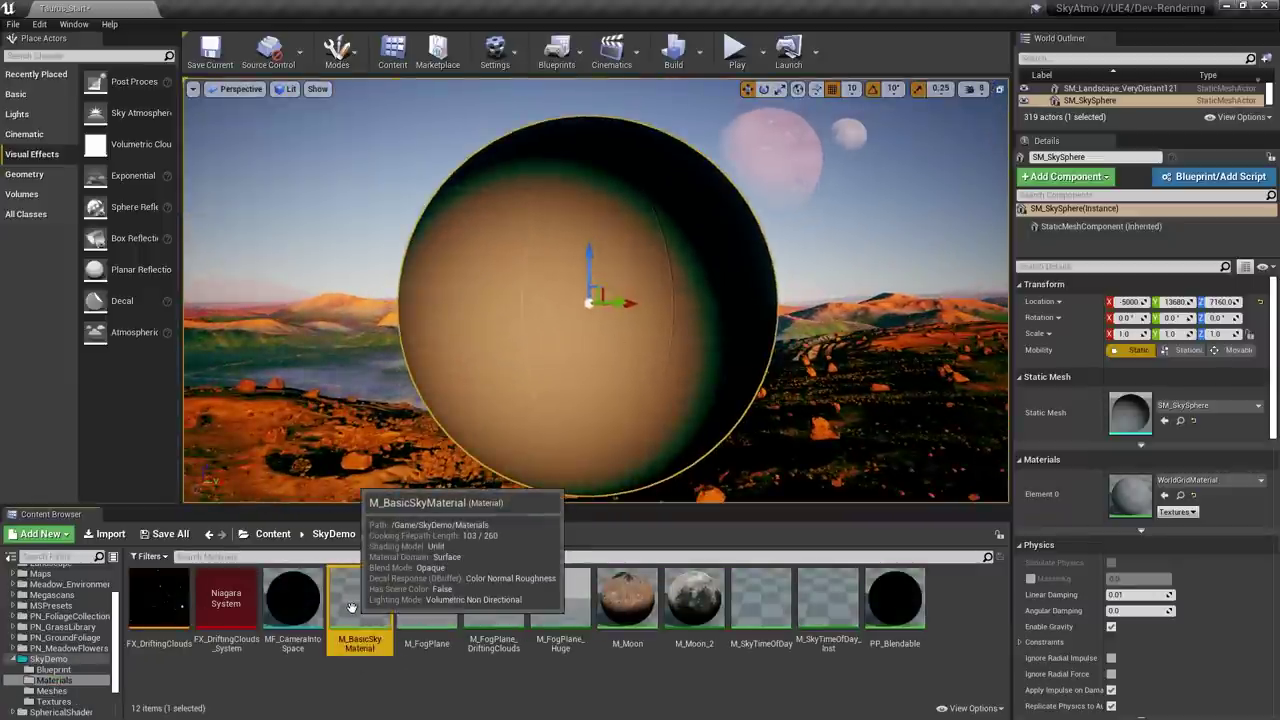
left_click_drag(352, 607, 577, 434)
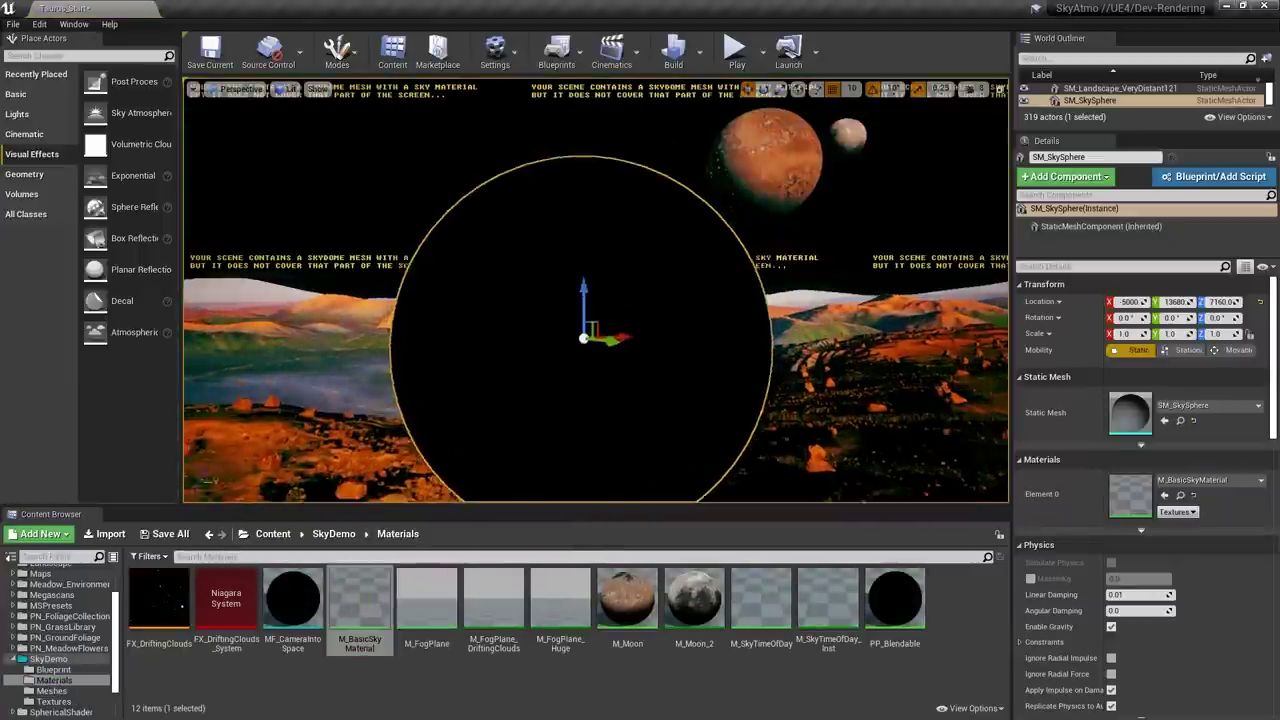
right_click_drag(577, 434, 612, 430)
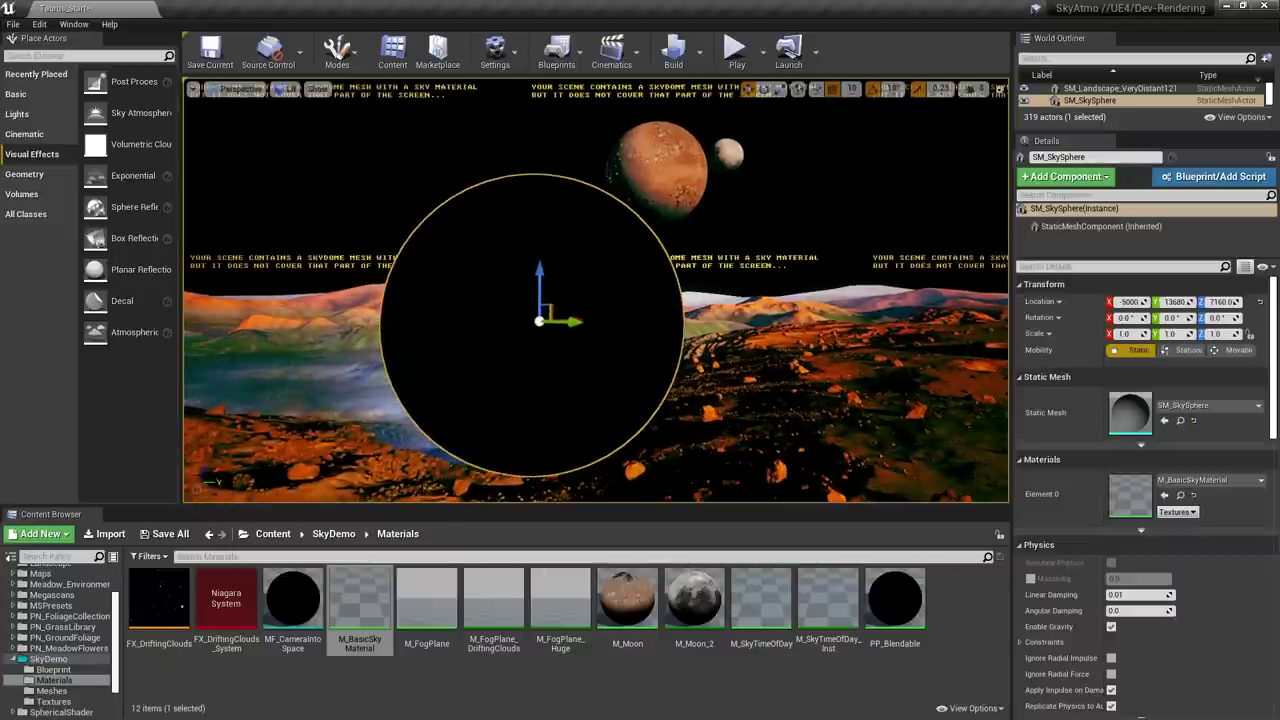
- Open M_BasicSkyMaterial for editing and show its Sky Atmo base expressions group
double_click(360, 596)
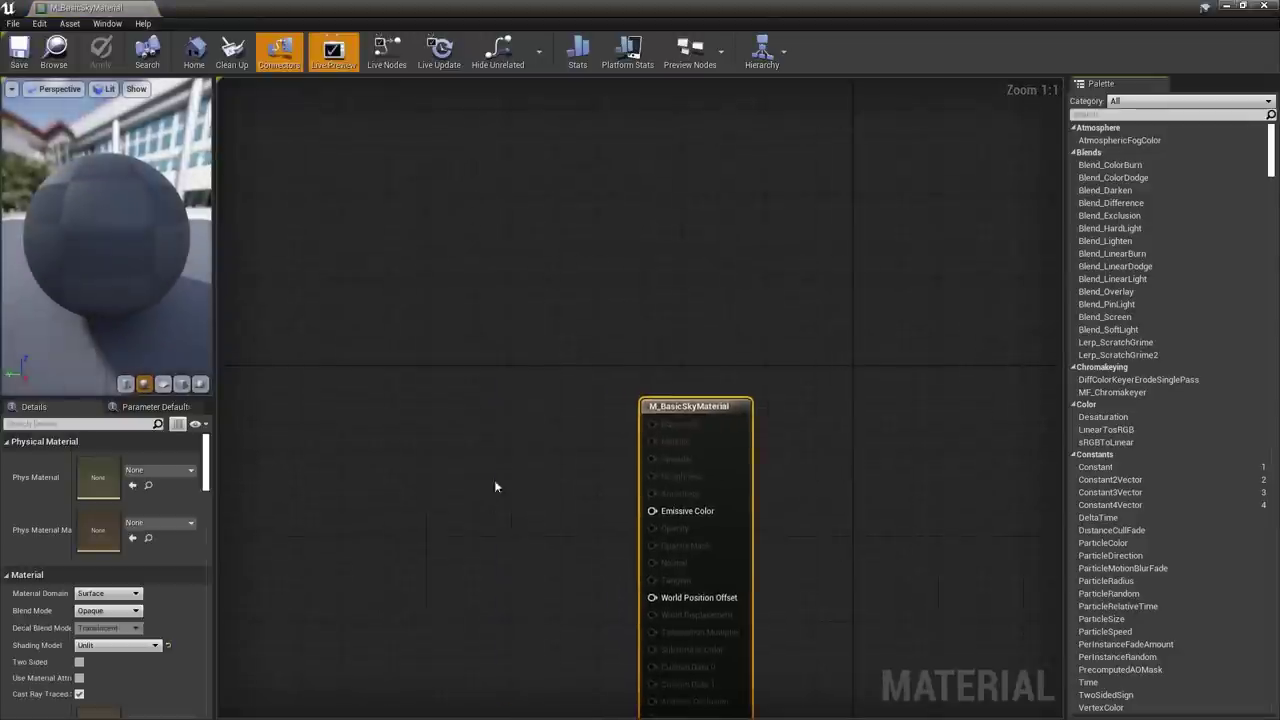
right_click_drag(602, 420, 705, 416)
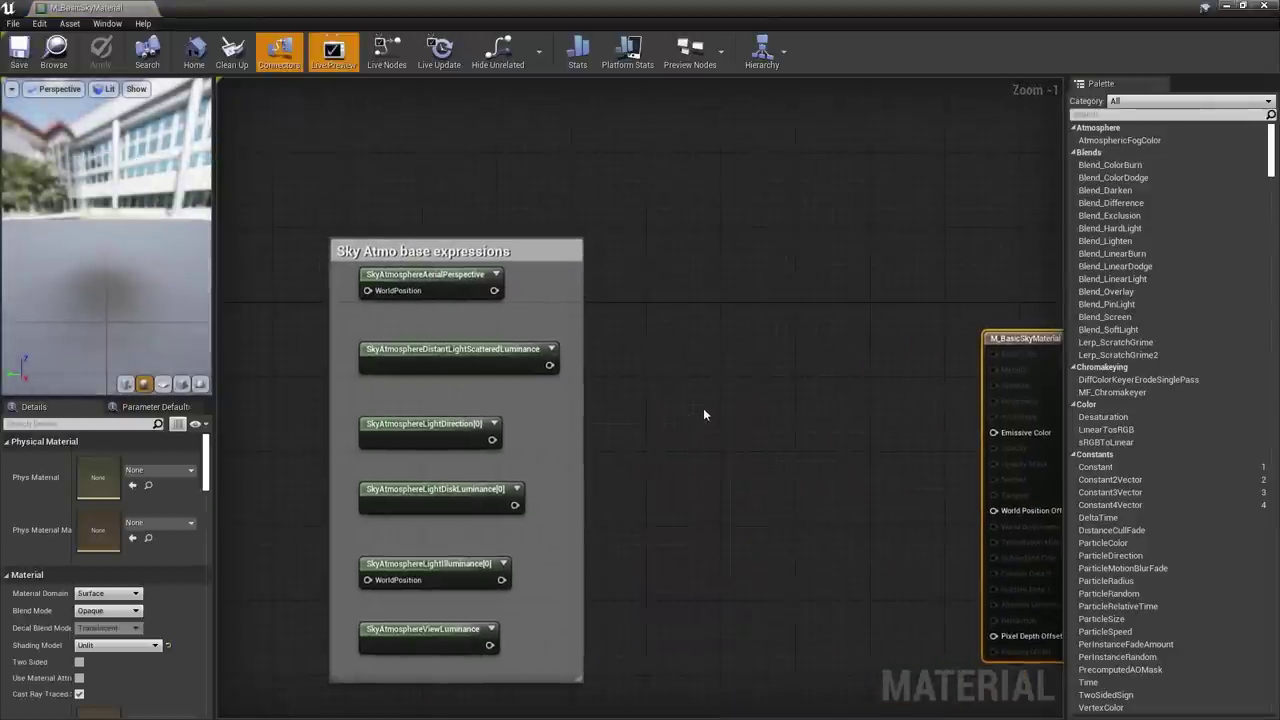
scroll(610, 330, "up", 1)
- Examine the node comments of SkyAtmosphereAerialPerspective and SkyAtmosphereDistantLightScatteredLuminance
left_click(530, 258)
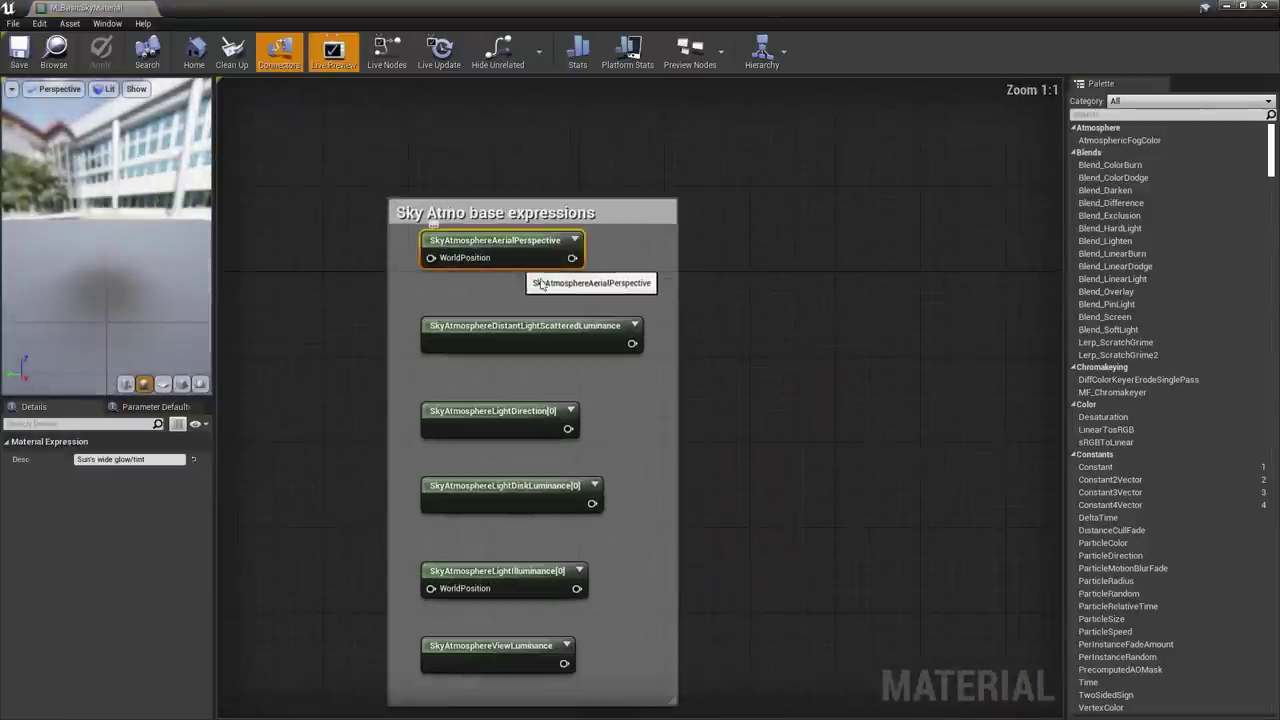
right_click_drag(540, 284, 530, 216)
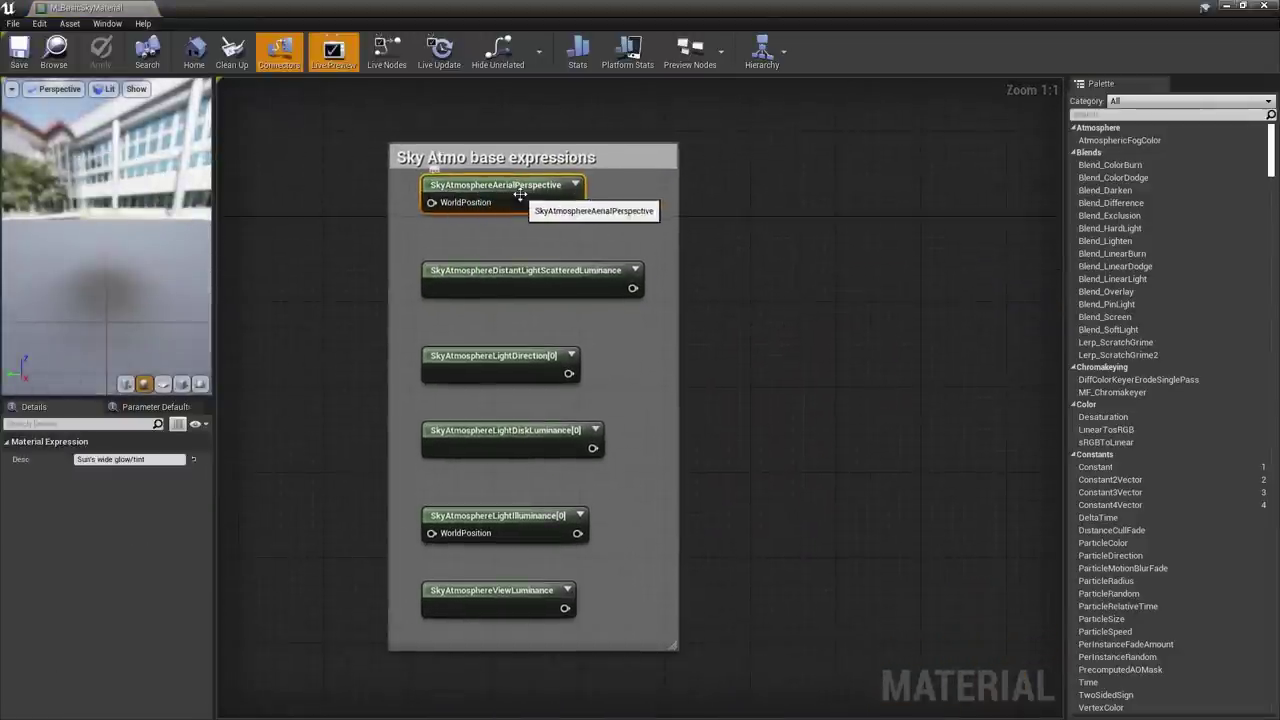
left_click(490, 288)
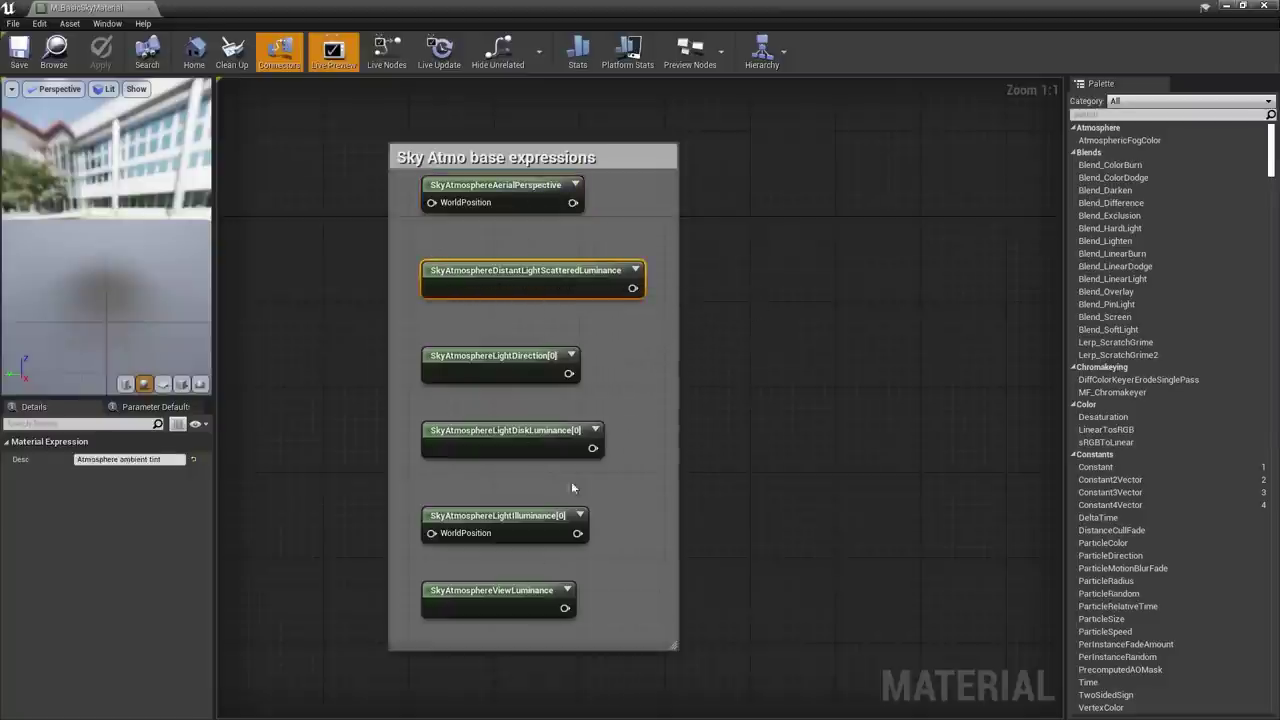
right_click(522, 197)
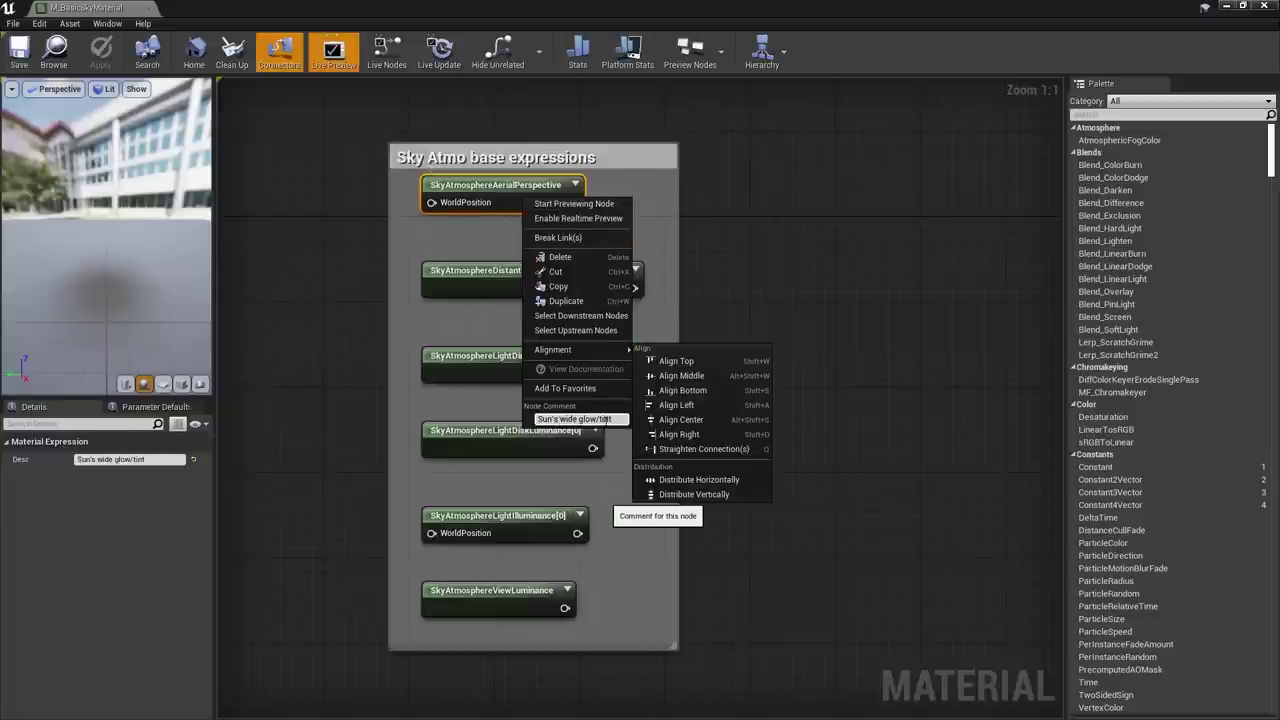
left_click(483, 280)
left_click(500, 286)
right_click(503, 285)
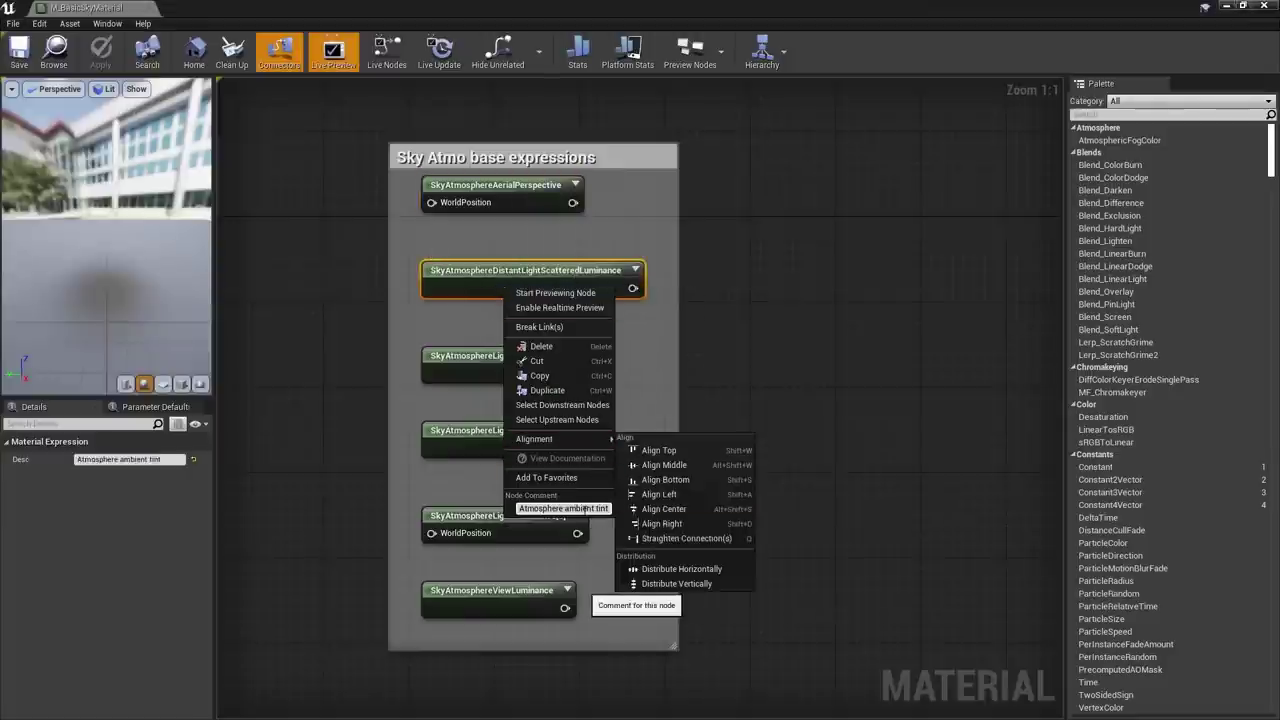
left_click(467, 392)
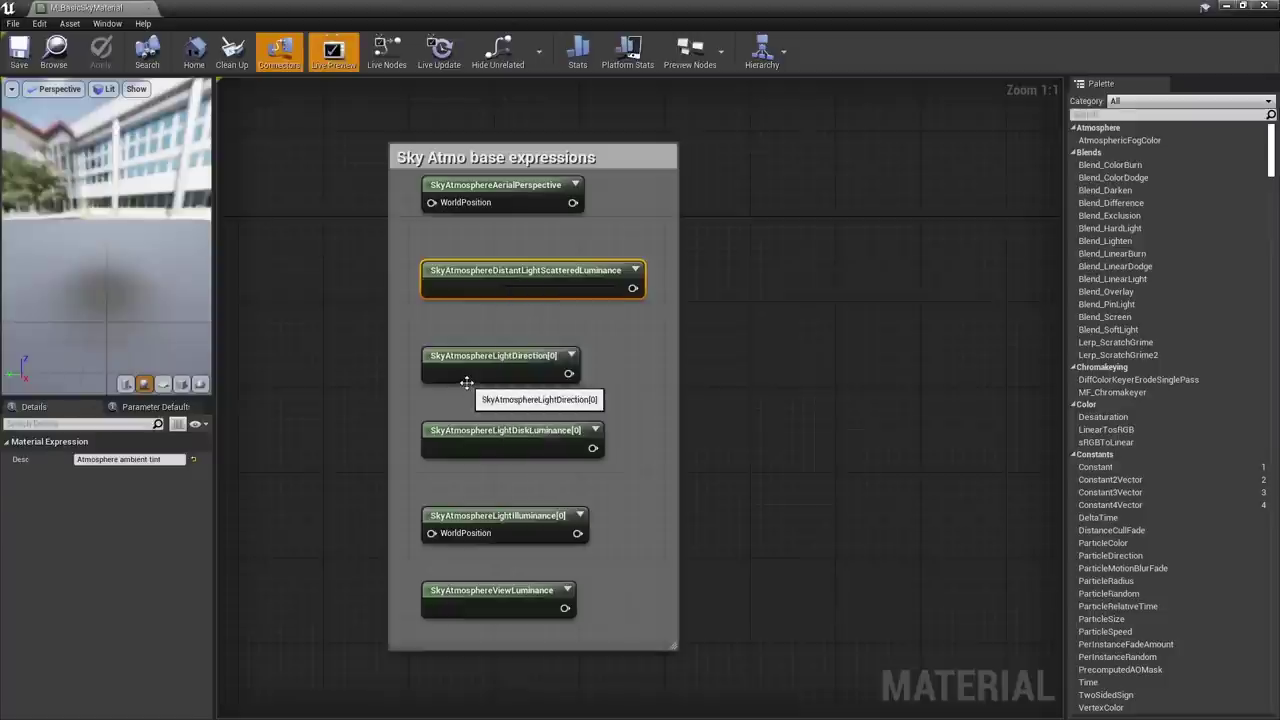
- Examine the descriptions of the SkyAtmosphere LightDirection, LightDiskLuminance, LightIlluminance and ViewLuminance nodes
left_click(468, 377)
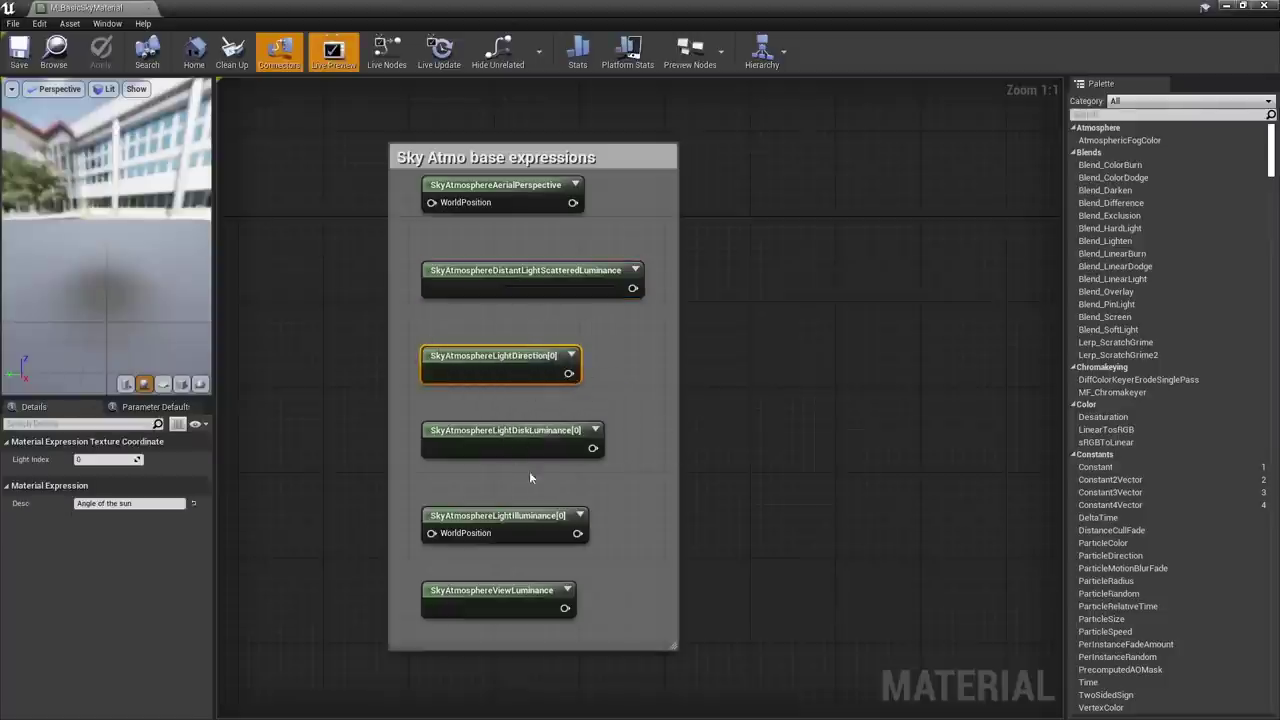
left_click(511, 450)
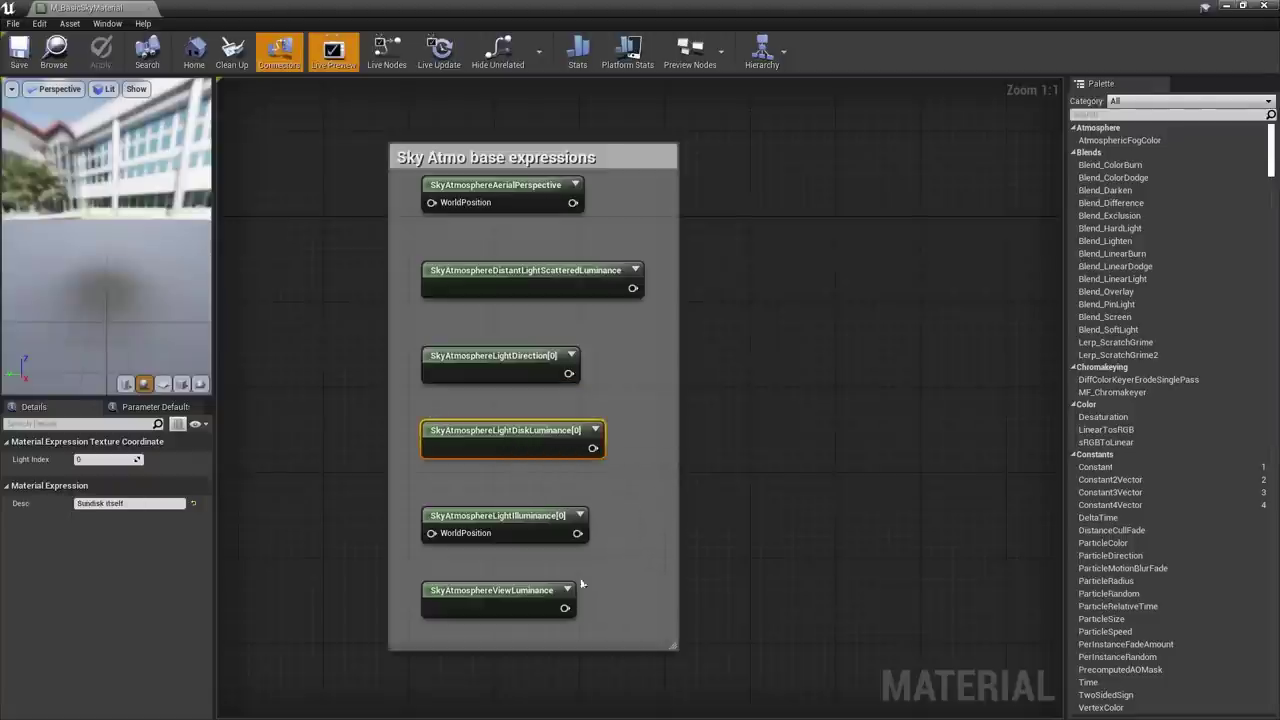
left_click(530, 528)
right_click(518, 530)
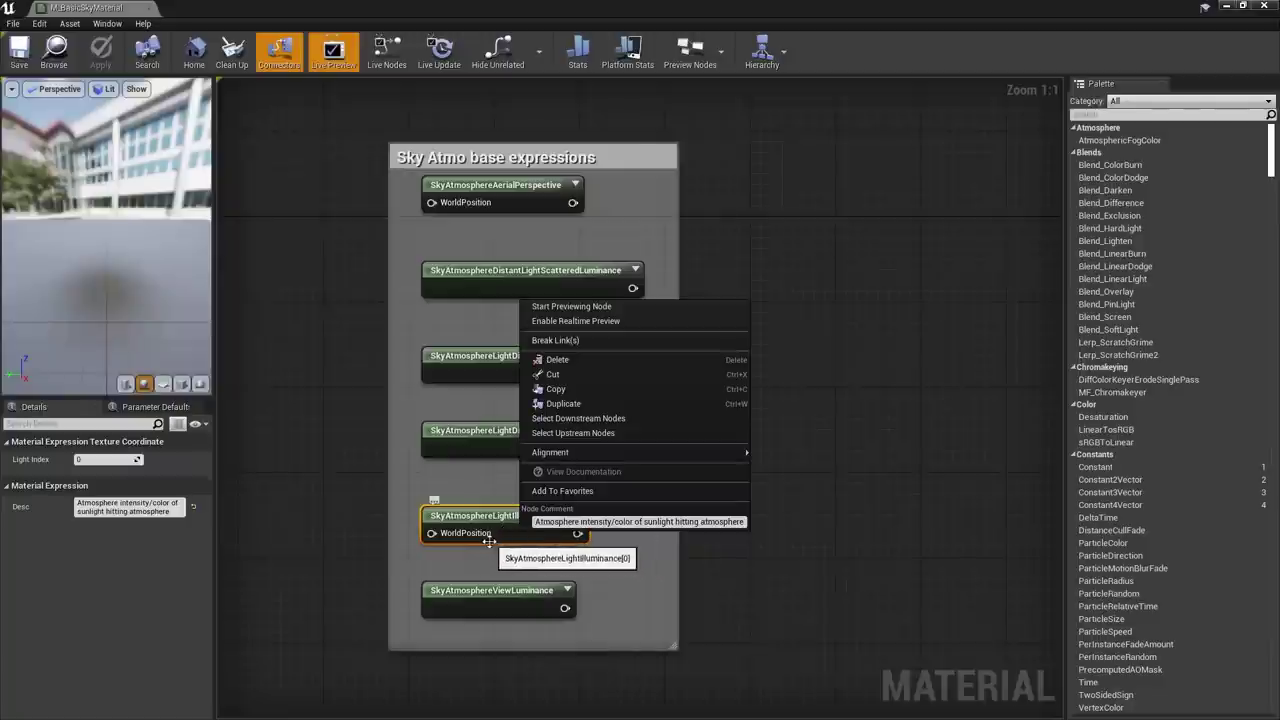
left_click(525, 529)
right_click(526, 528)
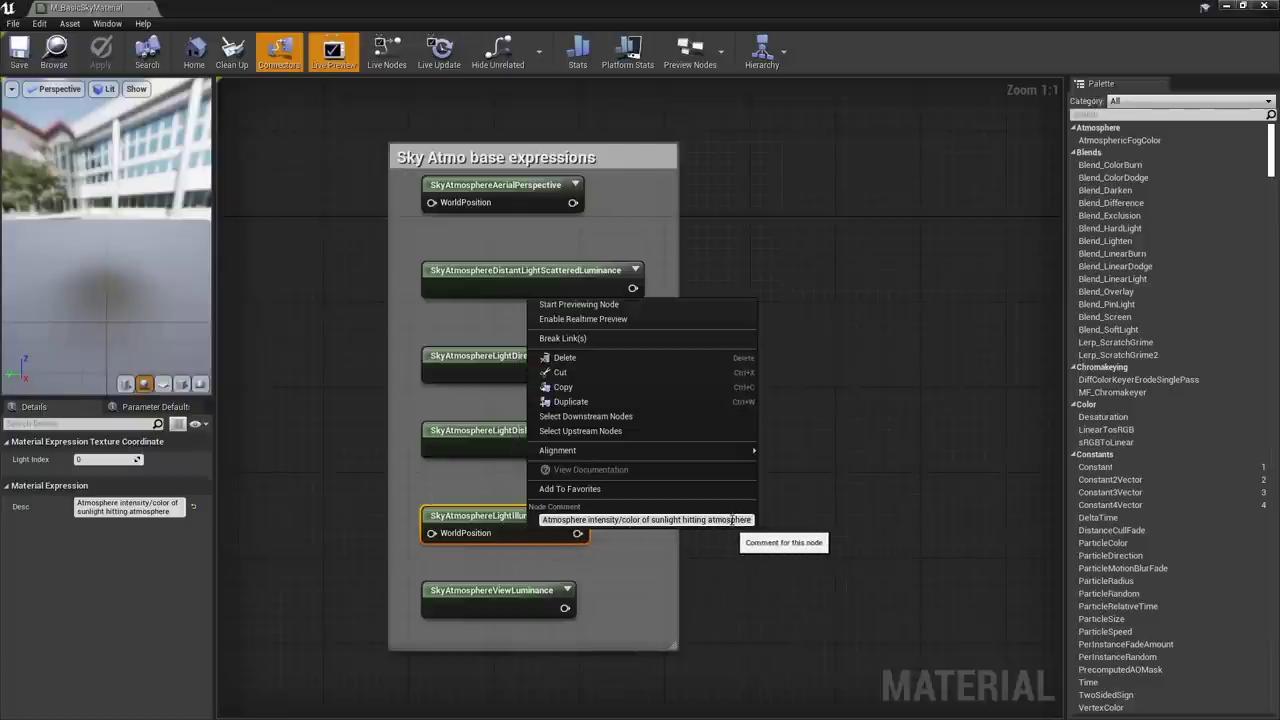
left_click(521, 600)
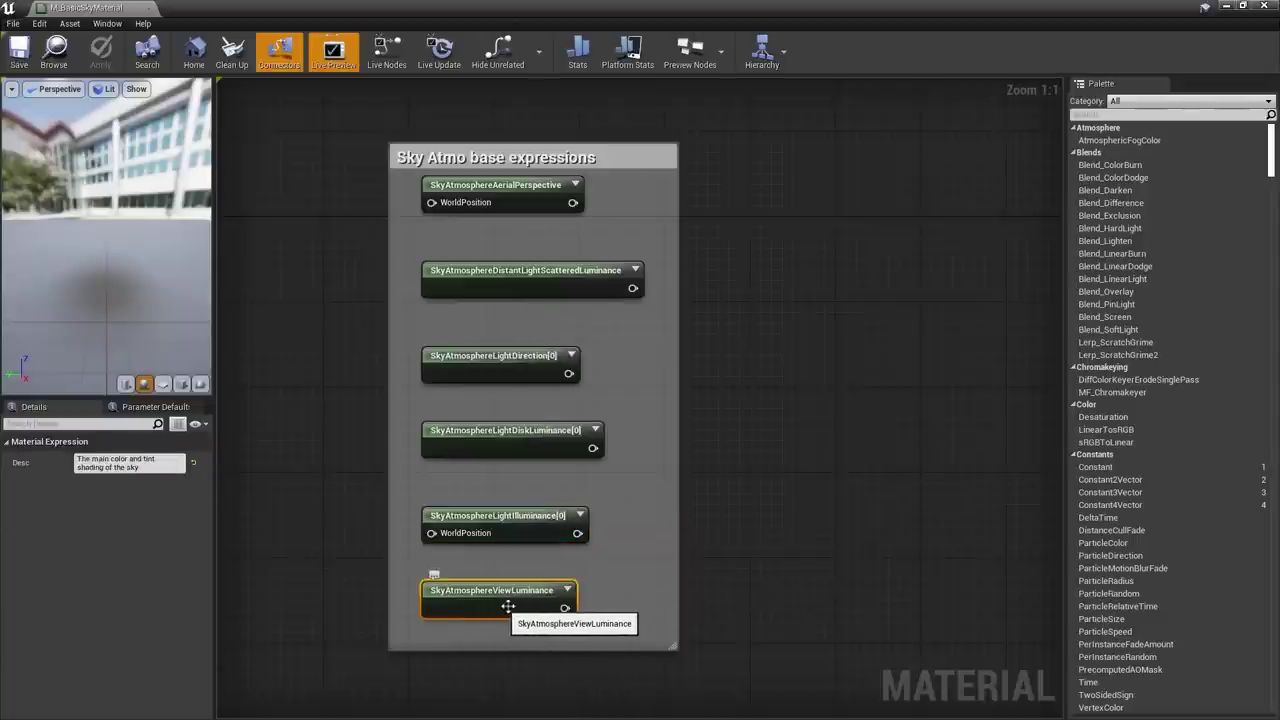
- Connect the SkyAtmosphereViewLuminance output to the material's Emissive Color input
right_click_drag(802, 580, 701, 552)
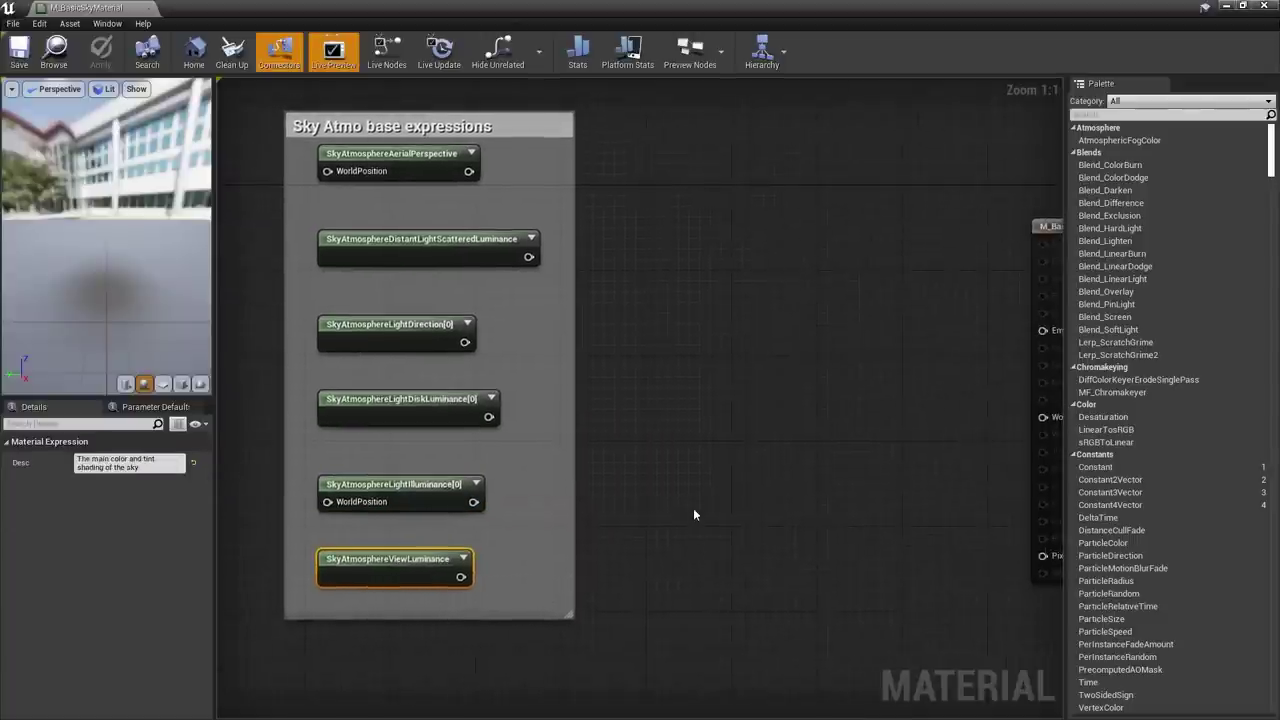
left_click(695, 514)
left_click(428, 559)
left_click(449, 412, "ctrl")
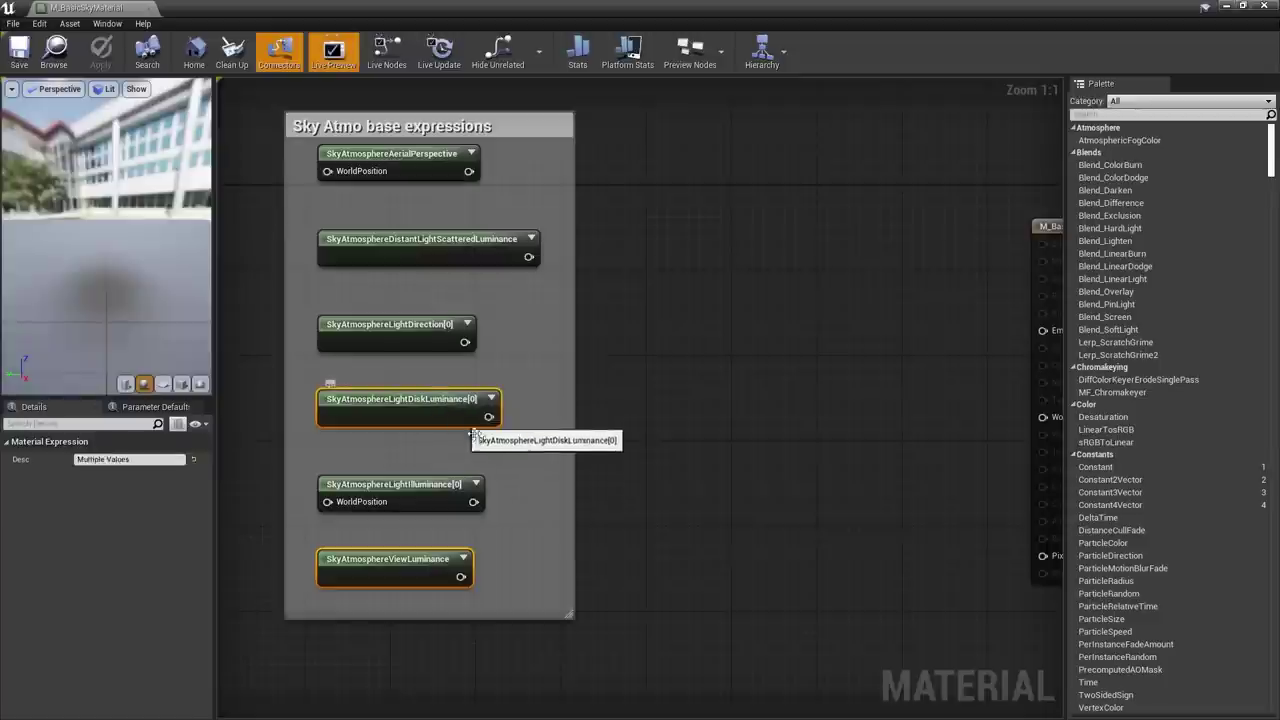
left_click(641, 456)
right_click_drag(577, 528, 554, 494)
left_click_drag(447, 547, 1019, 296)
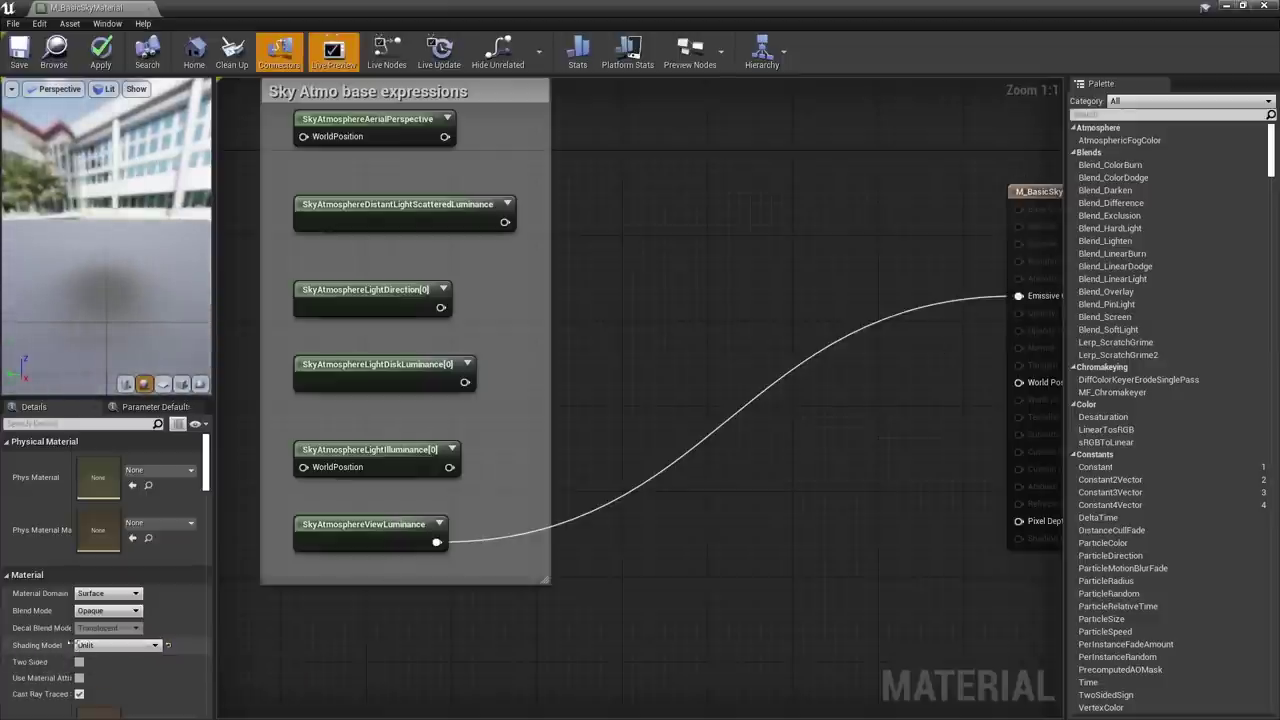
- Search the material's details for "issky" to check the Is Sky option, and clear the search
left_click(88, 422)
type("issky")
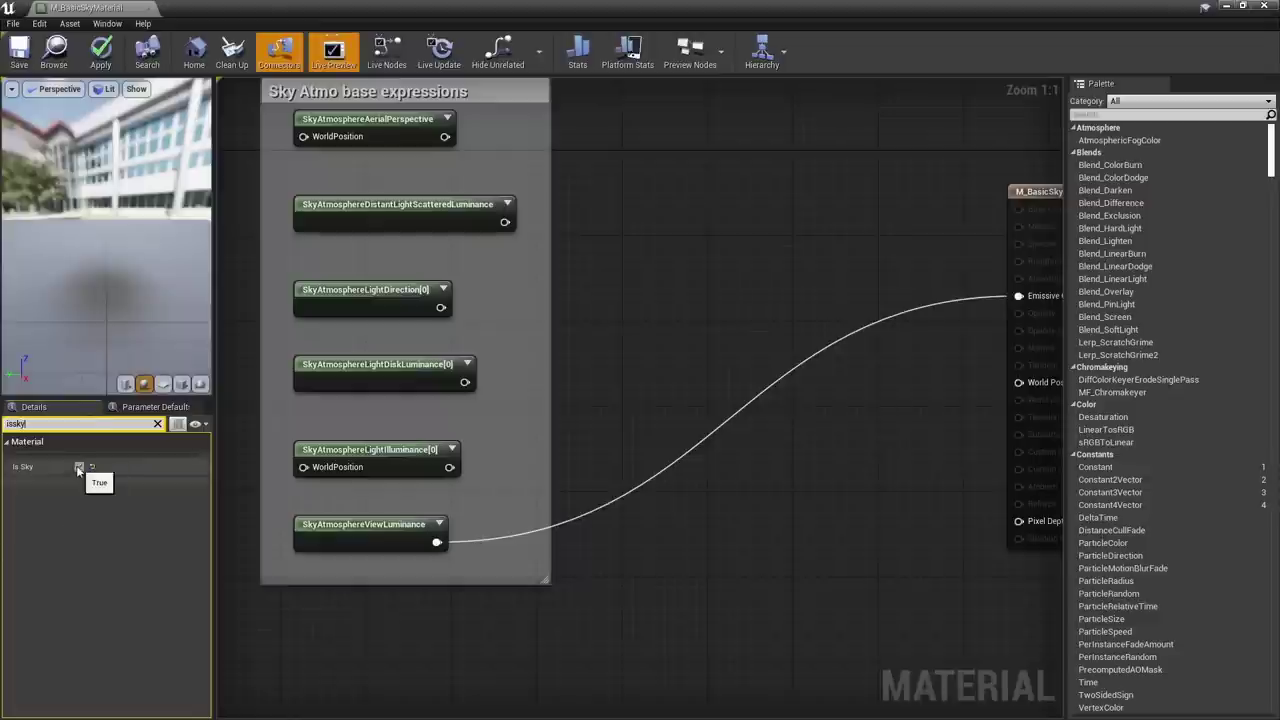
left_click(157, 424)
- Apply the changes to M_BasicSkyMaterial and move its editor out of the way to view the sky sphere in the level
left_click_drag(488, 8, 499, 72)
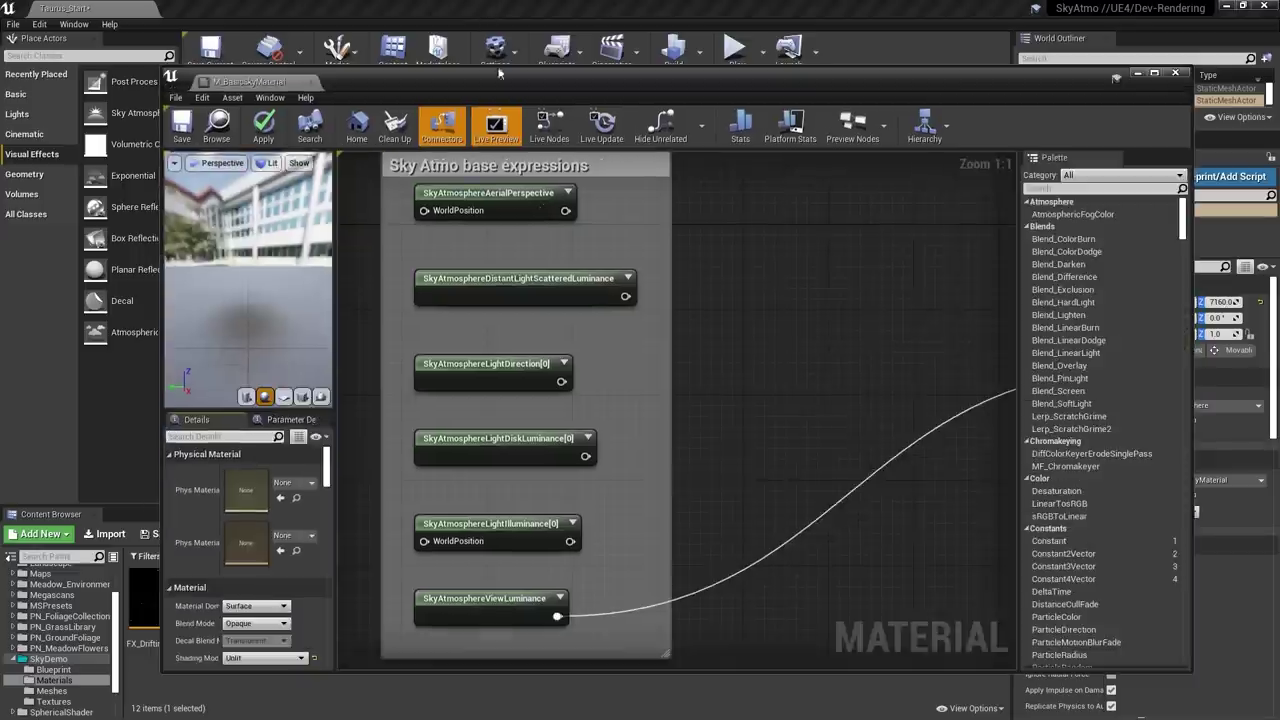
left_click(264, 125)
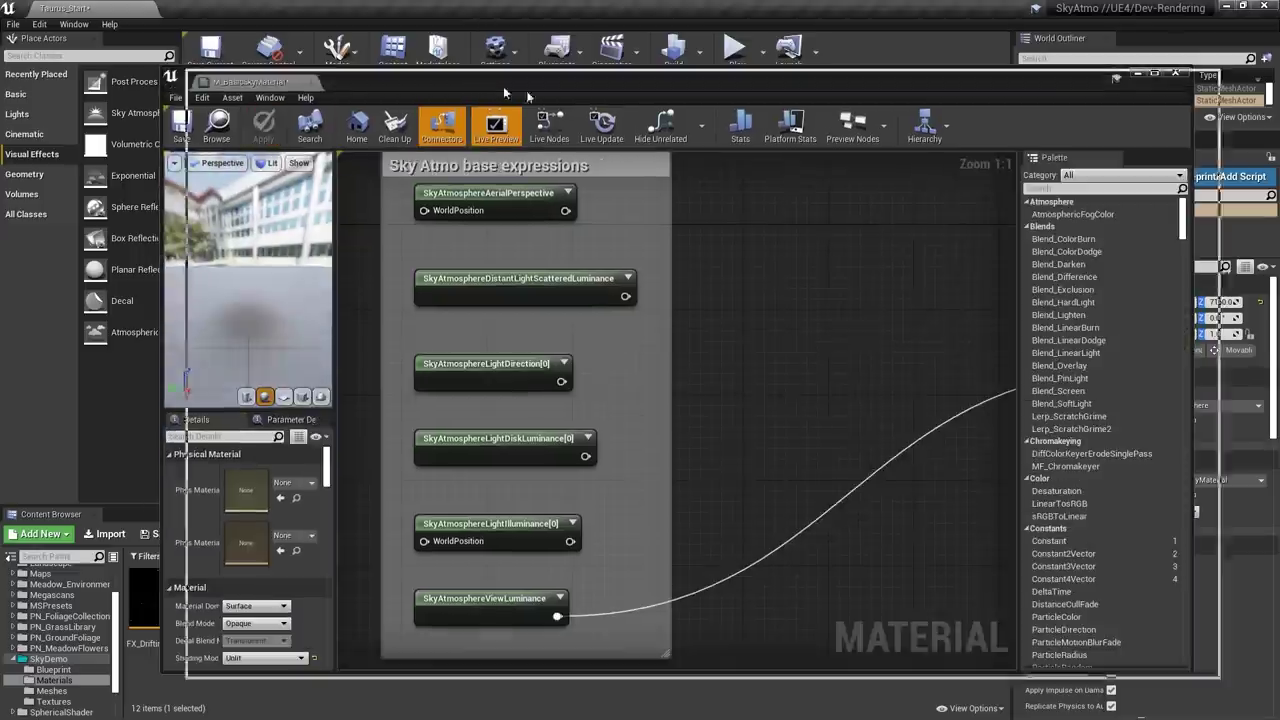
left_click_drag(503, 86, 1275, 126)
right_click_drag(595, 300, 650, 300)
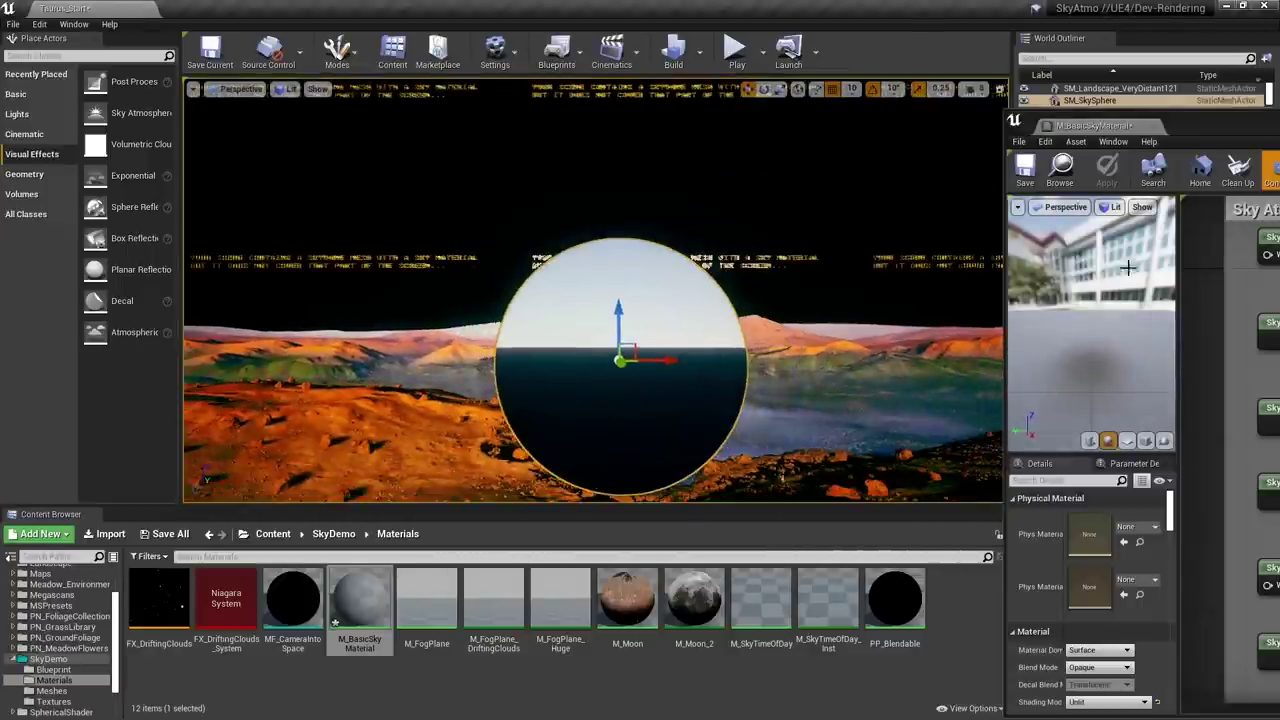
double_click(1203, 125)
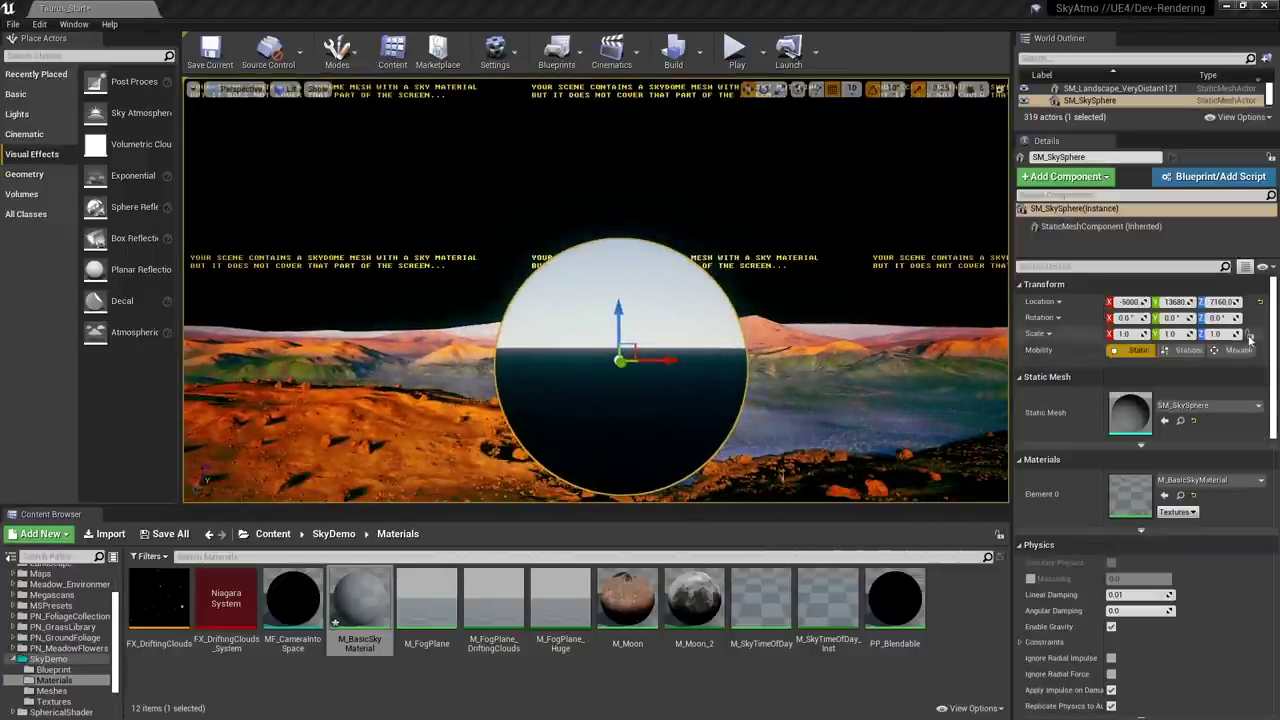
- Lock the sky sphere's scale proportions and scale it uniformly to 50
left_click(1249, 336)
left_click(1216, 334)
type("50")
key("Return")
right_click_drag(760, 320, 930, 400)
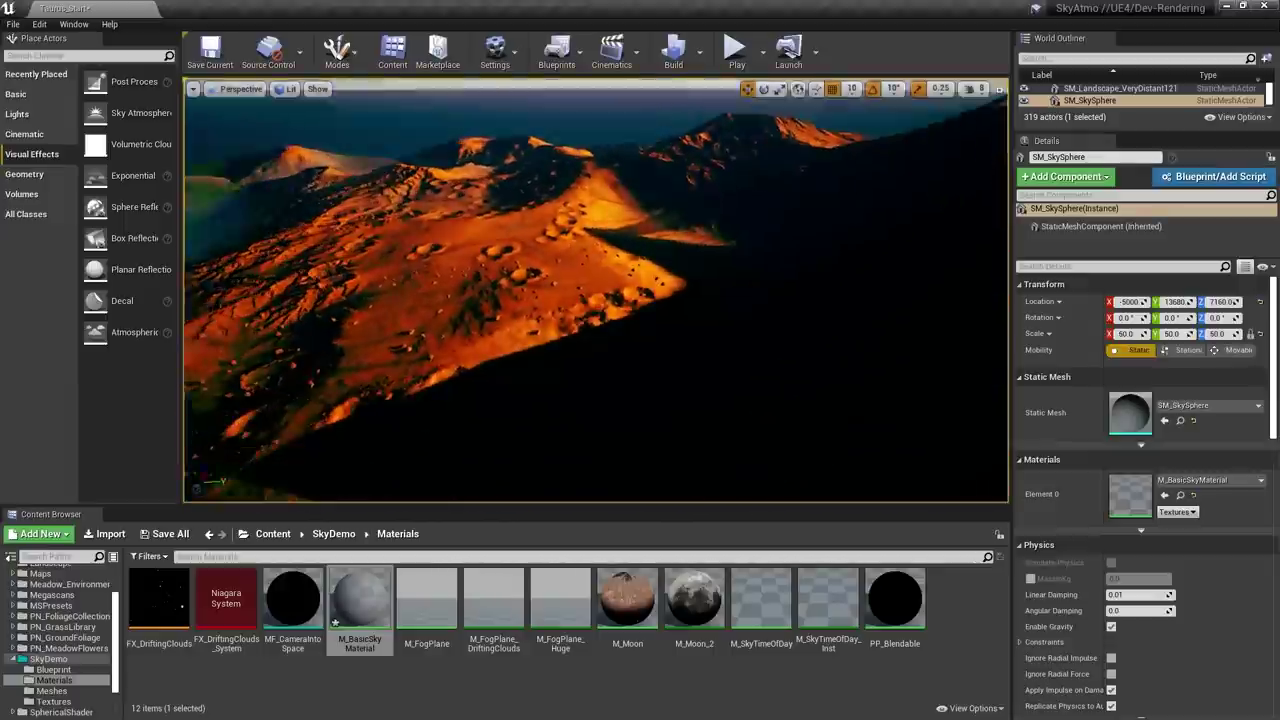
- Add the SkyAtmosphereLightDiskLuminance and SkyAtmosphereViewLuminance outputs together with an Add node in M_BasicSkyMaterial and feed the sum into Emissive Color
right_click_drag(600, 300, 455, 260)
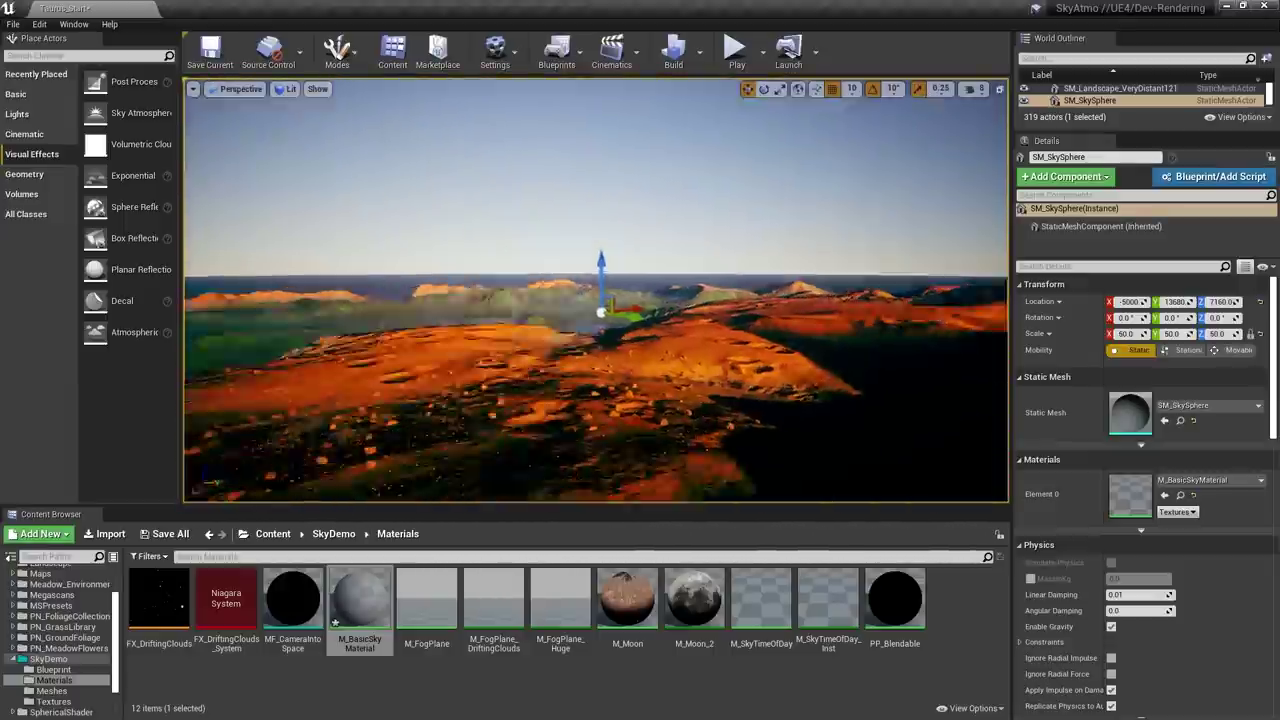
right_click_drag(846, 376, 870, 416)
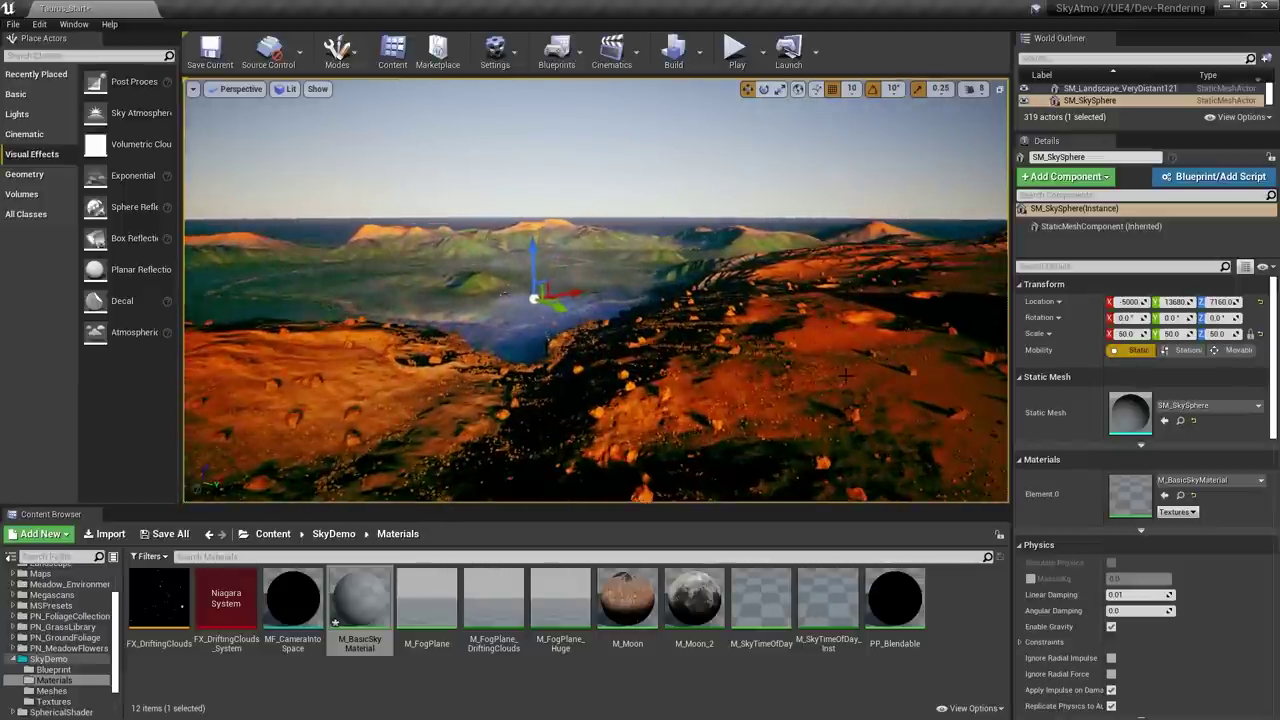
key("alt+Tab")
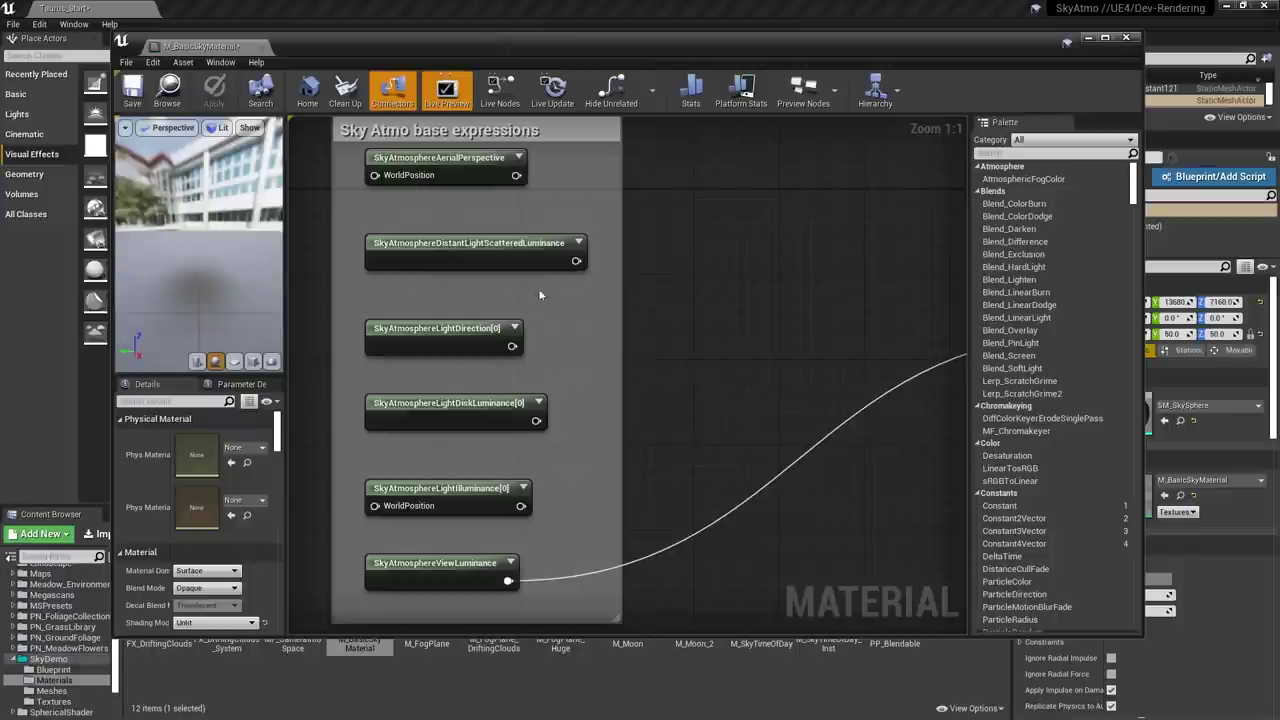
right_click_drag(637, 387, 628, 438)
left_click(698, 422)
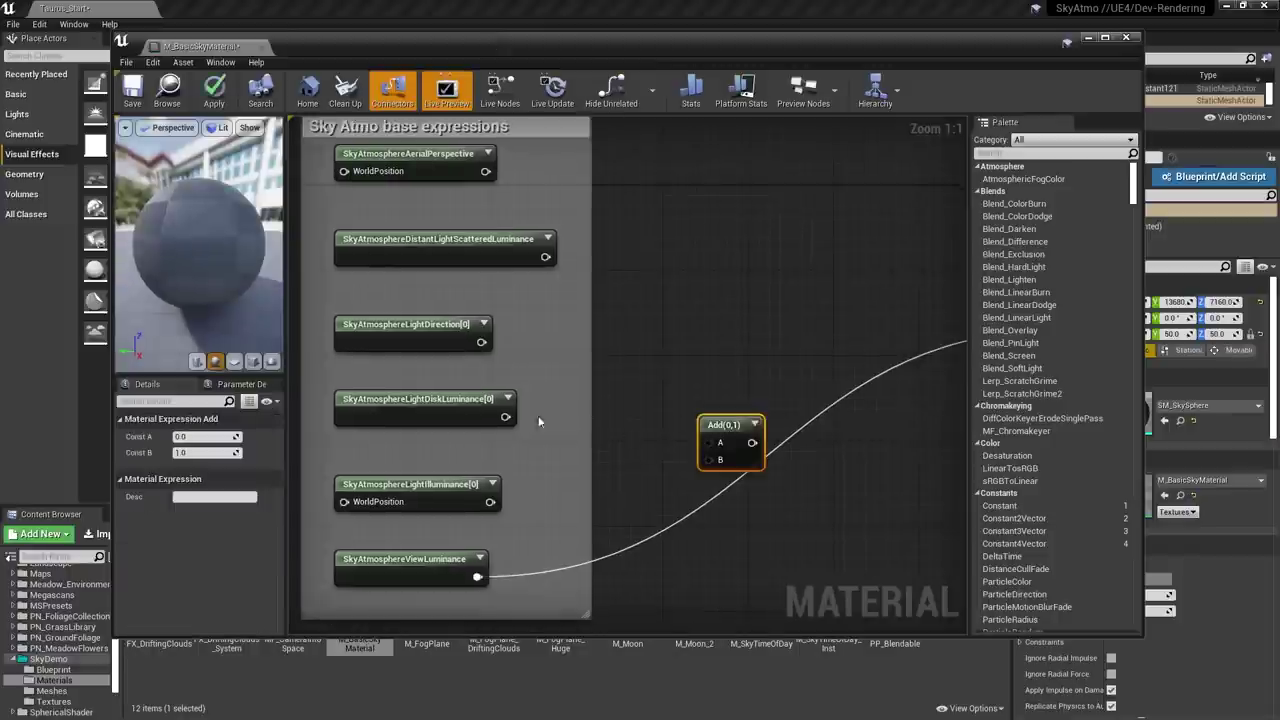
left_click_drag(505, 417, 685, 442)
left_click_drag(478, 577, 664, 475)
right_click_drag(664, 475, 416, 462)
left_click_drag(447, 445, 818, 317)
right_click_drag(765, 315, 1103, 310)
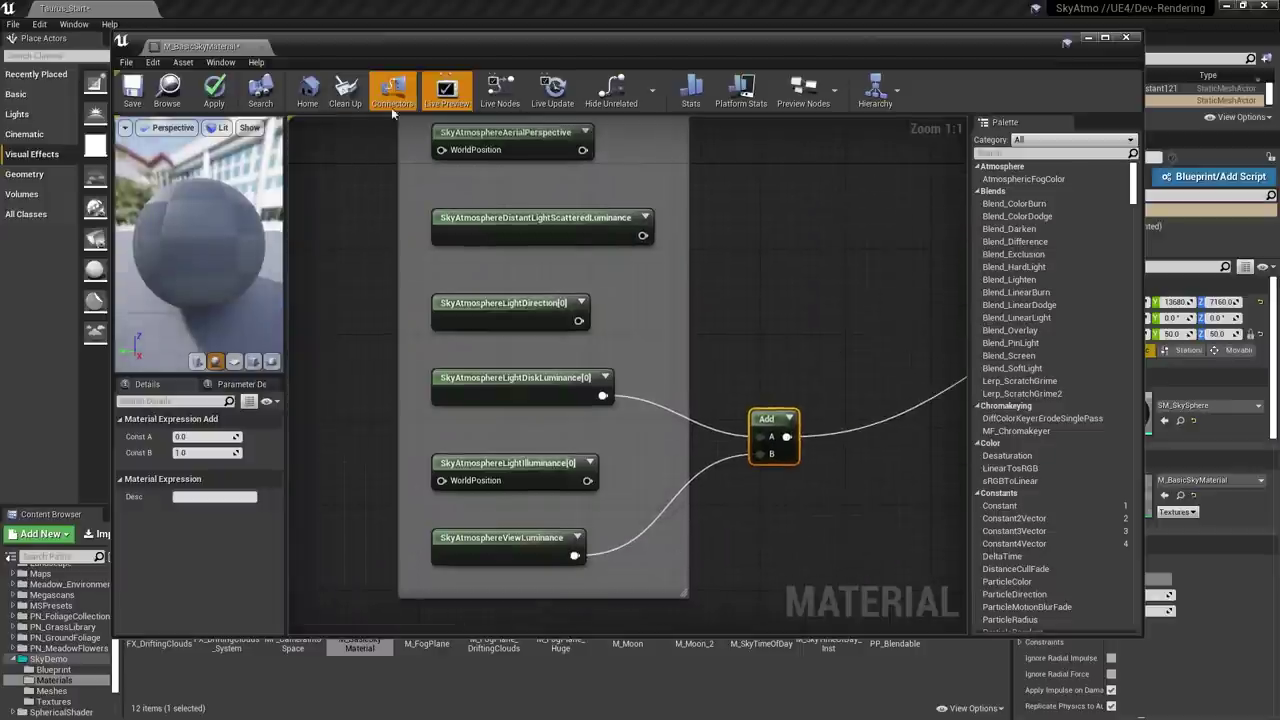
- Apply the changes to M_BasicSkyMaterial and look around the sky and sun in the level
left_click(214, 90)
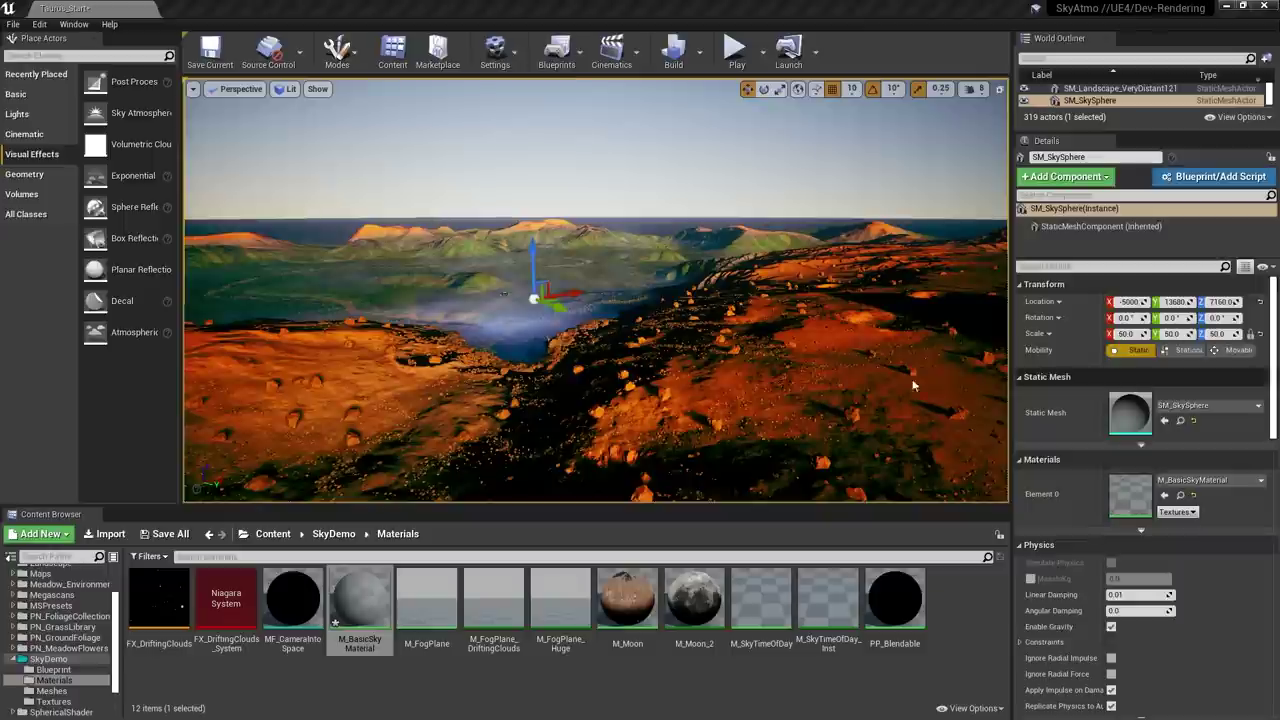
right_click_drag(793, 391, 690, 408)
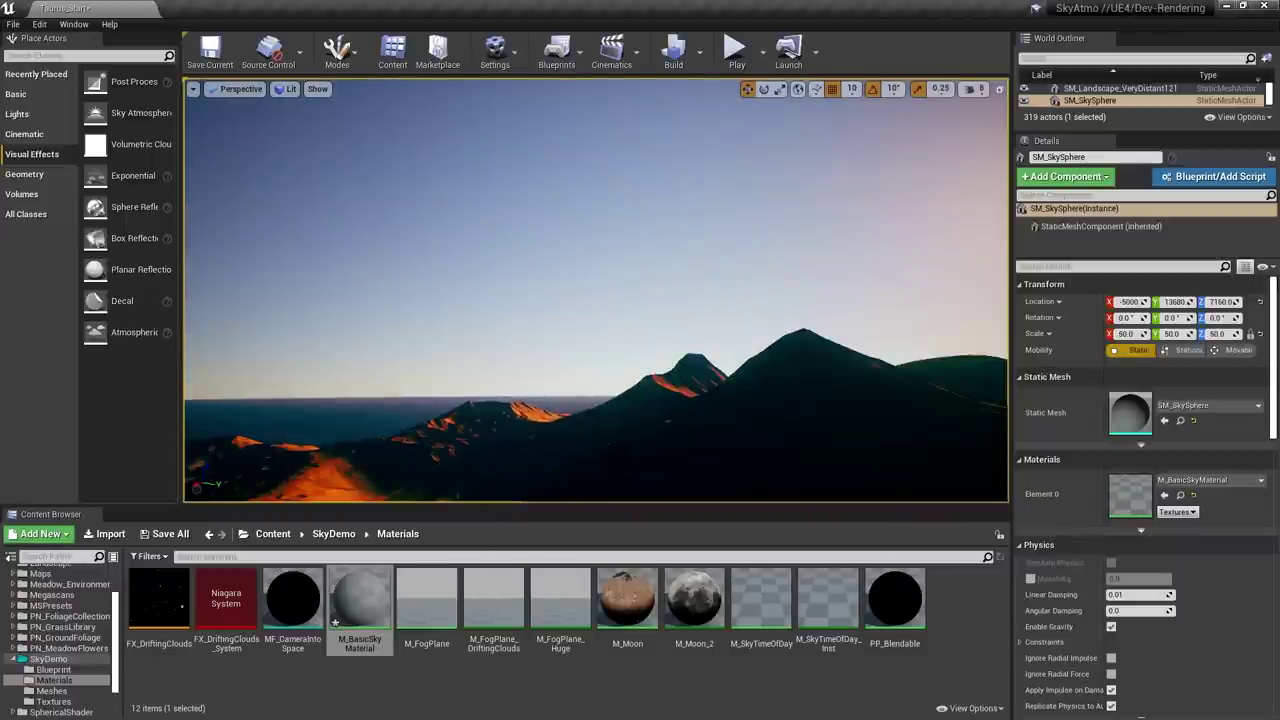
key("f")
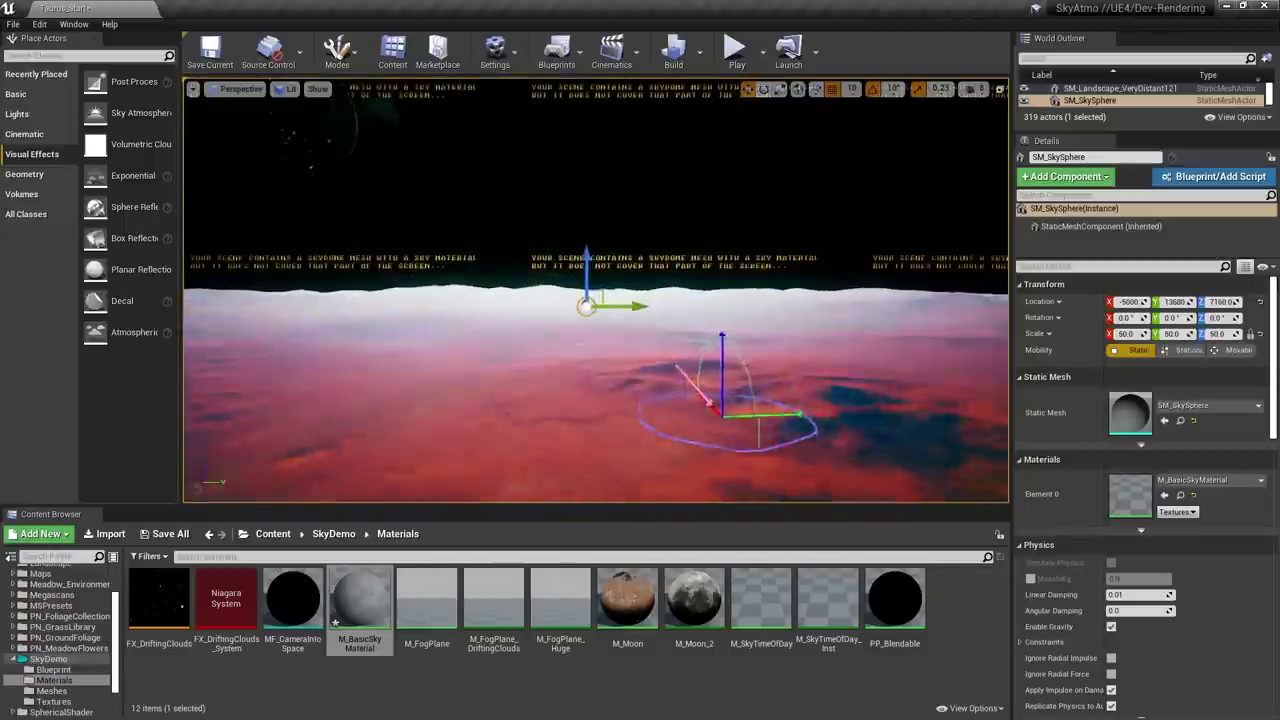
key("w")
mouse_move(690, 408)
right_mouse_down()
mouse_move(655, 440)
mouse_move(690, 390)
right_mouse_up()
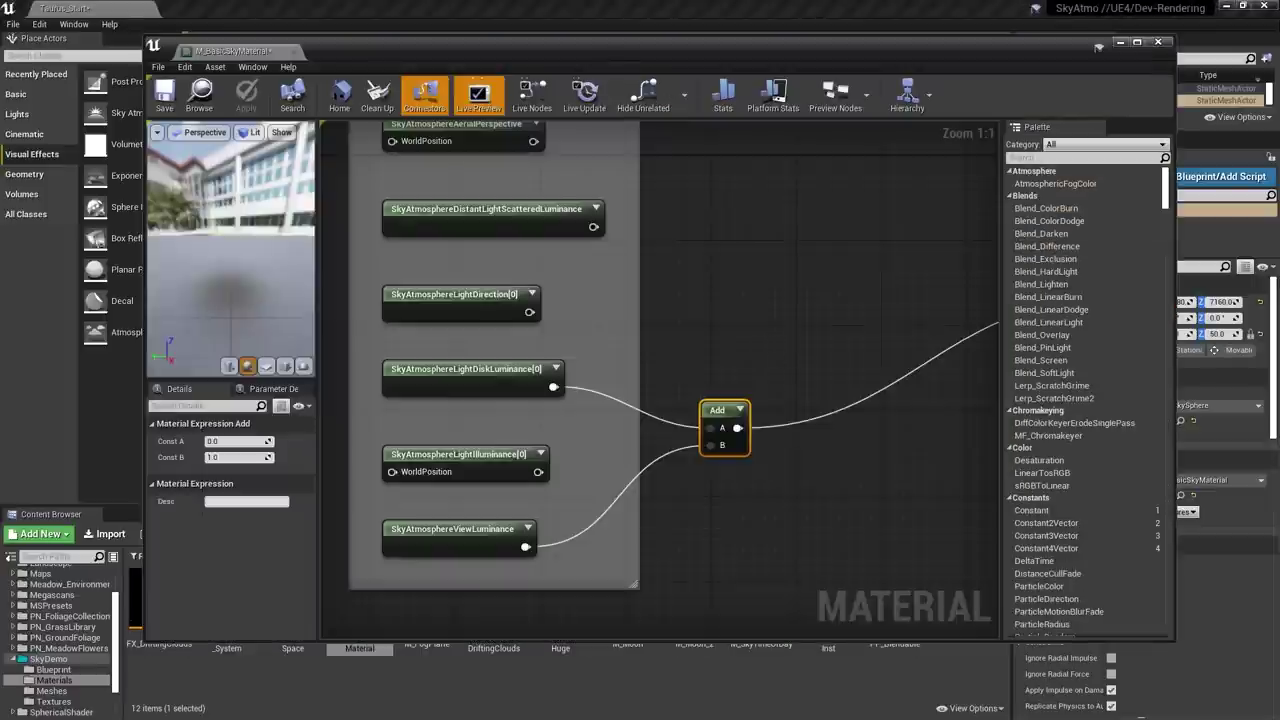
- Examine the Basic Cloud Example nodes in the sky material: cloud texture, panner, texture coordinates, SkyAtmosphereDistantLightScatteredLuminance tint and brightness multiplier
scroll(626, 485, "down", 1)
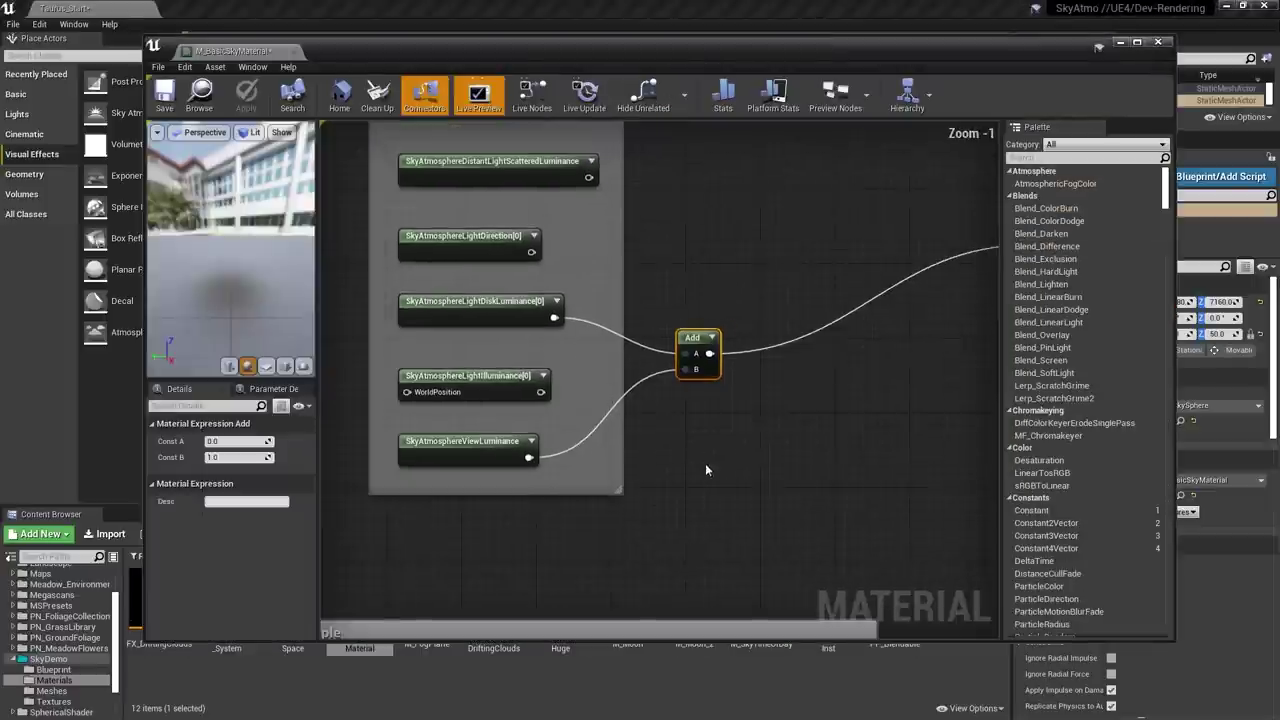
right_click_drag(706, 470, 879, 164)
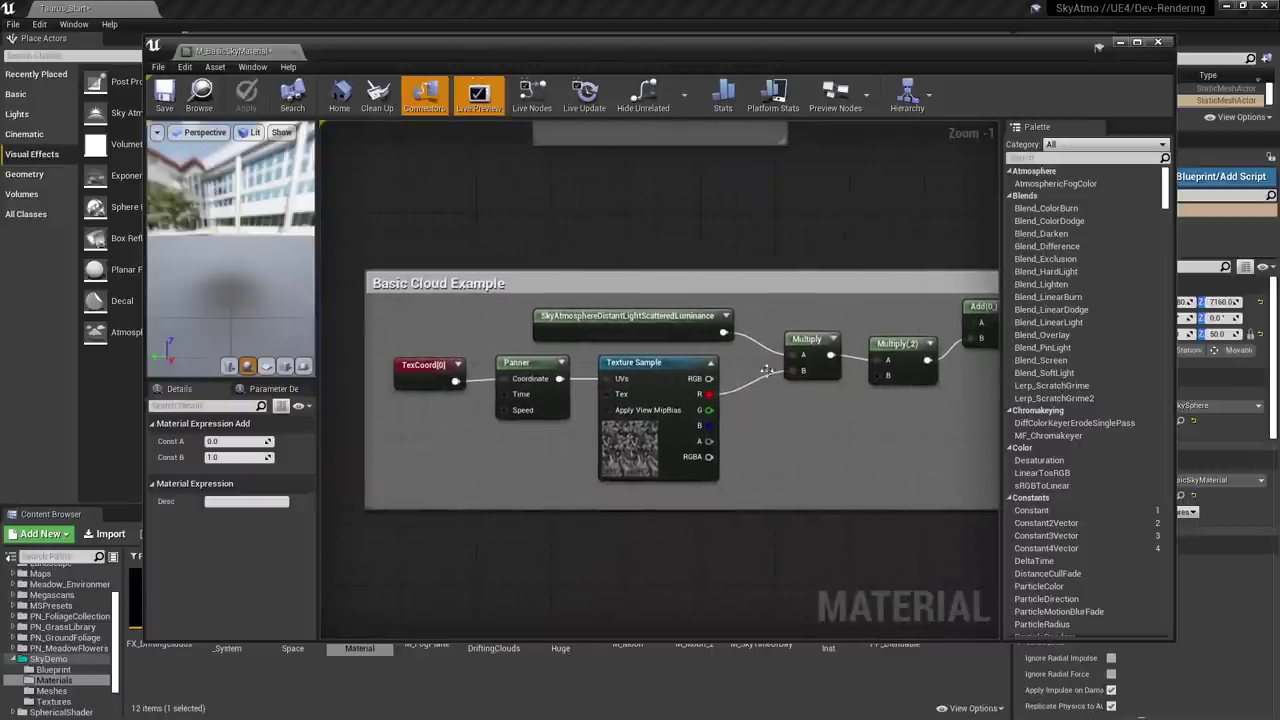
left_click(641, 462)
scroll(636, 460, "up", 1)
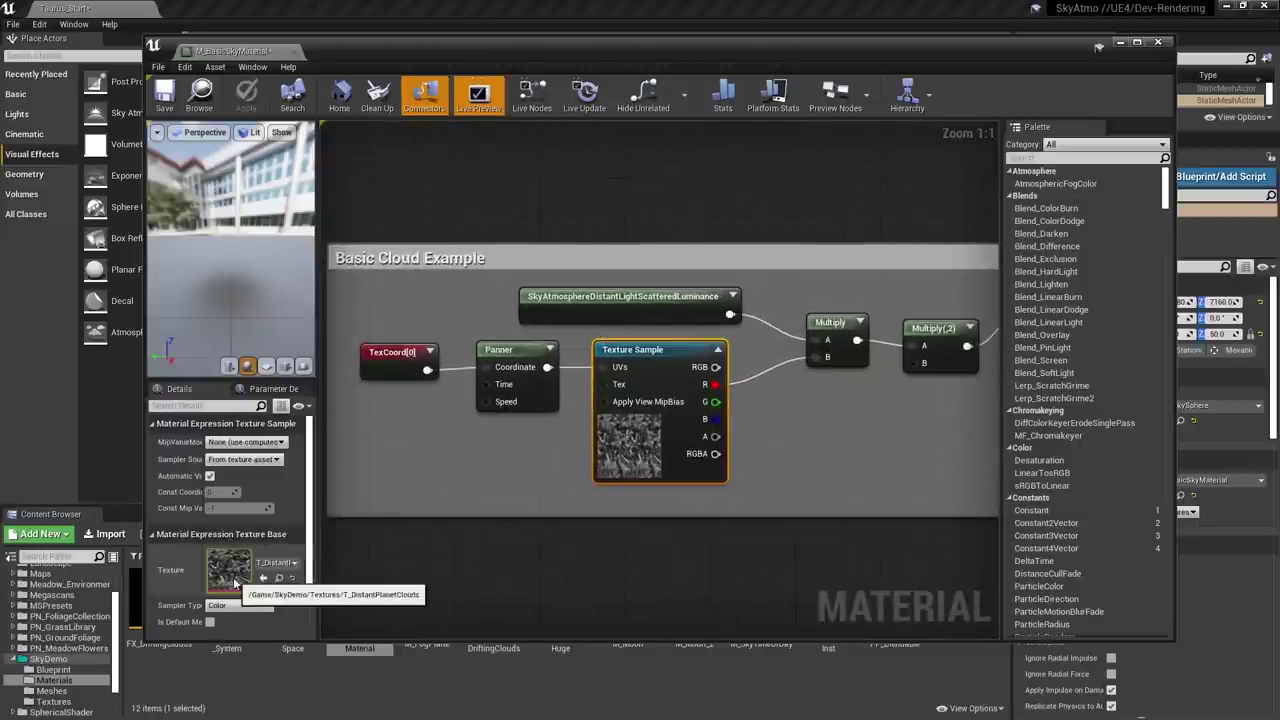
left_click(518, 392)
left_click(394, 364)
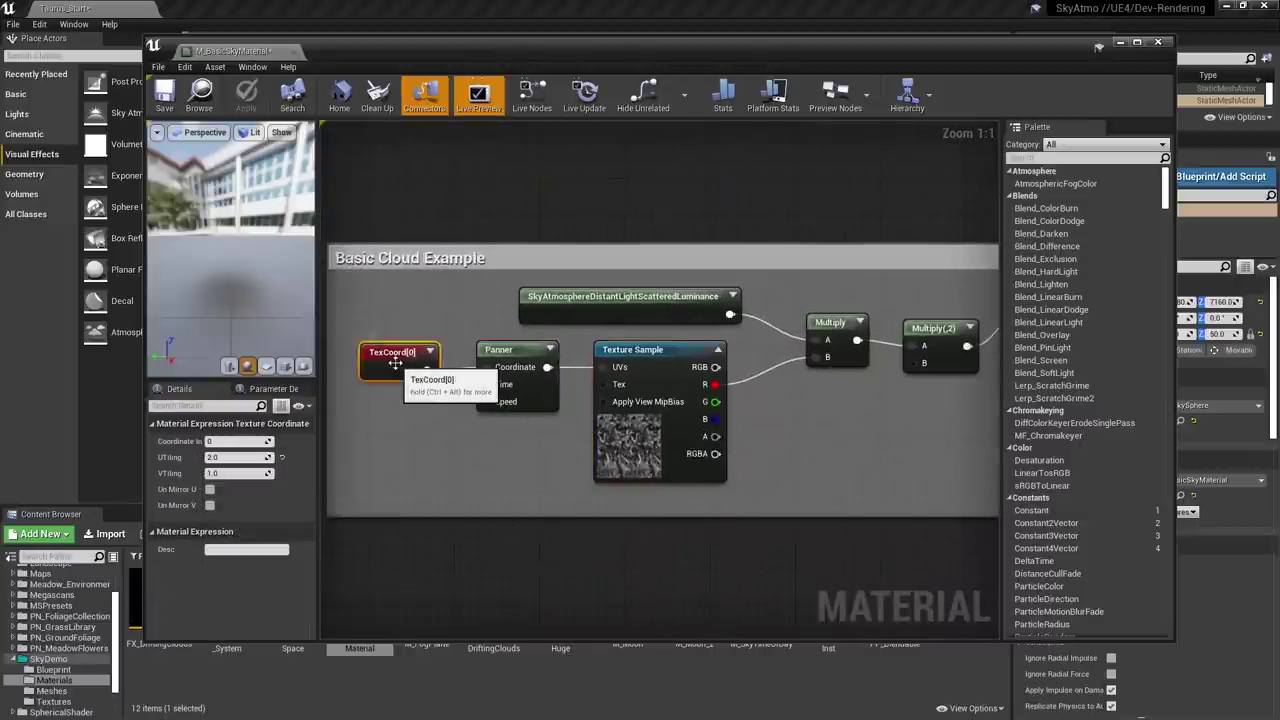
left_click(606, 308)
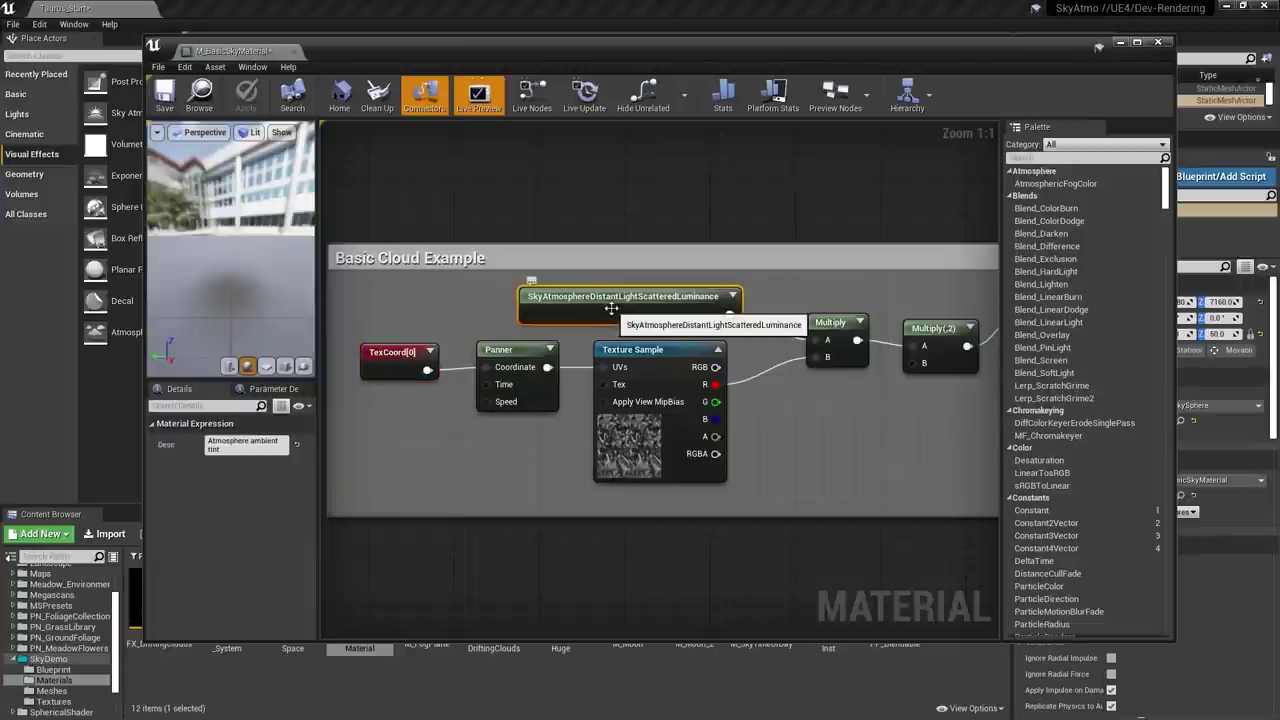
right_click_drag(620, 308, 548, 310)
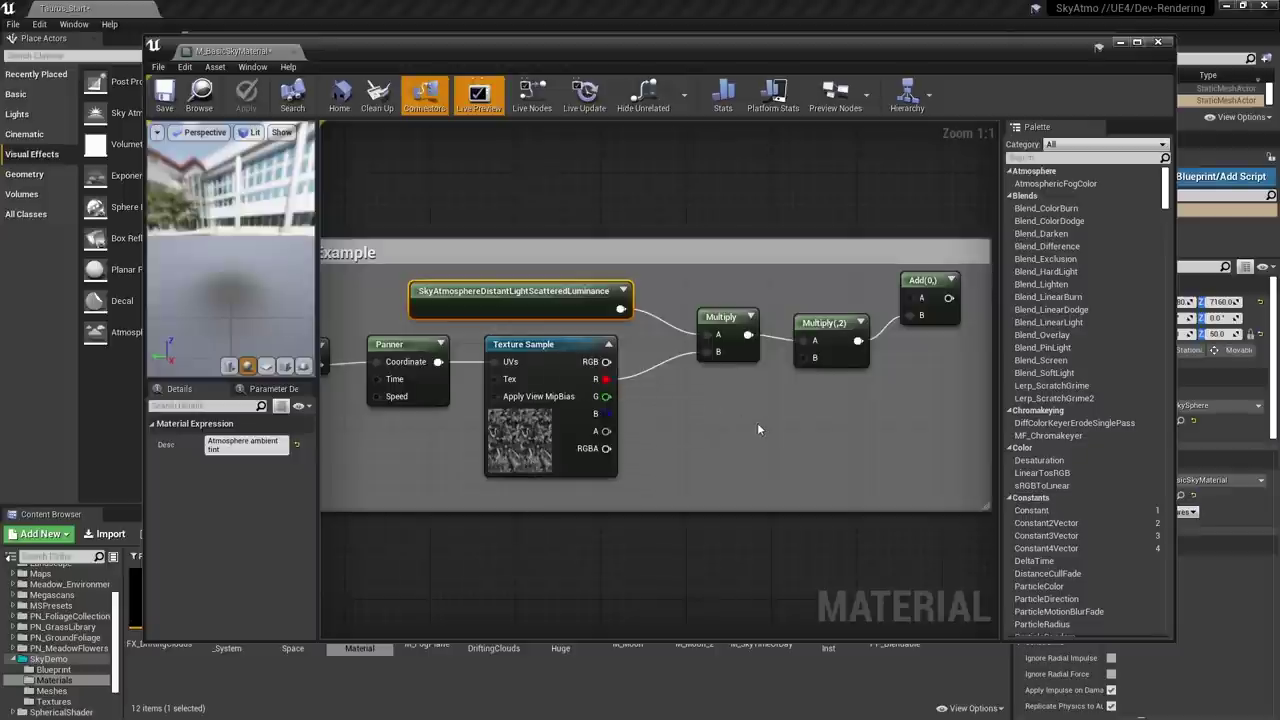
right_click_drag(801, 418, 686, 511)
left_click(716, 428)
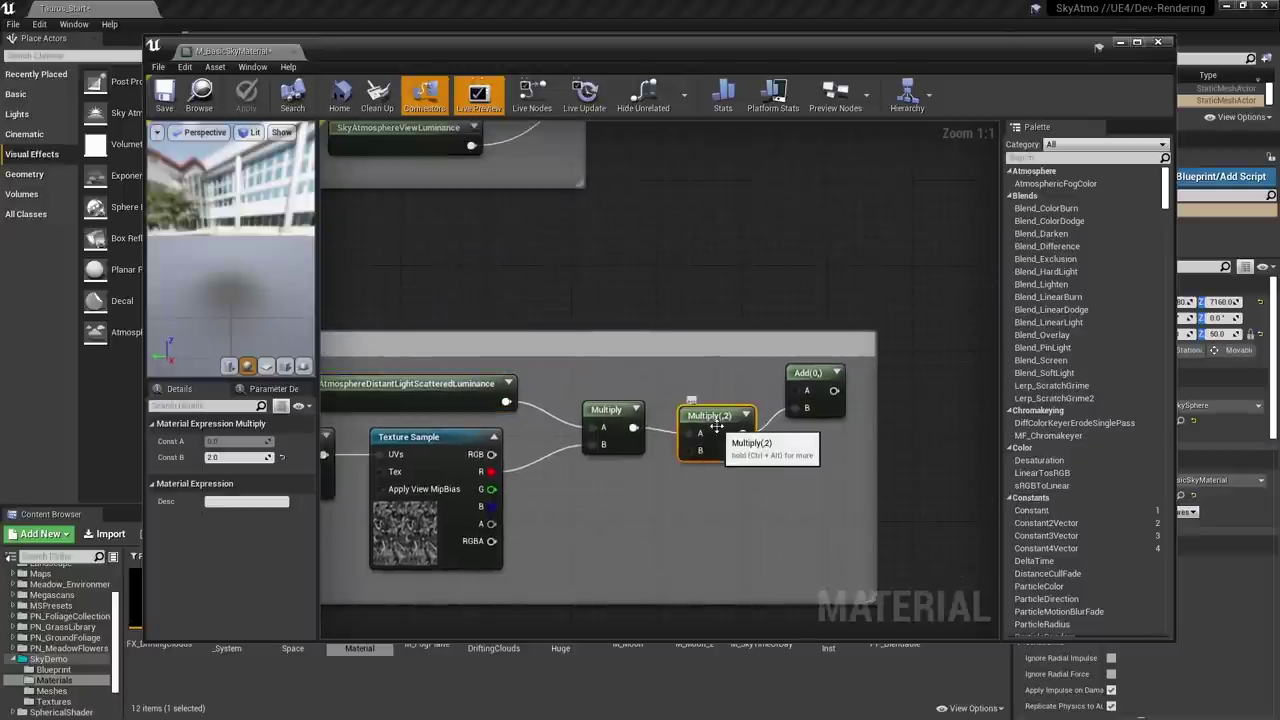
- Route the sky luminance sum through input A of the Basic Cloud Example's Add node into Emissive Color, and apply the material
right_click_drag(719, 432, 701, 488)
left_click_drag(783, 545, 669, 181)
right_click_drag(801, 383, 694, 423)
scroll(696, 455, "down", 2)
left_click_drag(697, 556, 870, 189)
right_click_drag(695, 367, 746, 288)
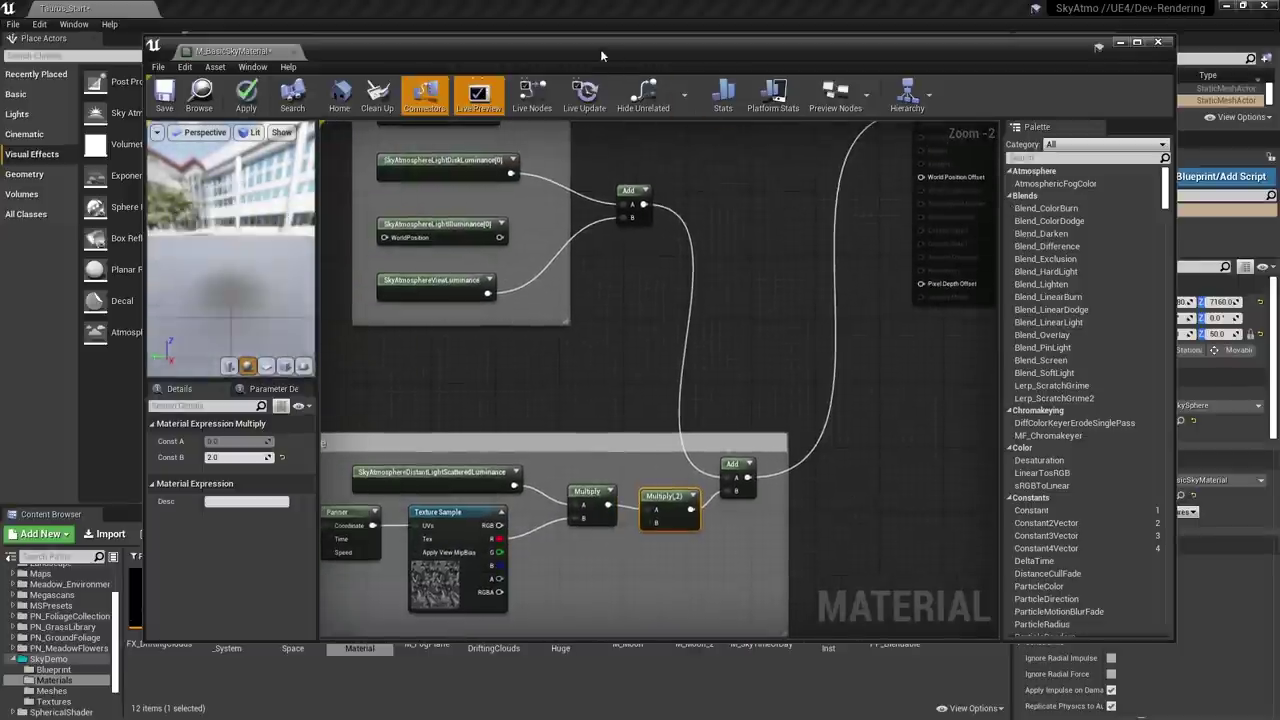
left_click_drag(600, 49, 1279, 80)
left_click(1120, 125)
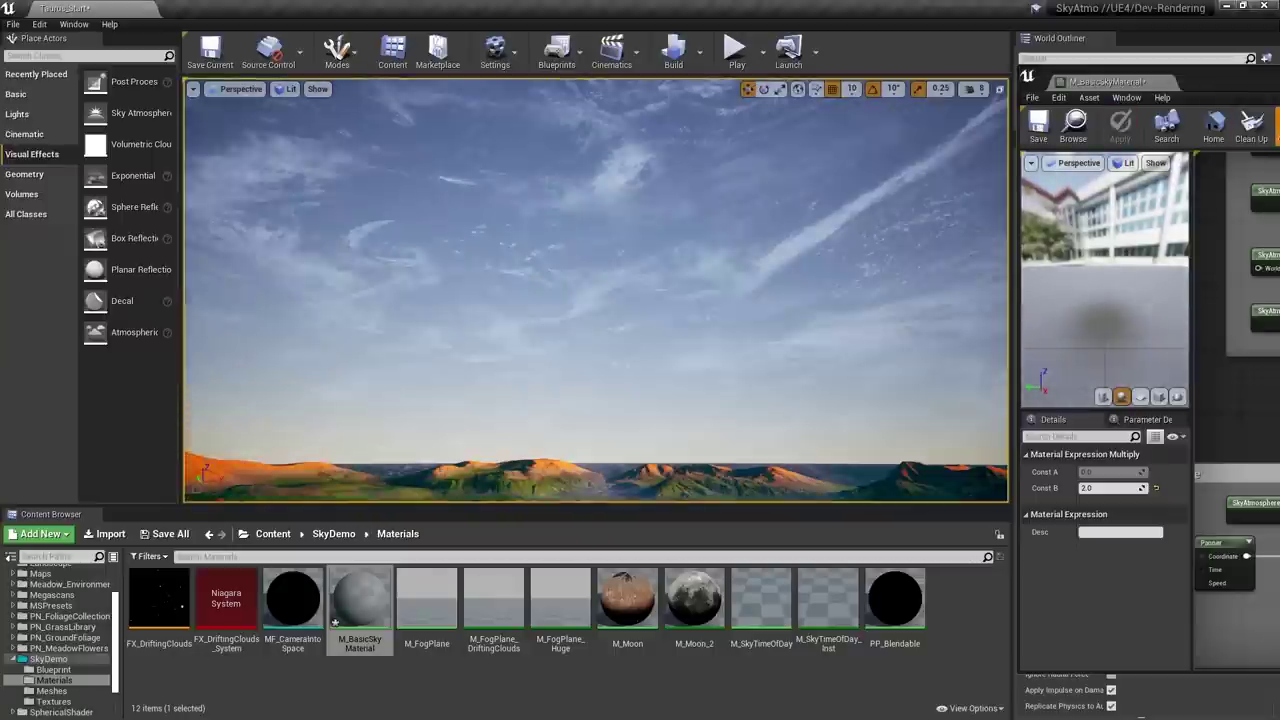
- Rotate the directional sun light through low and high positions to view how the clouds are lit
right_click_drag(663, 373, 980, 385)
key("ctrl+l")
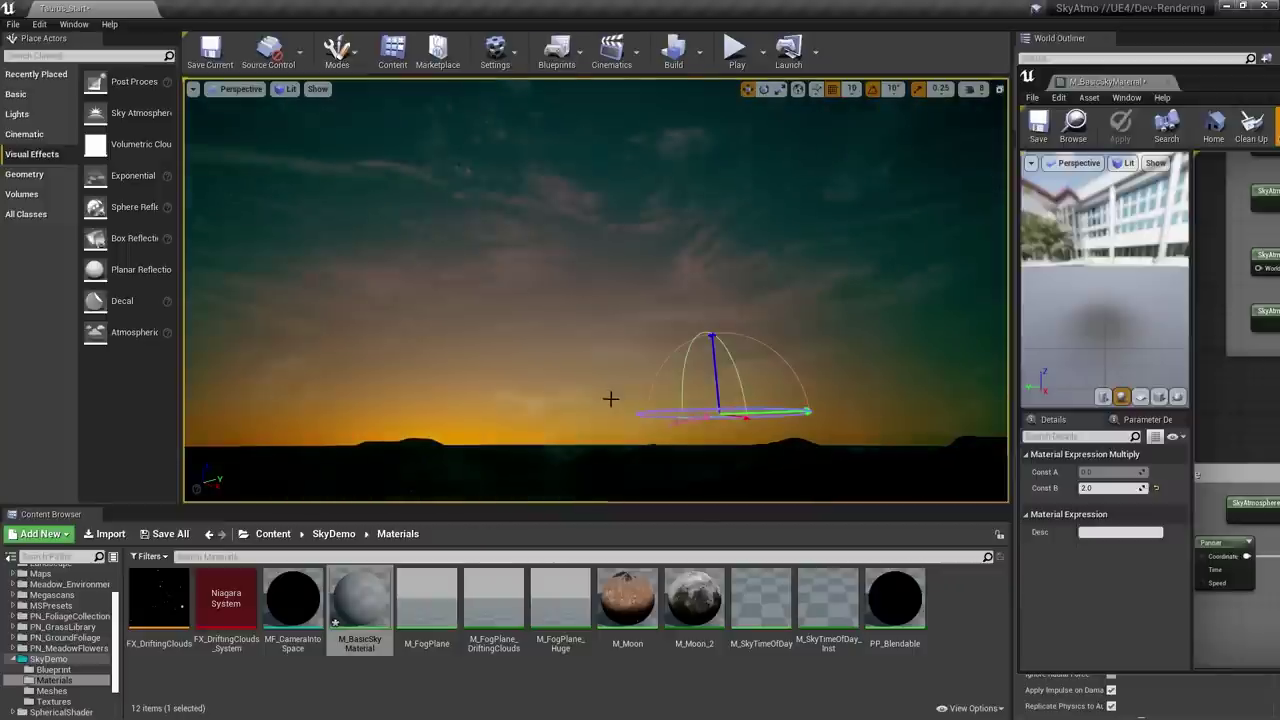
right_click_drag(611, 399, 611, 365)
key("ctrl+l")
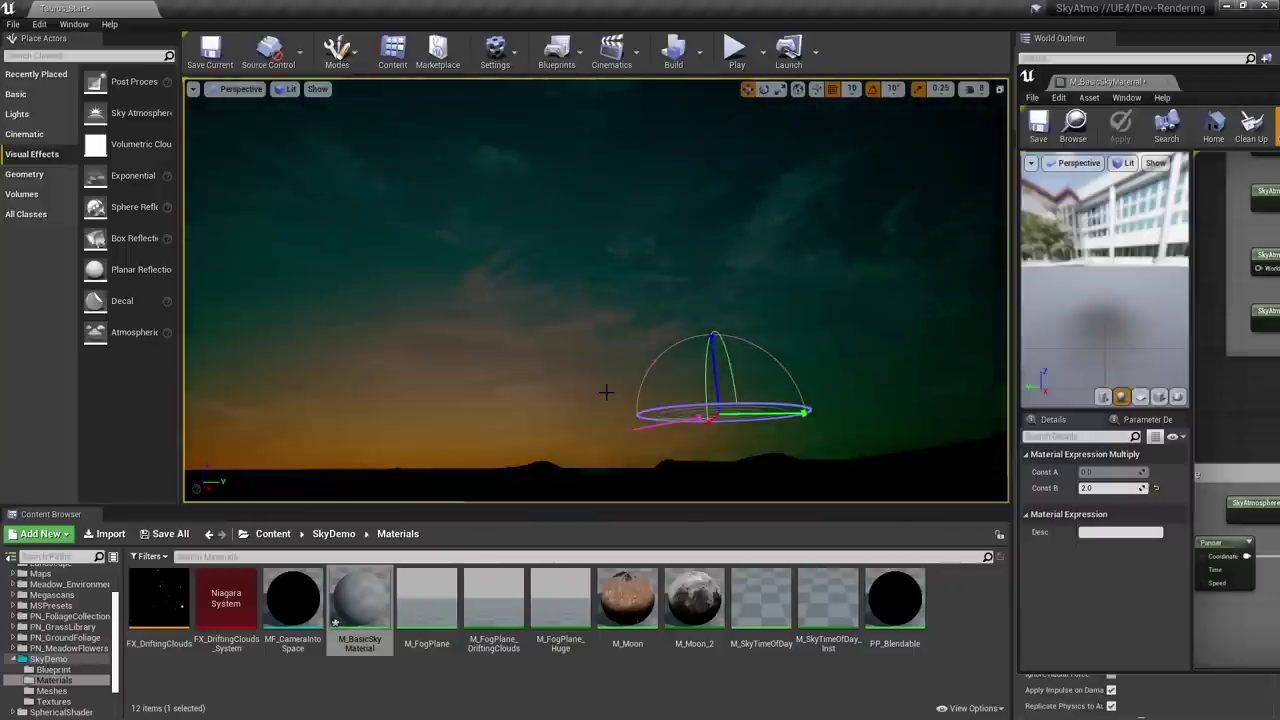
key("ctrl+l")
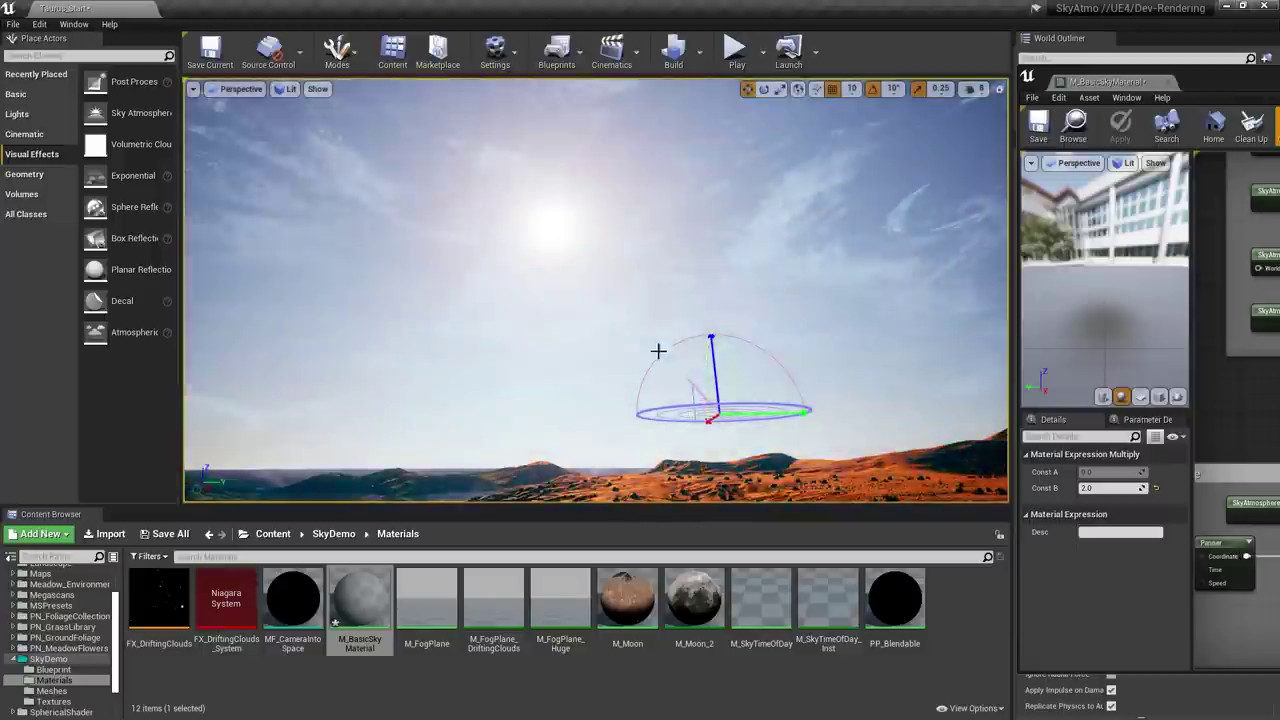
key("ctrl+l")
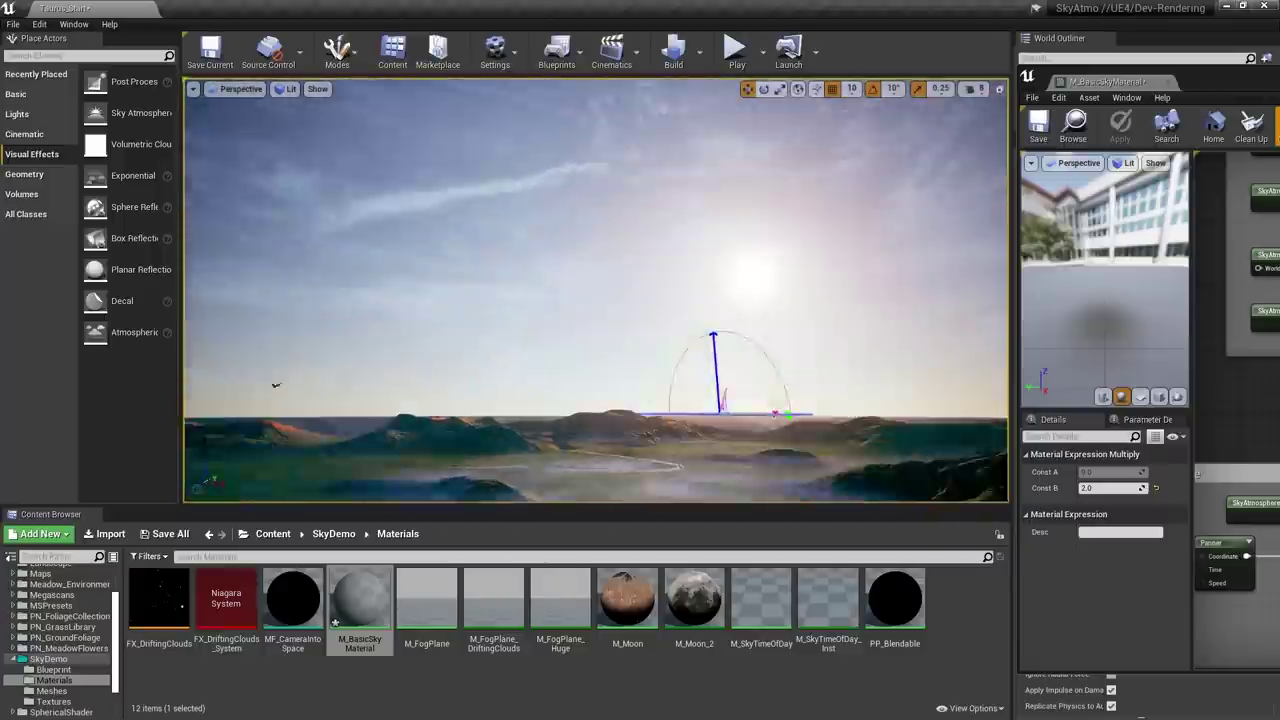
right_click_drag(600, 300, 560, 290)
right_click_drag(579, 354, 645, 320)
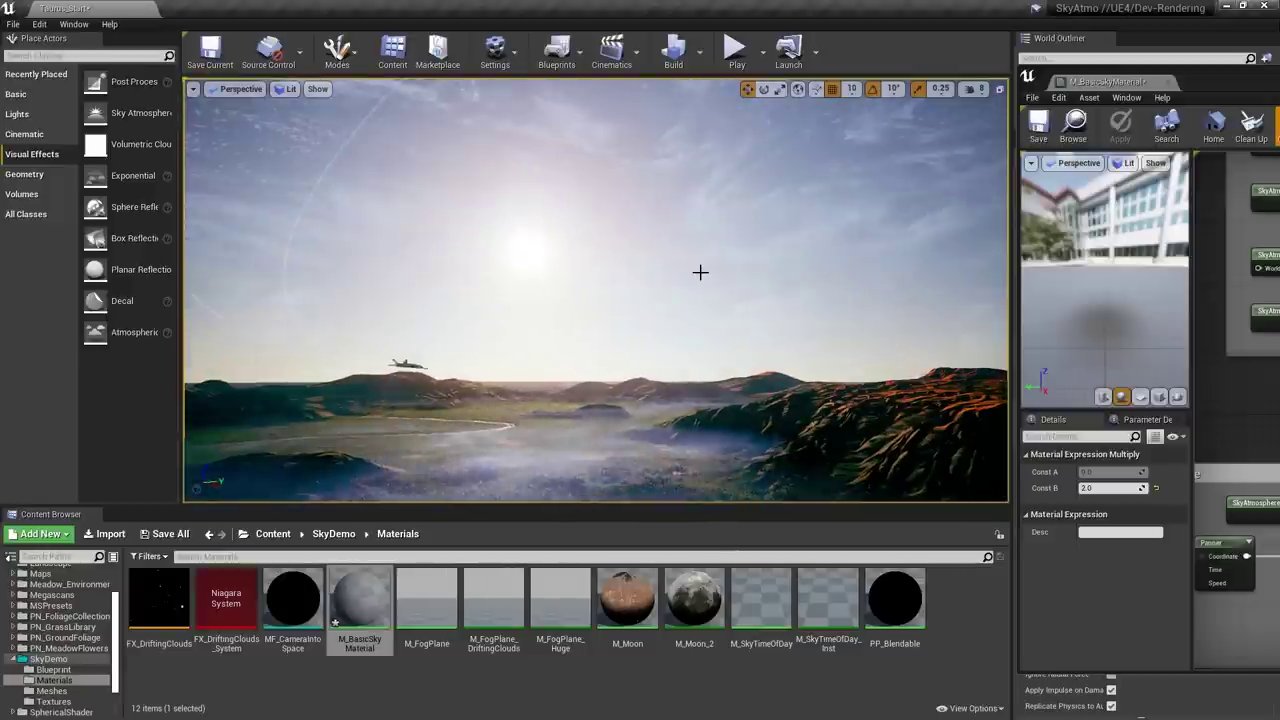
- Replace the sky sphere with the BP_CloudLayer blueprint from the SkyDemo Blueprint folder, resetting its location to the origin
key("Delete")
left_click(1168, 82)
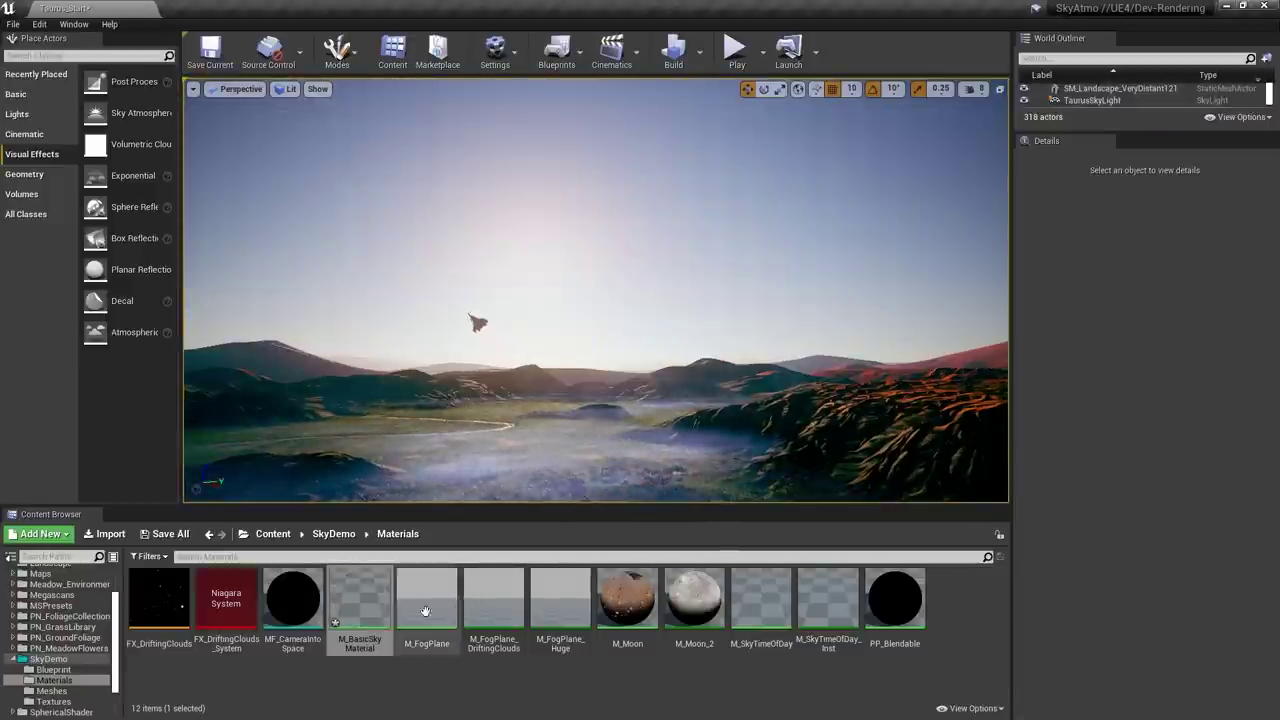
left_click(58, 669)
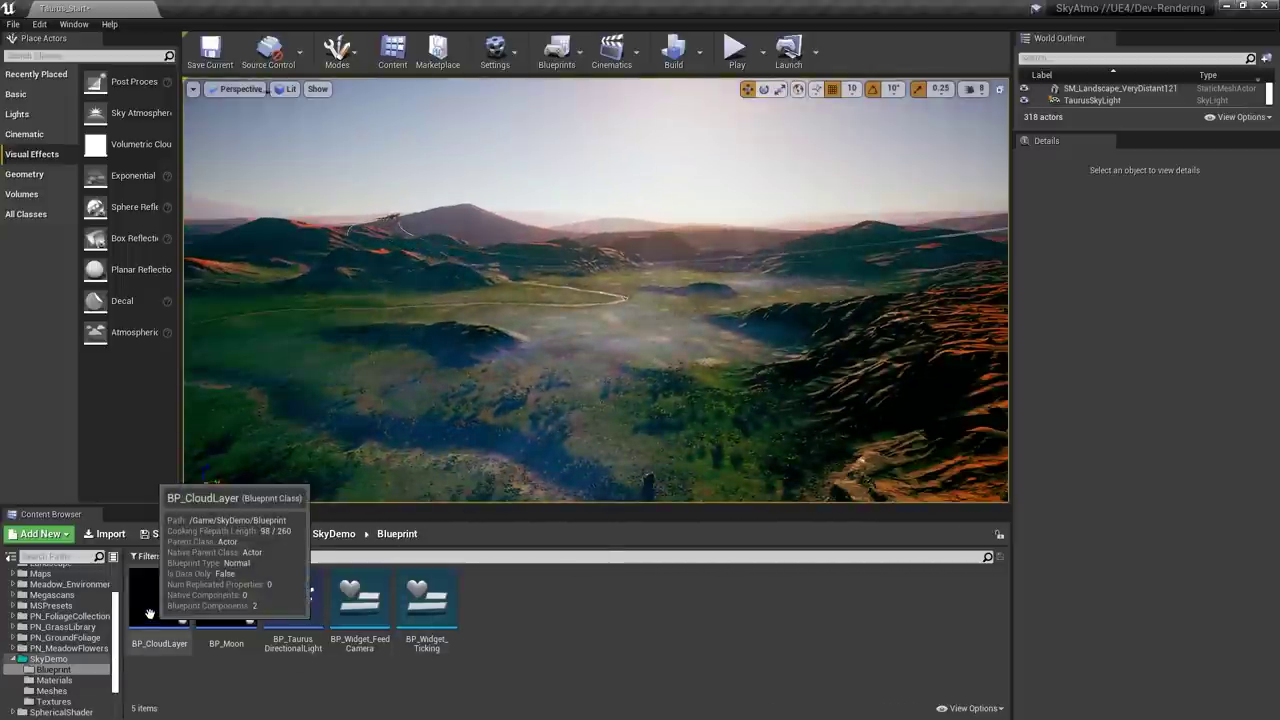
left_click_drag(159, 600, 518, 412)
left_click_drag(559, 488, 559, 489)
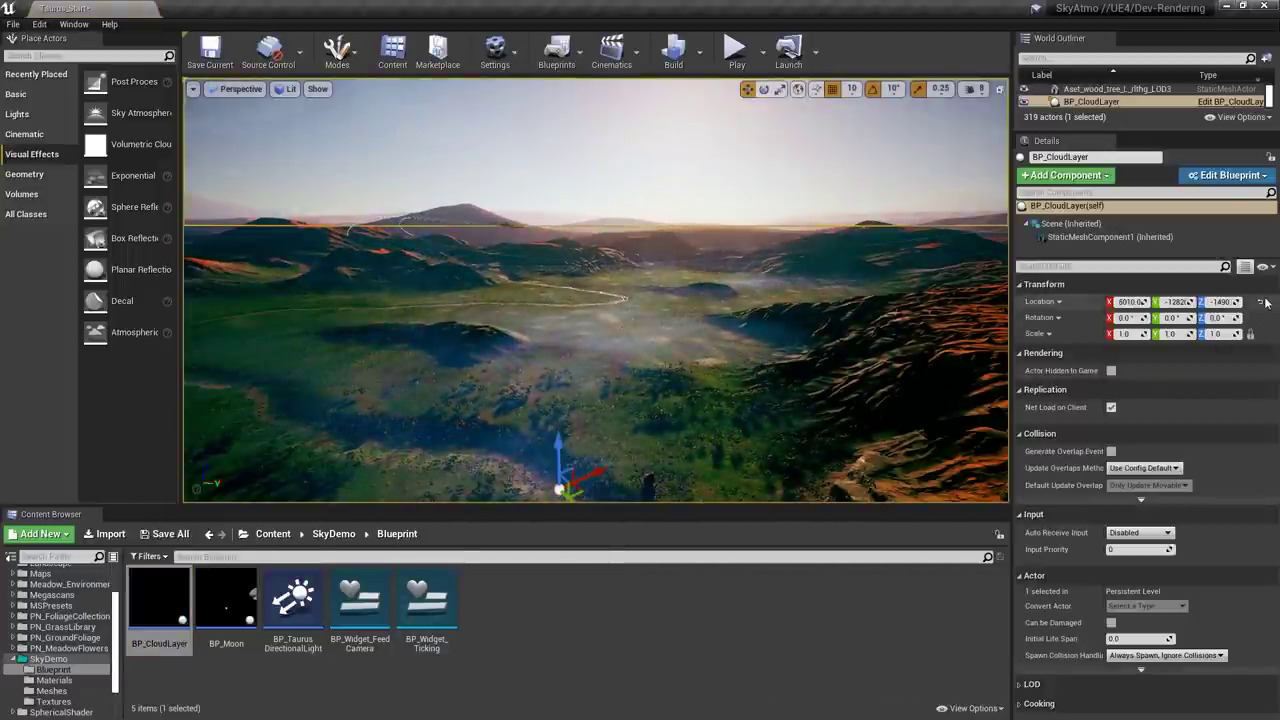
left_click(1263, 302)
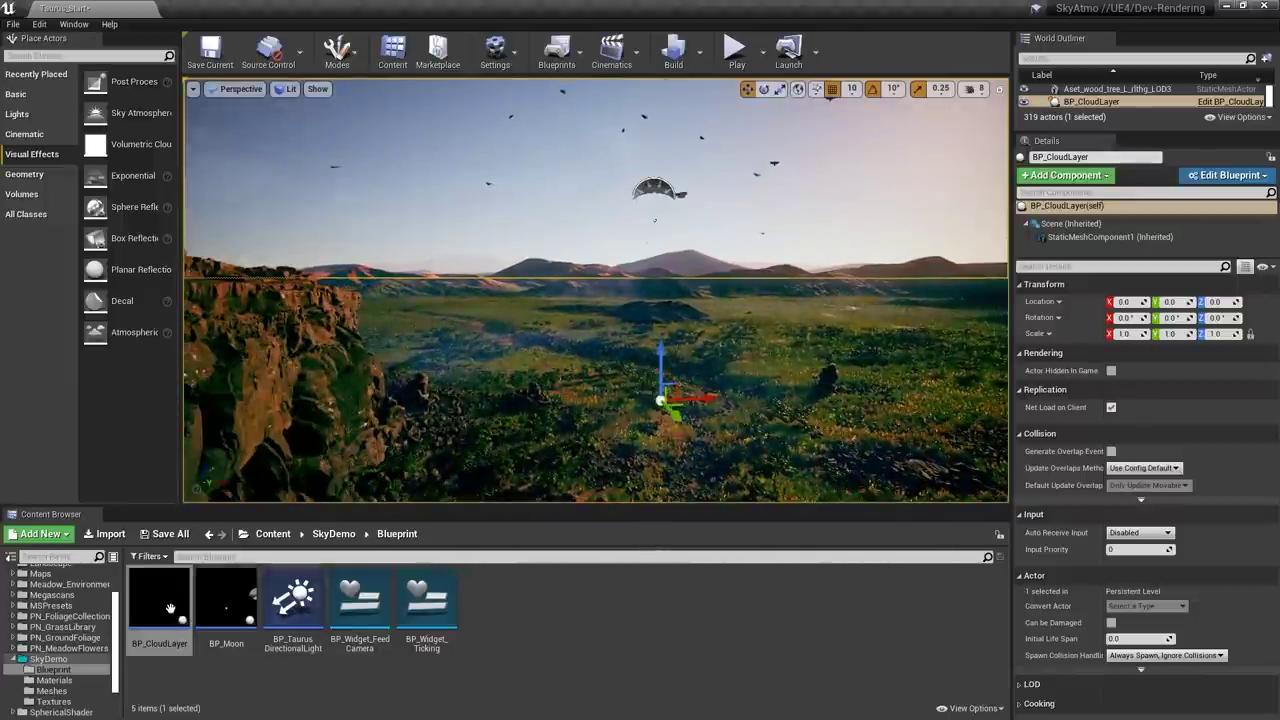
- Open the BP_CloudLayer blueprint and inspect its static mesh component and the SM_SkyPlane mesh it uses
double_click(168, 607)
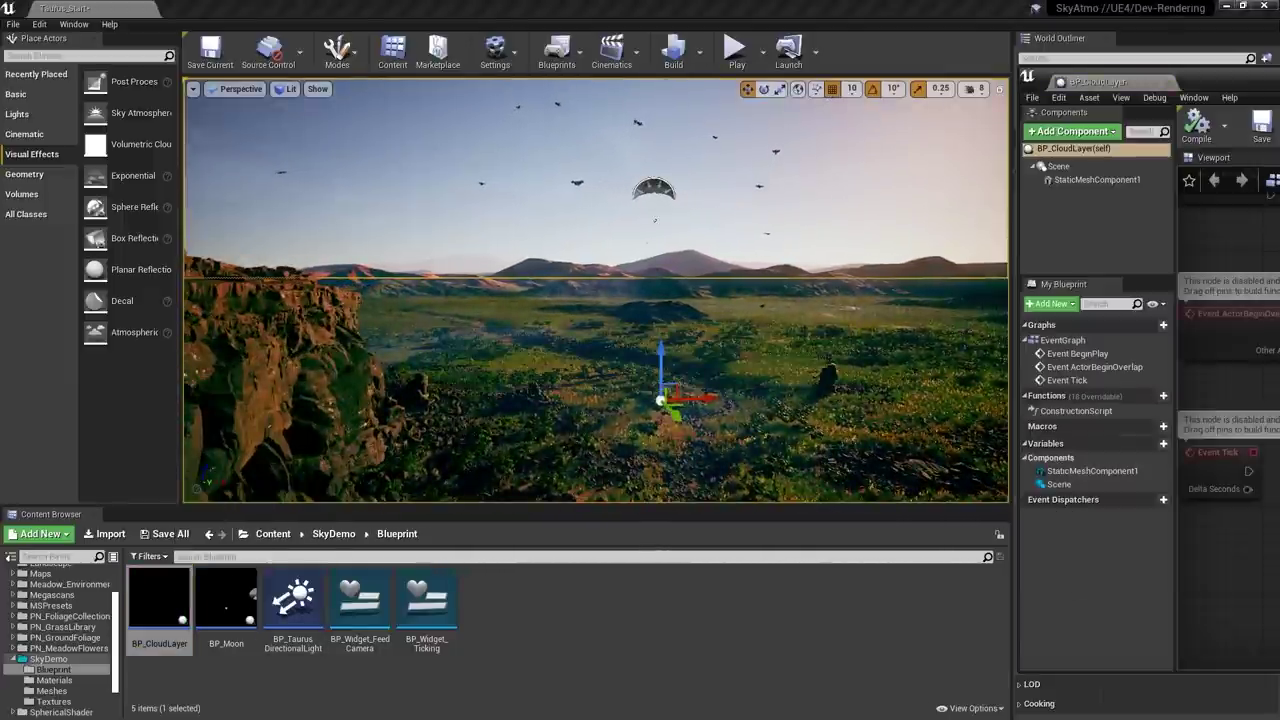
left_click_drag(1270, 78, 382, 52)
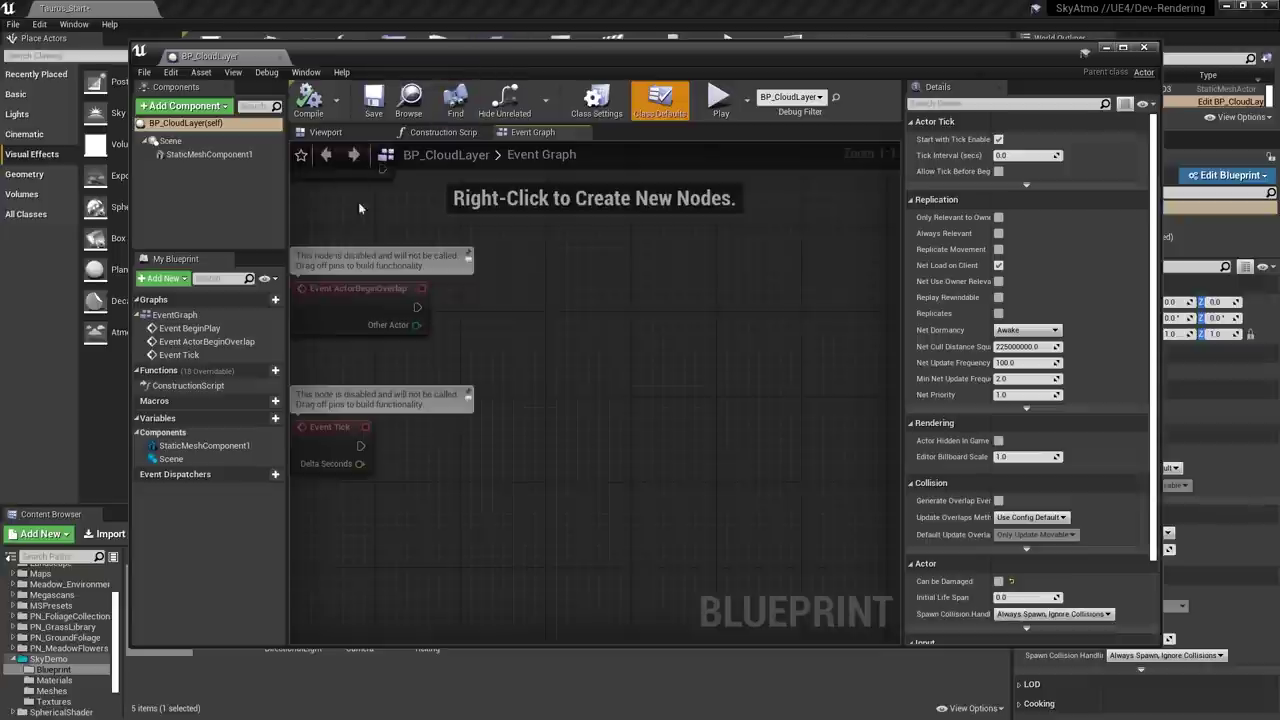
left_click(340, 132)
left_click(216, 153)
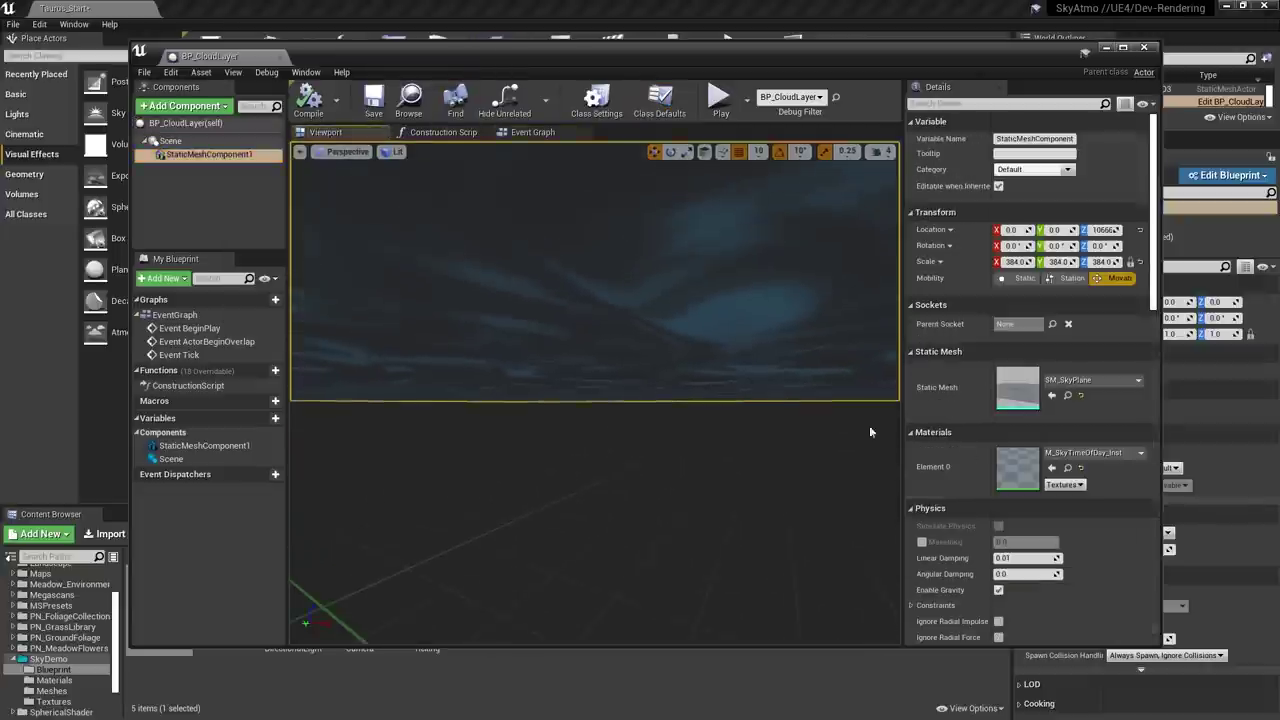
double_click(1013, 393)
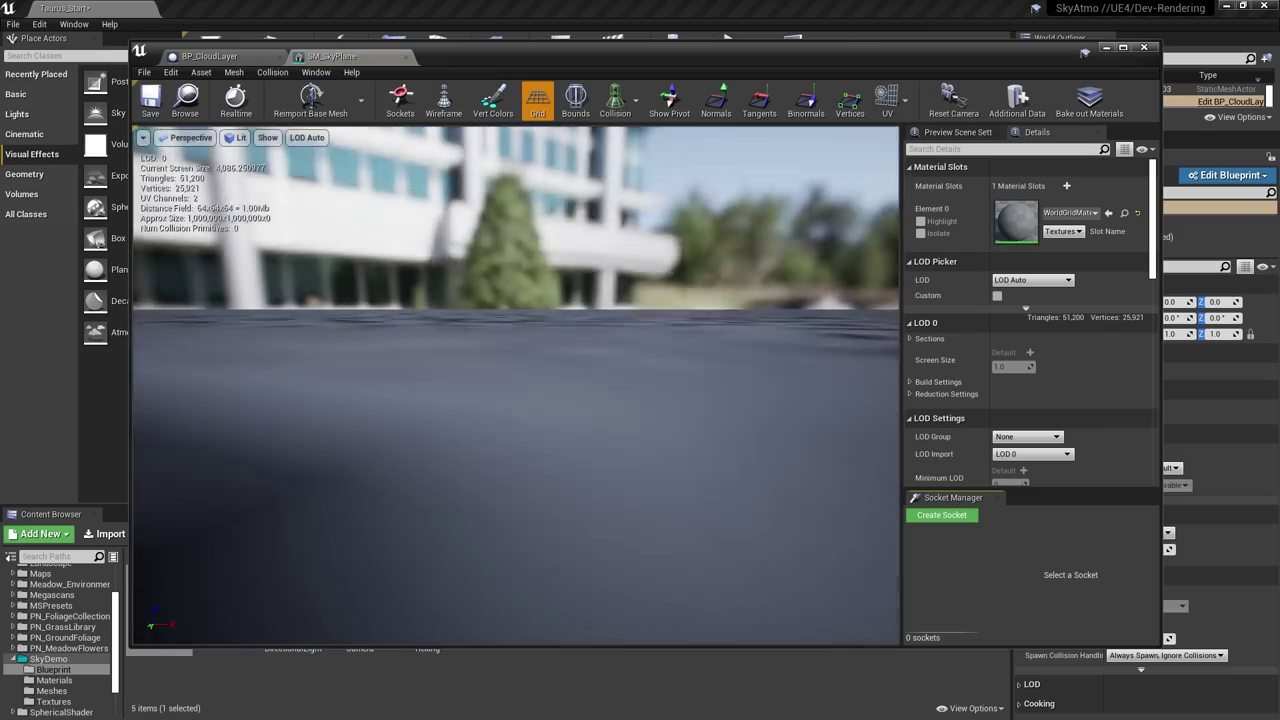
right_click_drag(700, 390, 600, 380)
middle_click(328, 59)
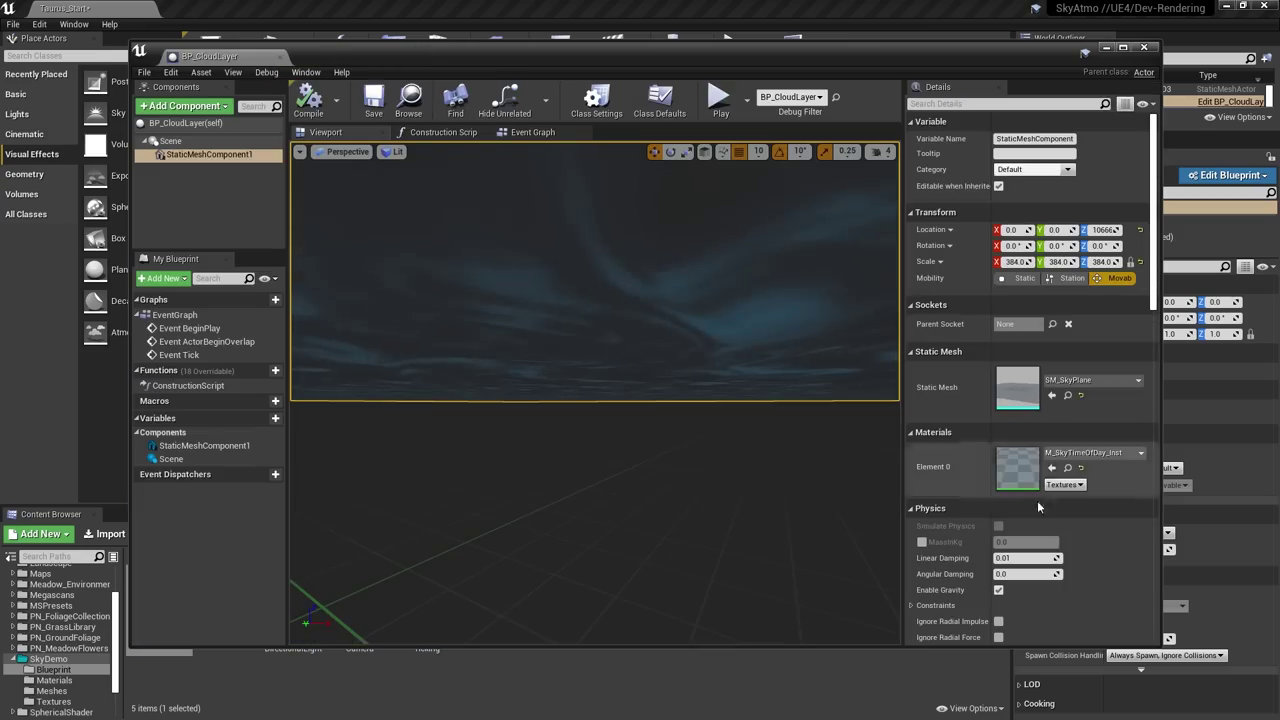
- Open the cloud layer's M_SkyTimeOfDay_Inst and its parent material M_SkyTimeOfDay, and examine the node group that fades nearby clouds
double_click(1013, 467)
double_click(984, 514)
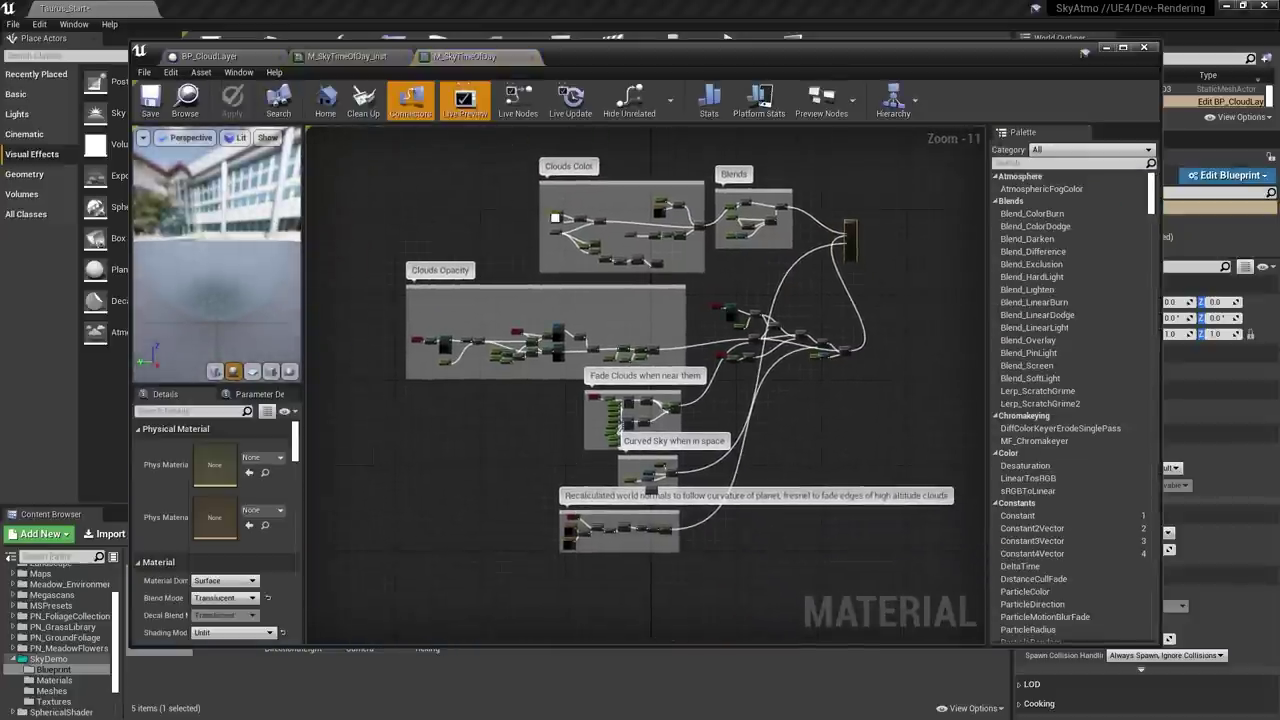
right_click_drag(667, 352, 660, 343)
scroll(593, 478, "up", 2)
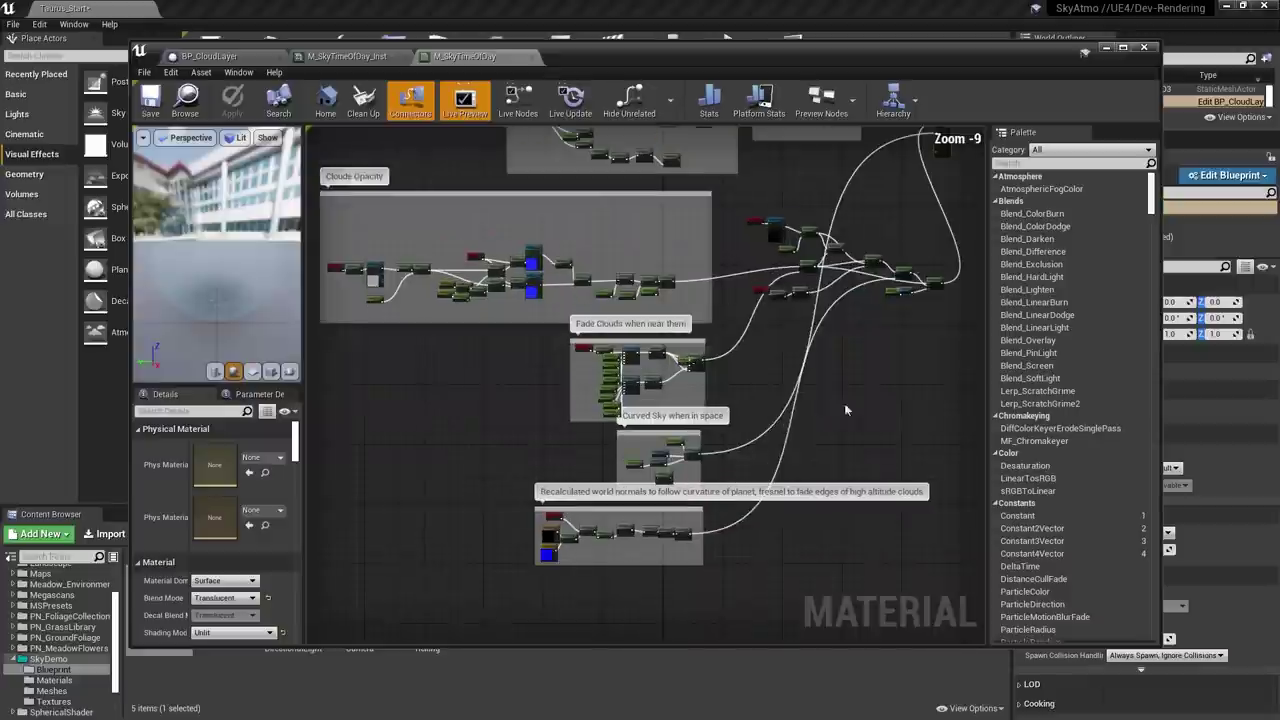
scroll(546, 267, "up", 6)
scroll(536, 430, "down", 3)
scroll(620, 600, "up", 6)
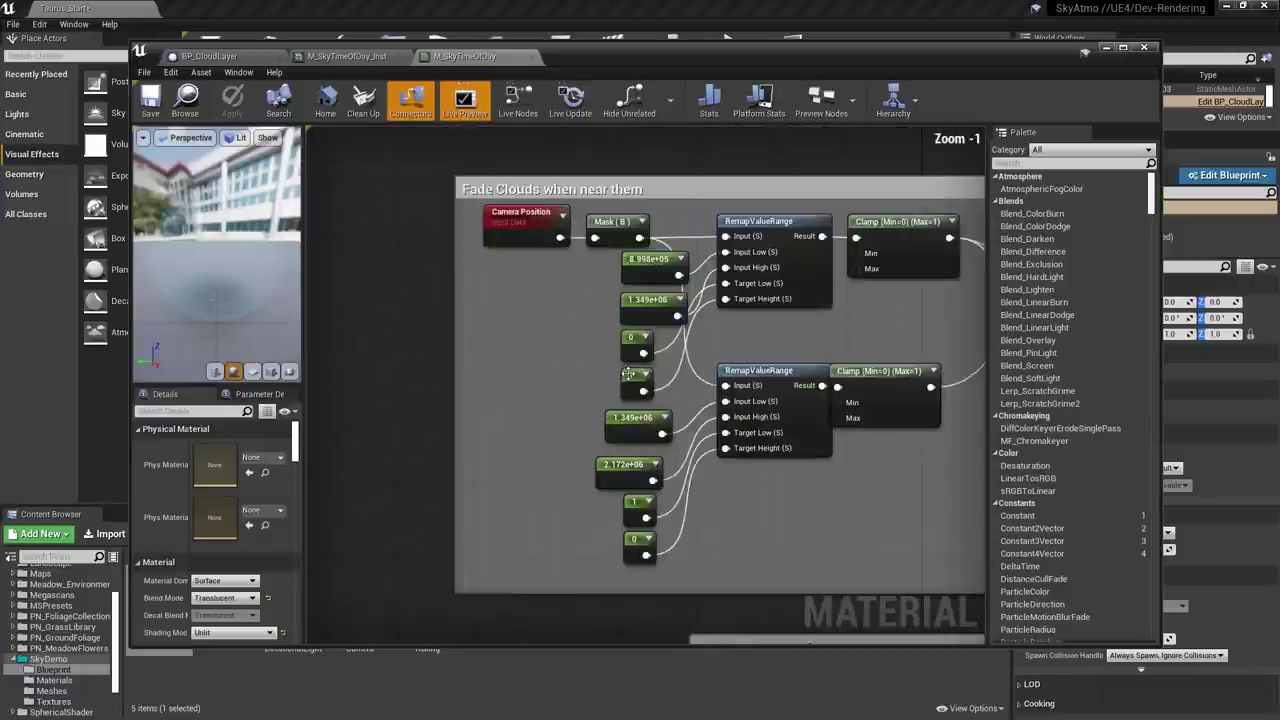
- Examine the M_SkyTimeOfDay graph's panned cloud texture nodes and the SkyAtmosphereDistantLightScatteredLuminance node feeding the cloud color
right_click_drag(555, 475, 530, 395)
right_click_drag(528, 600, 493, 187)
right_click_drag(557, 448, 702, 174)
right_click_drag(643, 208, 795, 595)
right_click_drag(578, 322, 780, 629)
right_click_drag(669, 286, 801, 607)
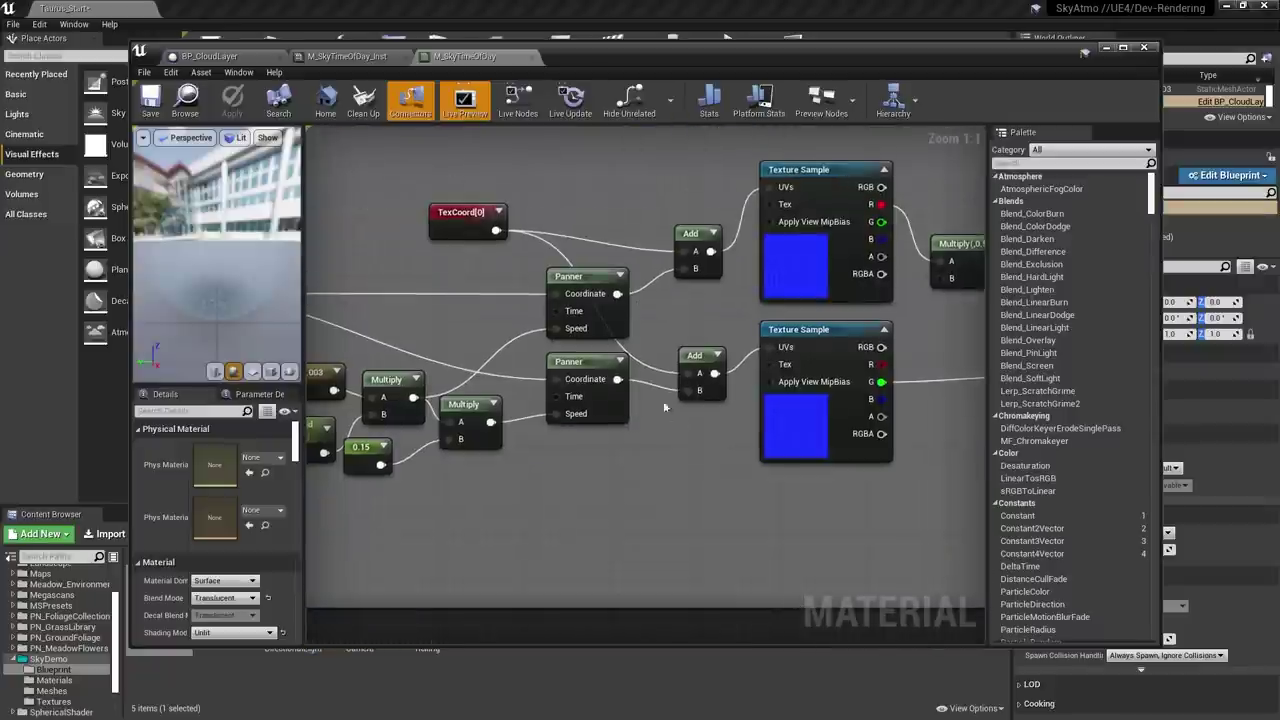
right_click_drag(641, 203, 530, 600)
right_click_drag(620, 250, 590, 600)
right_click_drag(628, 304, 488, 493)
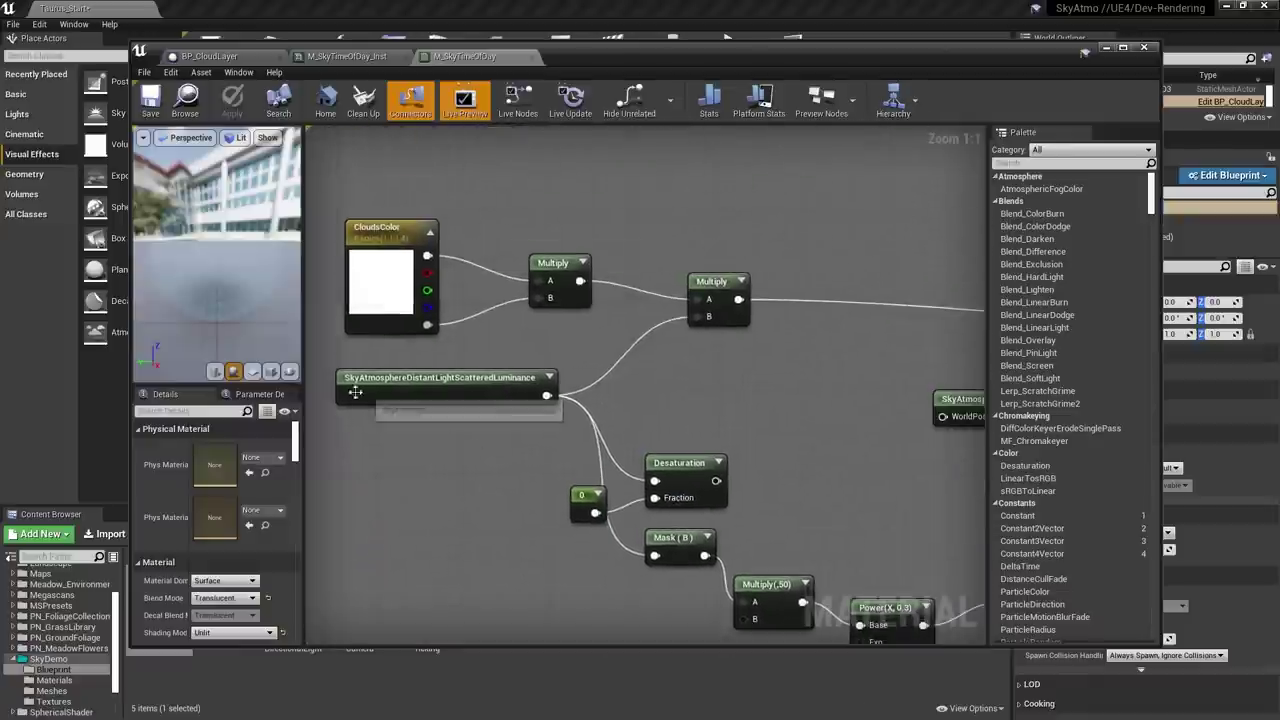
left_click(517, 386)
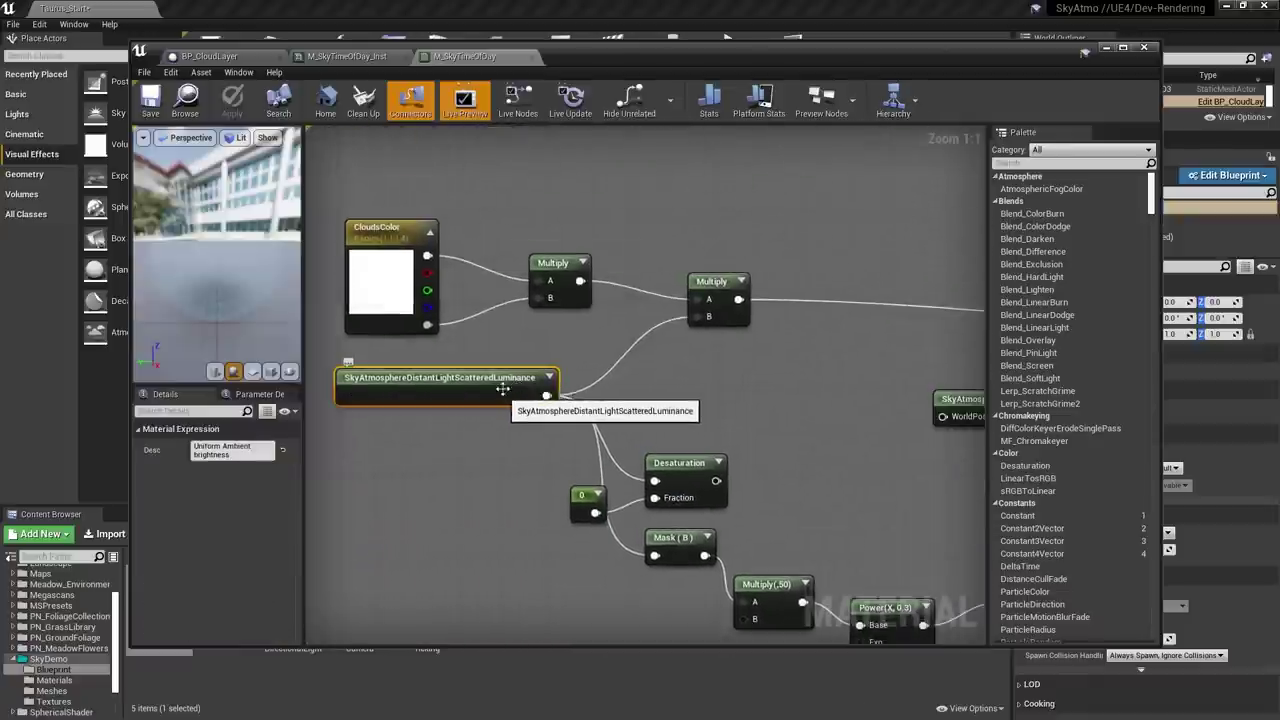
- Check M_SkyTimeOfDay's blend and shading settings, search its details for "is sky", and close the open asset editors
left_click(442, 465)
left_click_drag(227, 384, 225, 305)
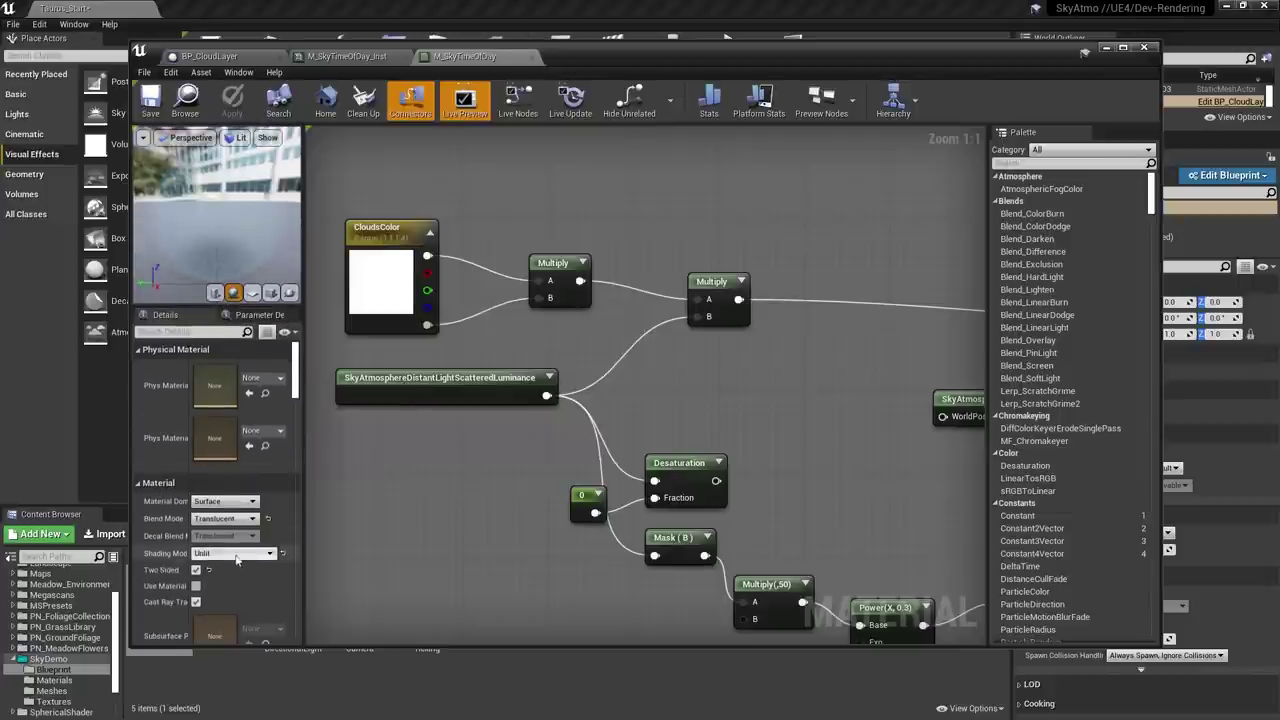
scroll(166, 482, "down", 2)
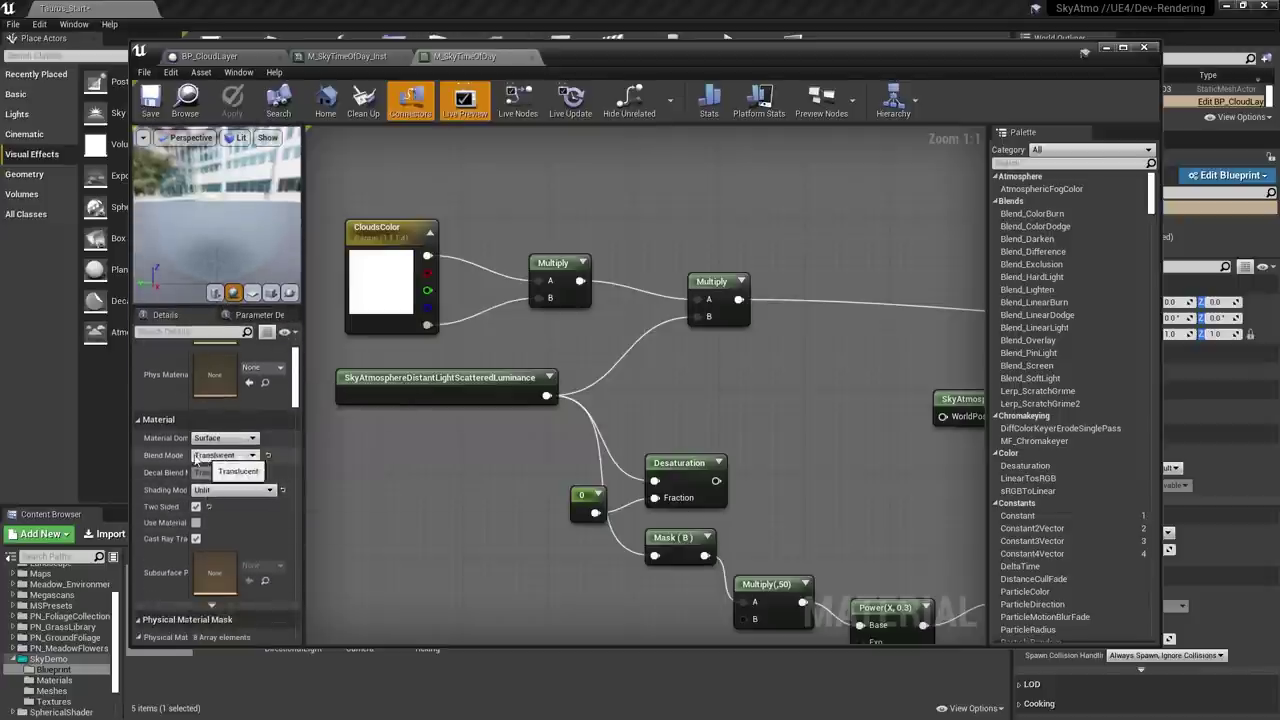
left_click(207, 331)
type("is sky")
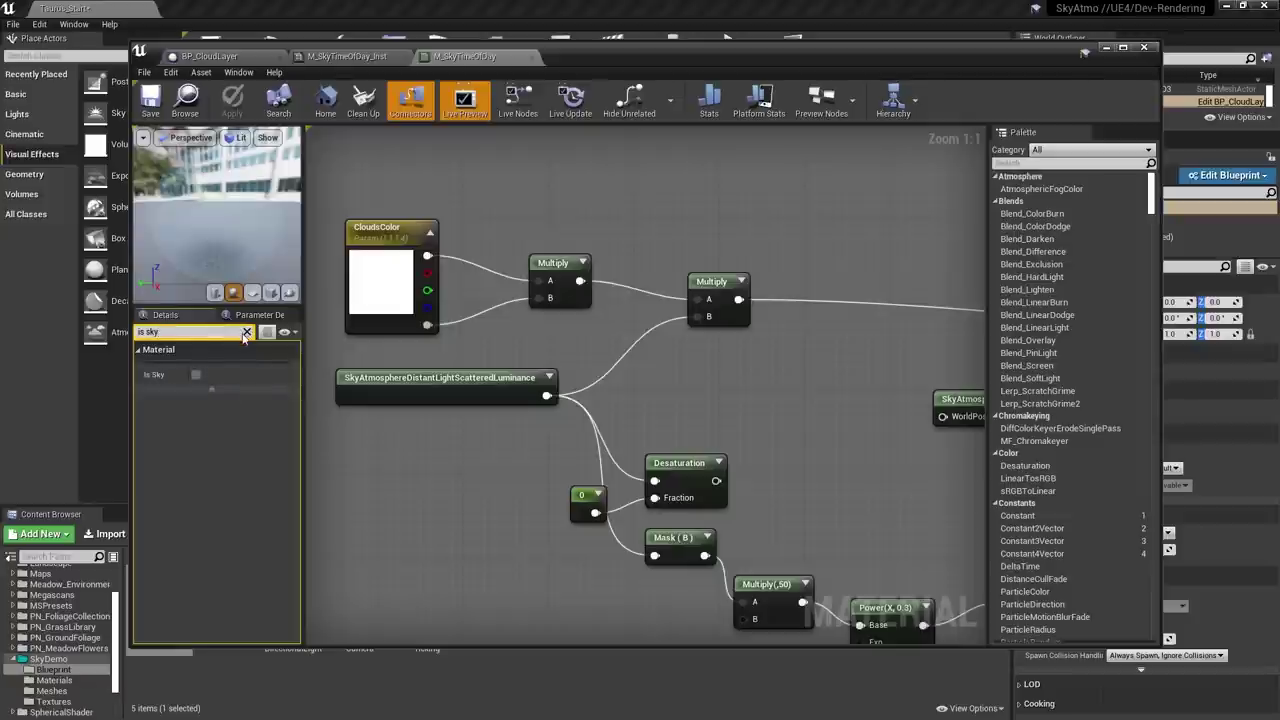
middle_click(503, 58)
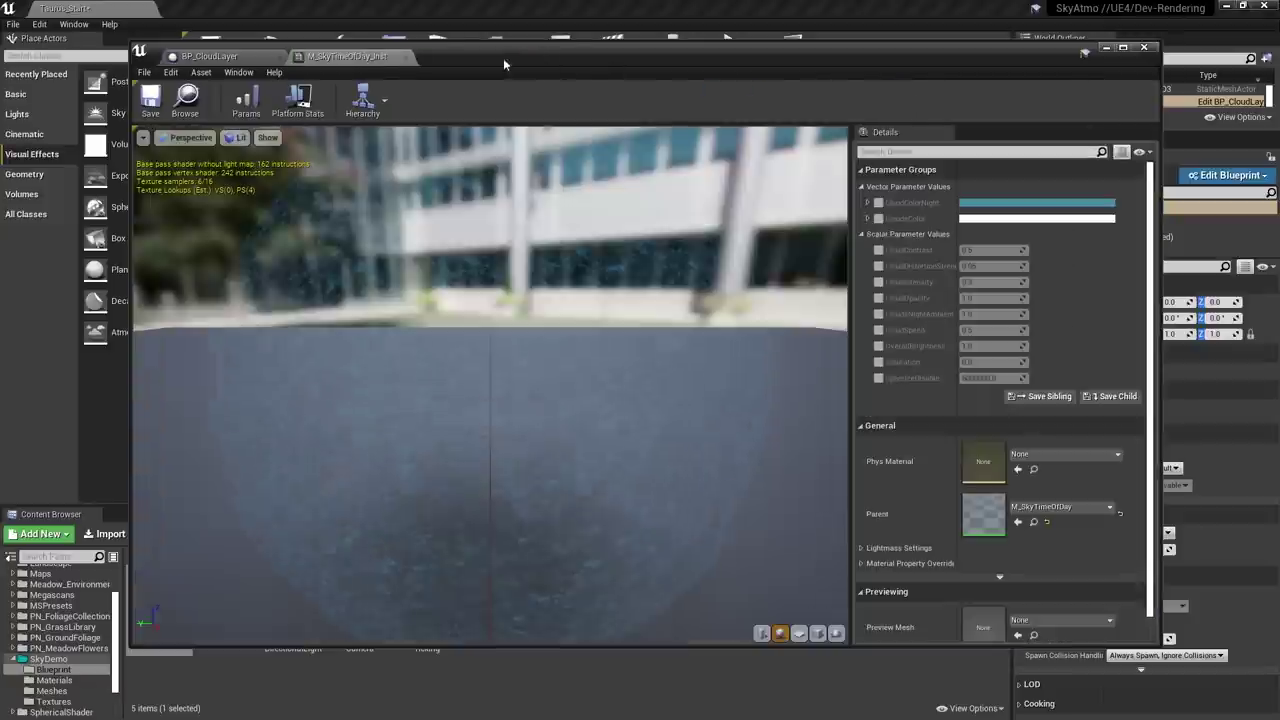
left_click(1144, 47)
- Fly the viewport camera through the cloud layer and down over the landscape to view the clouds and low drifting fog
right_click_drag(800, 335, 1000, 235)
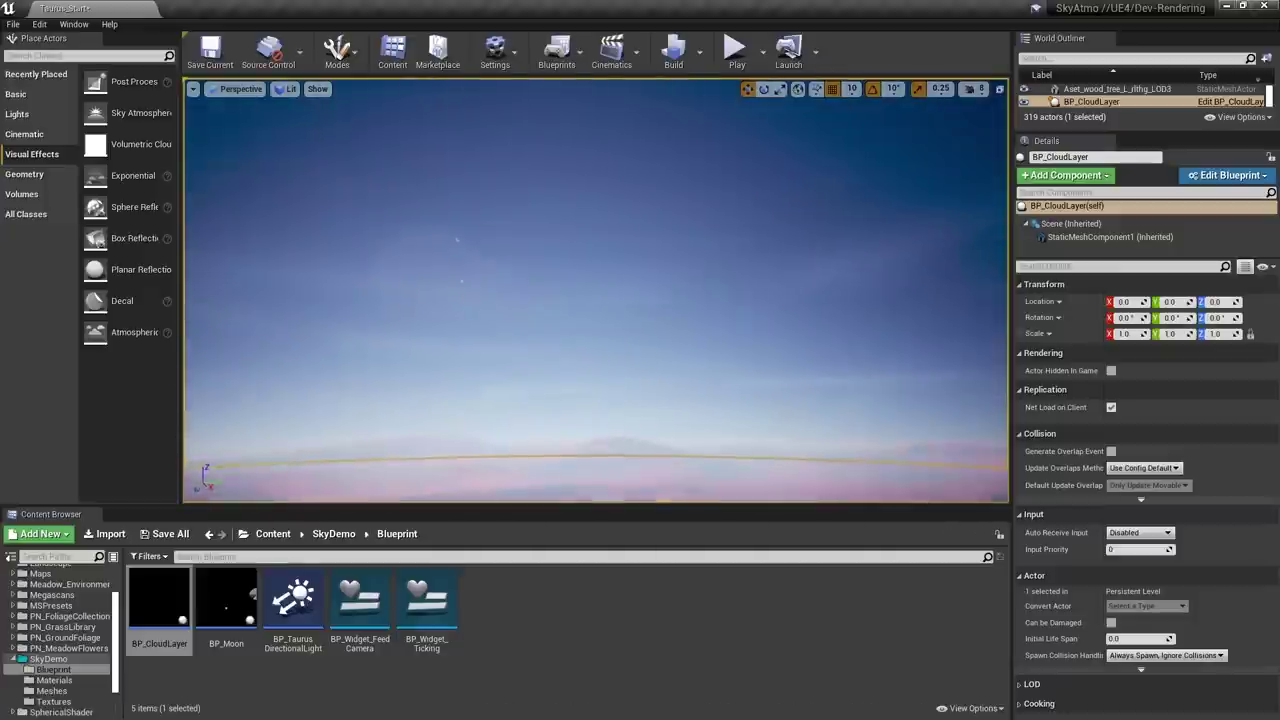
right_click_drag(658, 409, 790, 325)
right_click_drag(753, 215, 785, 270)
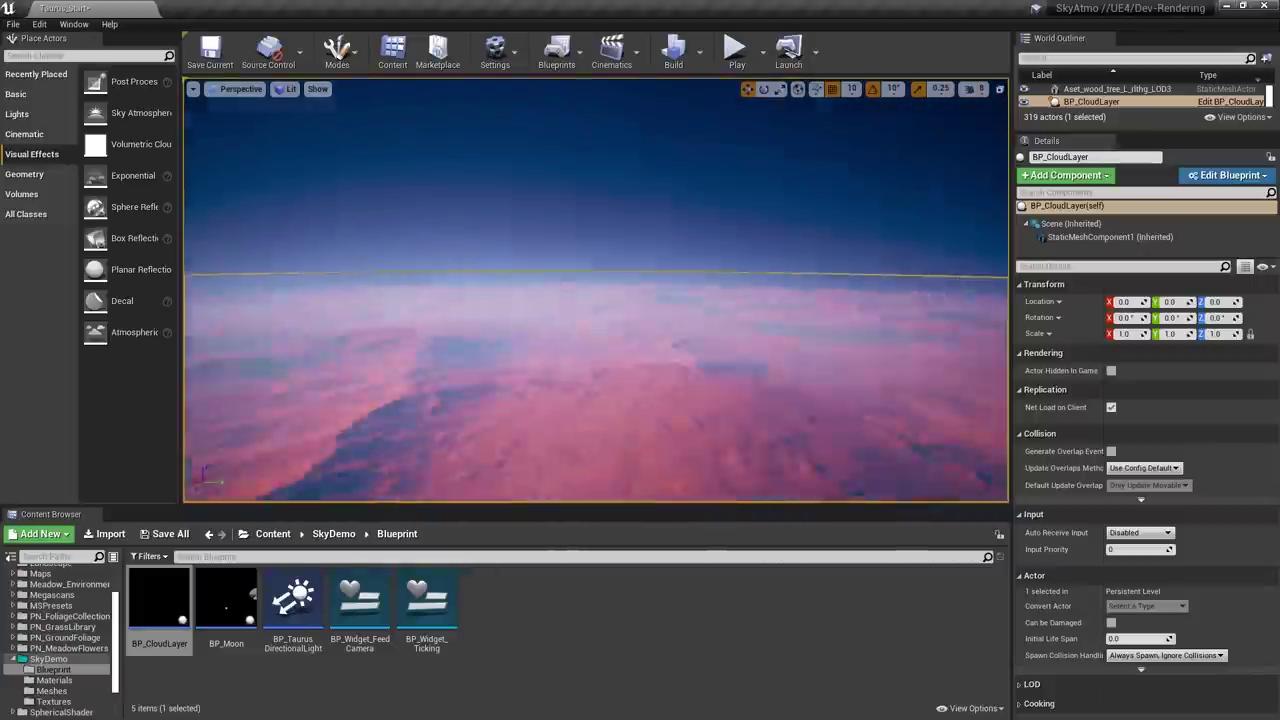
right_click_drag(785, 270, 615, 420)
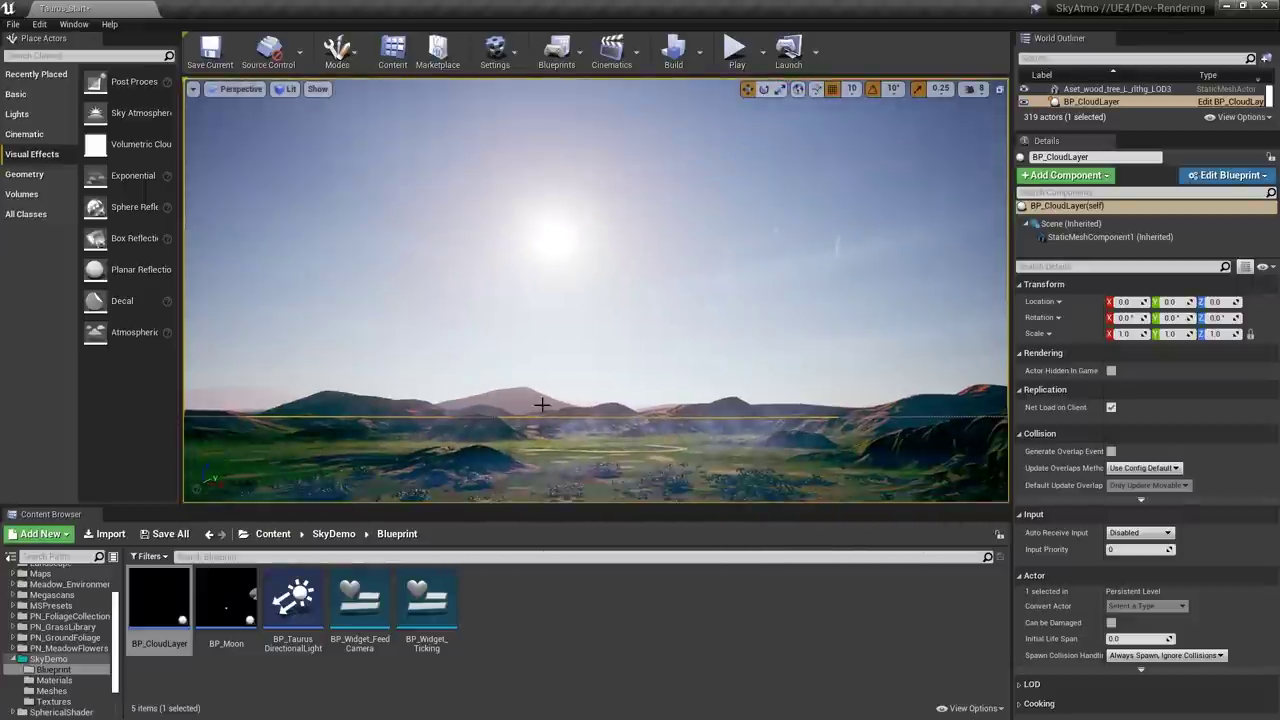
right_click_drag(642, 354, 582, 432)
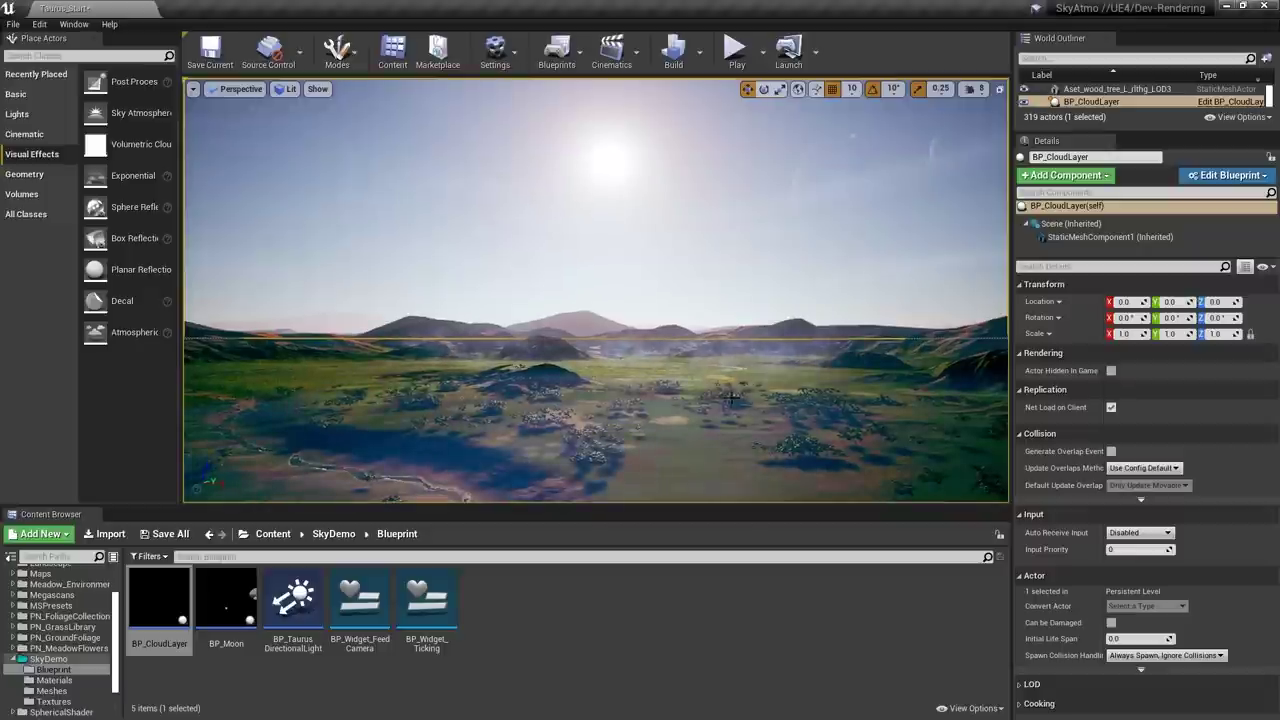
right_click_drag(642, 354, 460, 390)
mouse_move(543, 391)
right_mouse_down()
mouse_move(505, 392)
mouse_move(543, 391)
mouse_move(535, 382)
right_mouse_up()
right_click_drag(557, 304, 557, 304)
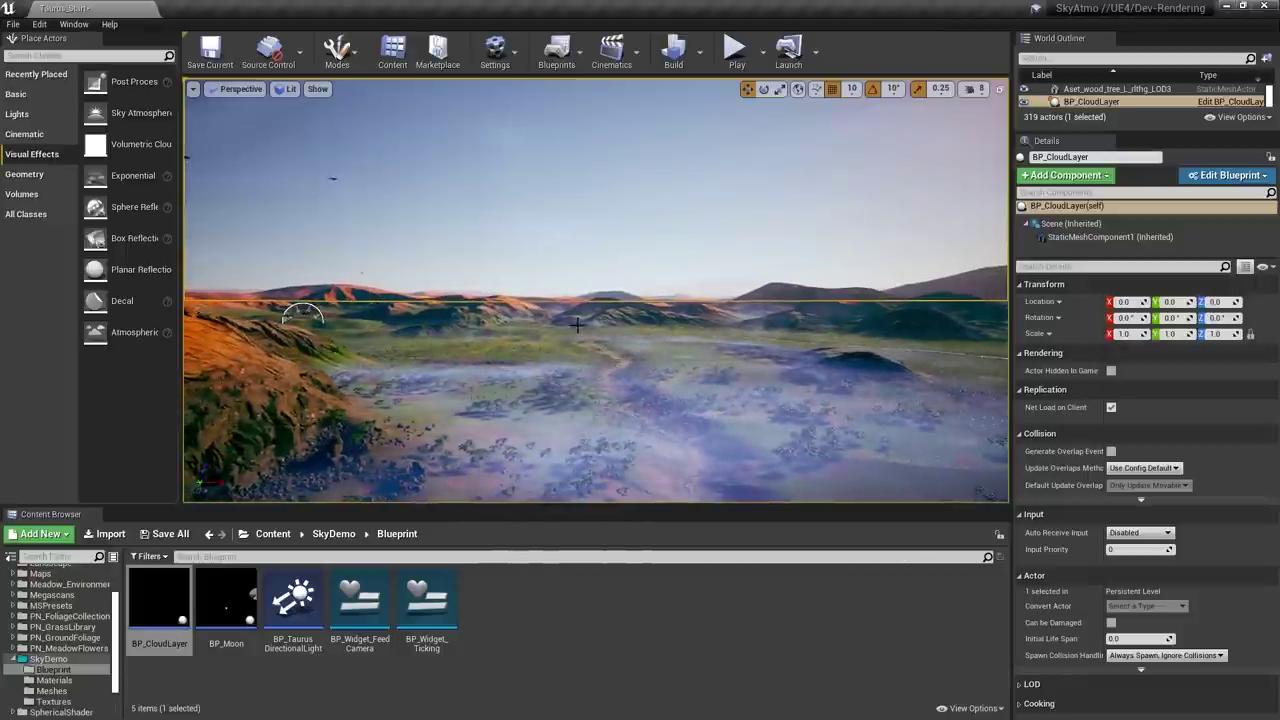
- Open the valley's FX_DriftingClouds_System, its fog plane material instance and the parent material M_FogPlane
left_click(557, 304)
left_click(563, 300)
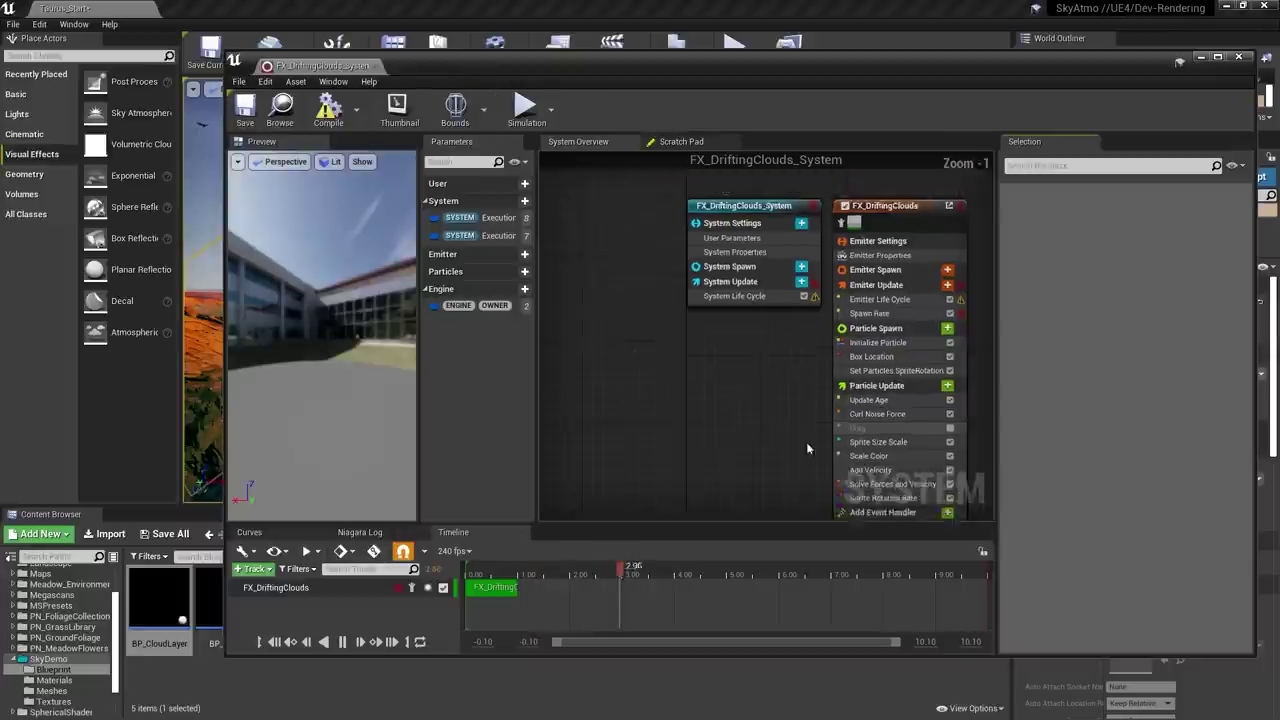
left_click(703, 335)
double_click(1101, 274)
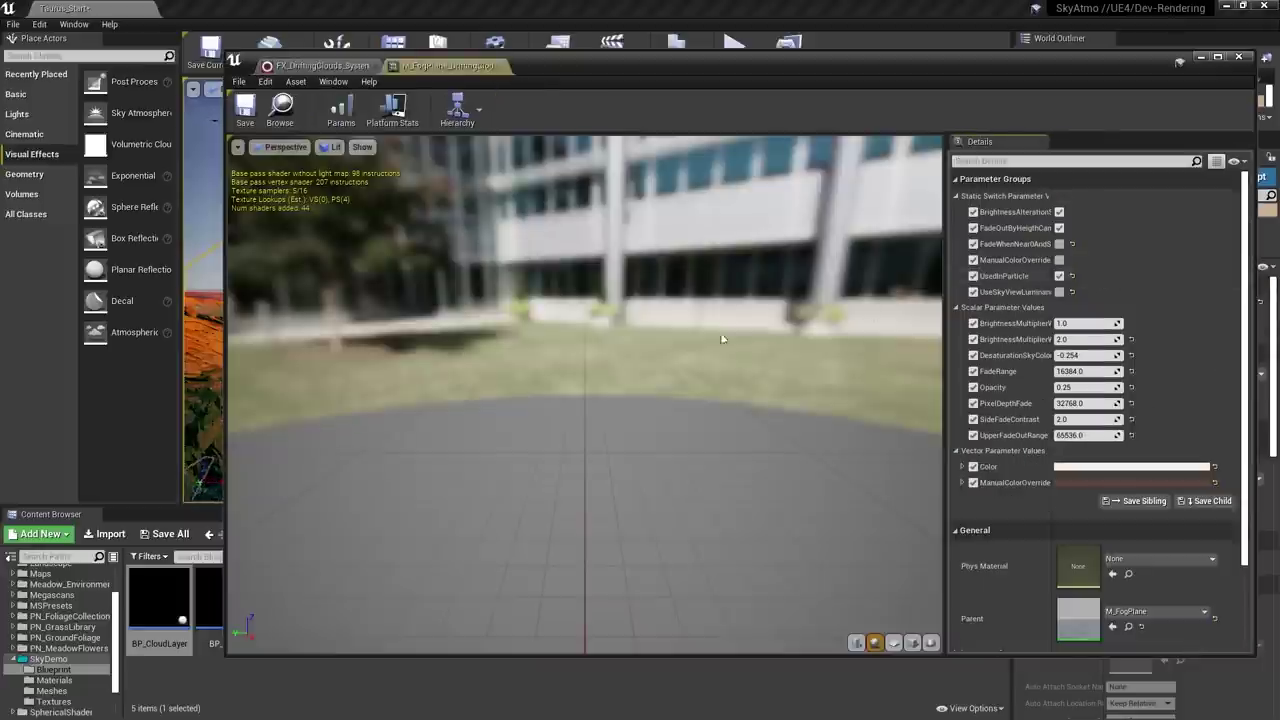
scroll(1089, 530, "down", 5)
double_click(1078, 521)
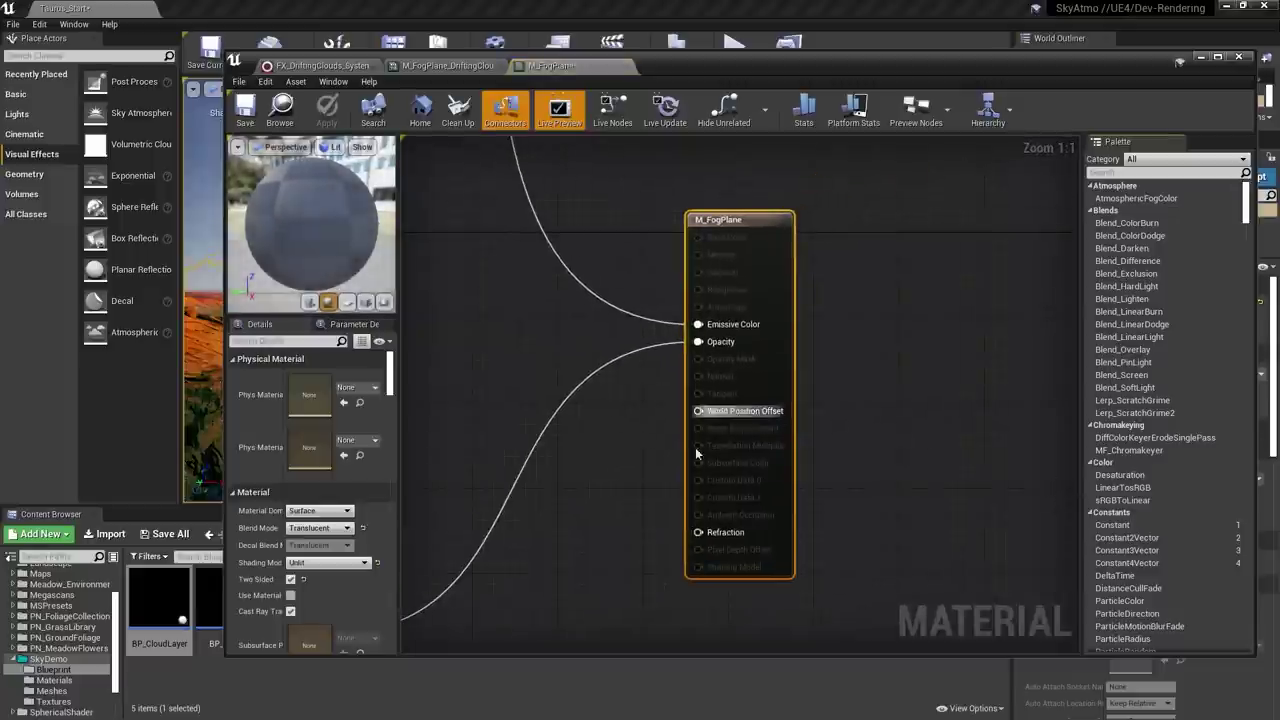
- Examine M_FogPlane's "Alter brightness dependent on sun angle" node group and select its SkyAtmosphereLightDirection node
scroll(730, 445, "down", 6)
right_click_drag(716, 424, 800, 482)
scroll(598, 320, "up", 3)
right_click_drag(612, 308, 602, 538)
scroll(602, 538, "up", 3)
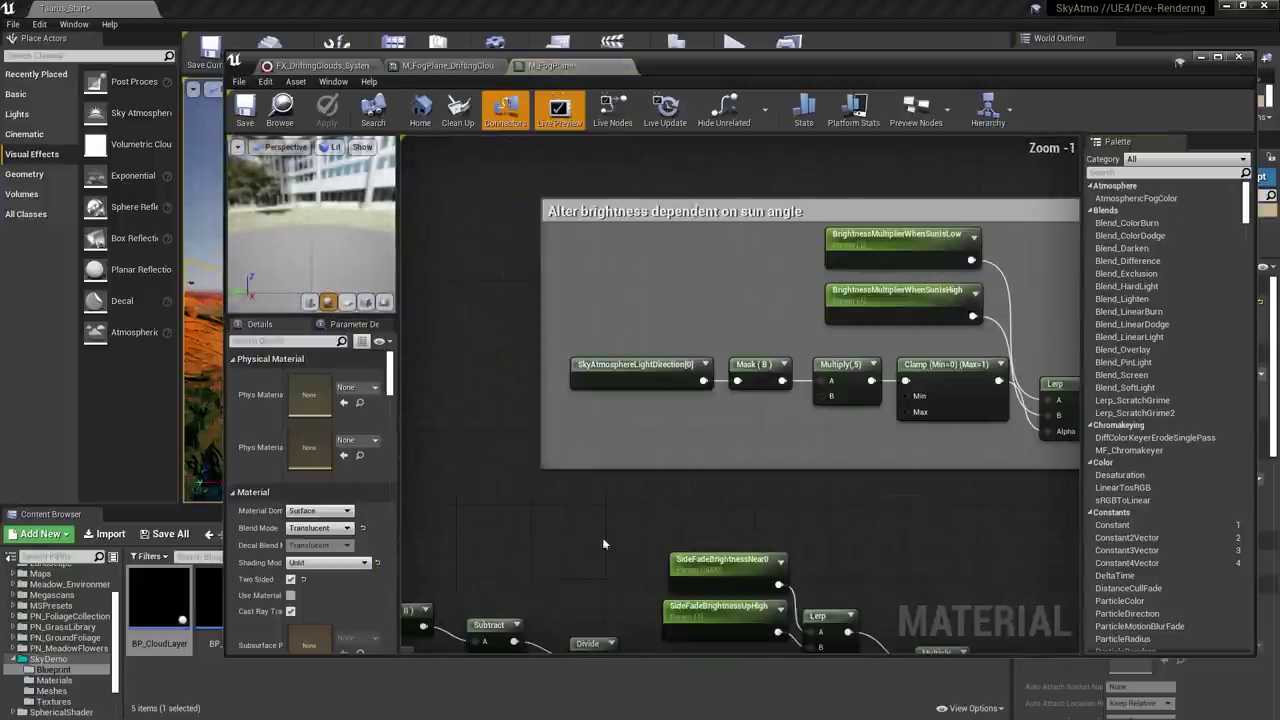
left_click(620, 349)
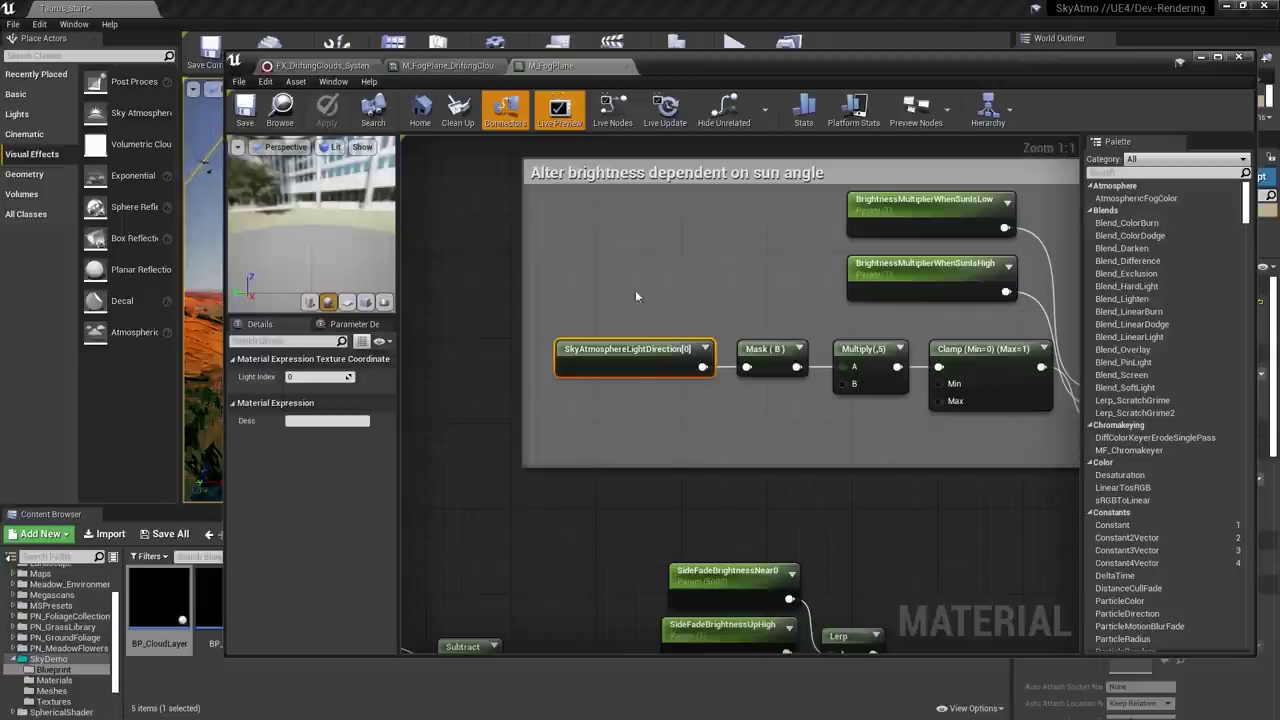
- Close the fog plane material and particle system editors, and clear the selection in the level
middle_click(572, 69)
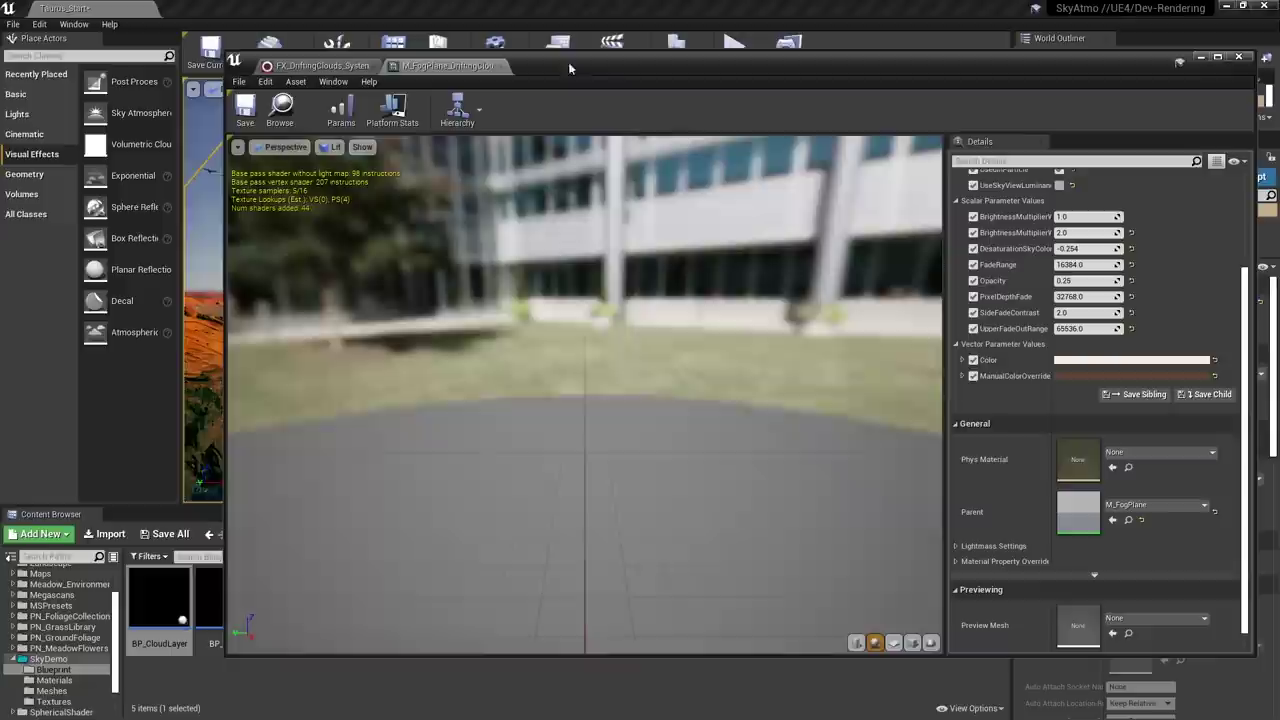
middle_click(447, 68)
middle_click(323, 69)
right_click_drag(536, 436, 585, 448)
key("Escape")
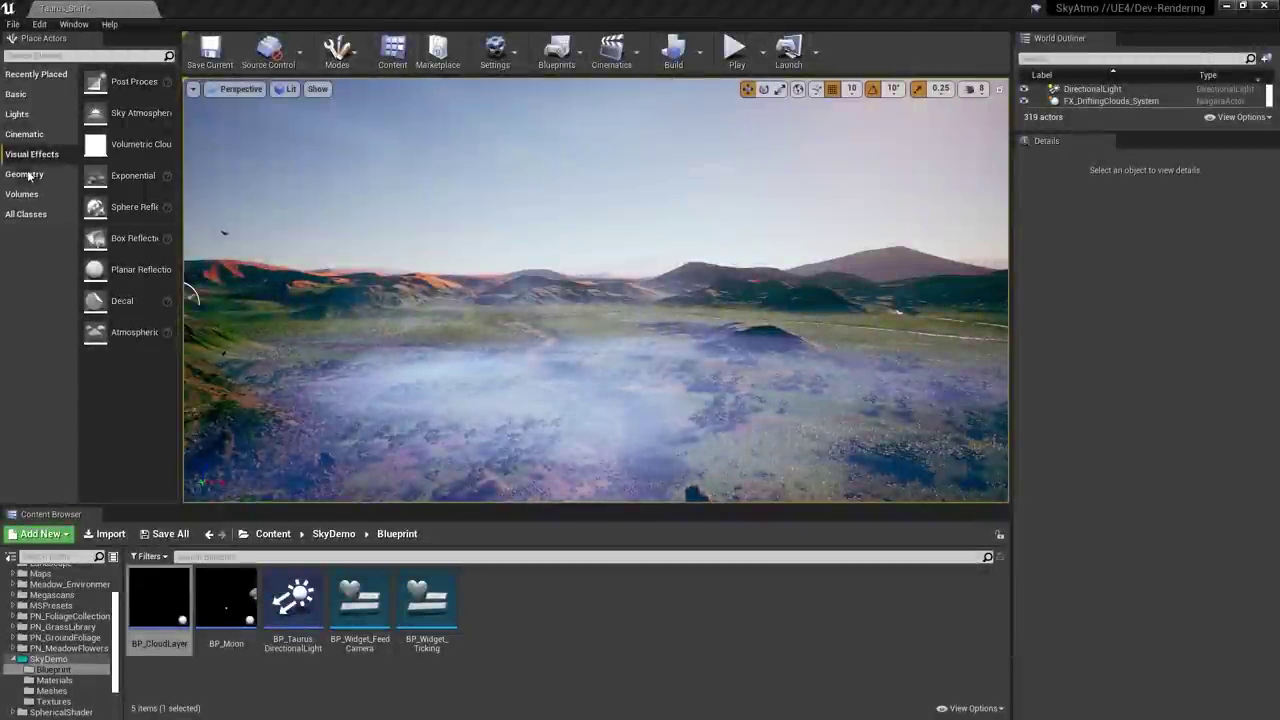
- Add an Exponential Height Fog actor to the landscape and move it to about X 2000, Y -2750, Z 510
left_click_drag(182, 275, 233, 275)
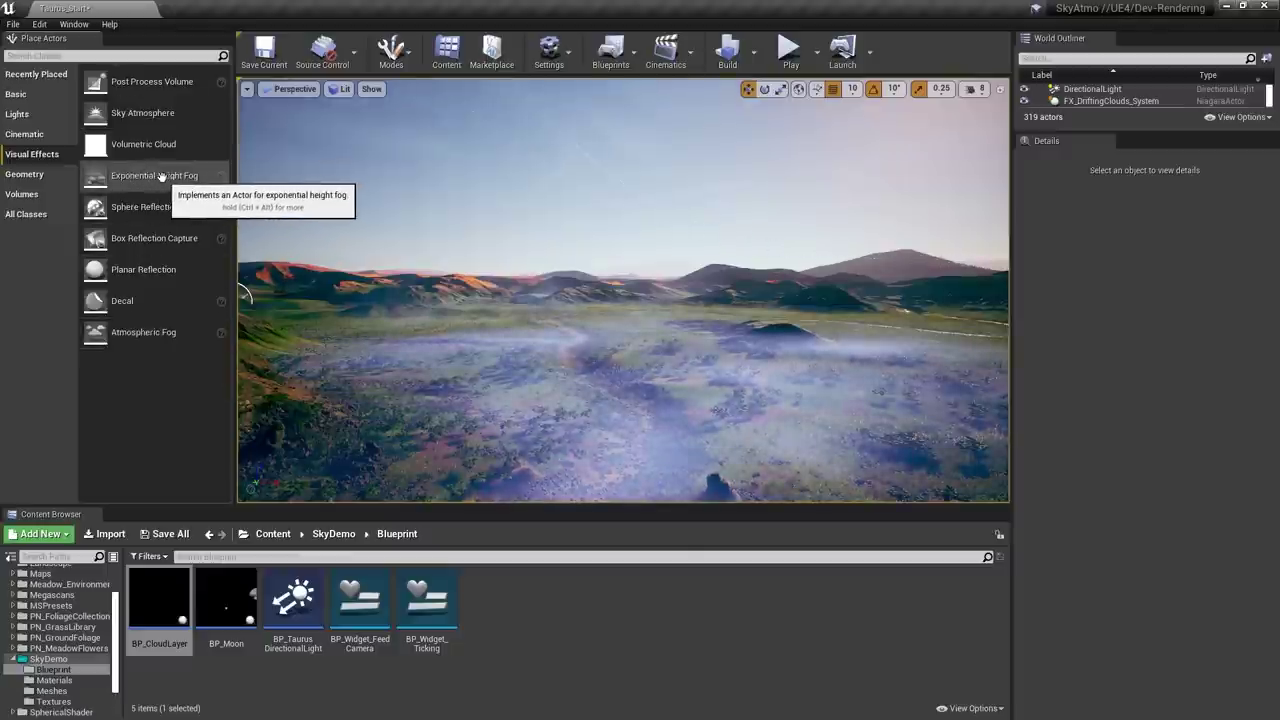
left_click_drag(154, 176, 560, 476)
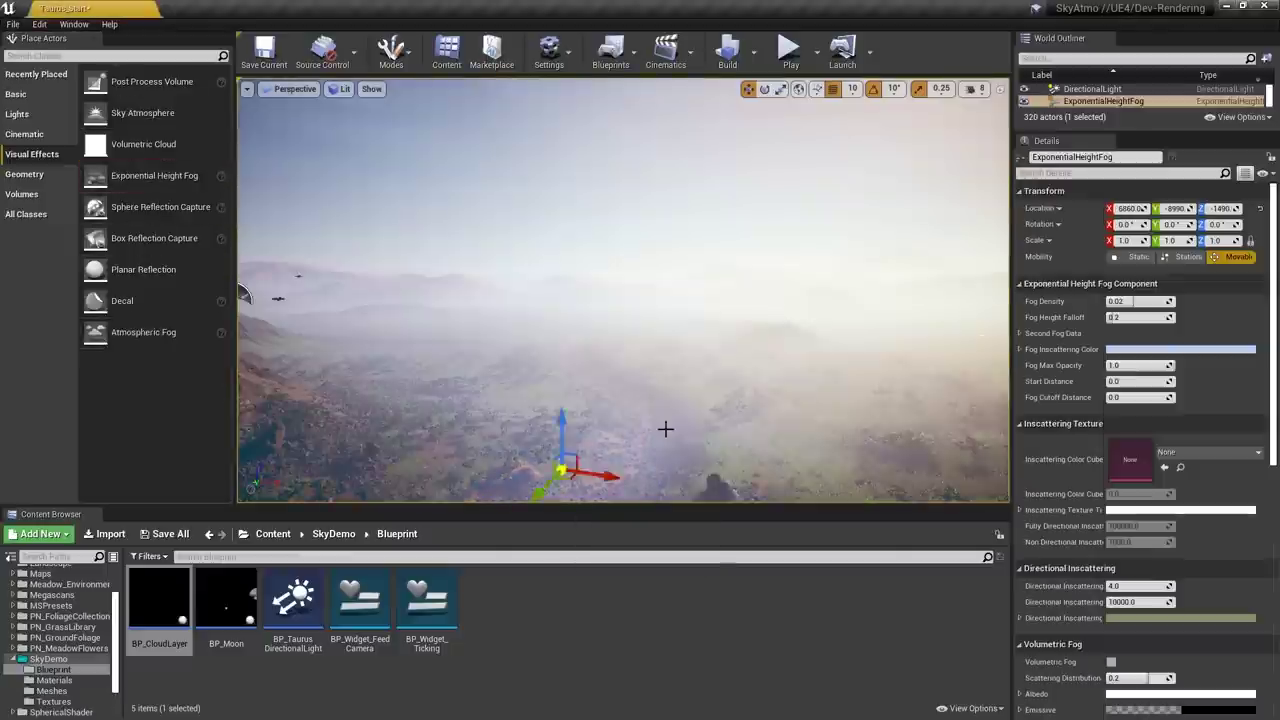
right_click_drag(666, 429, 685, 361)
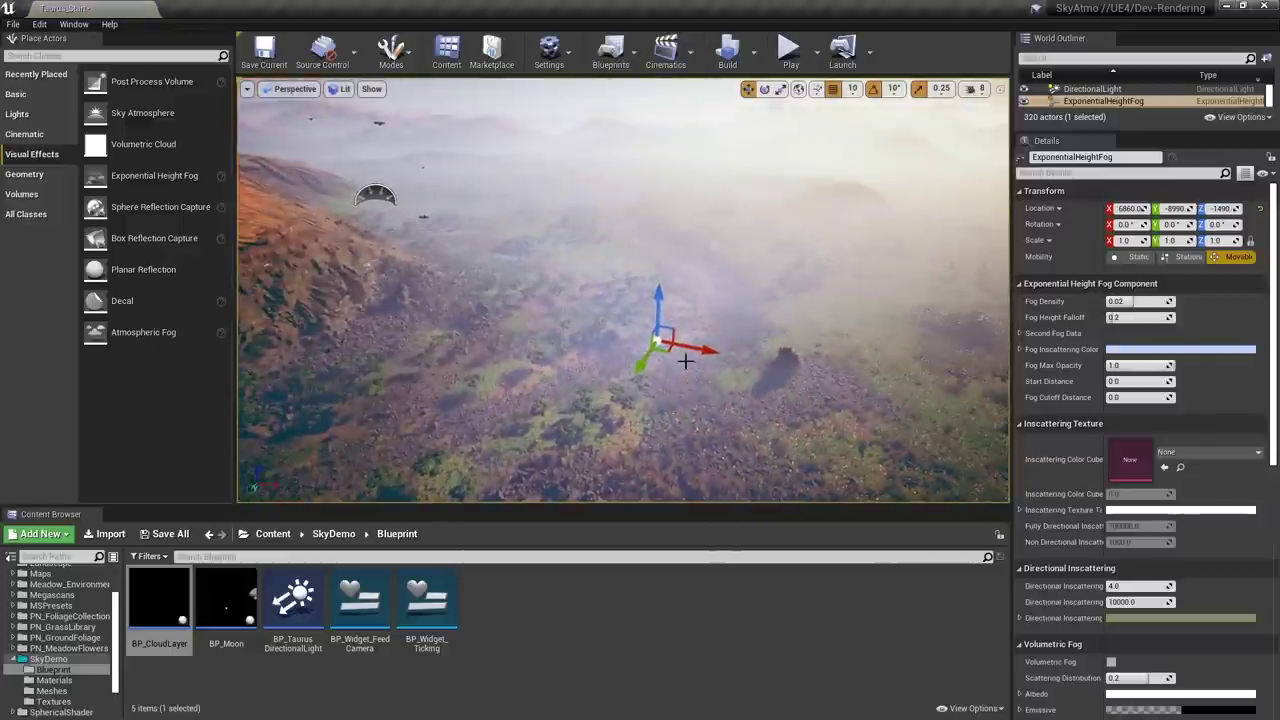
left_click_drag(420, 307, 418, 280)
right_click_drag(760, 361, 709, 361)
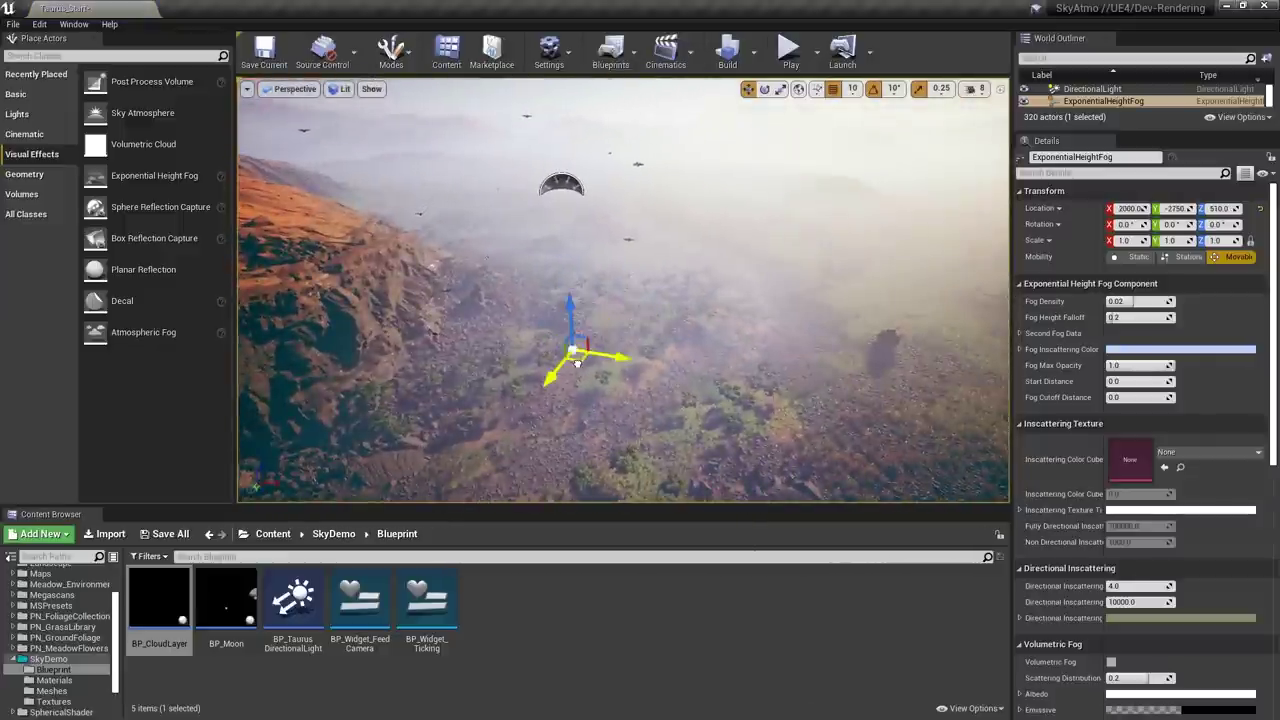
- Set the exponential height fog's Fog Height Falloff to 1.0
right_click_drag(742, 352, 730, 282)
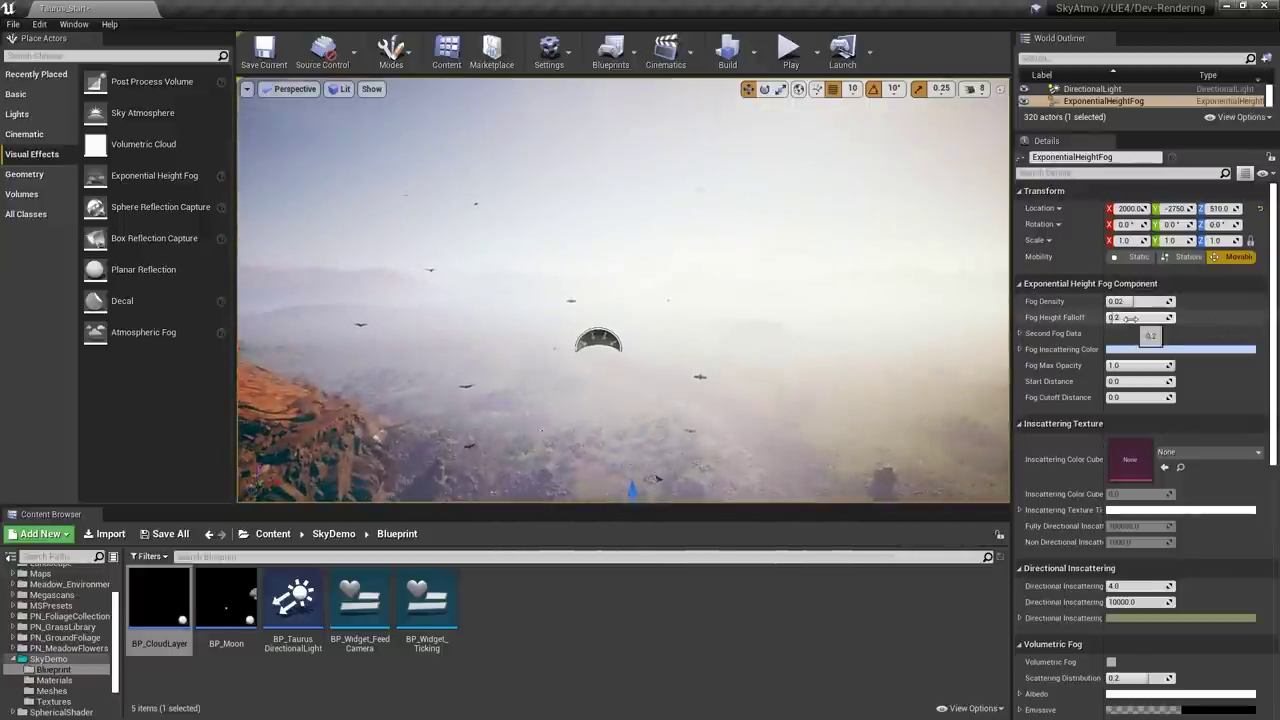
key("Return")
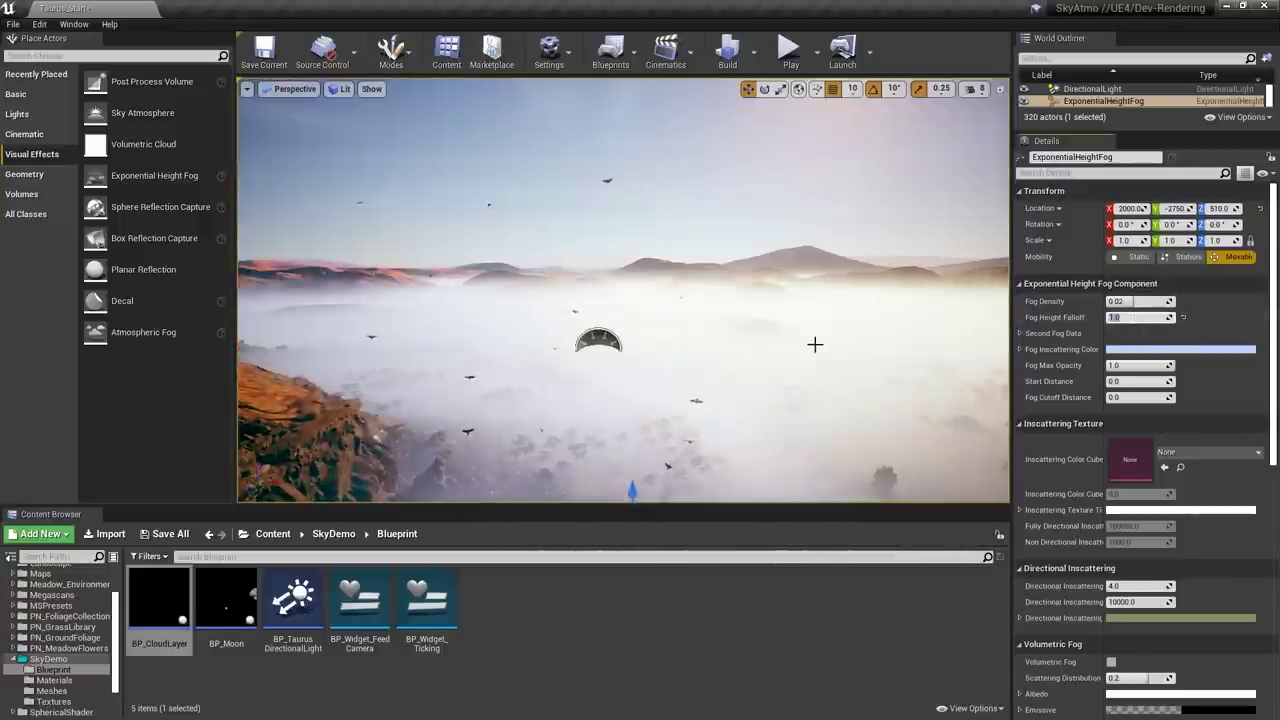
- Rotate the directional sun light through day and night positions to view how the height fog is lit
mouse_move(814, 346)
right_mouse_down()
mouse_move(796, 400)
mouse_move(782, 396)
mouse_move(798, 394)
mouse_move(803, 331)
right_mouse_up()
key("w")
key("ctrl+l")
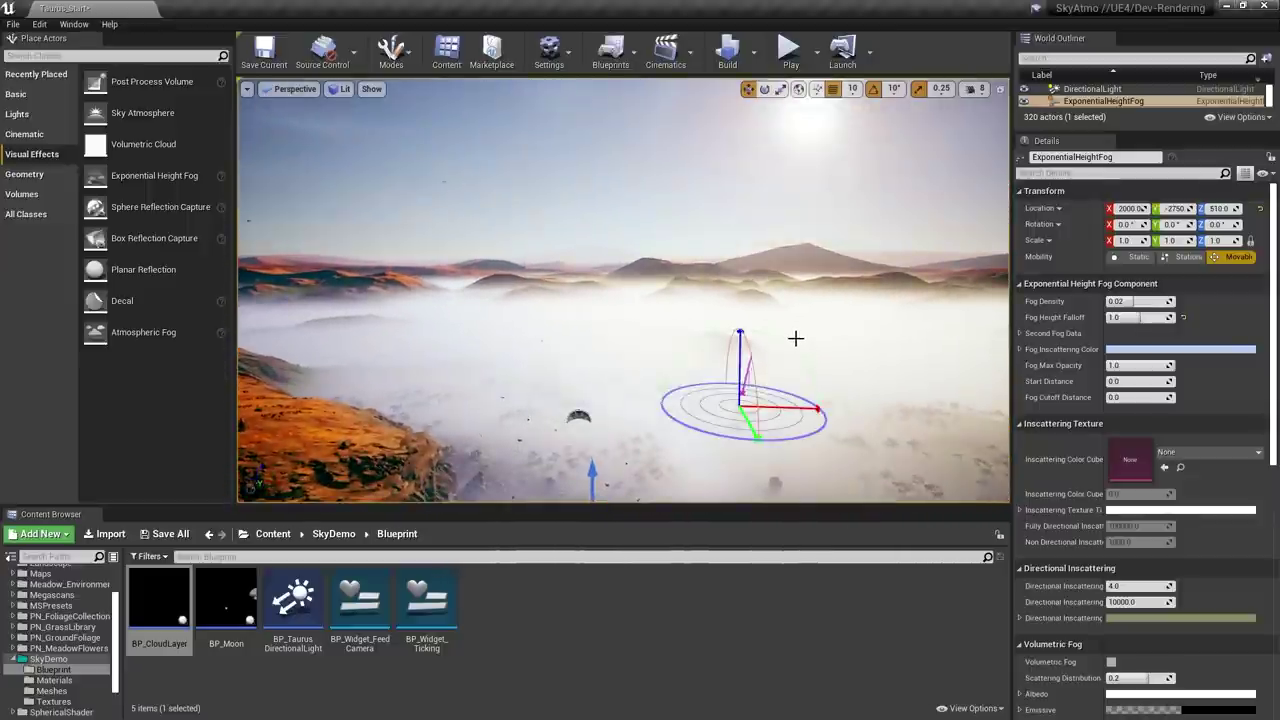
key("ctrl+l")
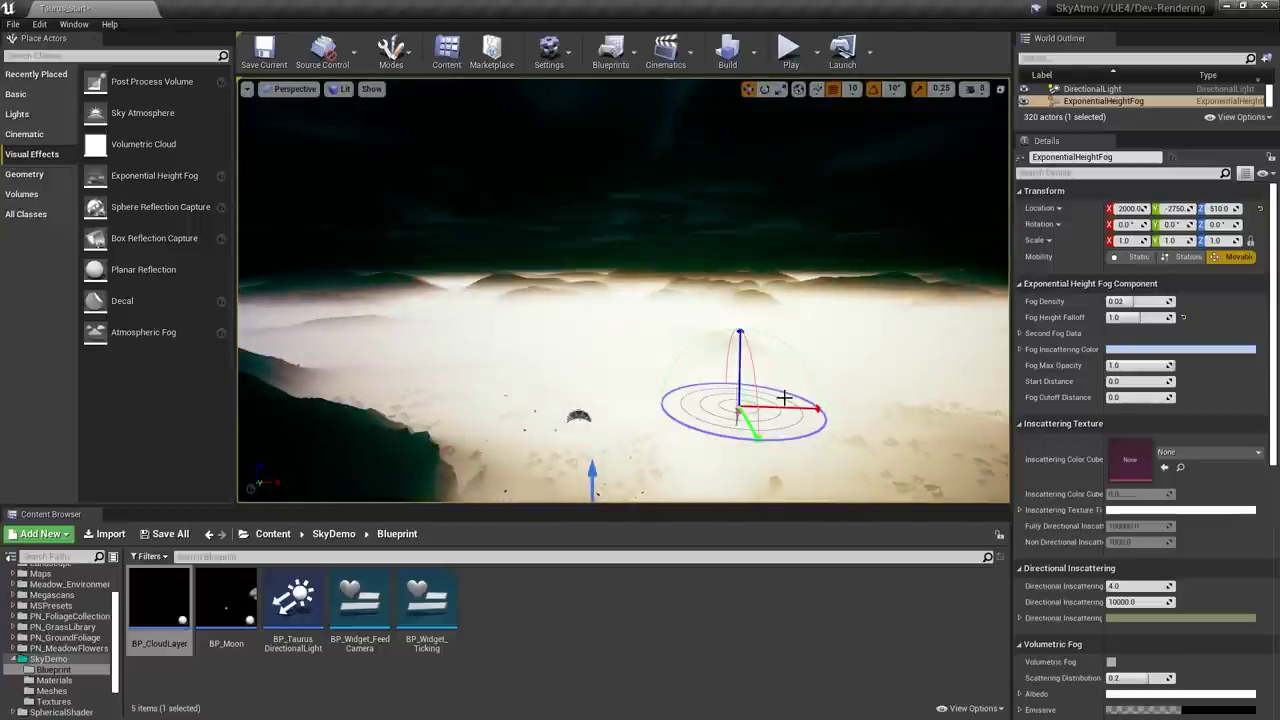
key("ctrl+l")
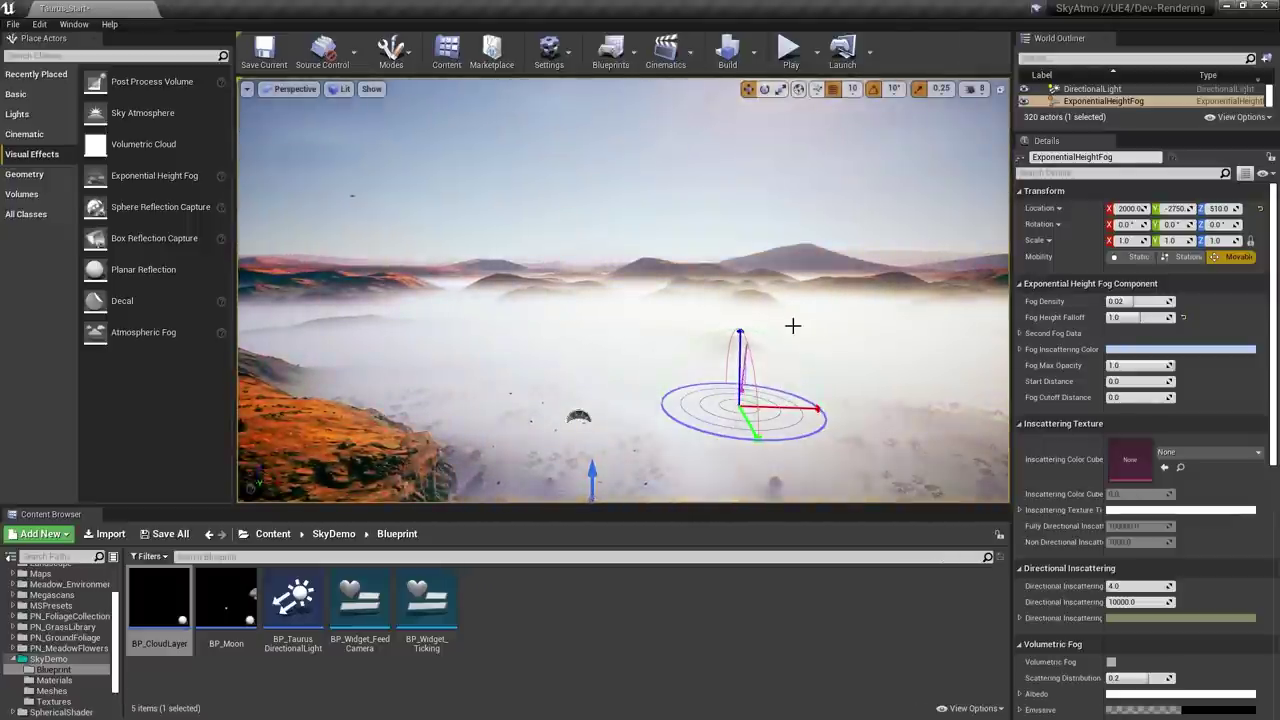
key("ctrl+l")
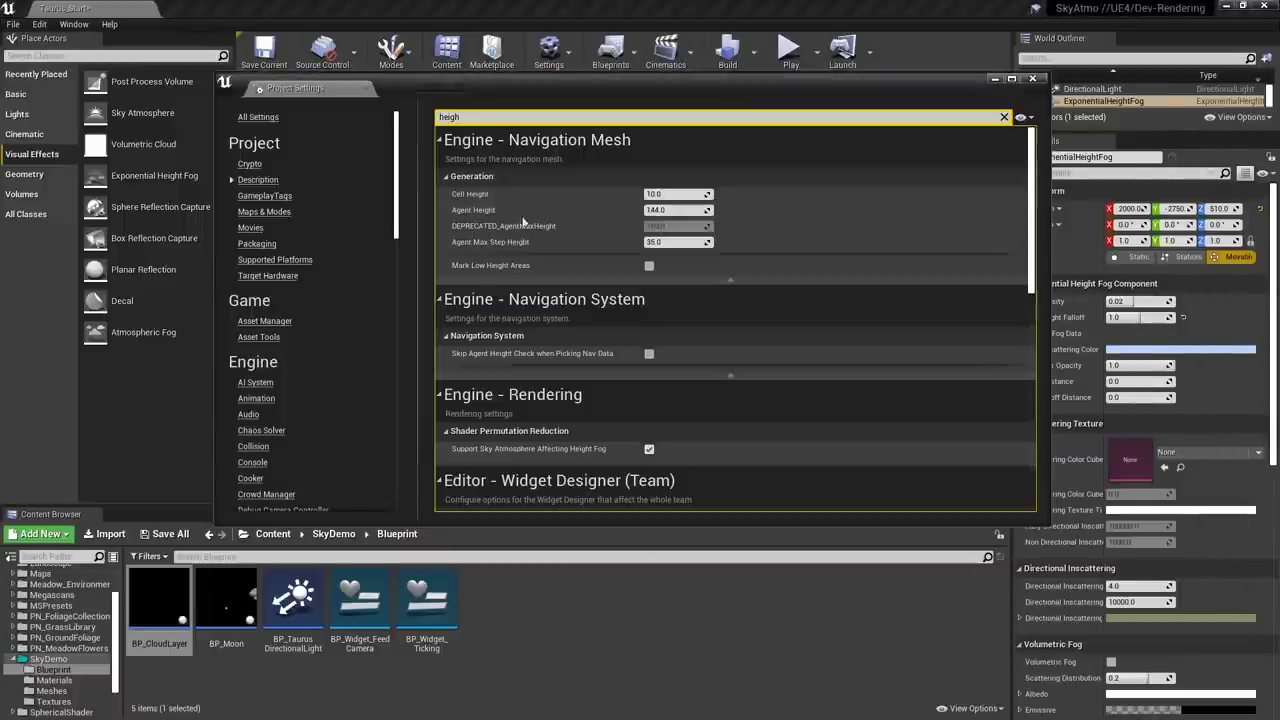
- Check the Support Sky Atmosphere Affecting Height Fog project setting, and set the fog's inscattering and directional inscattering colors to black
mouse_move(539, 452)
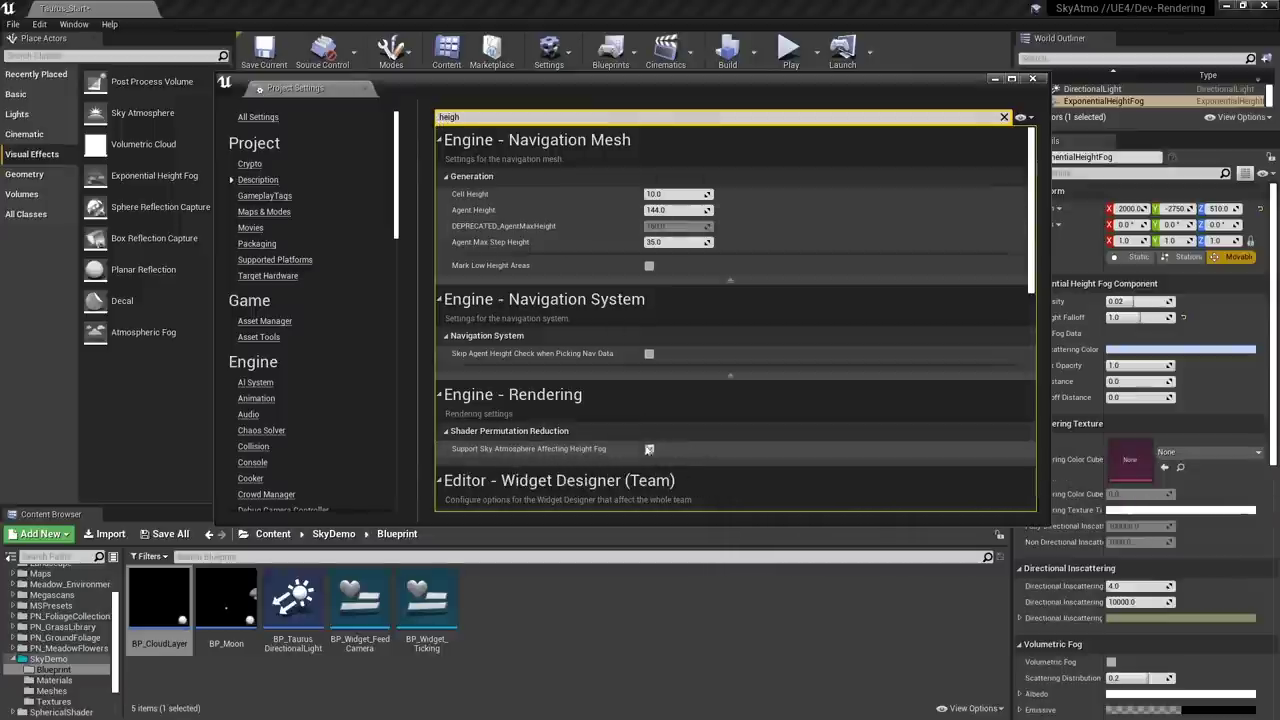
middle_click(295, 92)
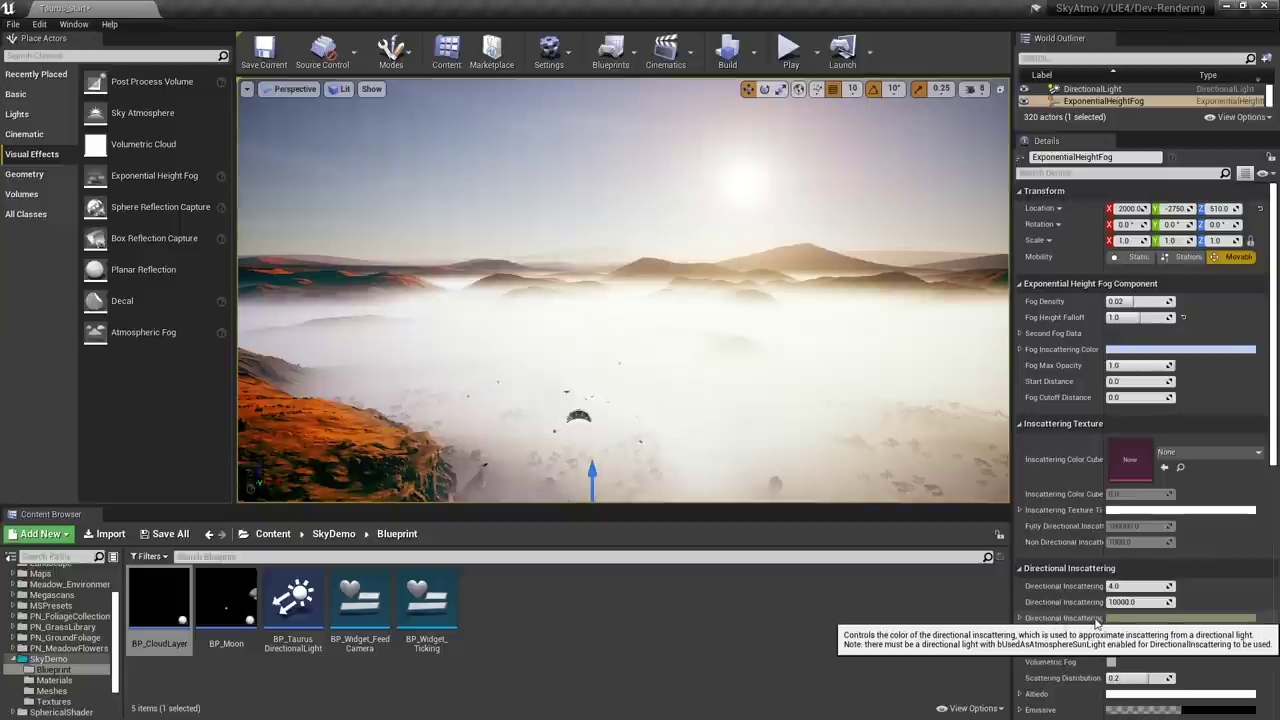
left_click(1149, 351)
left_click_drag(1048, 482, 1050, 540)
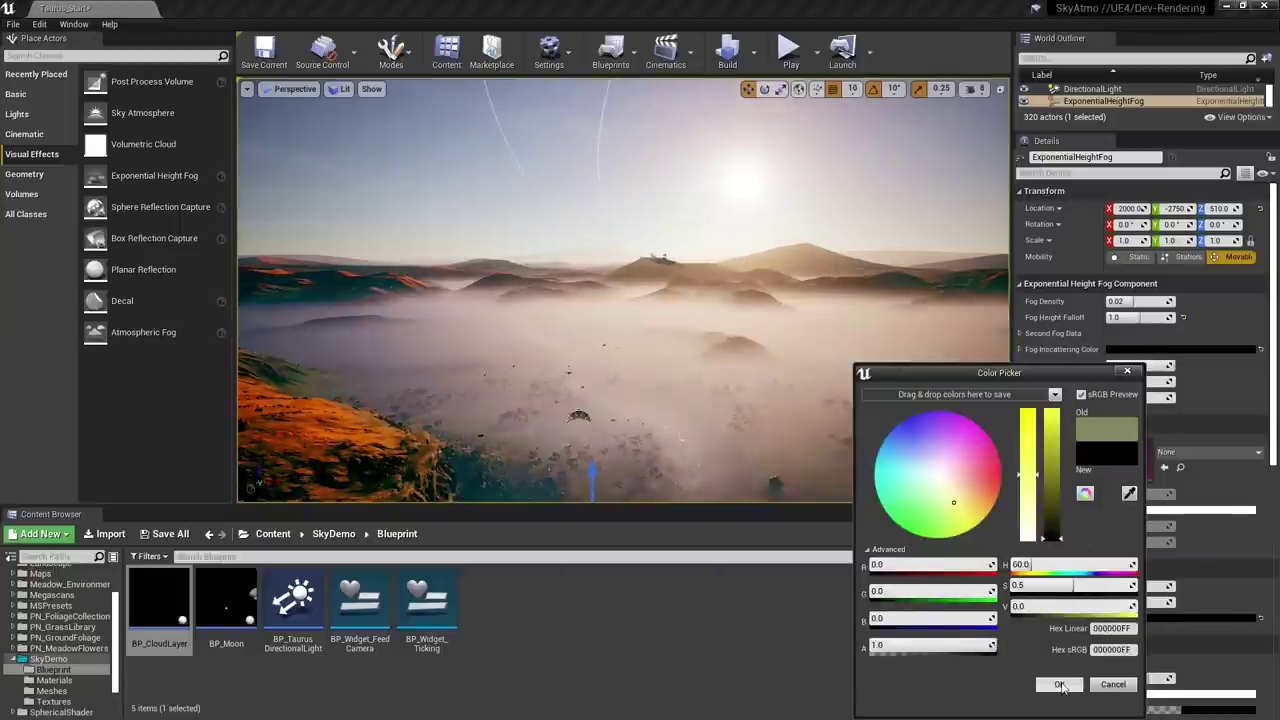
left_click(1060, 685)
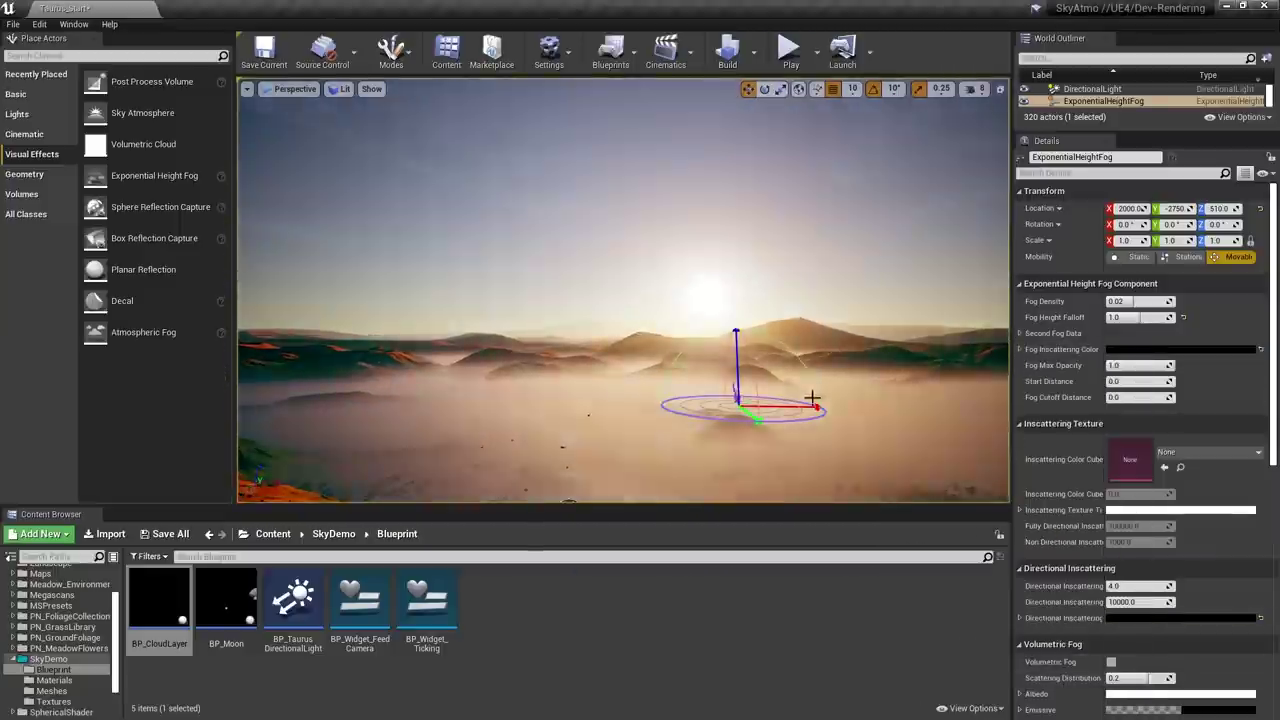
- Rotate the sun below the horizon and back to sunset to view the atmosphere's color on the black-inscattering fog
key("ctrl+l")
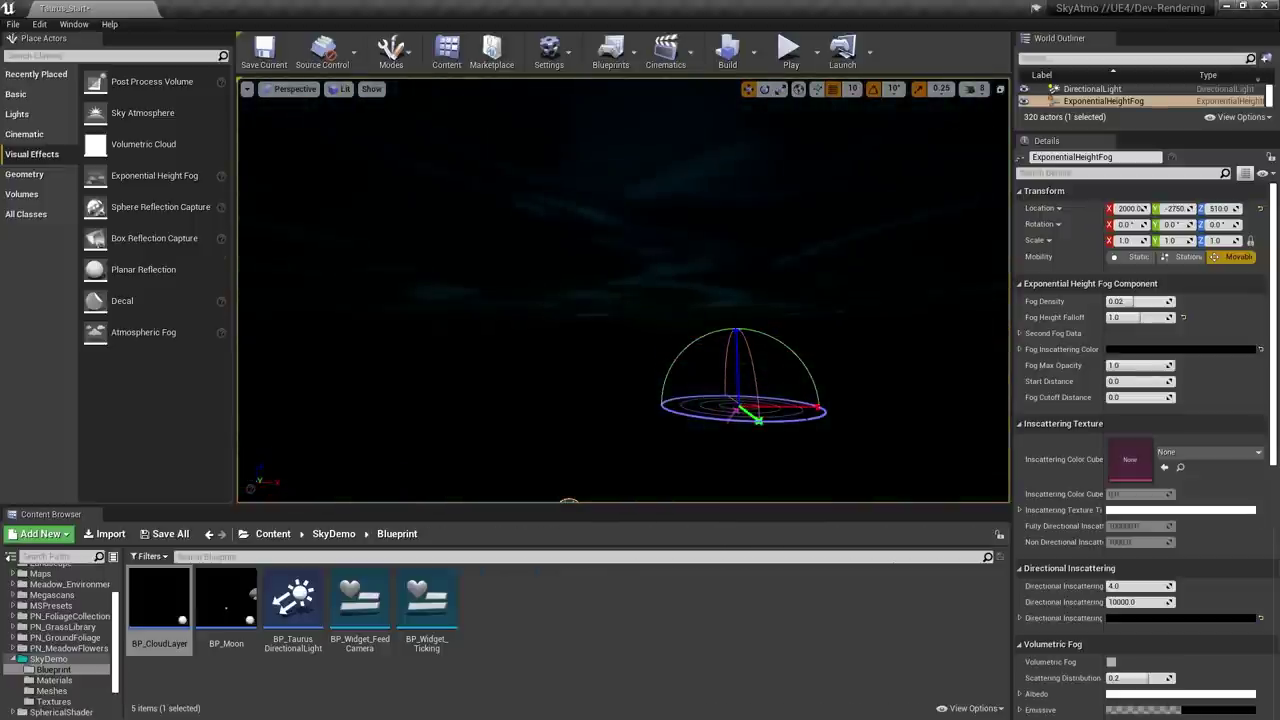
key("ctrl+l")
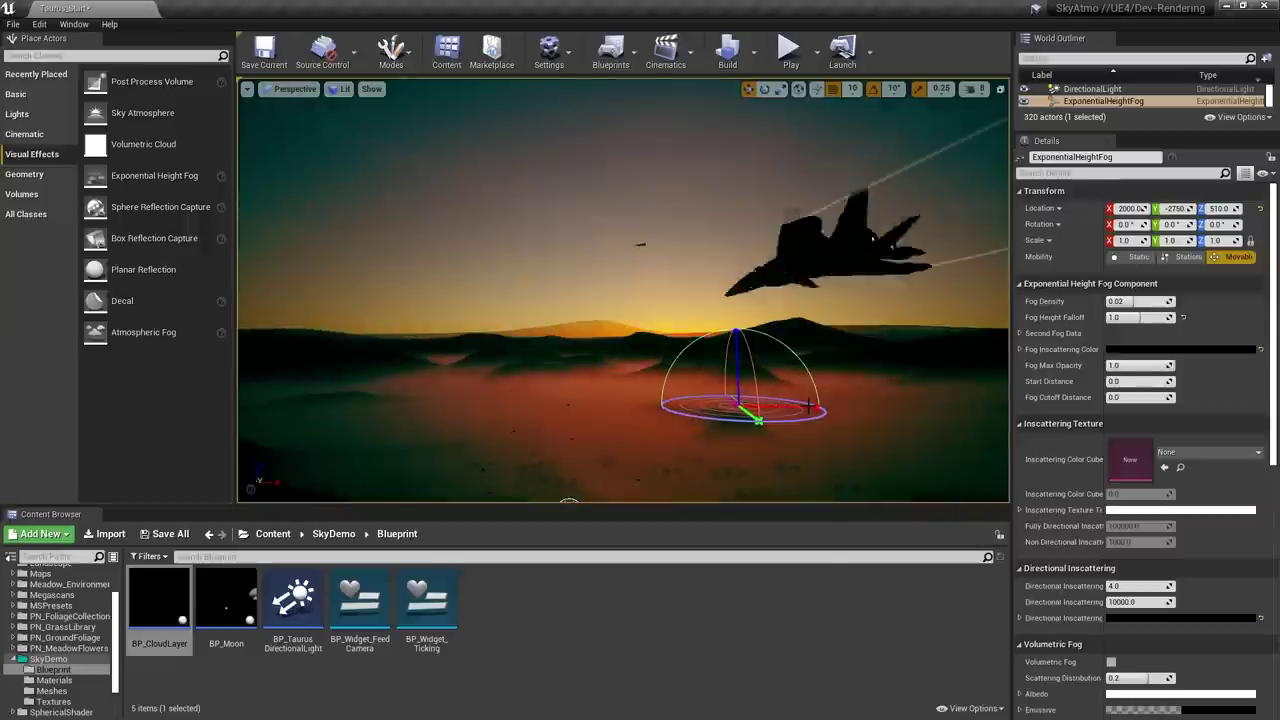
- Rotate the sun between daylight and dusk to examine the black-inscattering fog over the hills and among the trees
key("ctrl+l")
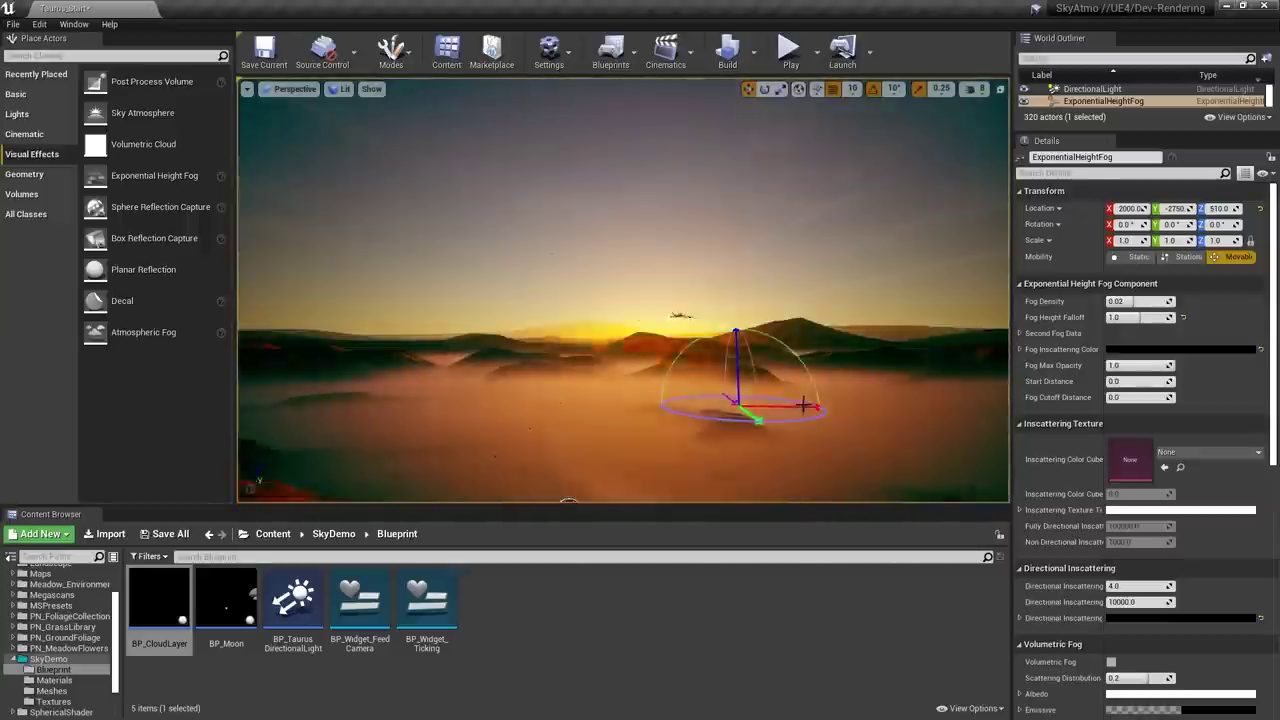
right_click_drag(803, 404, 960, 370)
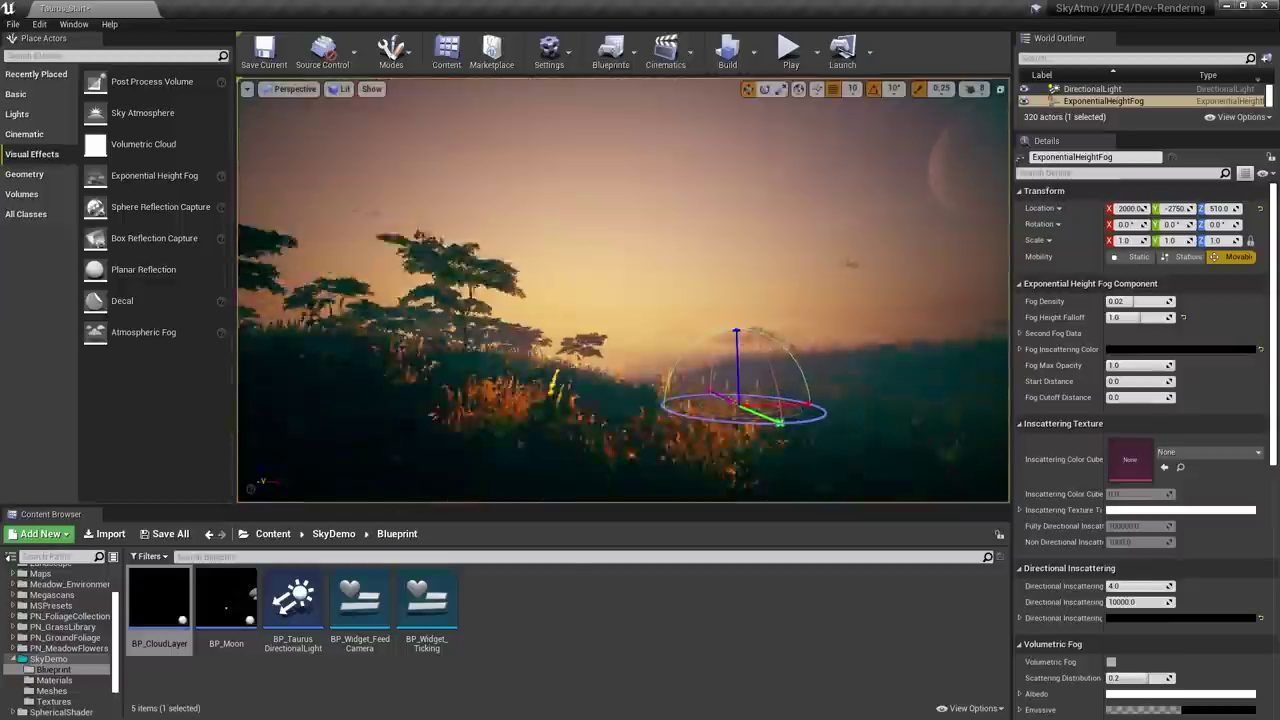
key("ctrl+l")
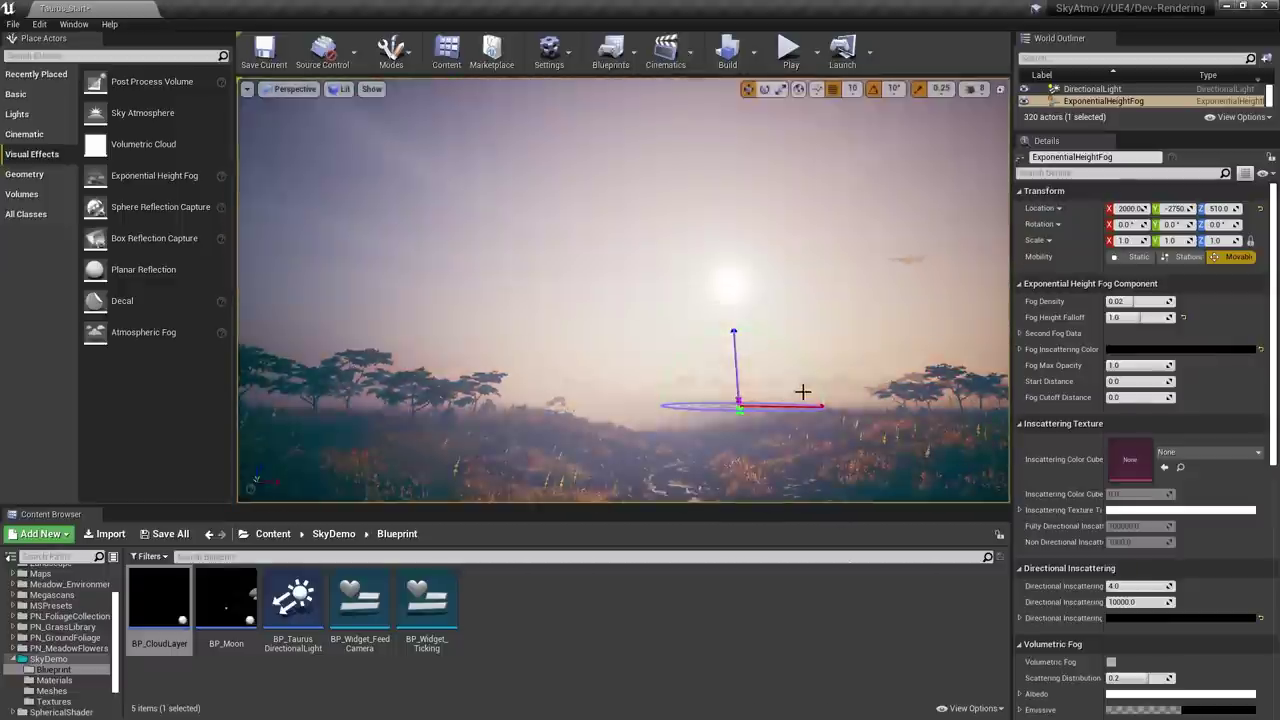
key("ctrl+l")
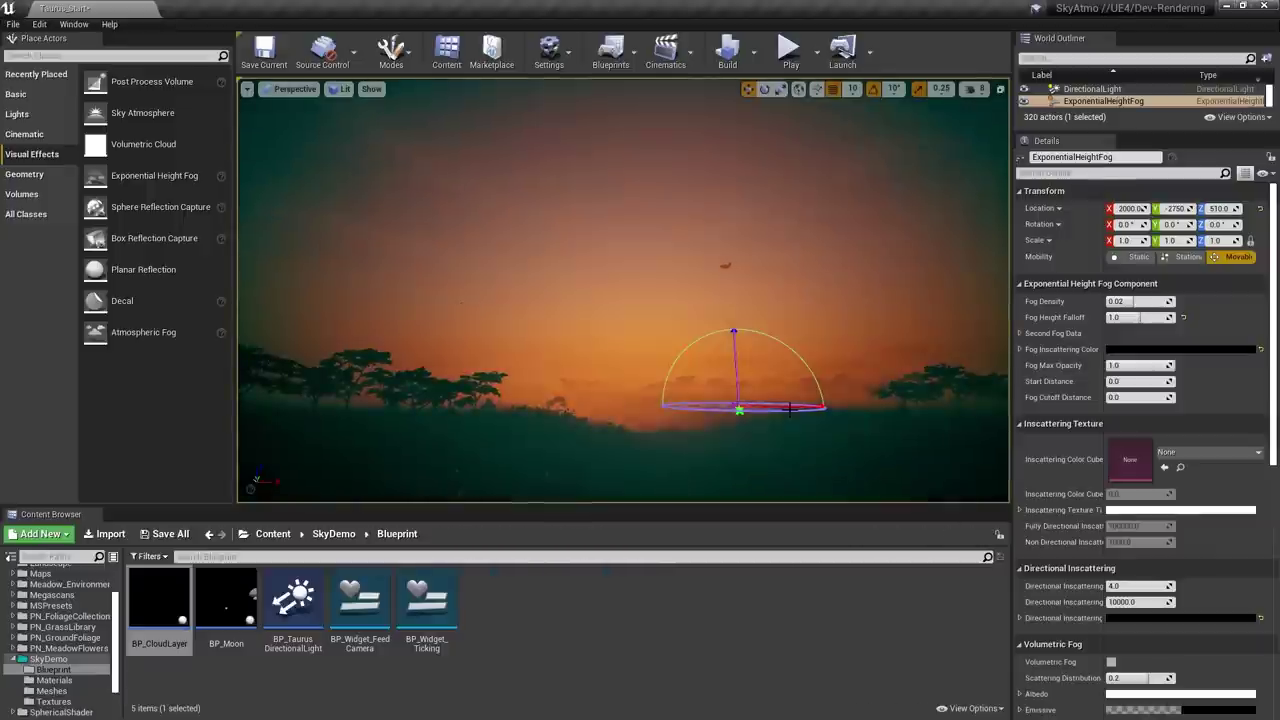
right_click_drag(790, 409, 780, 360)
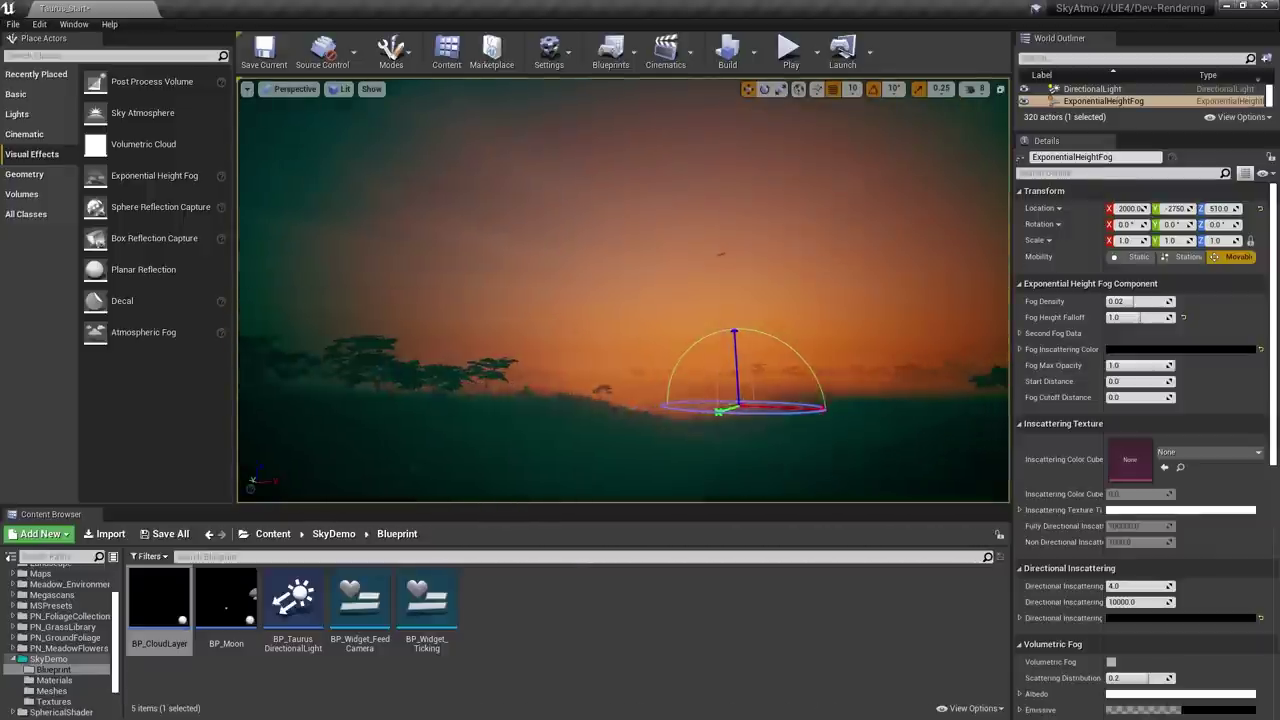
right_click_drag(610, 367, 522, 434)
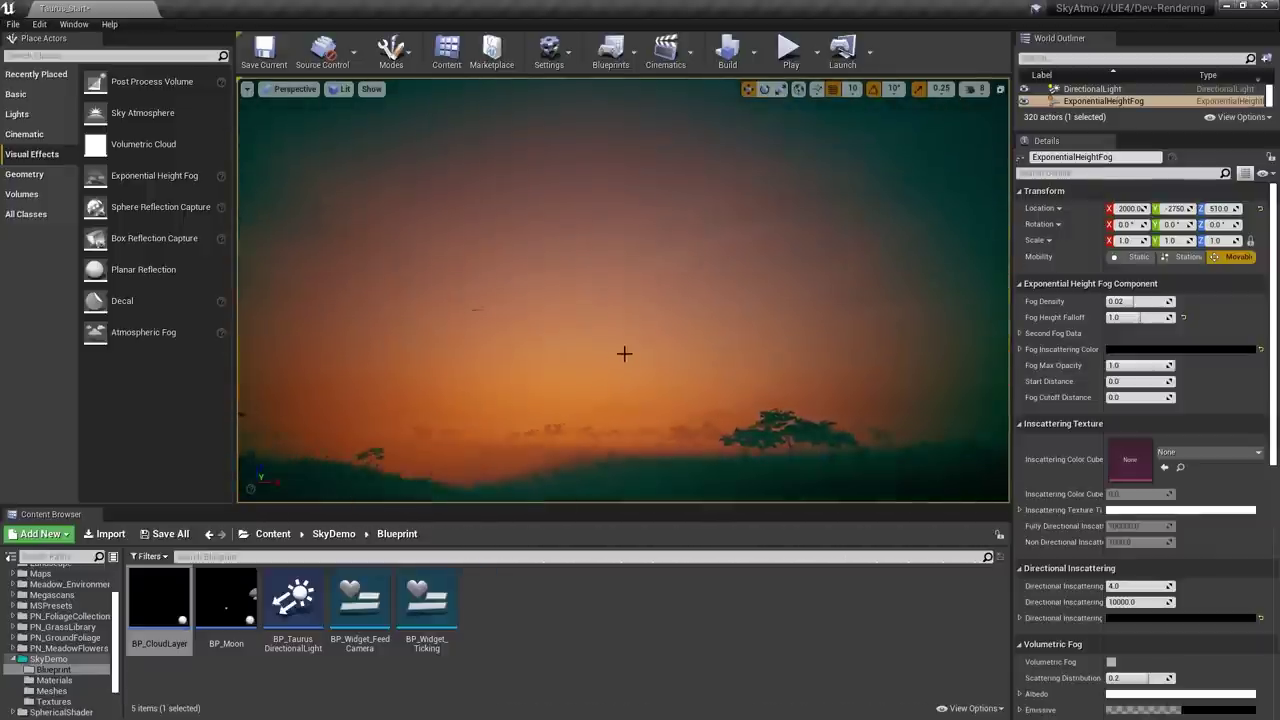
key("ctrl+l")
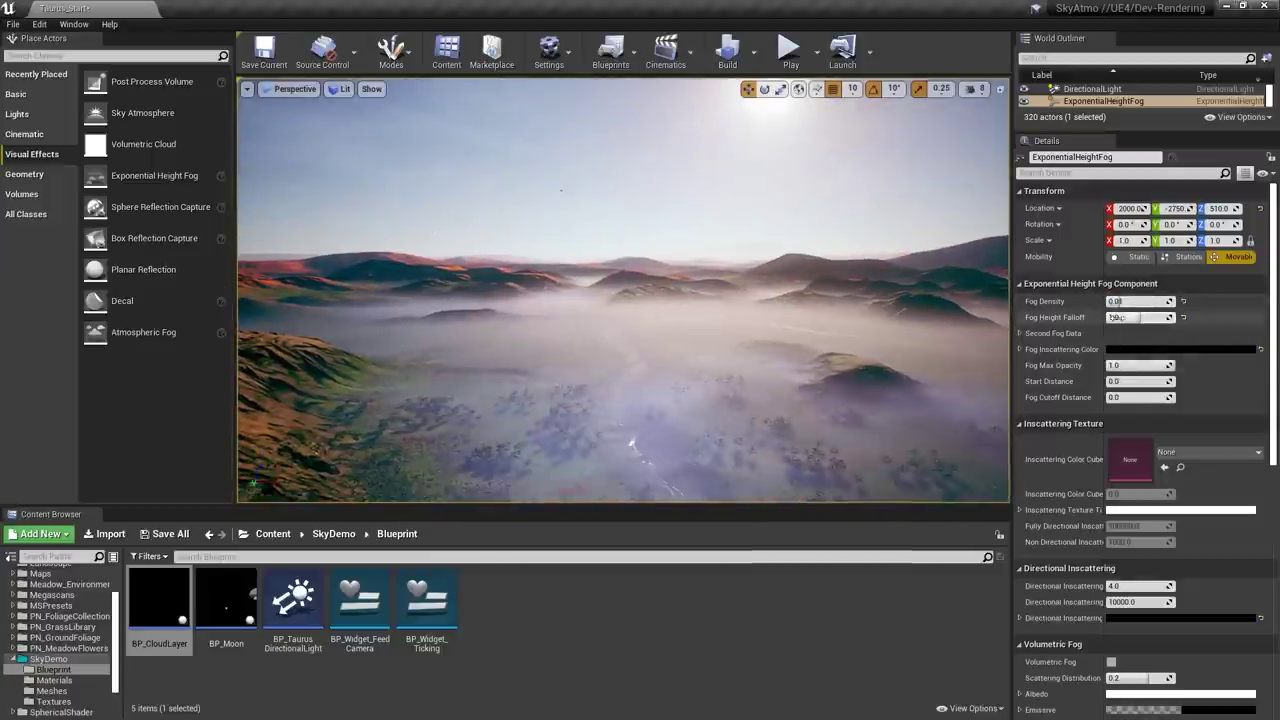
- Lower the exponential height fog's Fog Density and clear the asset selection in the Blueprint folder
left_click_drag(1149, 301, 1133, 301)
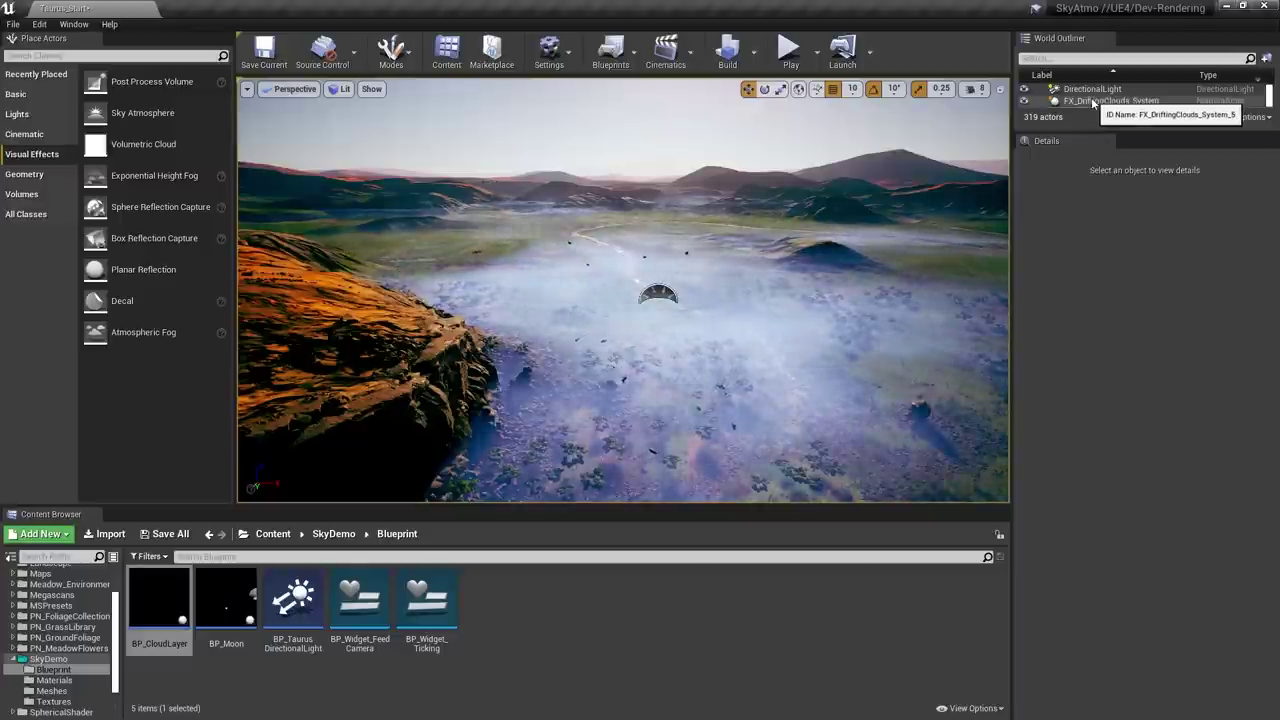
right_click_drag(631, 349, 684, 304)
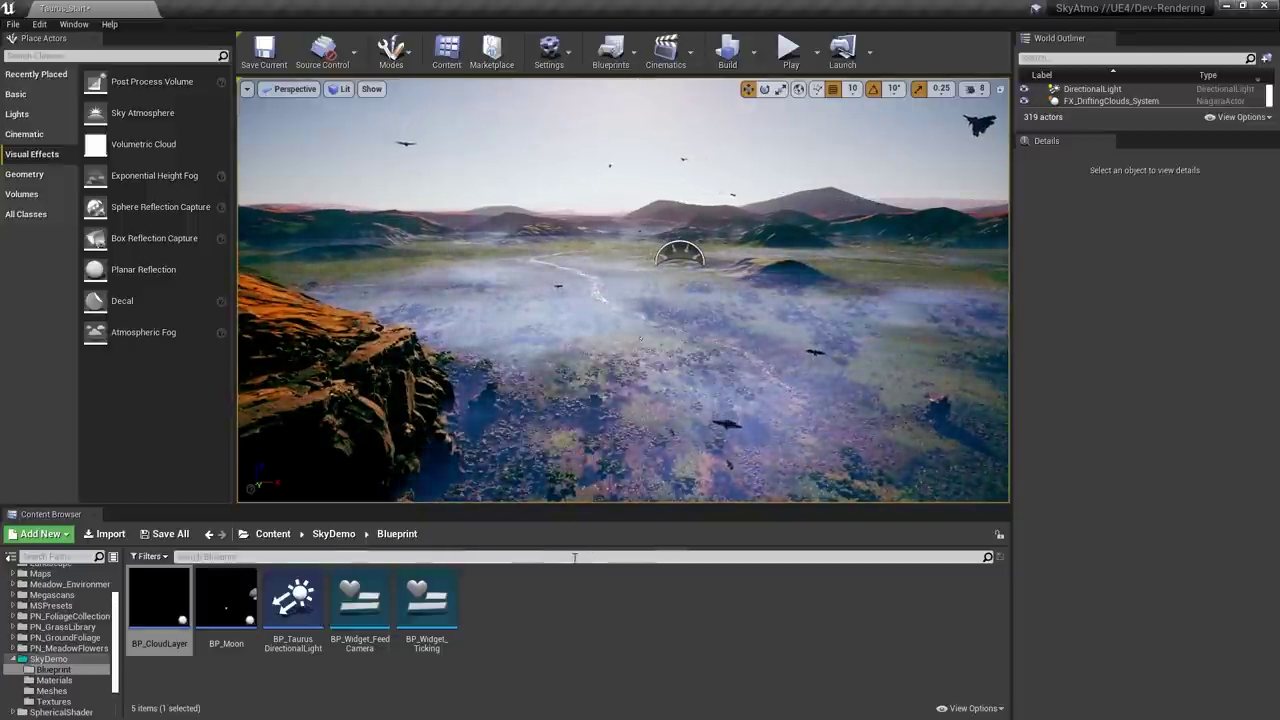
left_click(283, 692)
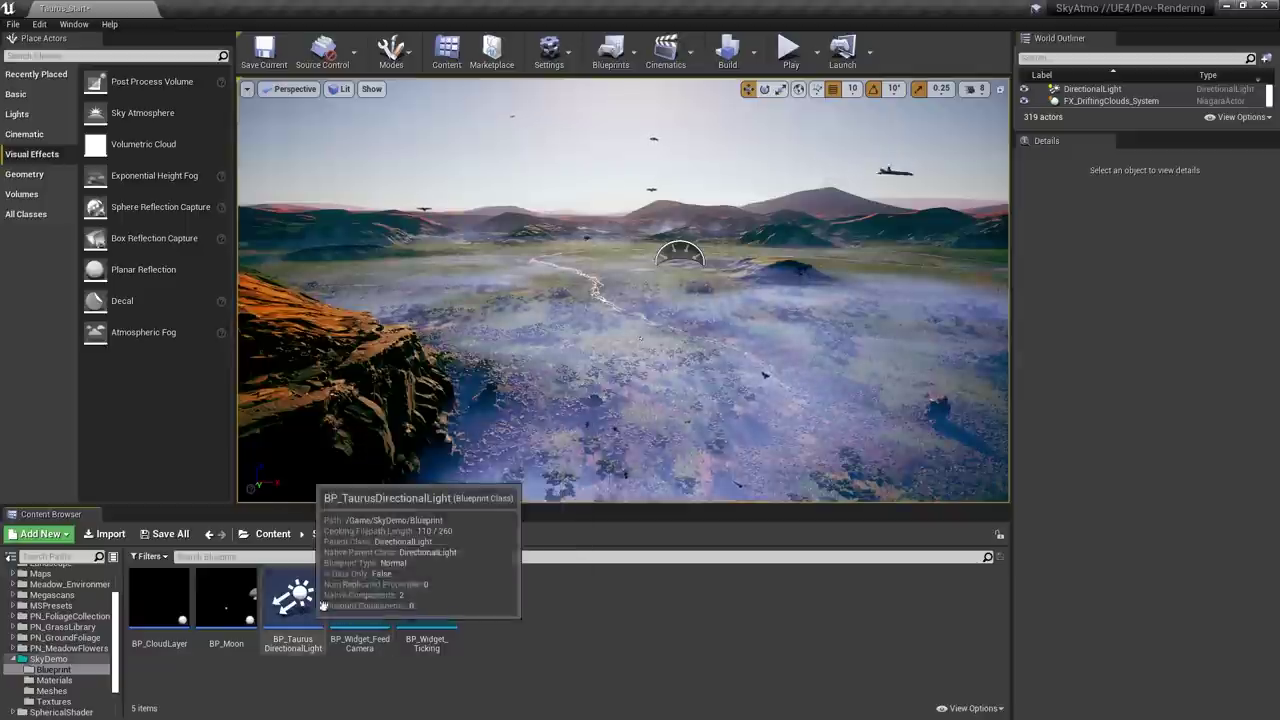
- Rotate the sun across the sky to view how the light falls on the misty valley
right_click_drag(601, 393, 679, 315)
key("ctrl+l")
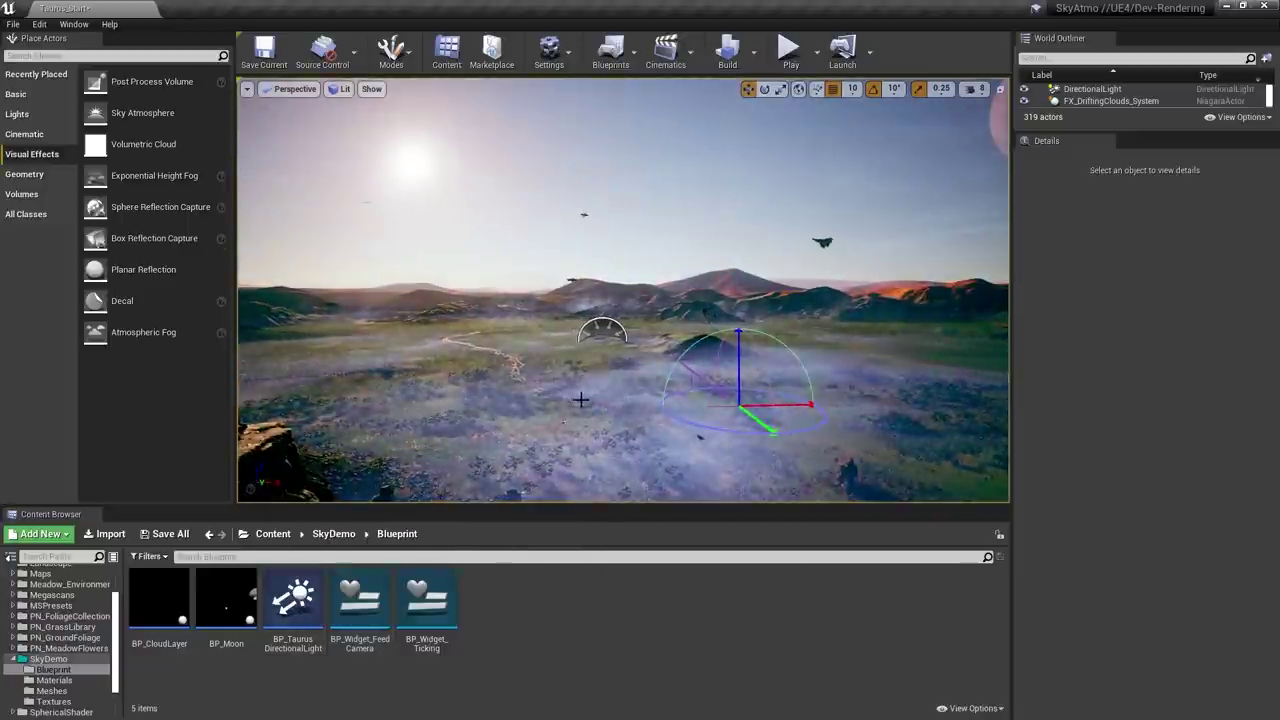
right_click_drag(574, 406, 527, 446)
right_click_drag(612, 378, 569, 436)
key("ctrl+l")
- Delete the existing DirectionalLight and place BP_TaurusDirectionalLight in the level above the valley in its place
left_click(548, 376)
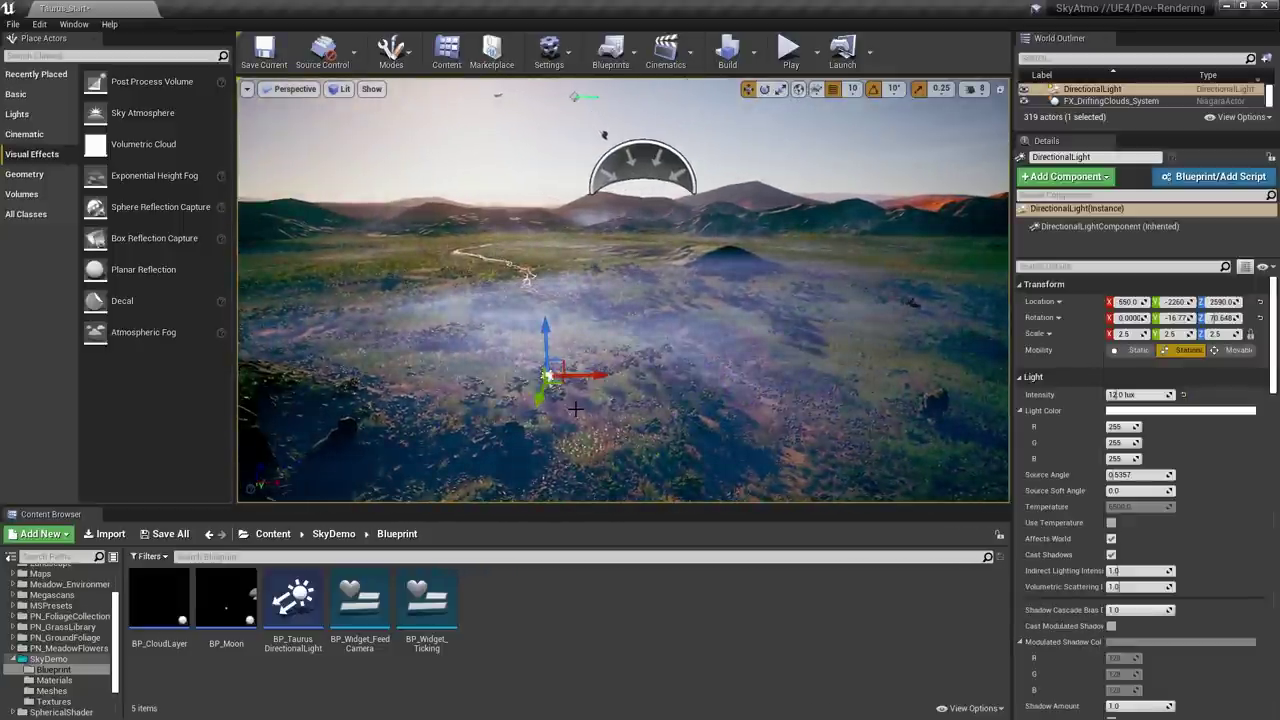
right_click_drag(548, 376, 518, 458)
right_click_drag(555, 402, 558, 410)
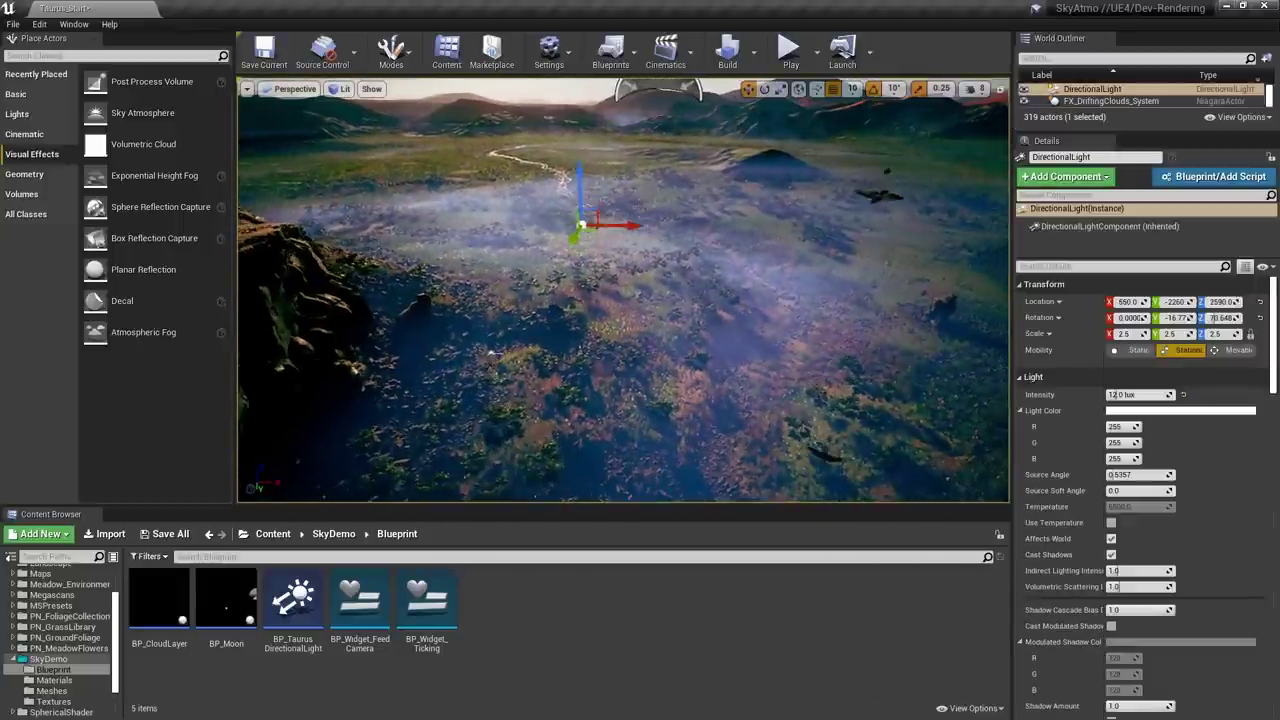
key("Delete")
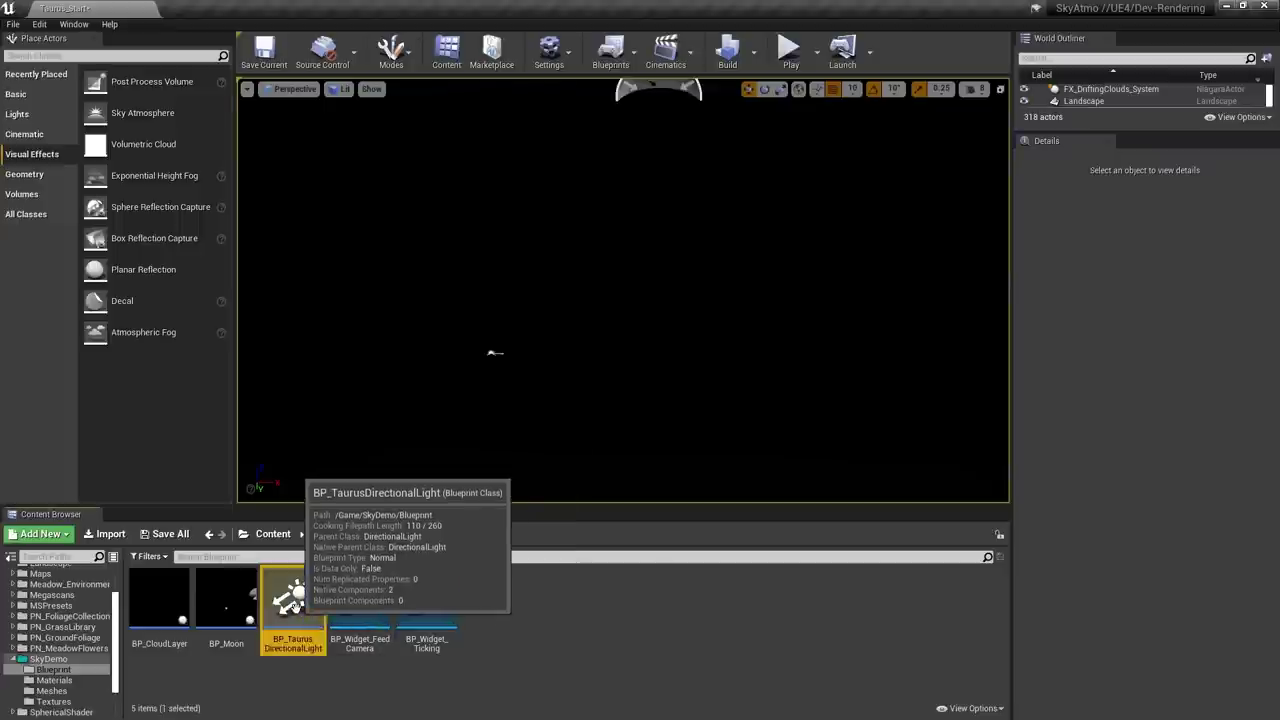
left_click_drag(293, 600, 592, 402)
left_click_drag(591, 362, 584, 155)
right_click_drag(694, 309, 690, 215)
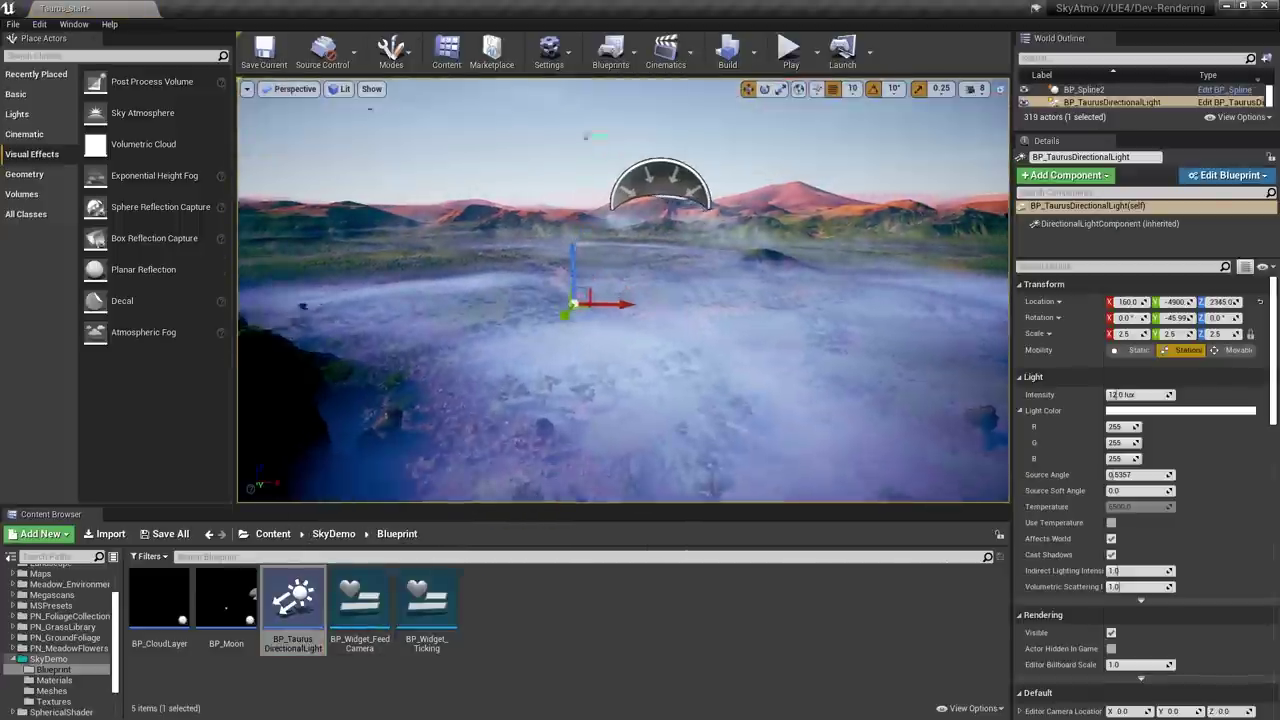
- Set the BP_TaurusDirectionalLight's mobility to Movable and rotate the sun to a new position in the sky
left_click(1238, 351)
right_click_drag(646, 446, 623, 394)
key("ctrl+l")
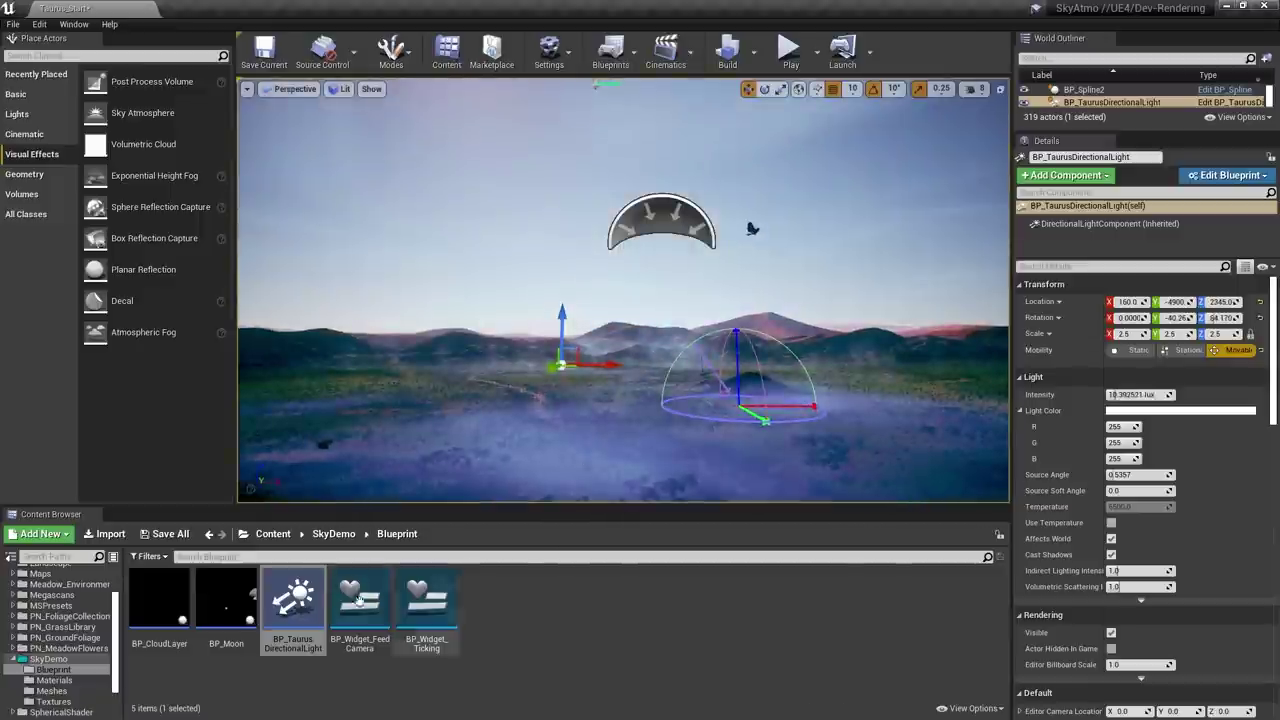
- Open the BP_TaurusDirectionalLight blueprint and examine the moon rotation nodes in its Construction Script
right_click(293, 600)
left_click(345, 301)
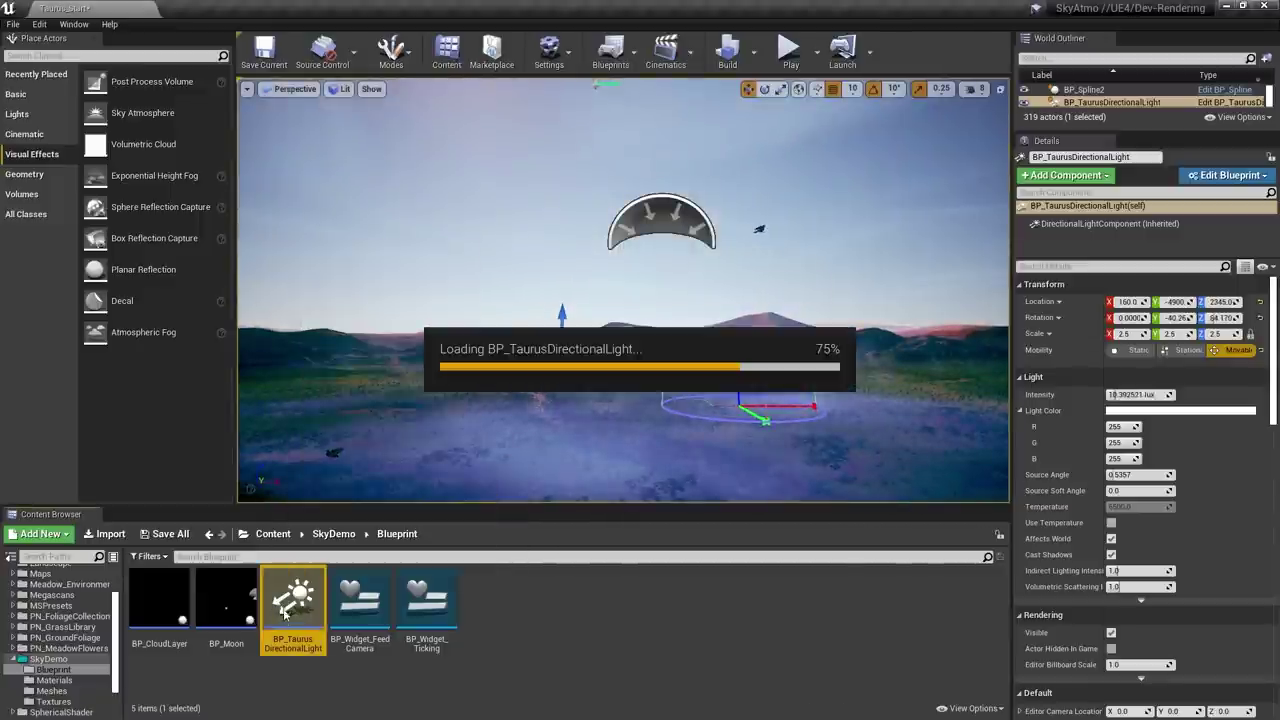
left_click_drag(778, 65, 652, 66)
scroll(474, 258, "down", 7)
right_click_drag(474, 255, 569, 517)
right_click_drag(715, 381, 664, 218)
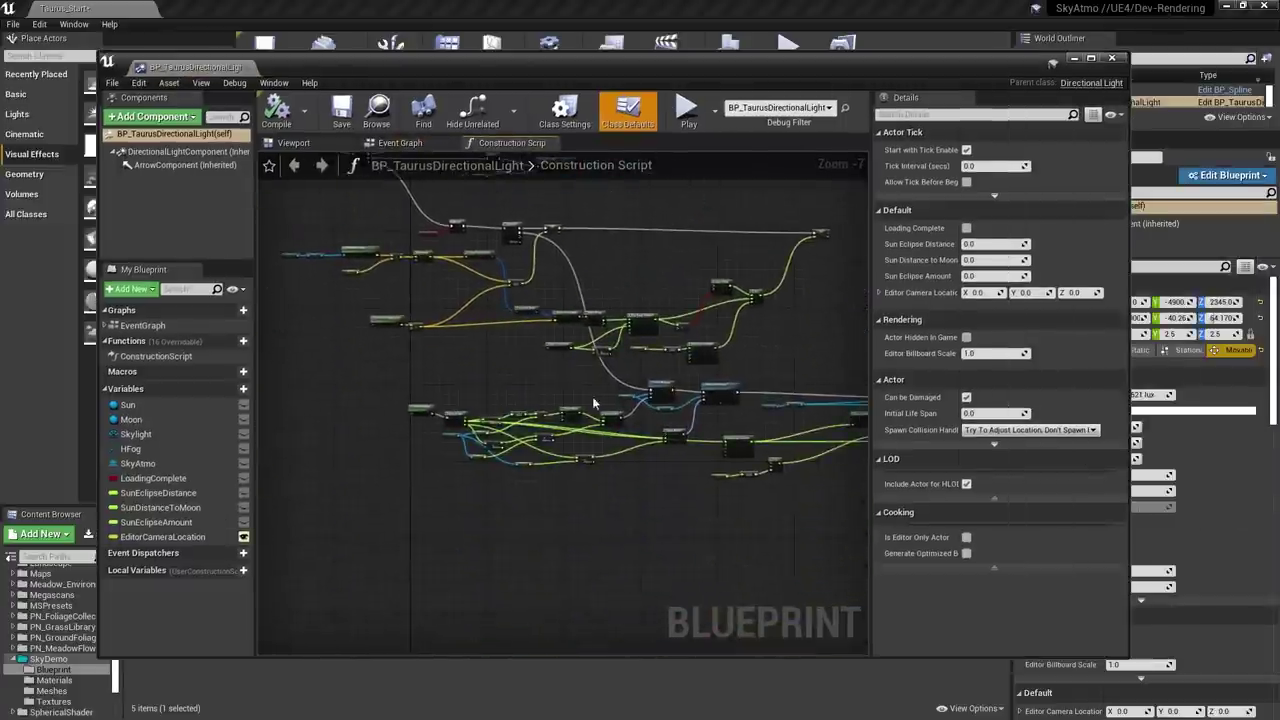
scroll(596, 406, "up", 6)
left_click_drag(1129, 193, 1195, 193)
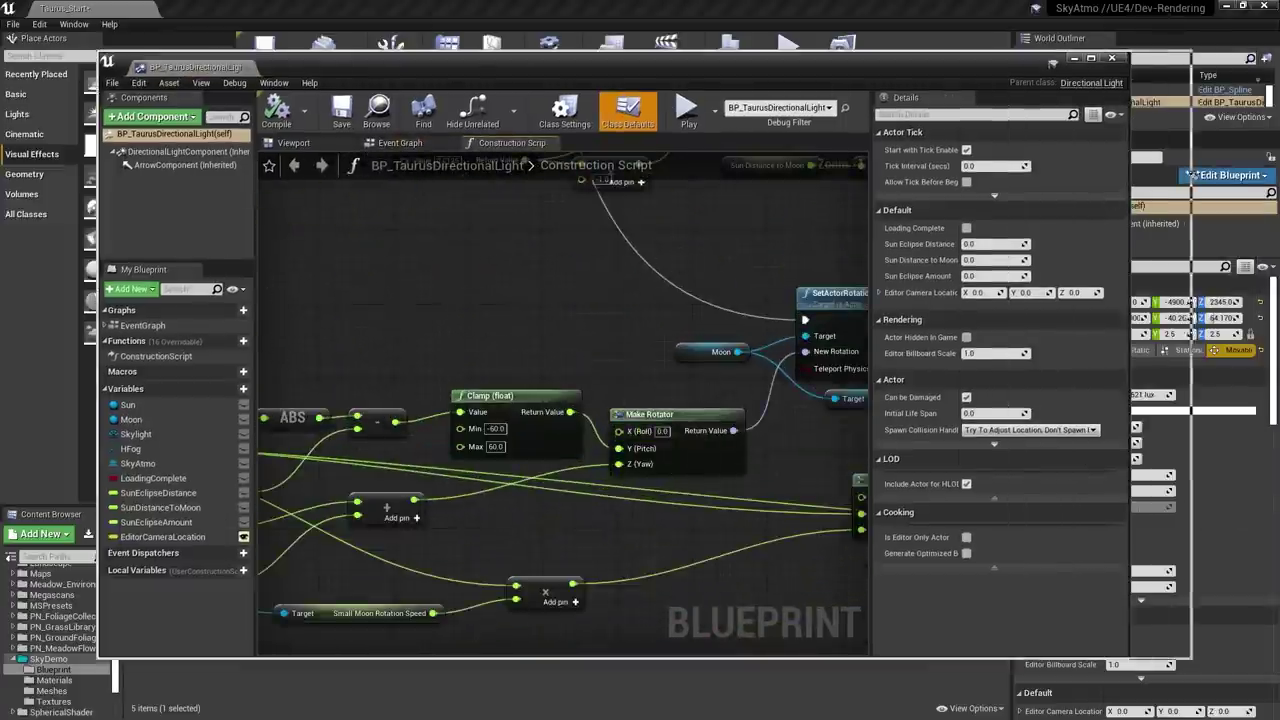
- Return to the level and rotate the sun toward the moon to view the eclipse dimming the light
left_click(744, 24)
right_click_drag(823, 398, 820, 310)
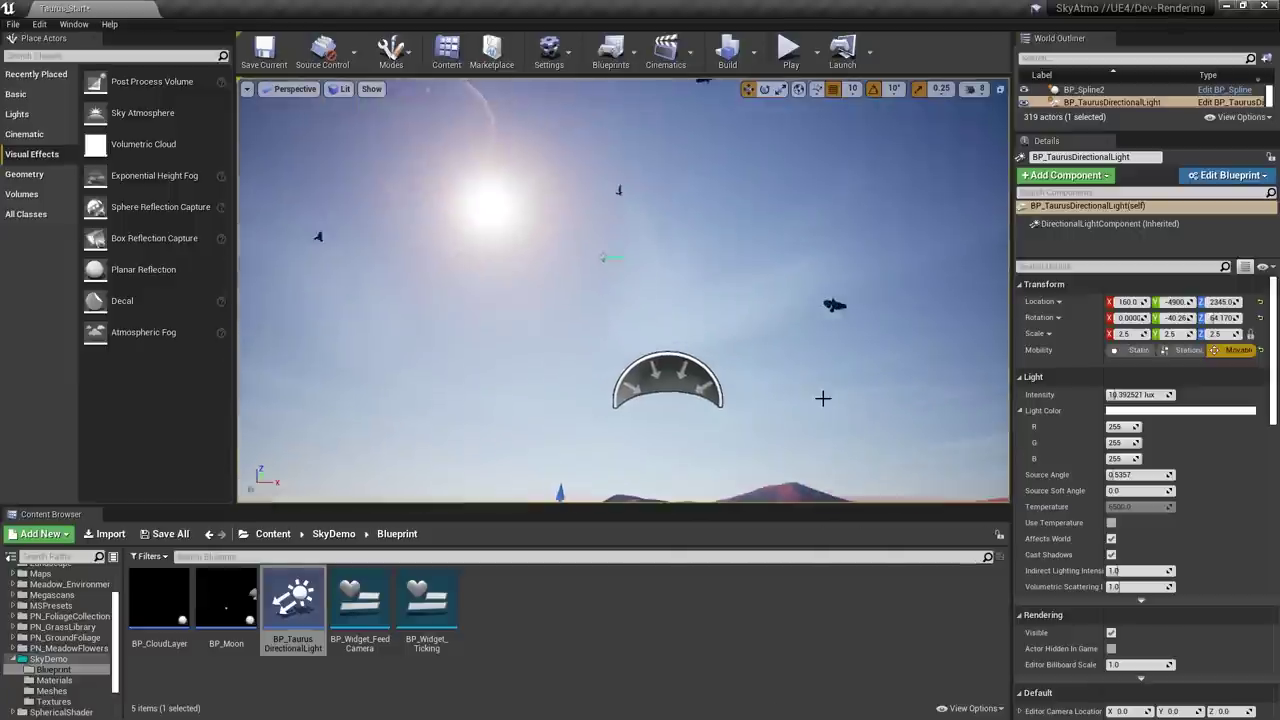
key("ctrl+l")
left_click_drag(834, 429, 821, 380)
mouse_move(821, 380)
right_mouse_down()
mouse_move(816, 460)
mouse_move(818, 375)
right_mouse_up()
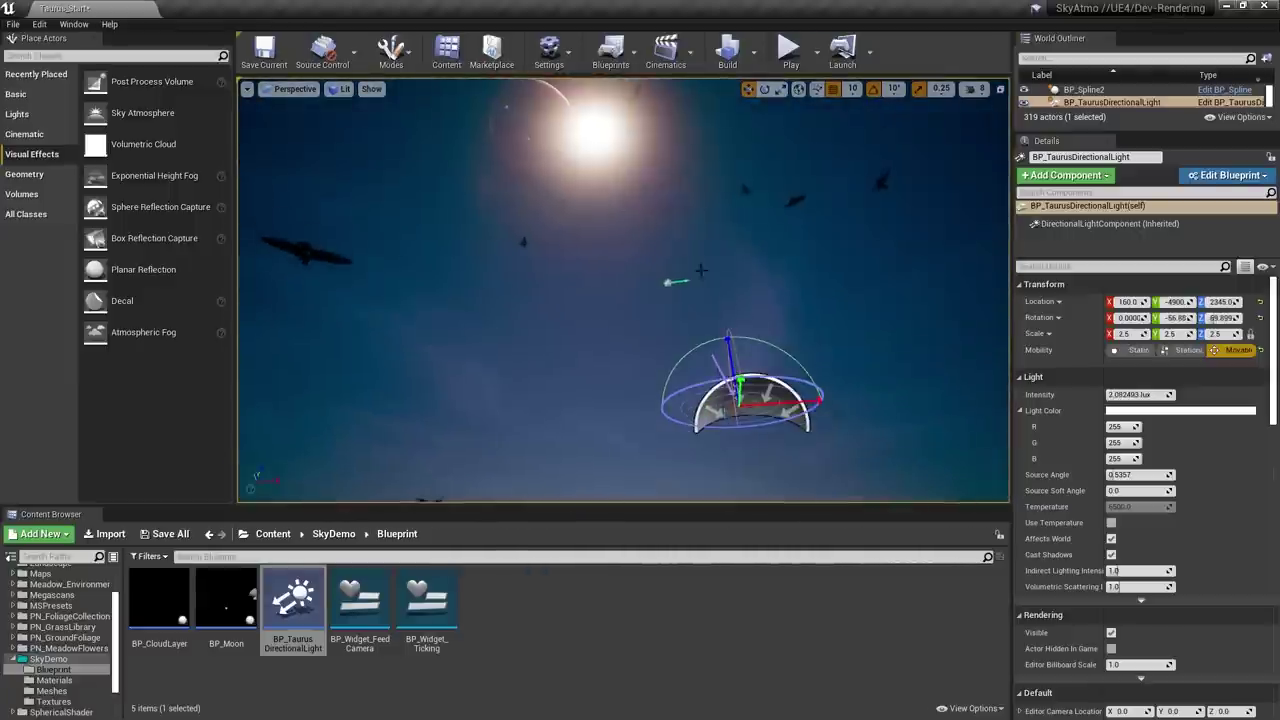
- Select BP_Moon in the sky and rotate the sun to examine how the moons follow it
left_click(522, 131)
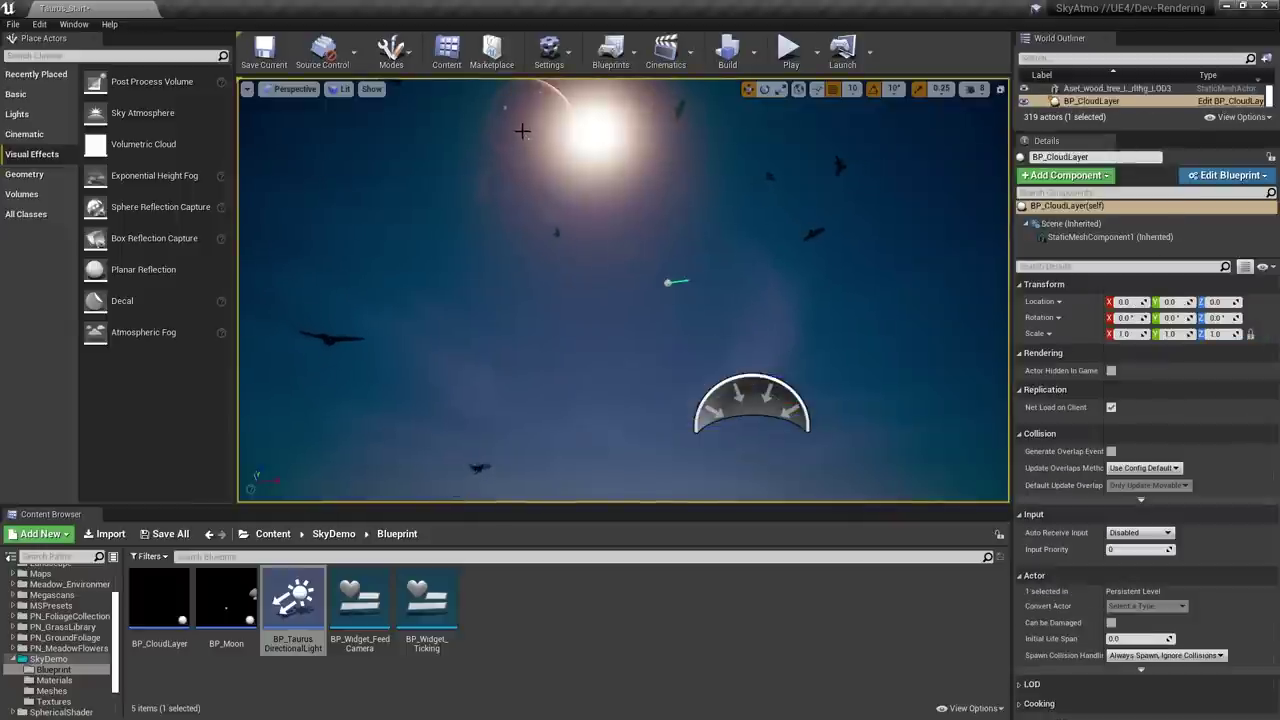
left_click(520, 126)
right_click_drag(829, 308, 845, 410)
key("ctrl+l")
right_click_drag(787, 335, 752, 322)
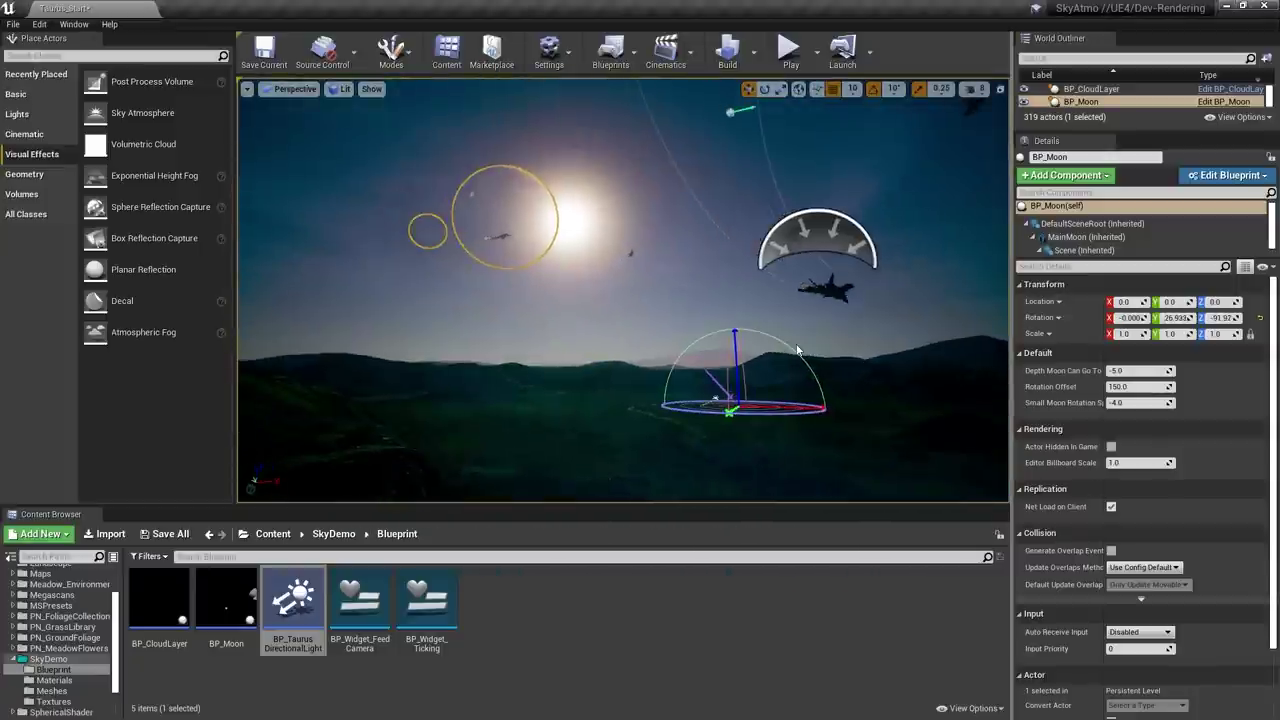
key("g")
left_click_drag(787, 336, 822, 338)
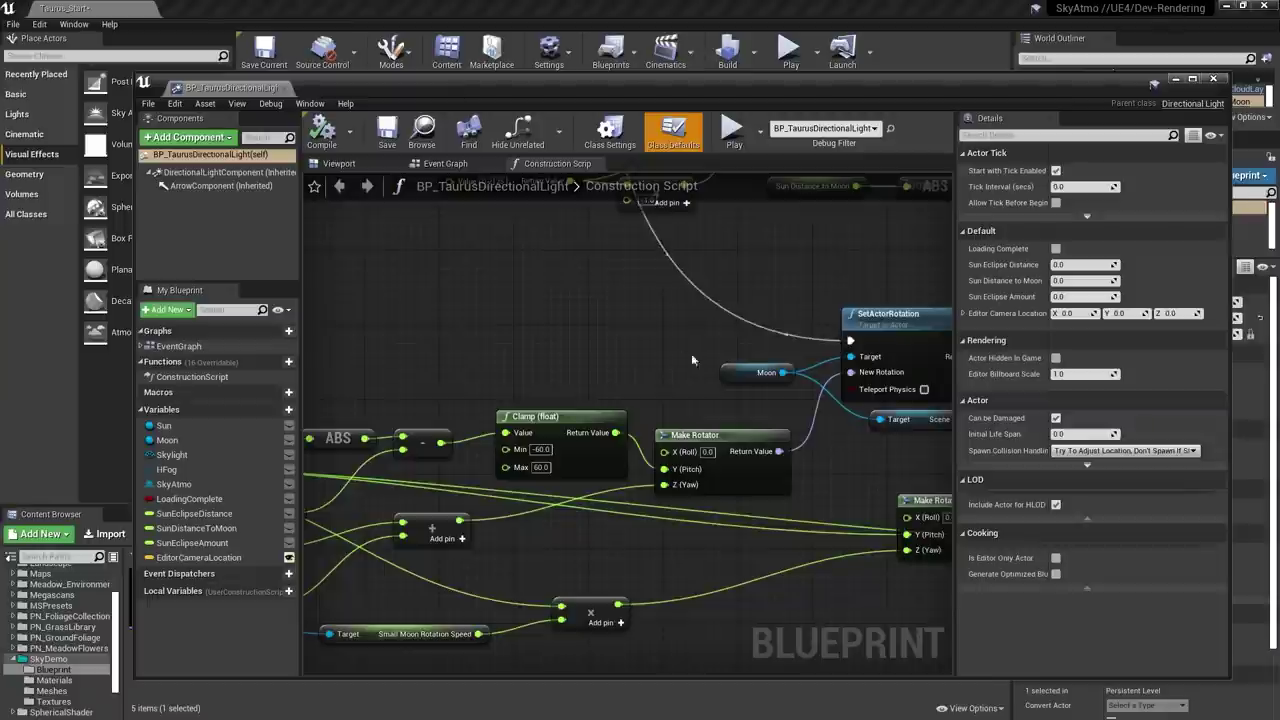
- Examine the BP_TaurusDirectionalLight Construction Script from the moon rotation nodes back to its starting sequence, and close the blueprint
scroll(740, 380, "down", 3)
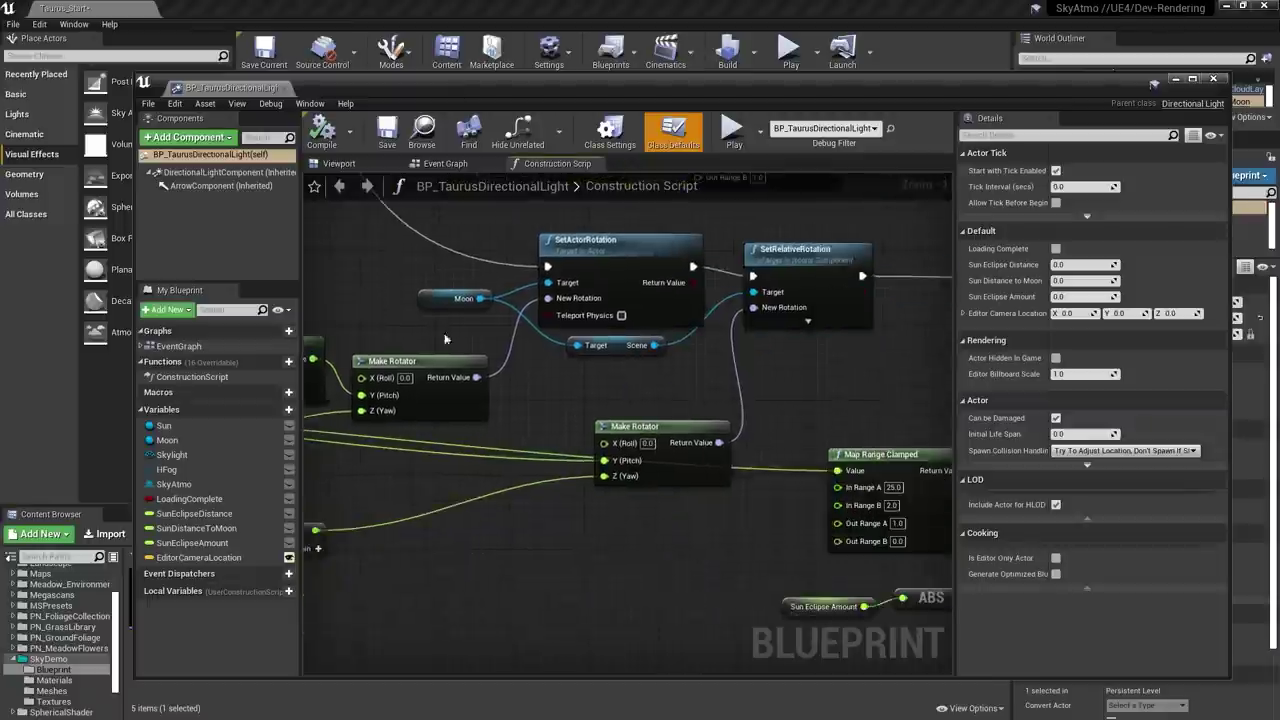
right_click_drag(782, 395, 782, 519)
right_click_drag(431, 238, 580, 363)
right_click_drag(392, 237, 581, 417)
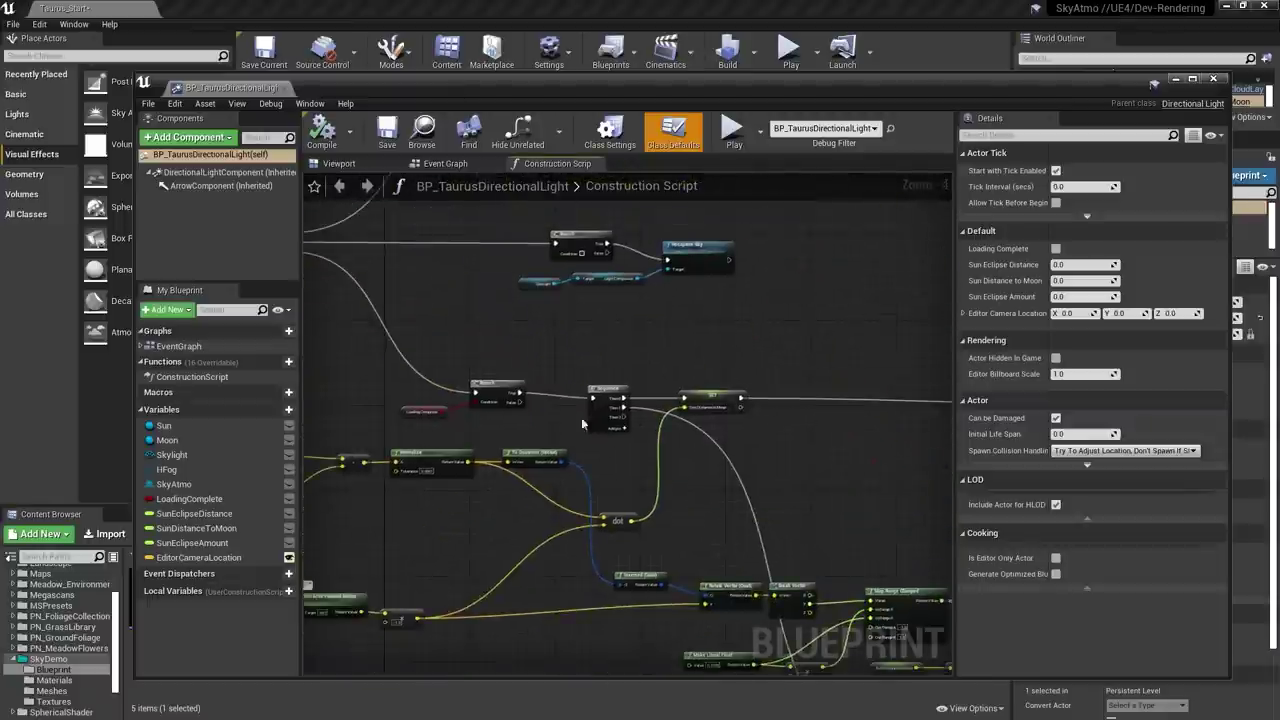
right_click_drag(420, 311, 708, 430)
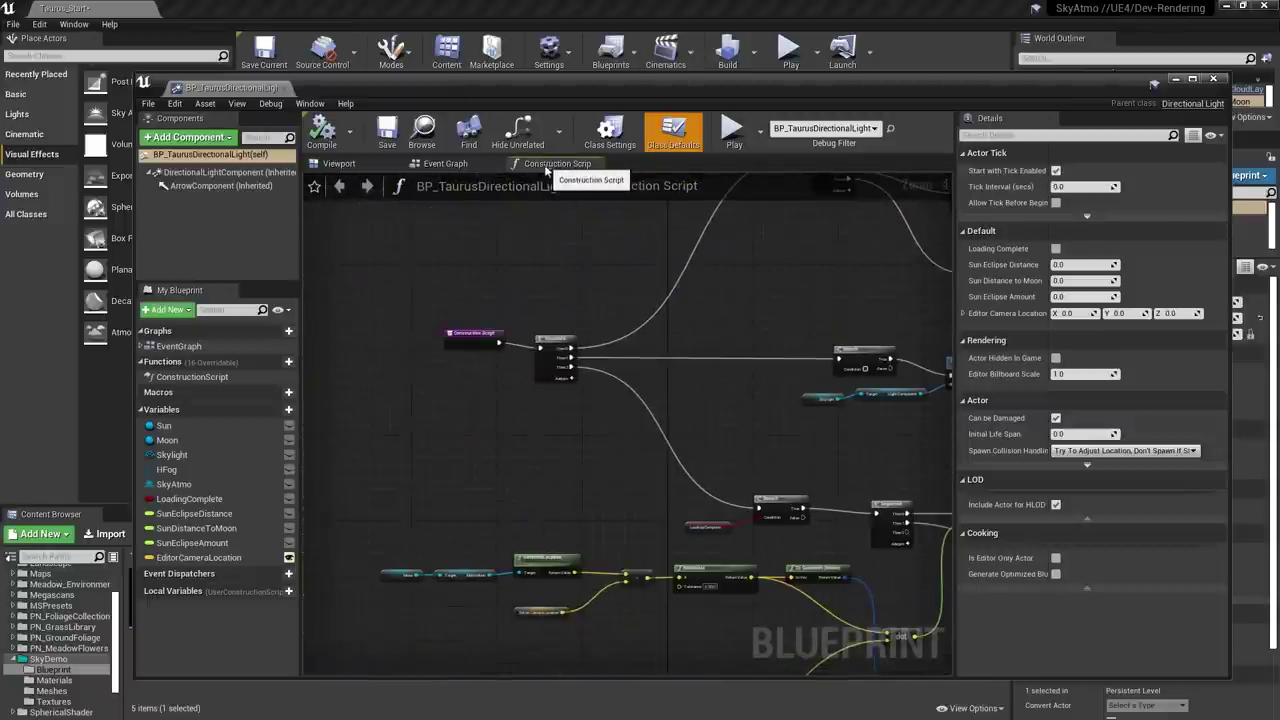
mouse_move(515, 84)
left_mouse_down()
mouse_move(498, 79)
mouse_move(511, 72)
left_mouse_up()
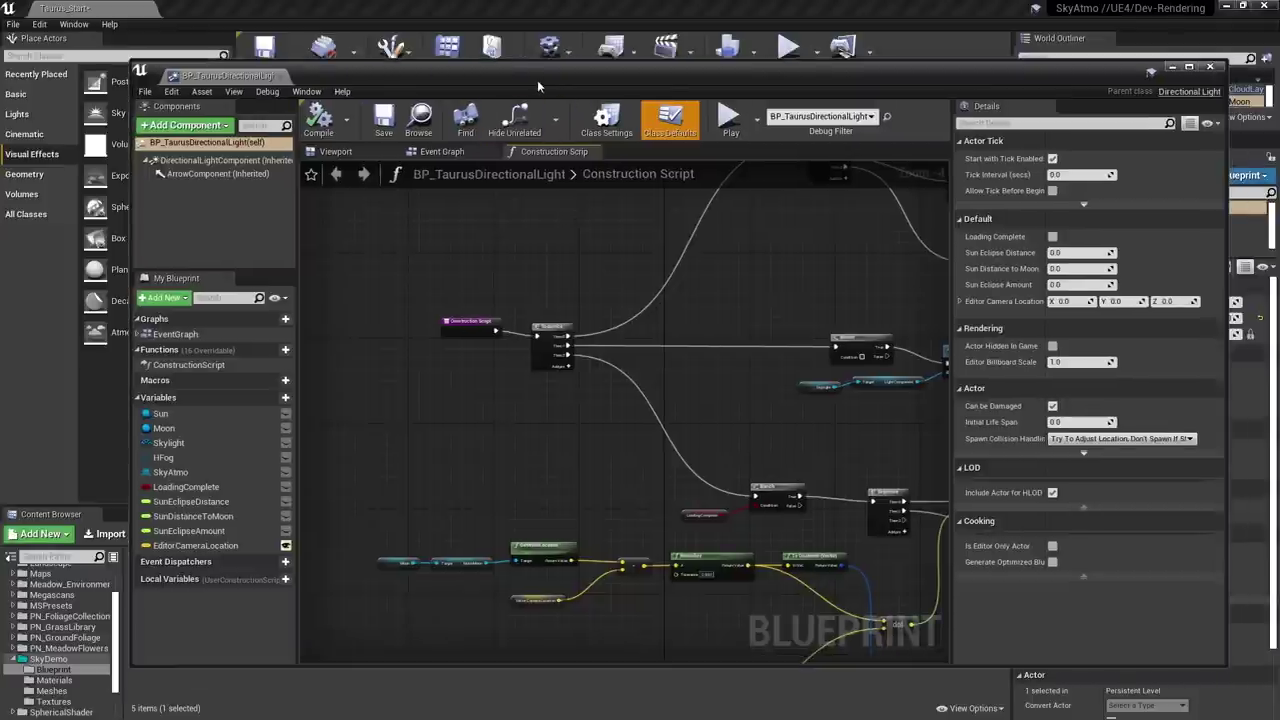
right_click_drag(695, 366, 528, 308)
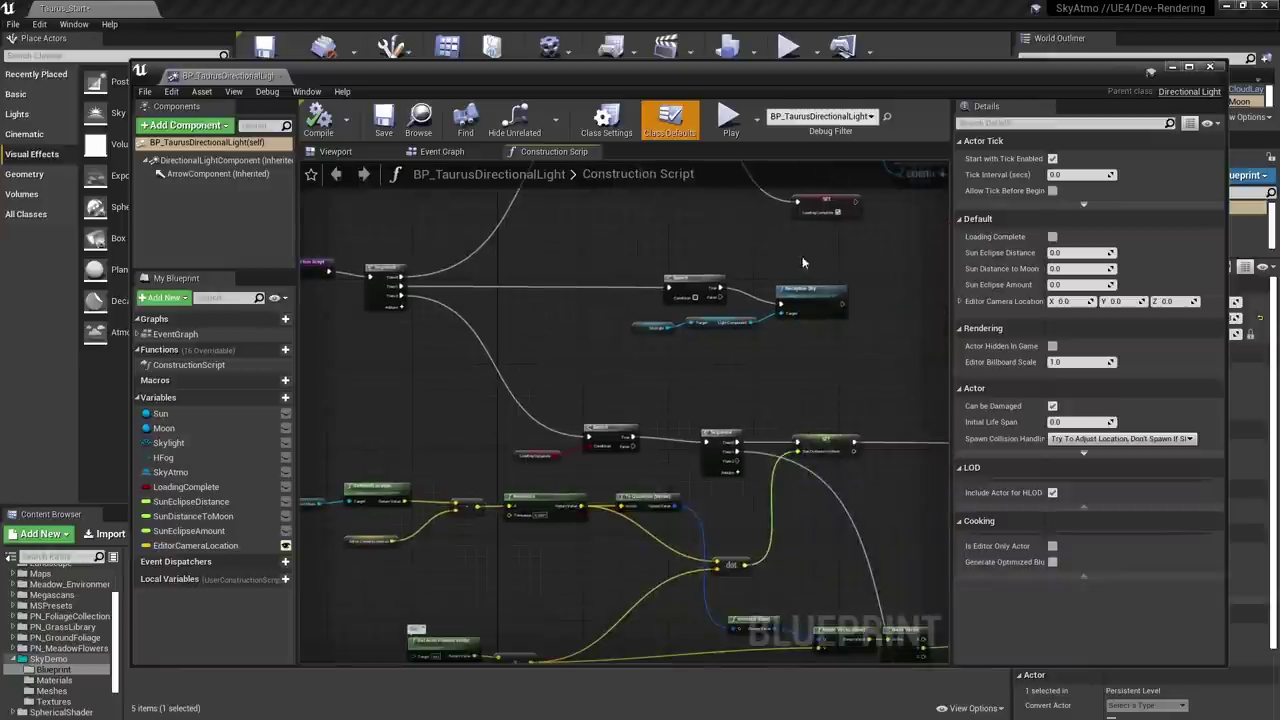
middle_click(233, 80)
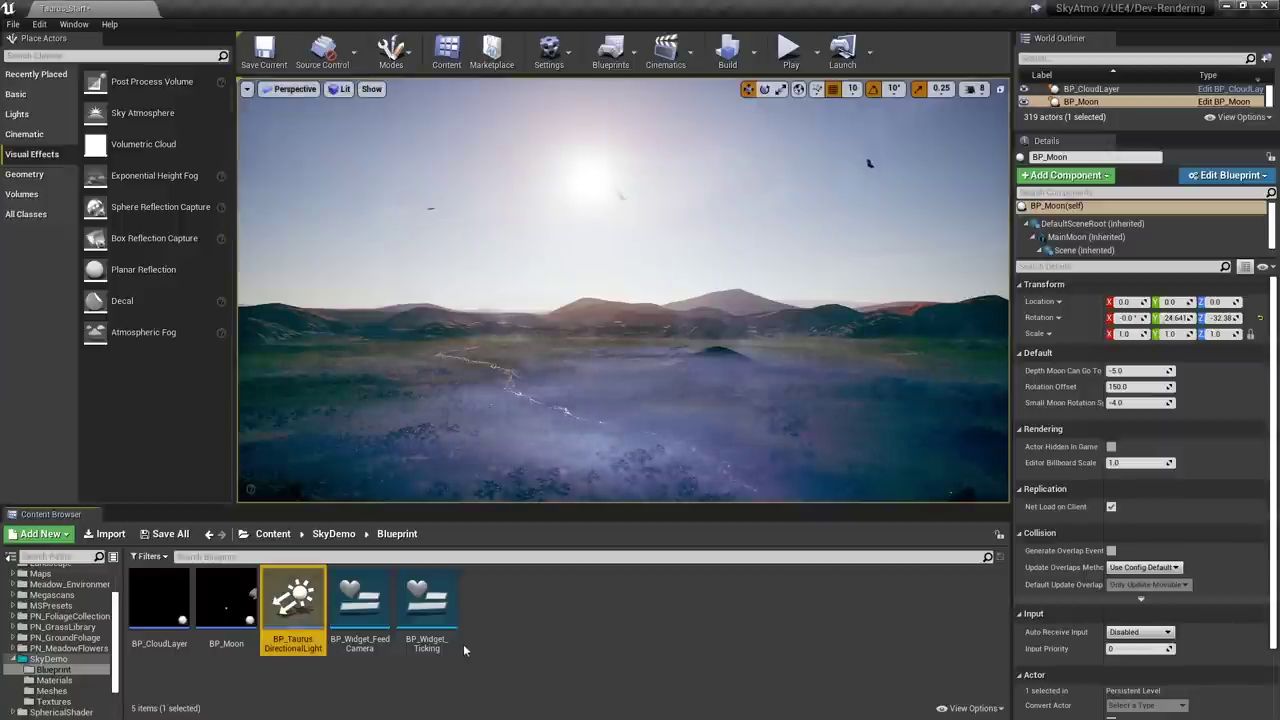
- Open the BP_Widget_Ticking editor utility widget and examine the sun and moon calculations in its Event Graph
right_click(417, 608)
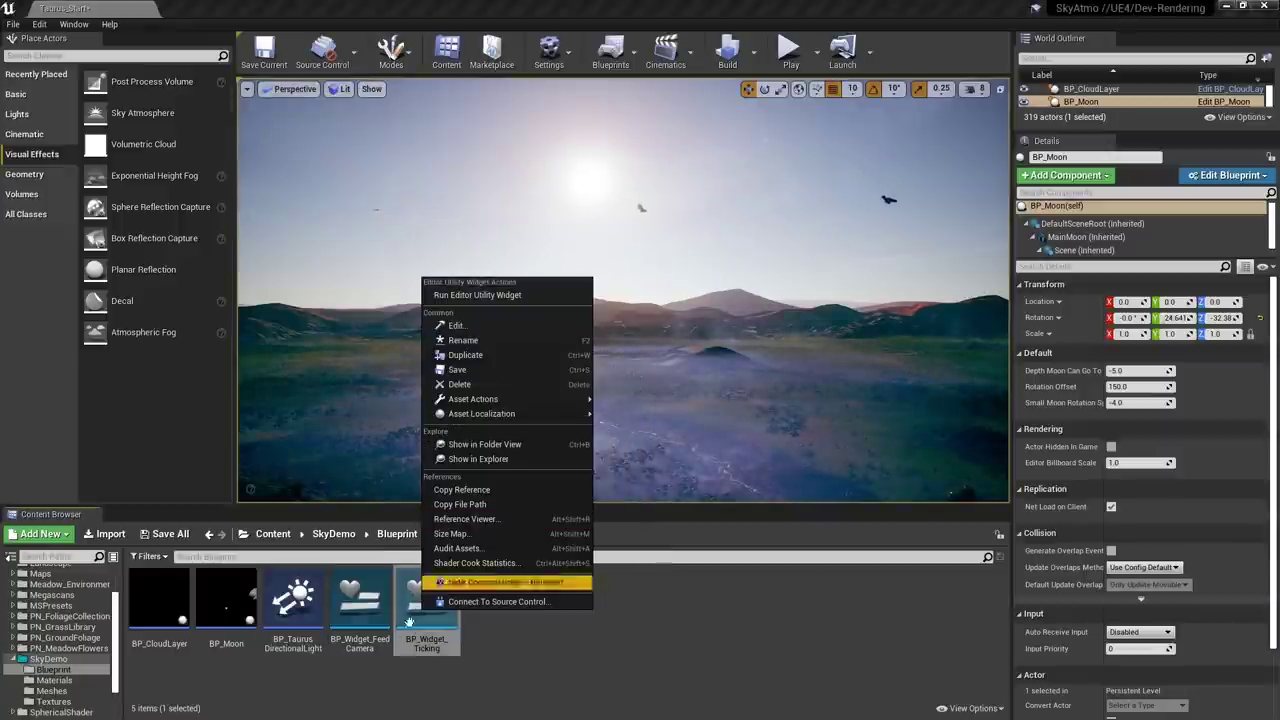
left_click(500, 581)
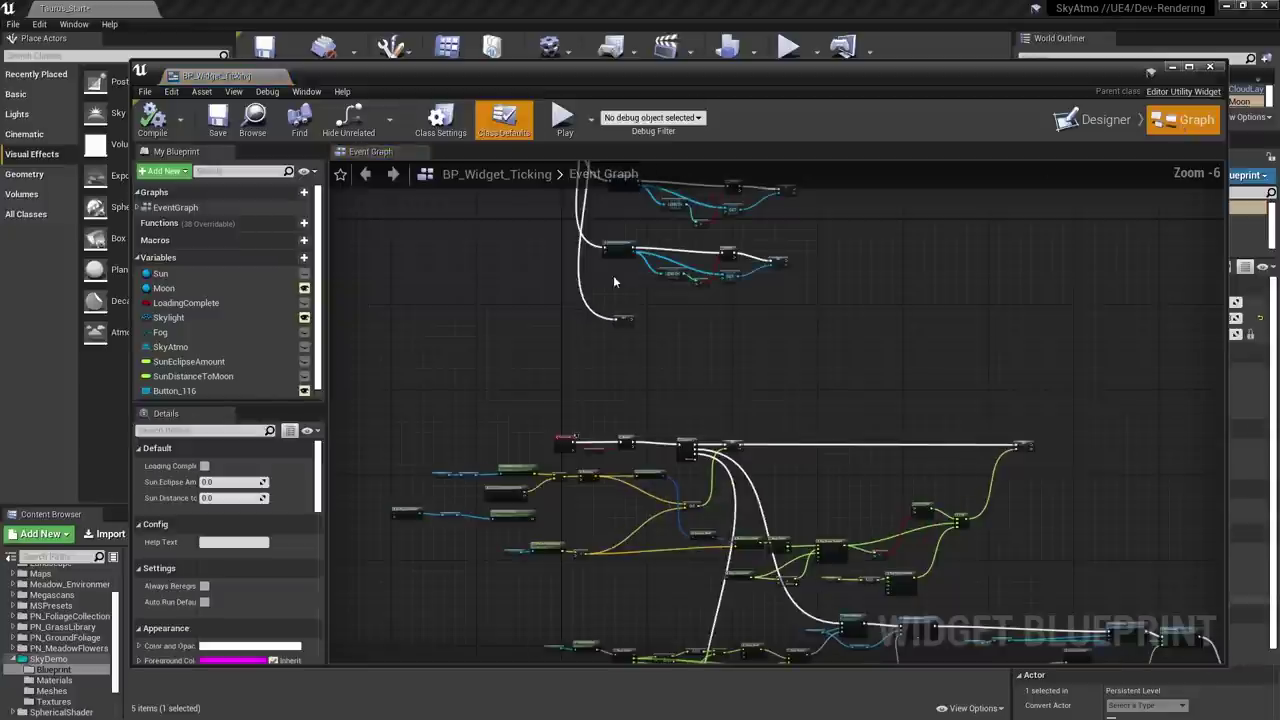
right_click_drag(543, 449, 594, 308)
scroll(622, 306, "up", 4)
left_click(553, 273)
right_click_drag(825, 566, 661, 418)
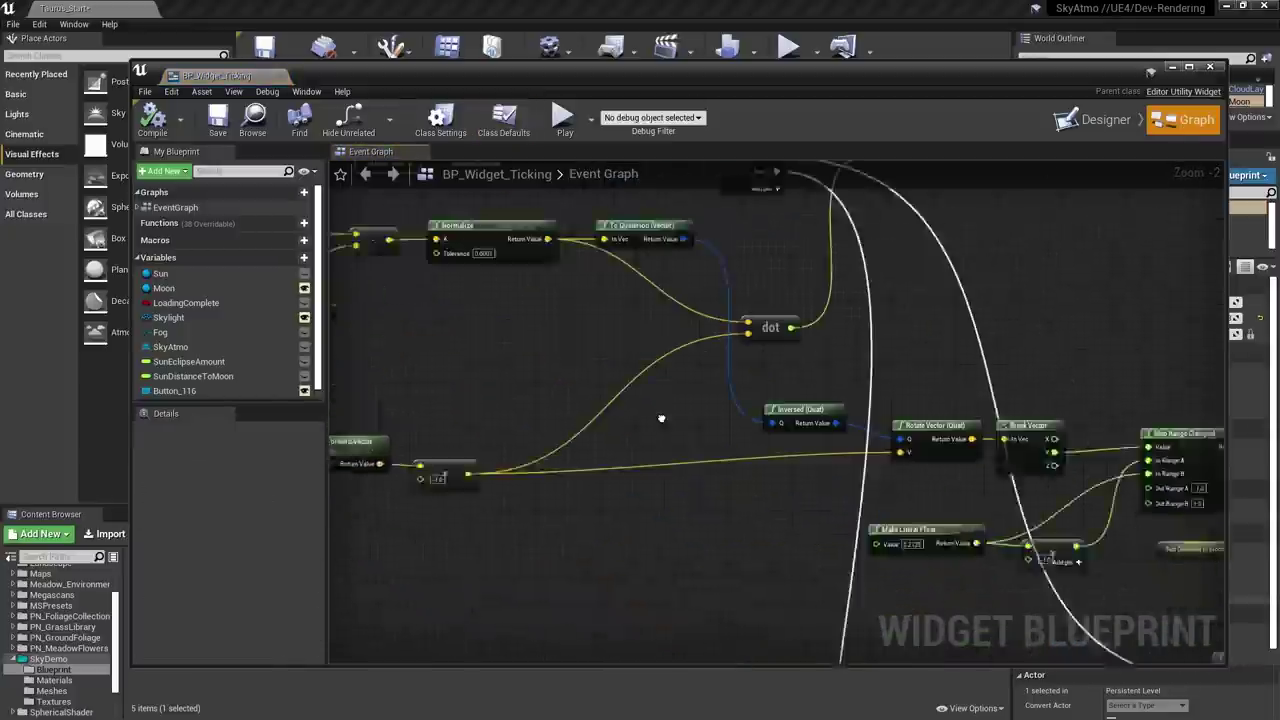
scroll(661, 418, "down", 3)
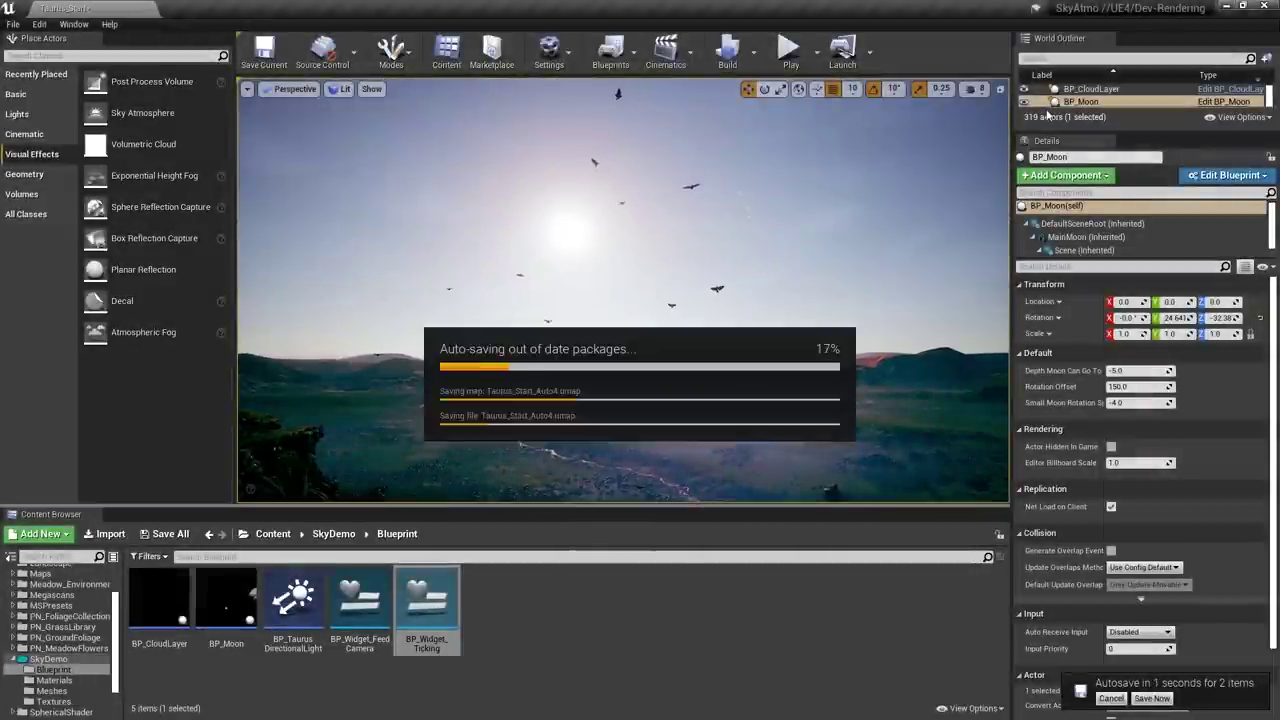
- Find the PostProcessVolume by filtering for "post", locate its PP_Blendable post process material asset, and set that material's weight to 1.0
left_click(1066, 58)
type("post")
key("Return")
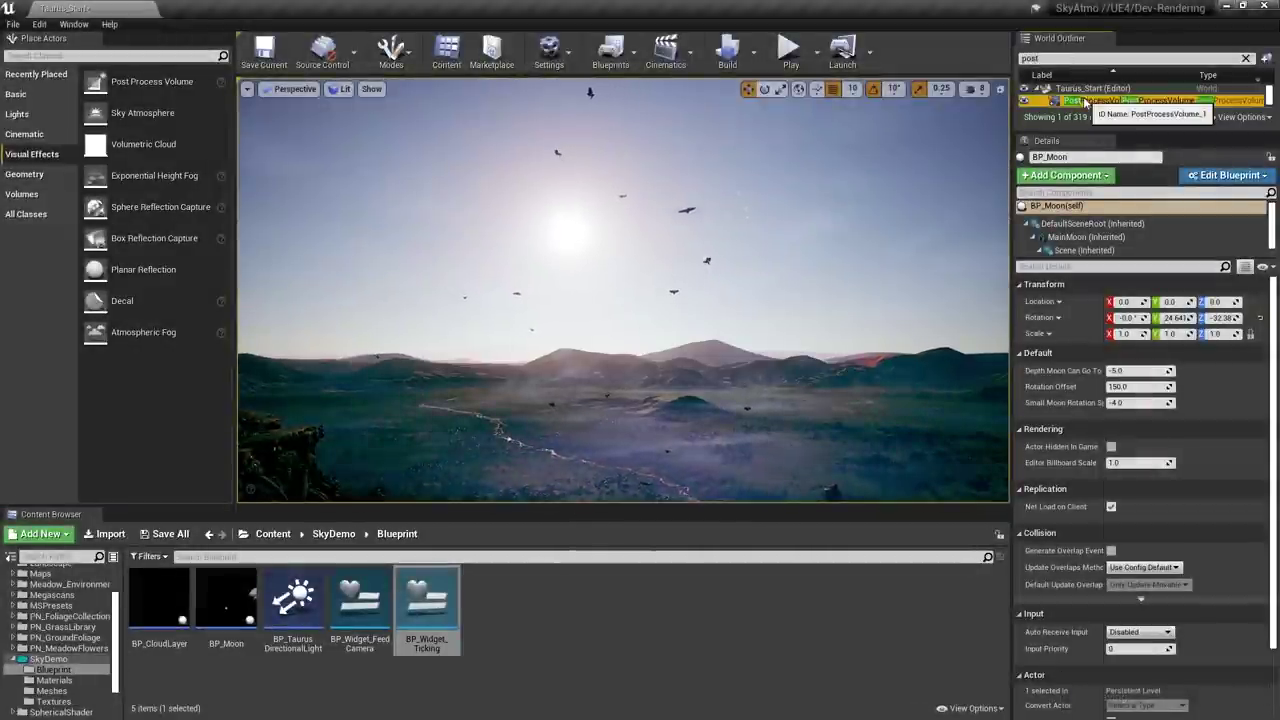
scroll(1040, 450, "down", 5)
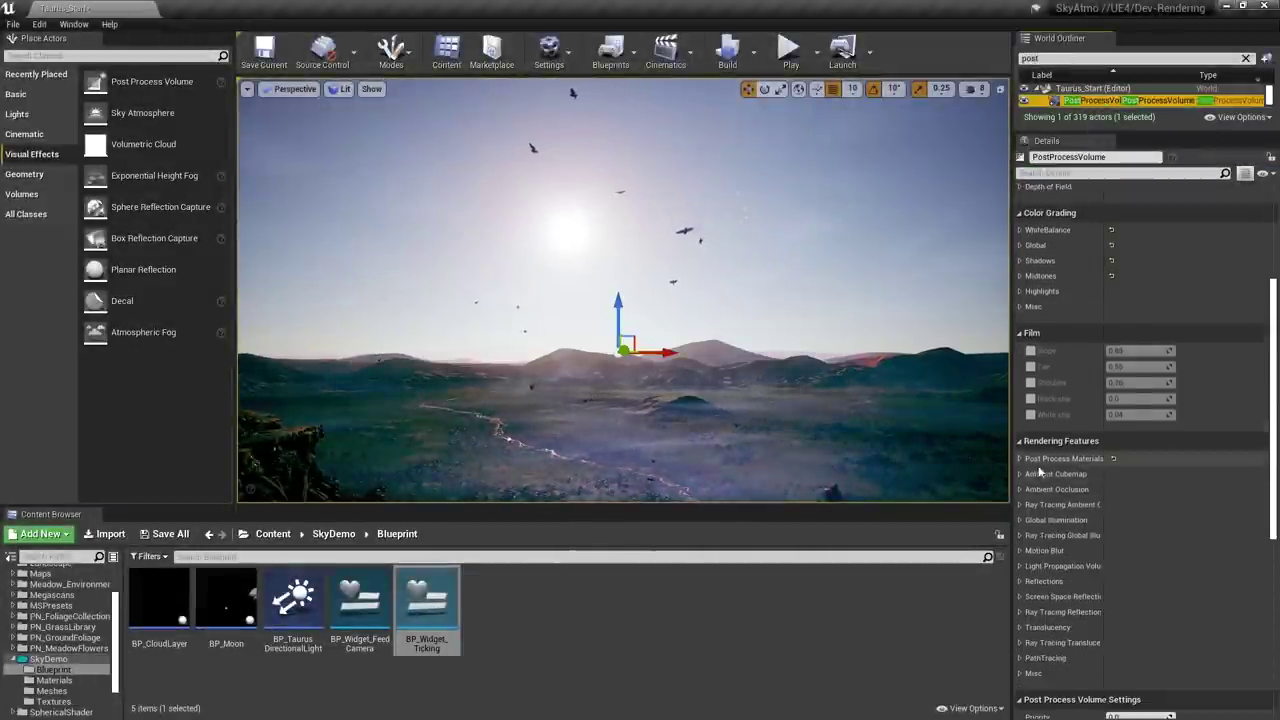
left_click(1040, 460)
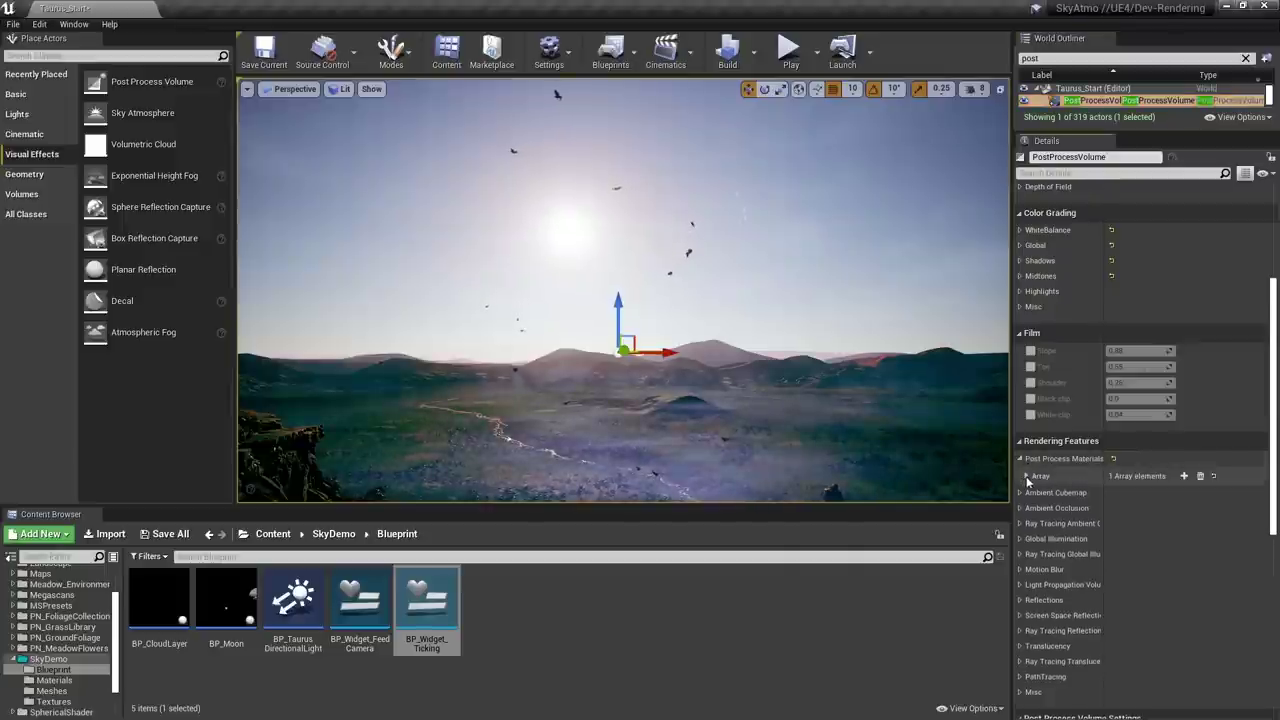
left_click(1026, 476)
left_click(1189, 493)
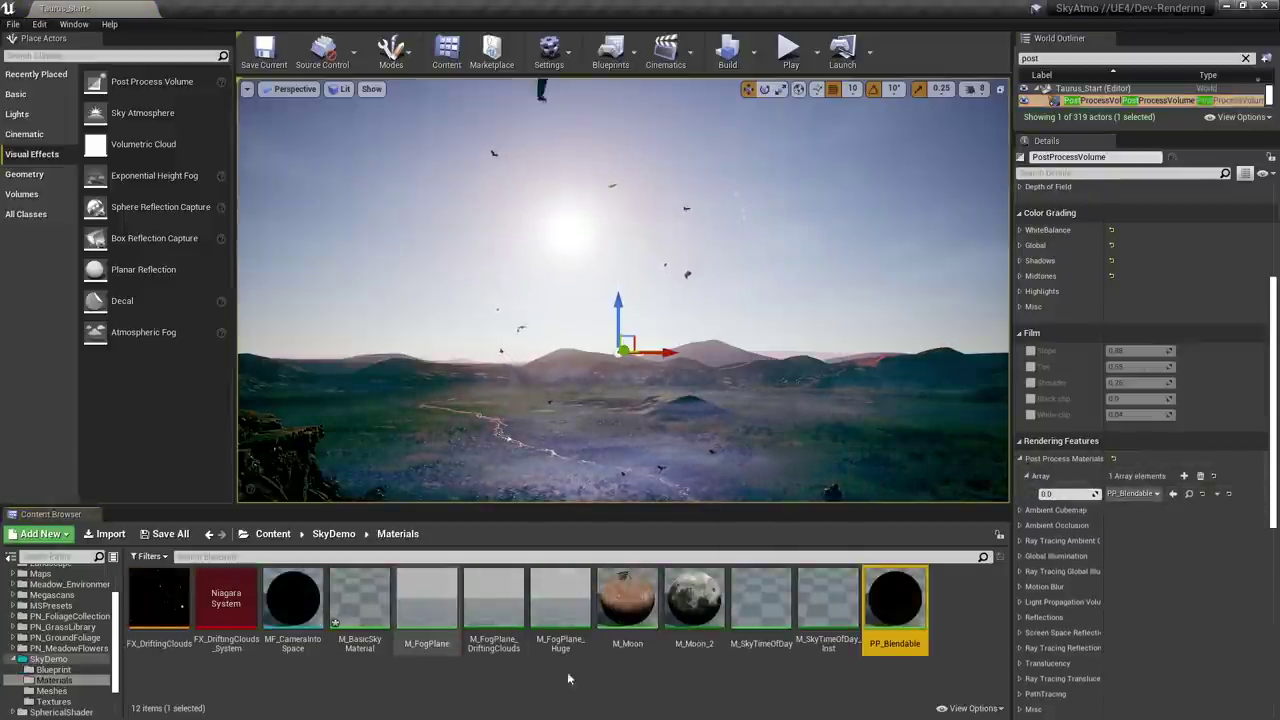
left_click(1058, 493)
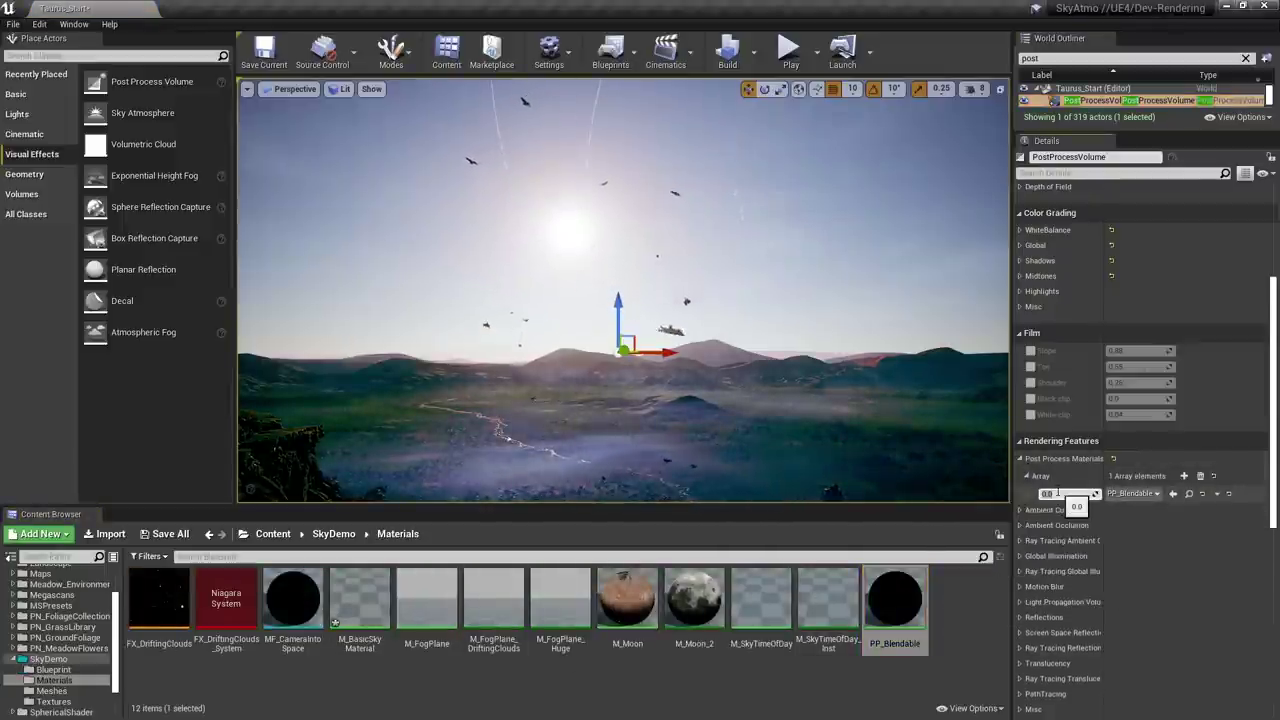
type("1")
key("Return")
- Rotate the sun below the horizon to examine the stars and moon at night, and bring it back to daylight
mouse_move(858, 413)
right_mouse_down()
mouse_move(832, 456)
mouse_move(858, 413)
right_mouse_up()
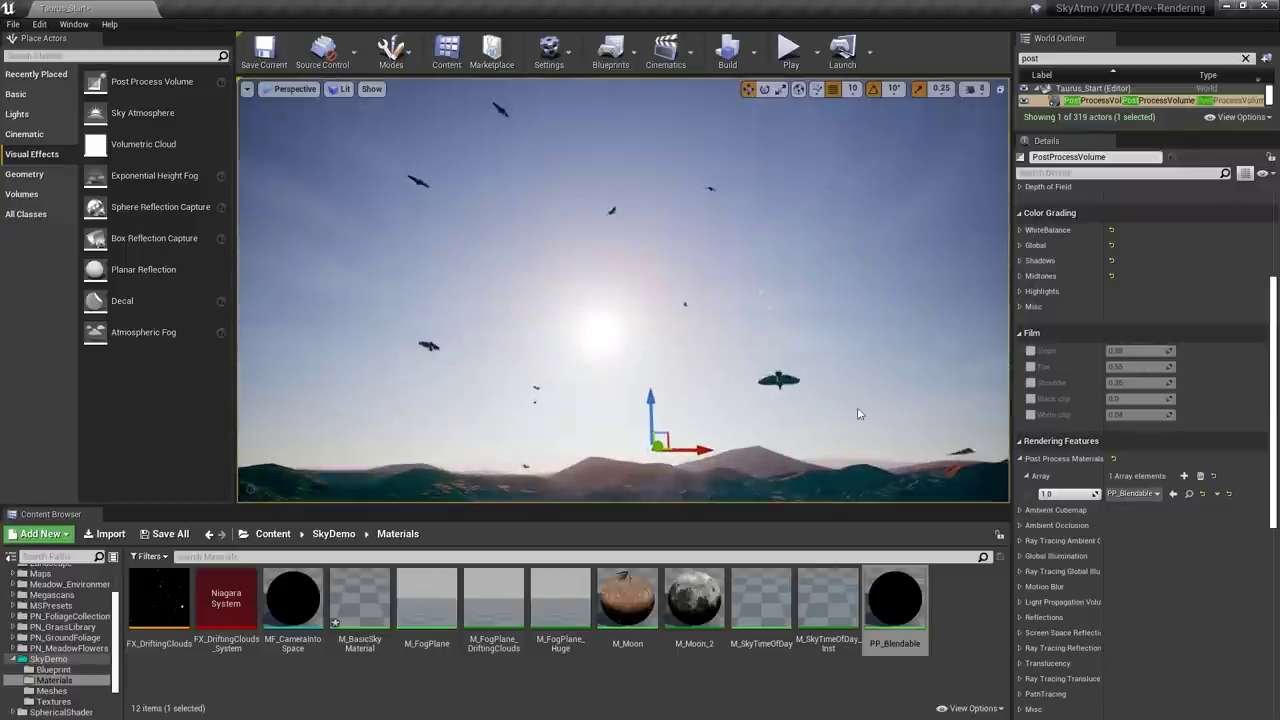
key("ctrl+l")
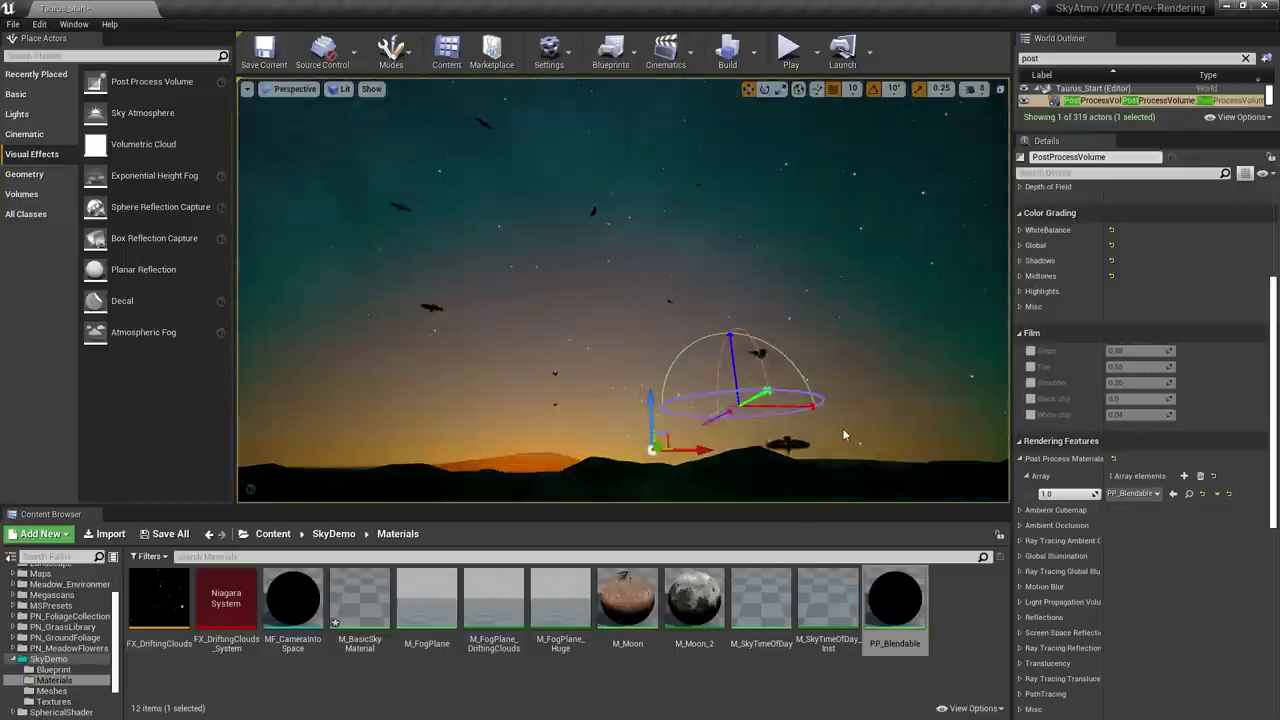
right_click_drag(842, 444, 912, 478)
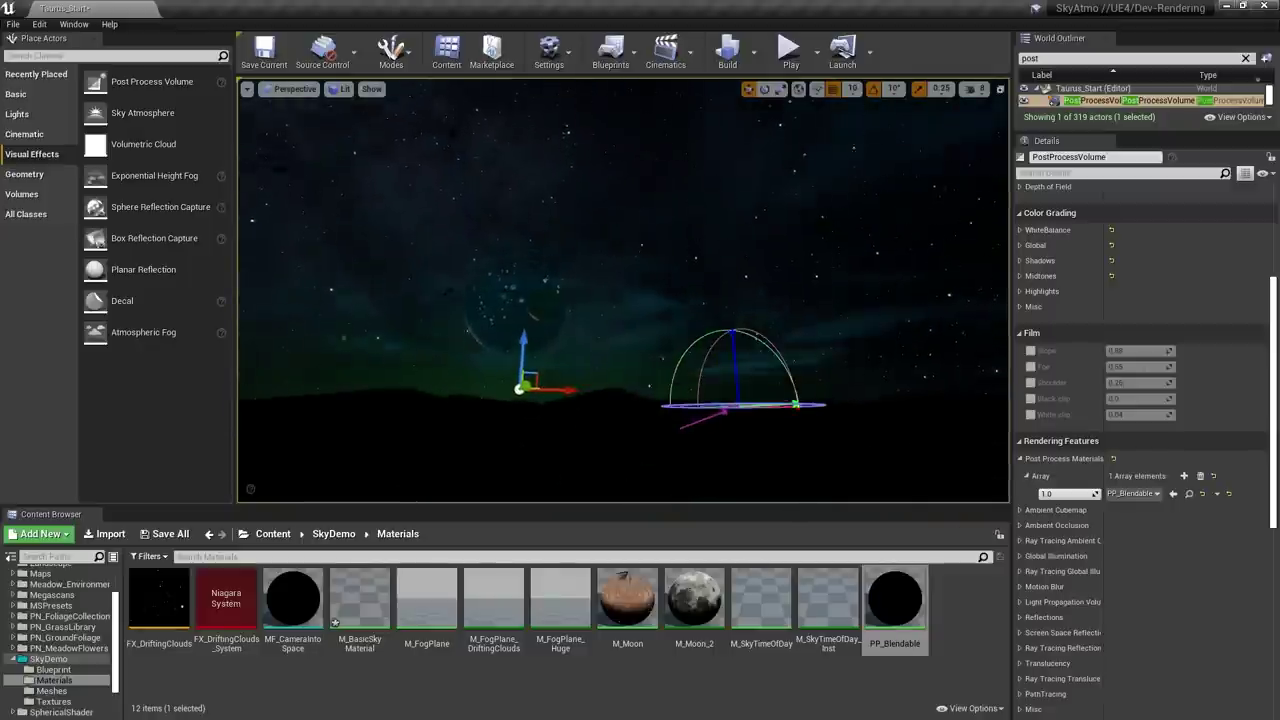
right_click_drag(842, 444, 778, 460)
key("ctrl+l")
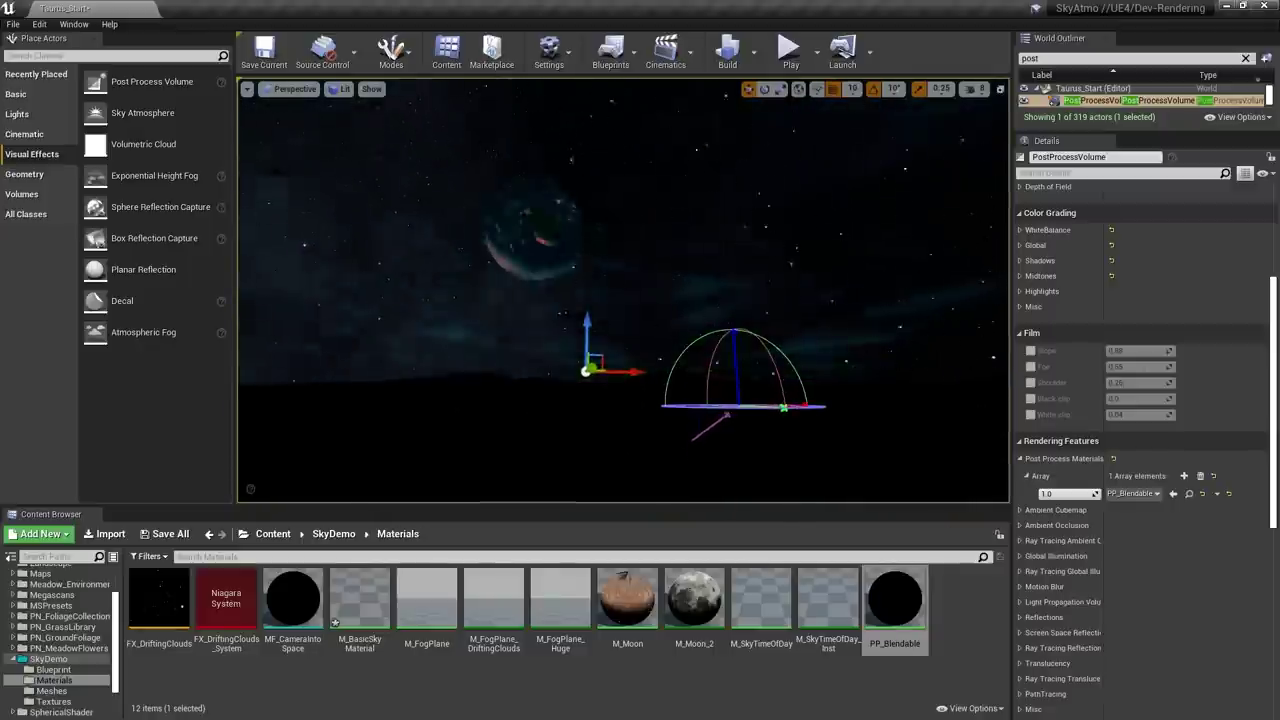
right_click_drag(842, 444, 960, 380)
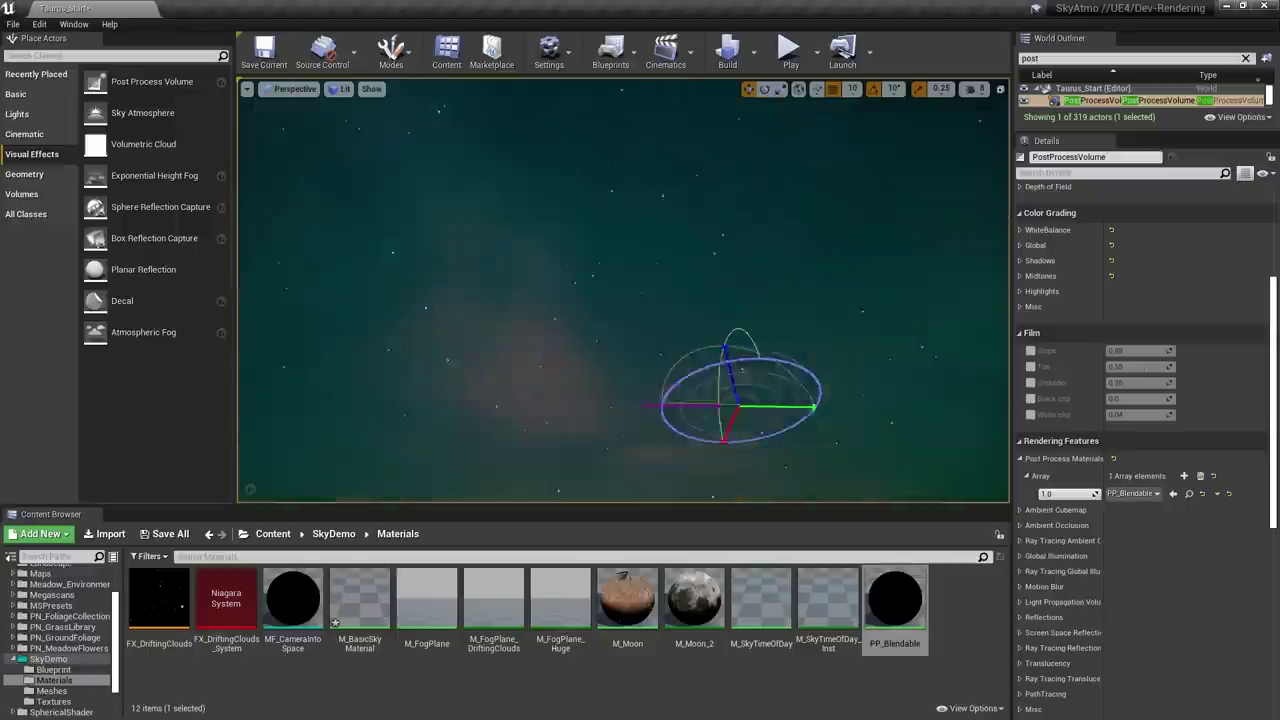
right_click_drag(866, 409, 820, 465)
key("ctrl+l")
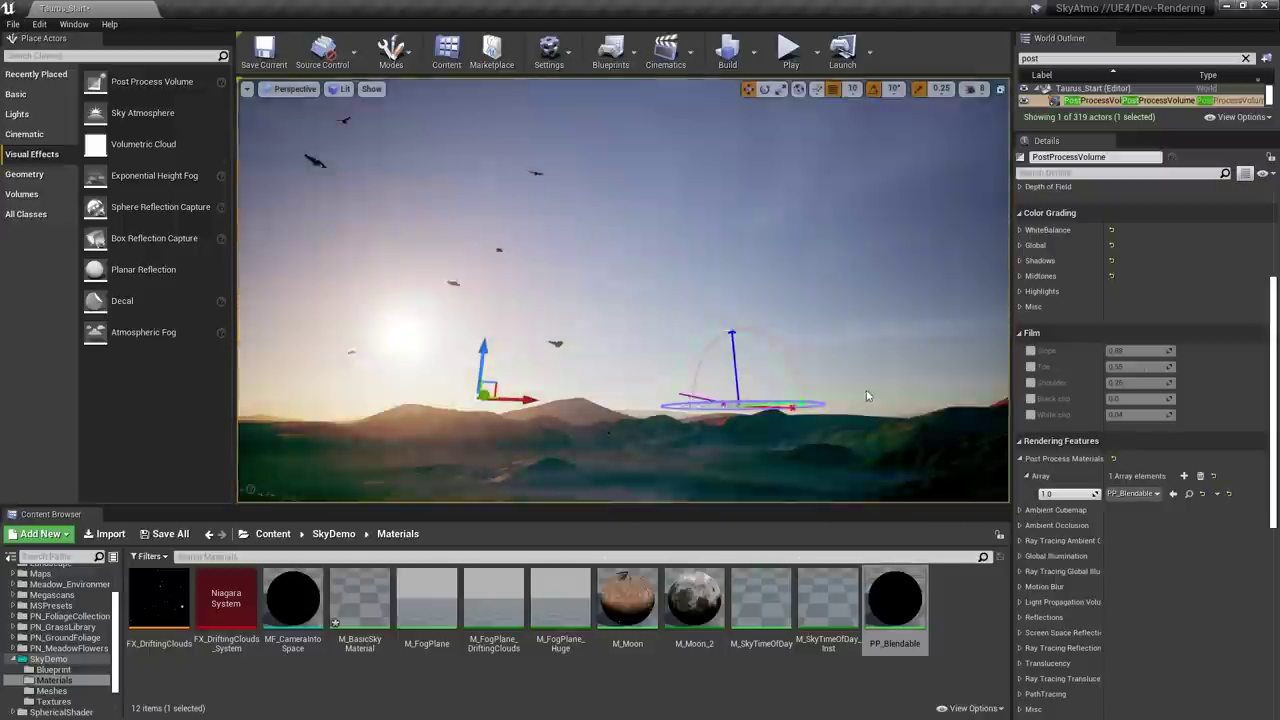
- Fly the camera out into space to view the stars around the sun and moons, and return to the landscape
key("s")
mouse_move(880, 377)
right_mouse_down()
mouse_move(872, 430)
mouse_move(990, 335)
mouse_move(875, 372)
right_mouse_up()
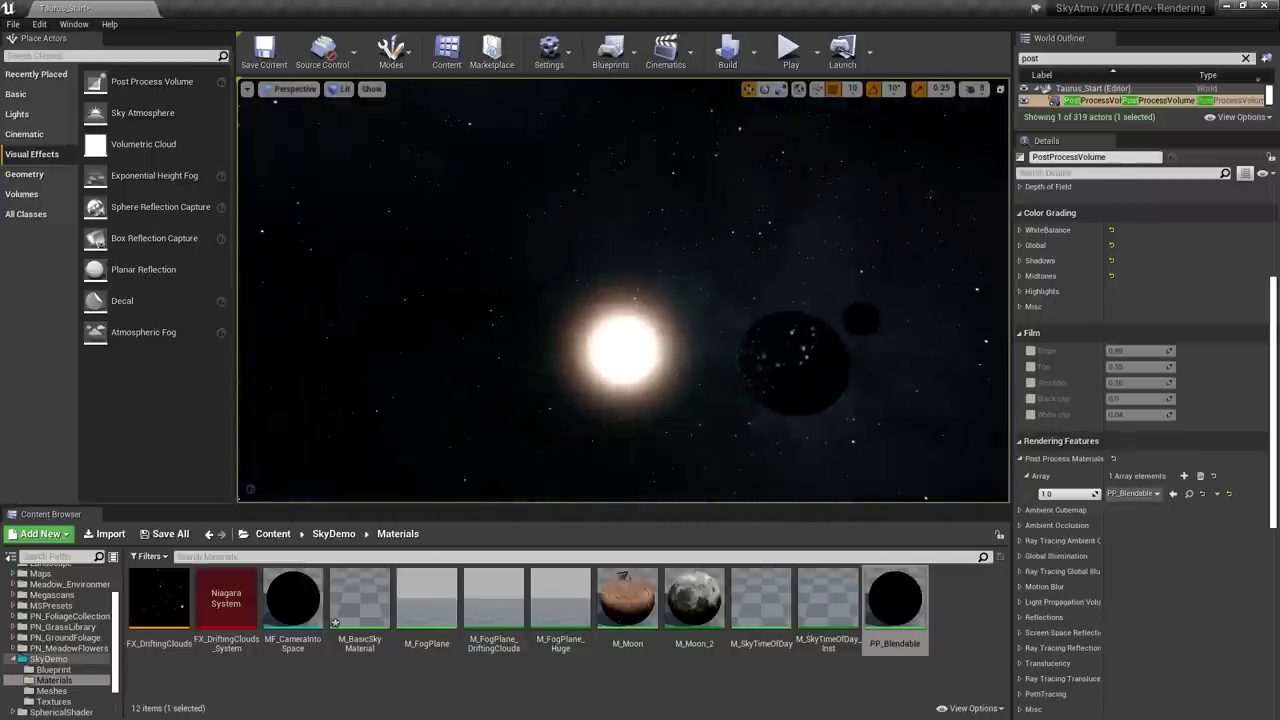
key("f")
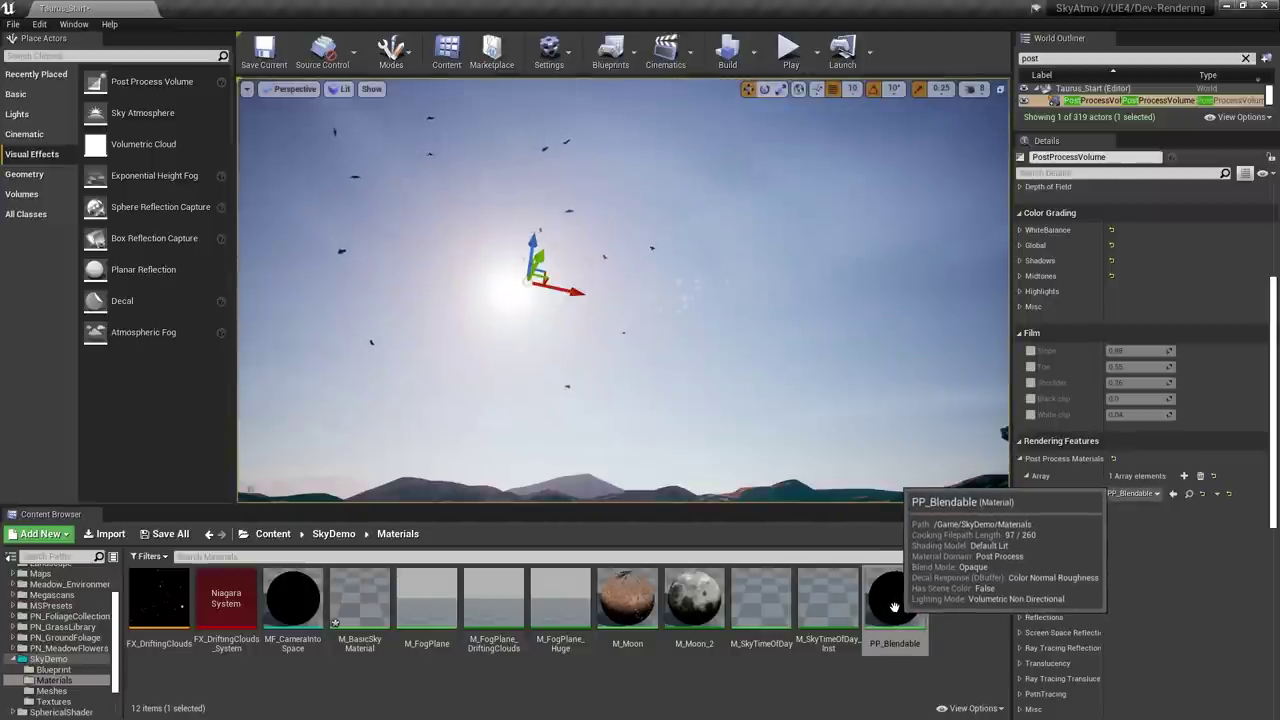
- Open the PP_Blendable material, view the StarCubemapStarsPass2 texture used by its star sampling nodes, and close the texture
double_click(894, 606)
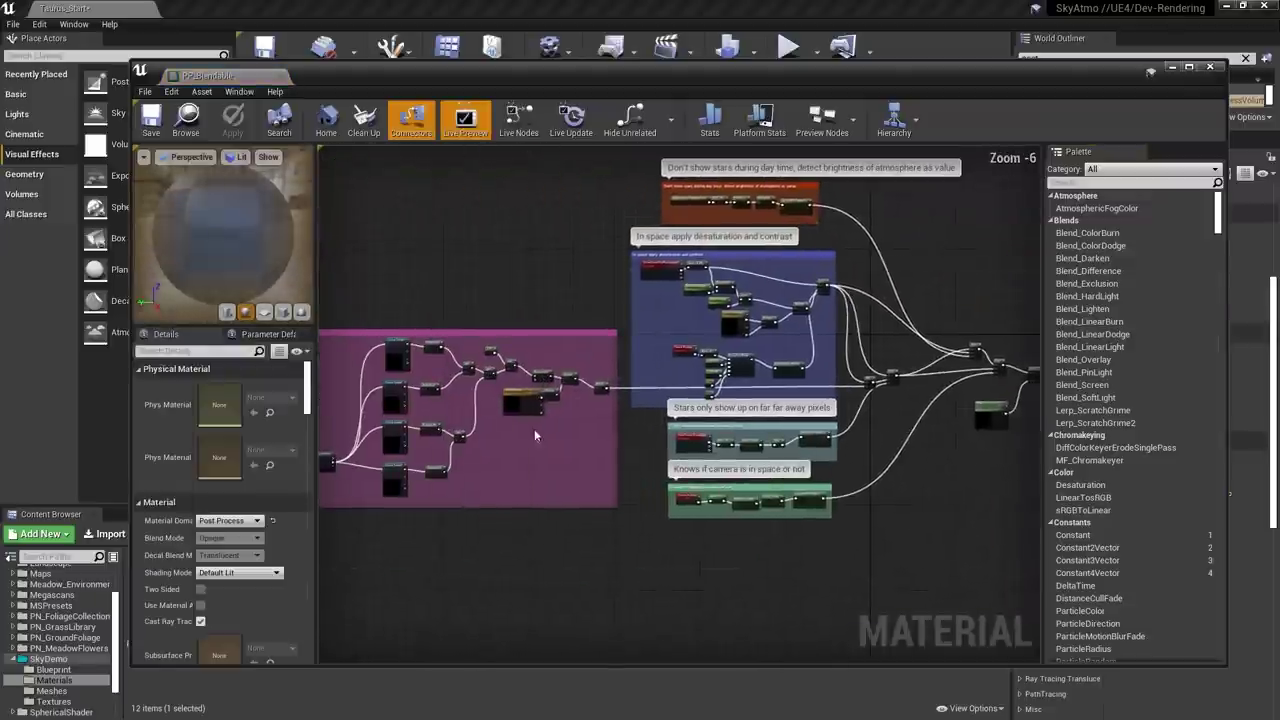
scroll(408, 411, "up", 3)
left_click(382, 400)
double_click(229, 523)
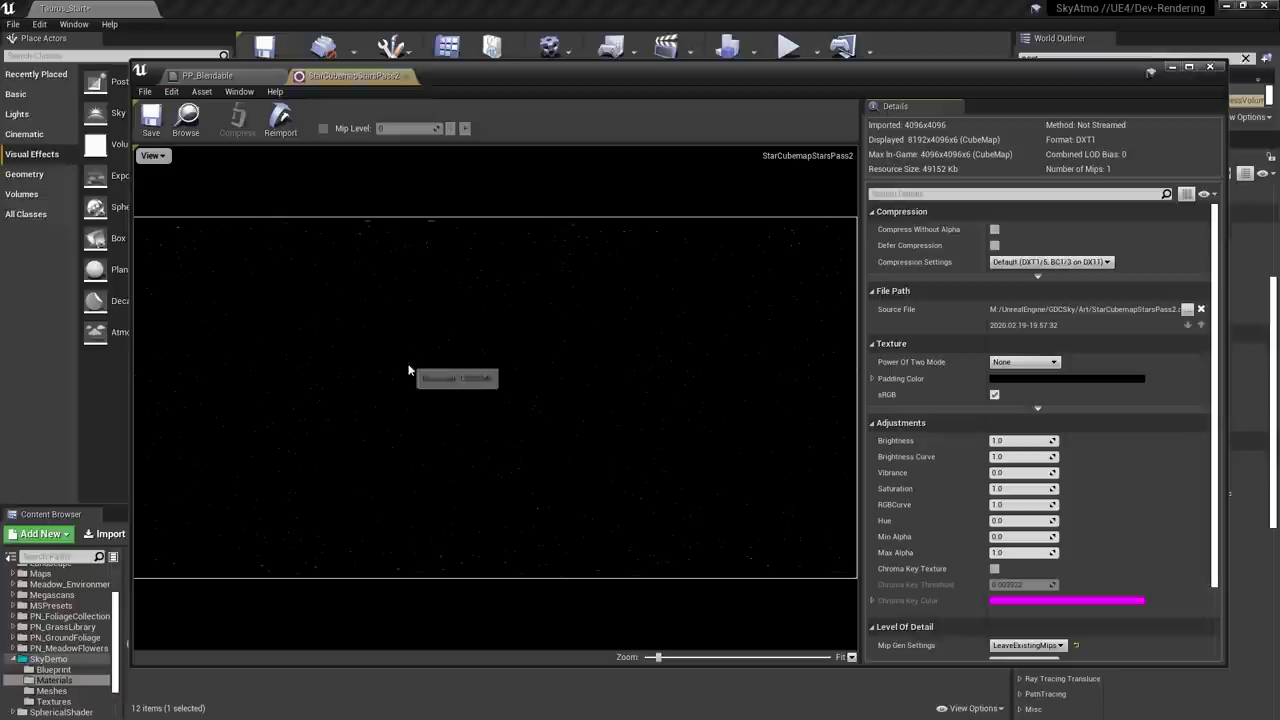
middle_click(341, 78)
- Examine the scene depth nodes limiting stars to far away pixels and the camera position nodes detecting space
right_click_drag(966, 487, 466, 517)
right_click_drag(681, 514, 550, 401)
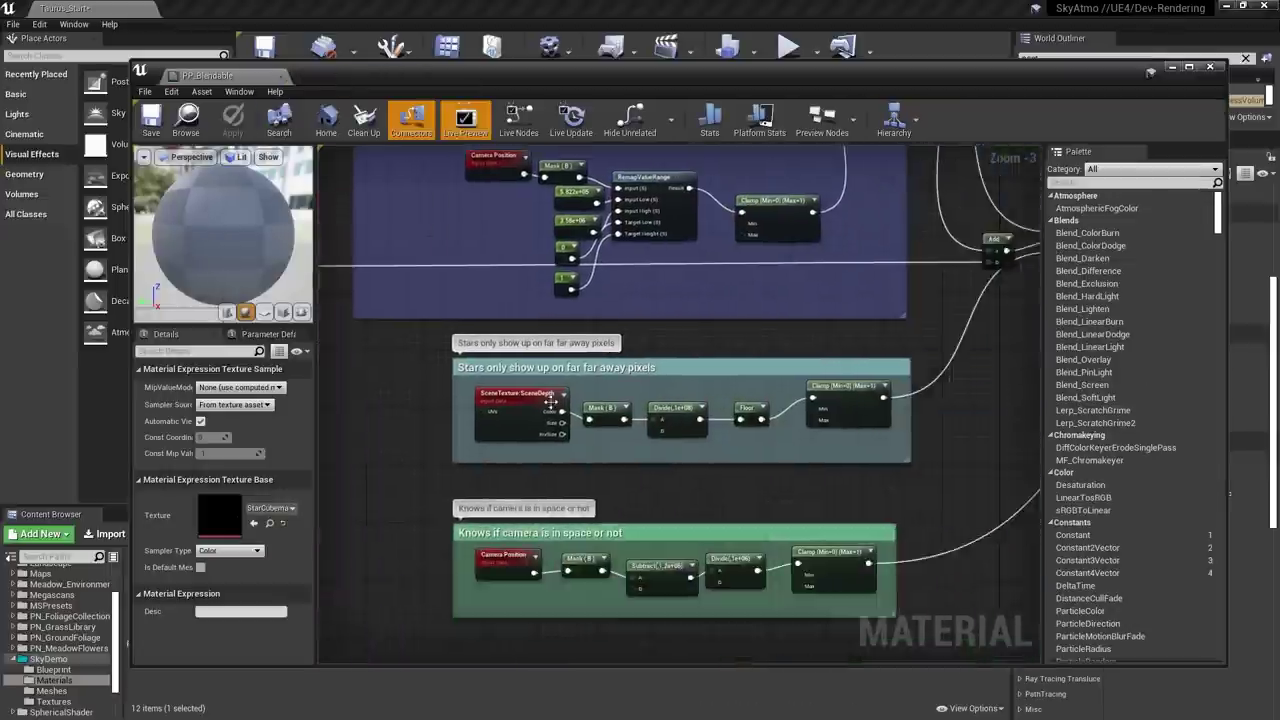
scroll(549, 400, "up", 2)
left_click(562, 400)
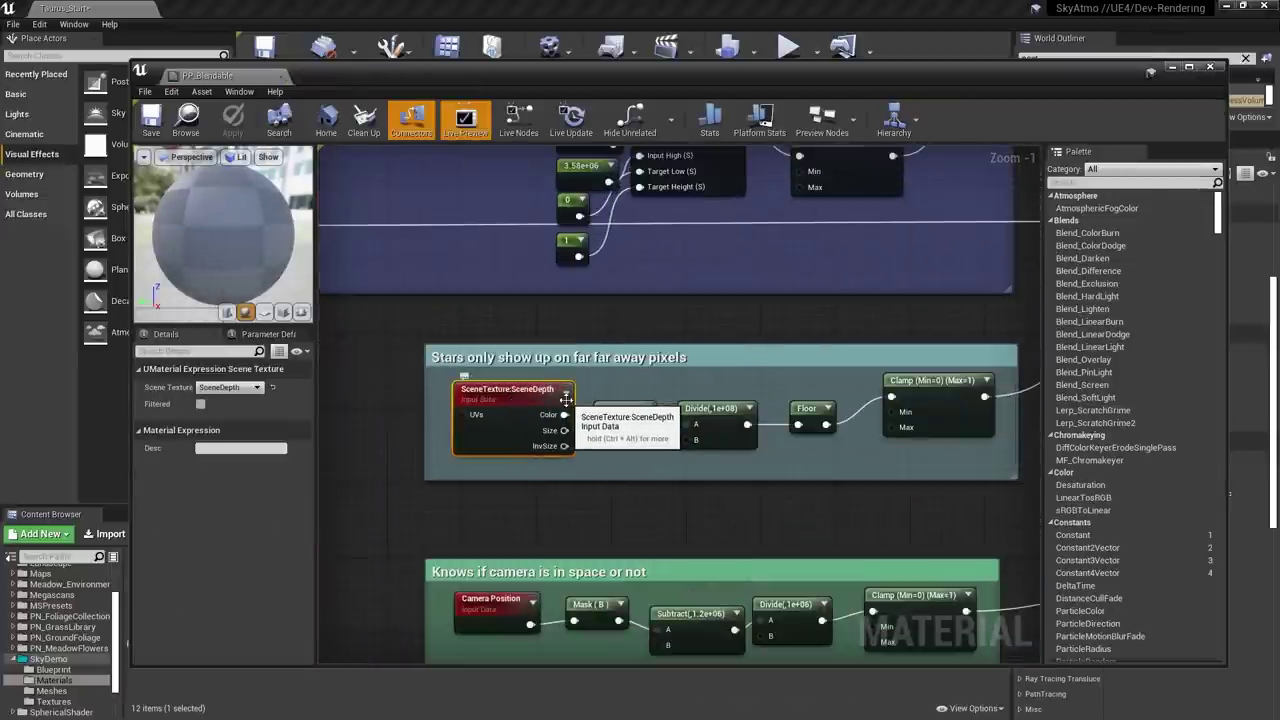
right_click_drag(881, 344, 698, 256)
right_click_drag(570, 496, 621, 428)
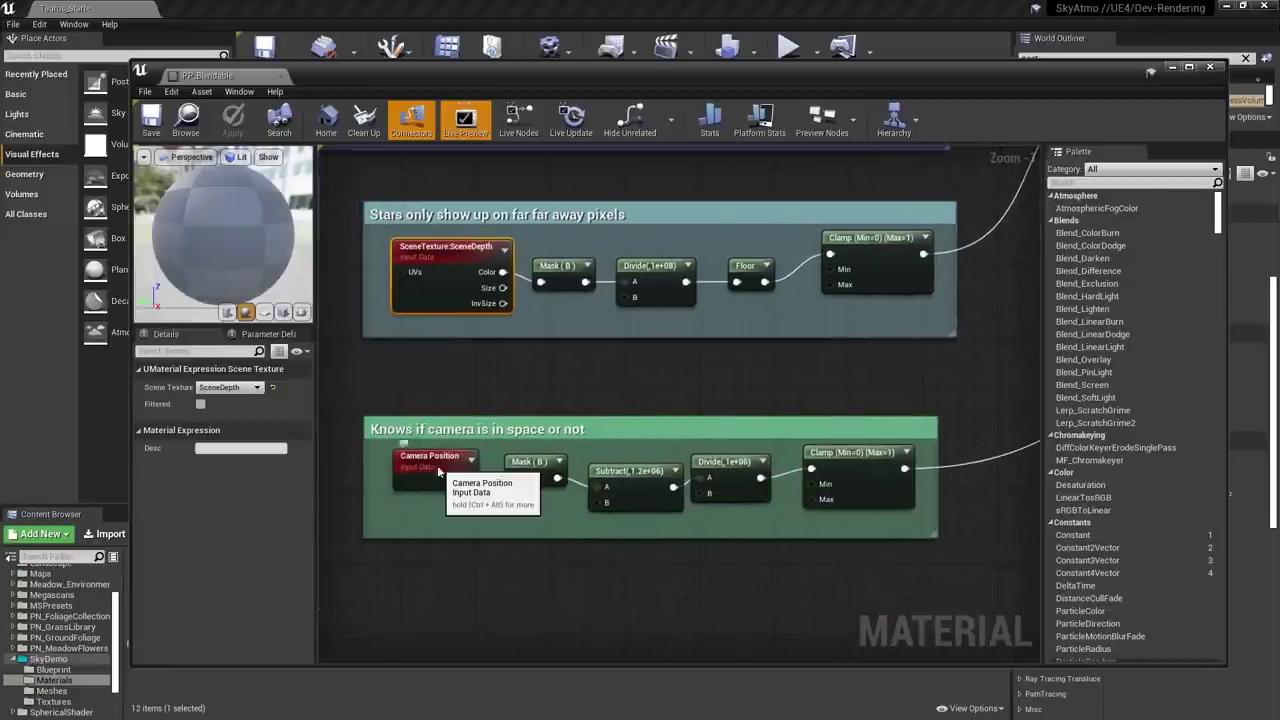
- Examine the space desaturation and contrast nodes and select SkyAtmosphereViewLuminance in the group hiding stars during day time
left_click(586, 373)
right_click_drag(586, 373, 564, 644)
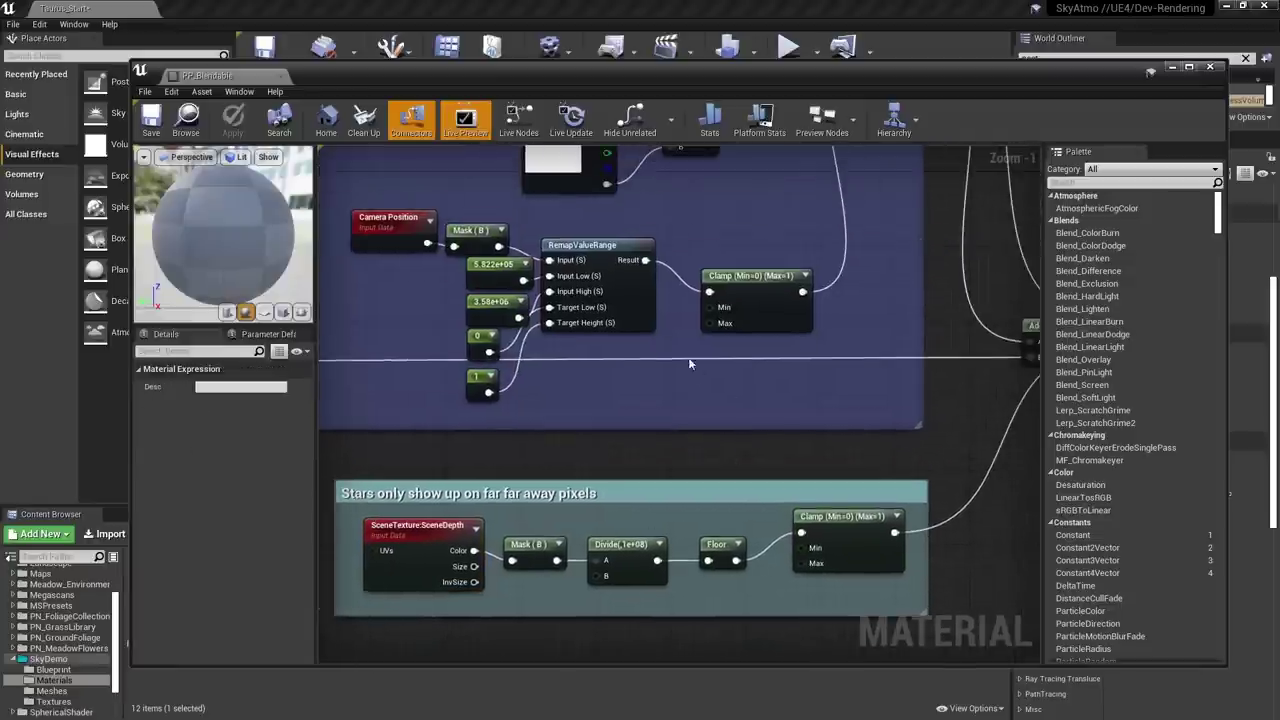
right_click_drag(676, 152, 774, 550)
right_click_drag(642, 245, 620, 486)
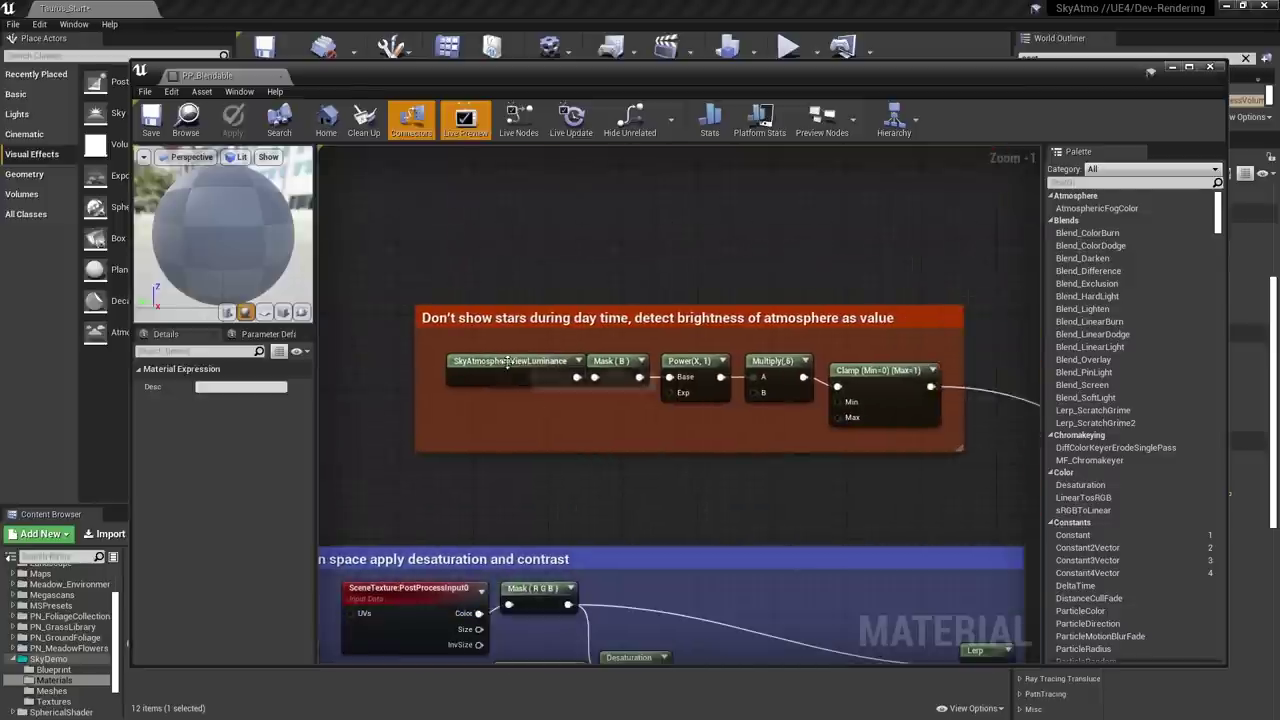
left_click(510, 364)
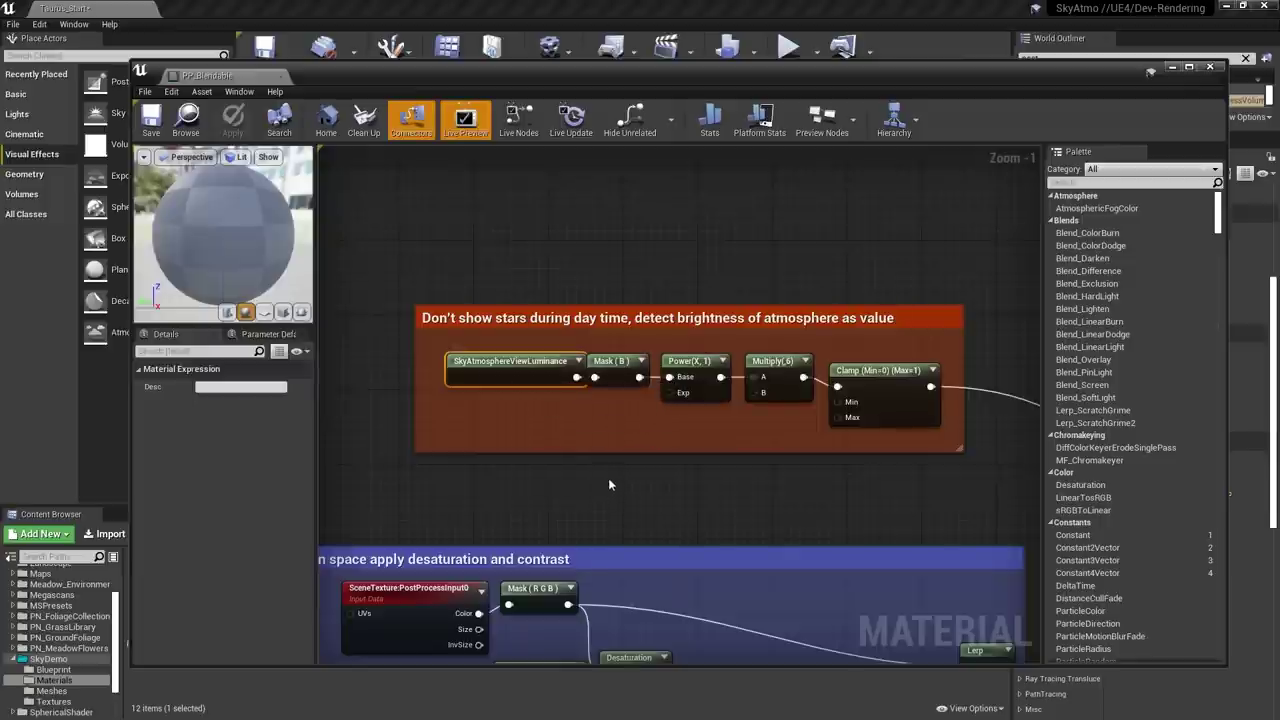
- Examine how the node groups blend through the Lerp nodes into the PP_Blendable output, and close the material
right_click_drag(874, 509, 650, 330)
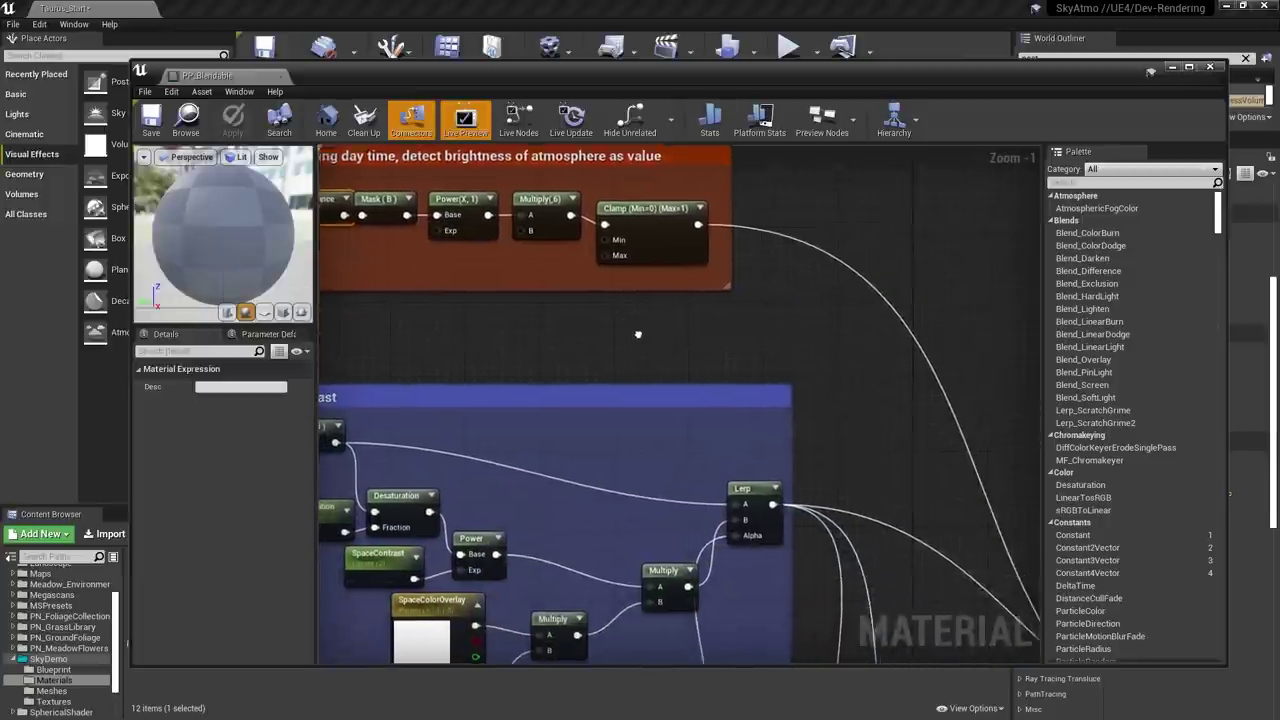
scroll(647, 330, "down", 6)
right_click_drag(723, 464, 838, 423)
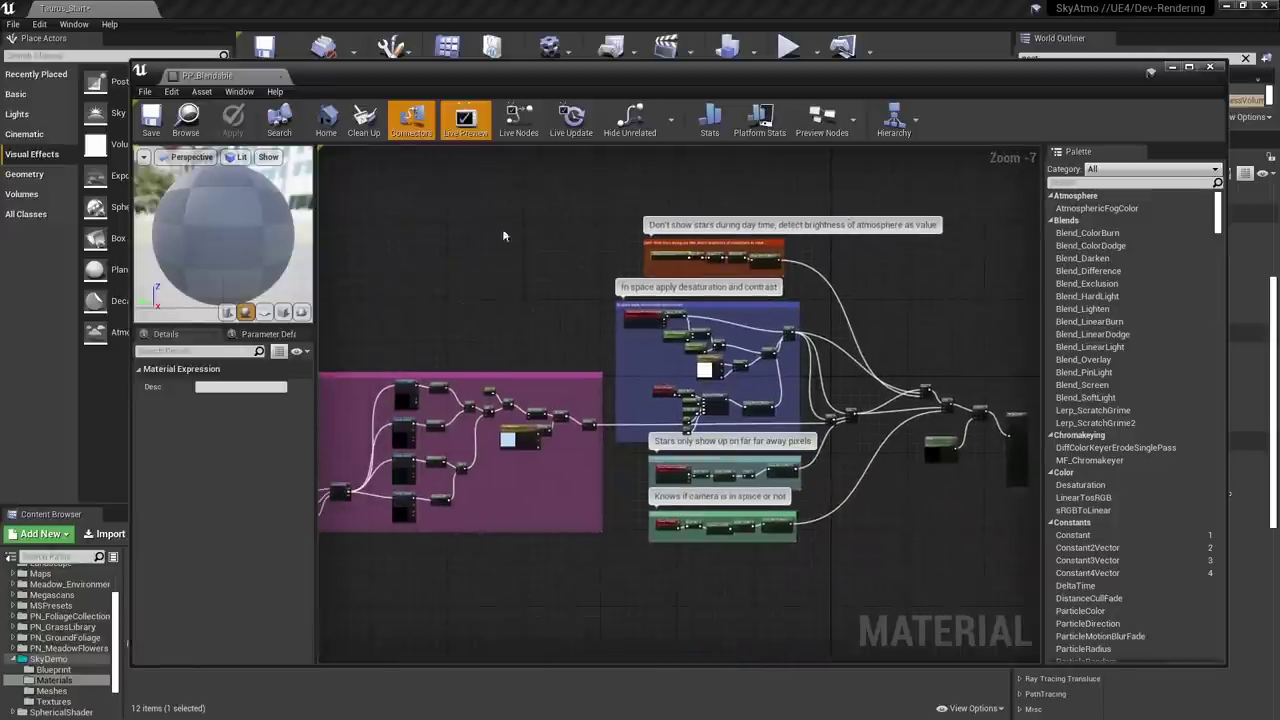
right_click_drag(849, 376, 680, 343)
scroll(752, 374, "up", 3)
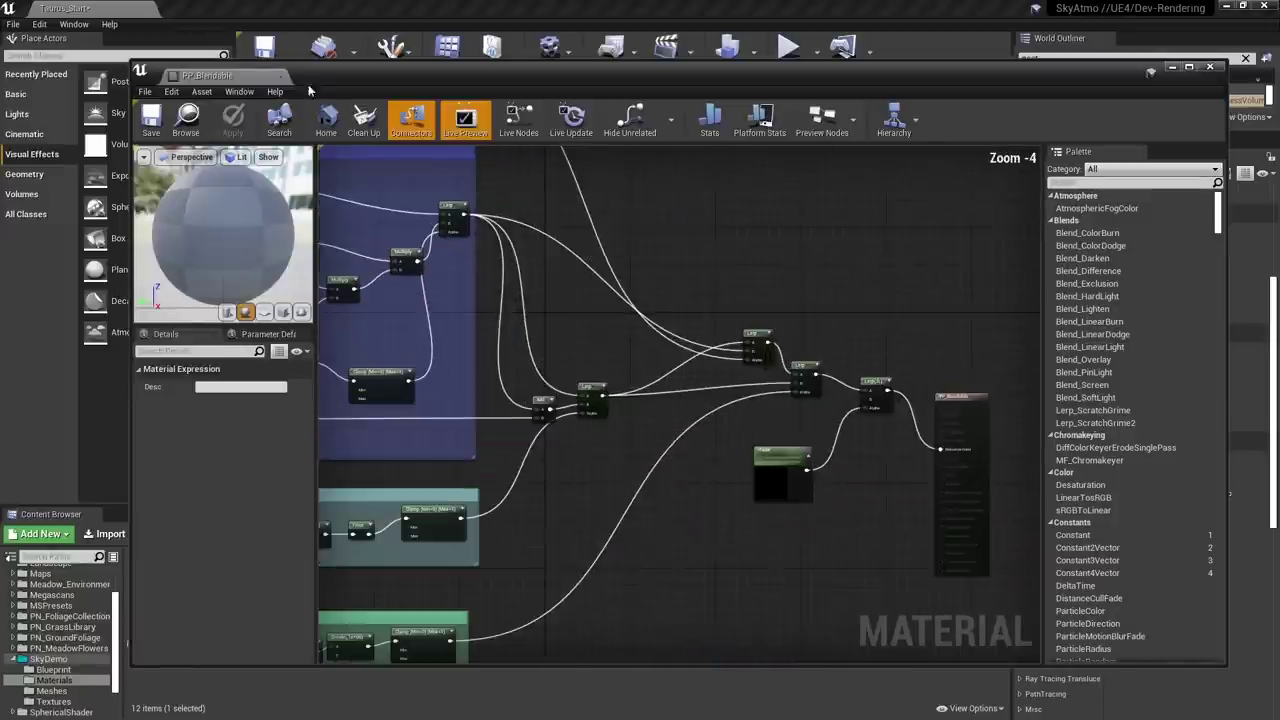
middle_click(243, 78)
- Fly the view over the hillside and foggy valley to examine the landscape's ambient lighting, and select TaurusSkyLight
right_click_drag(734, 386, 590, 370)
key("s")
key("w")
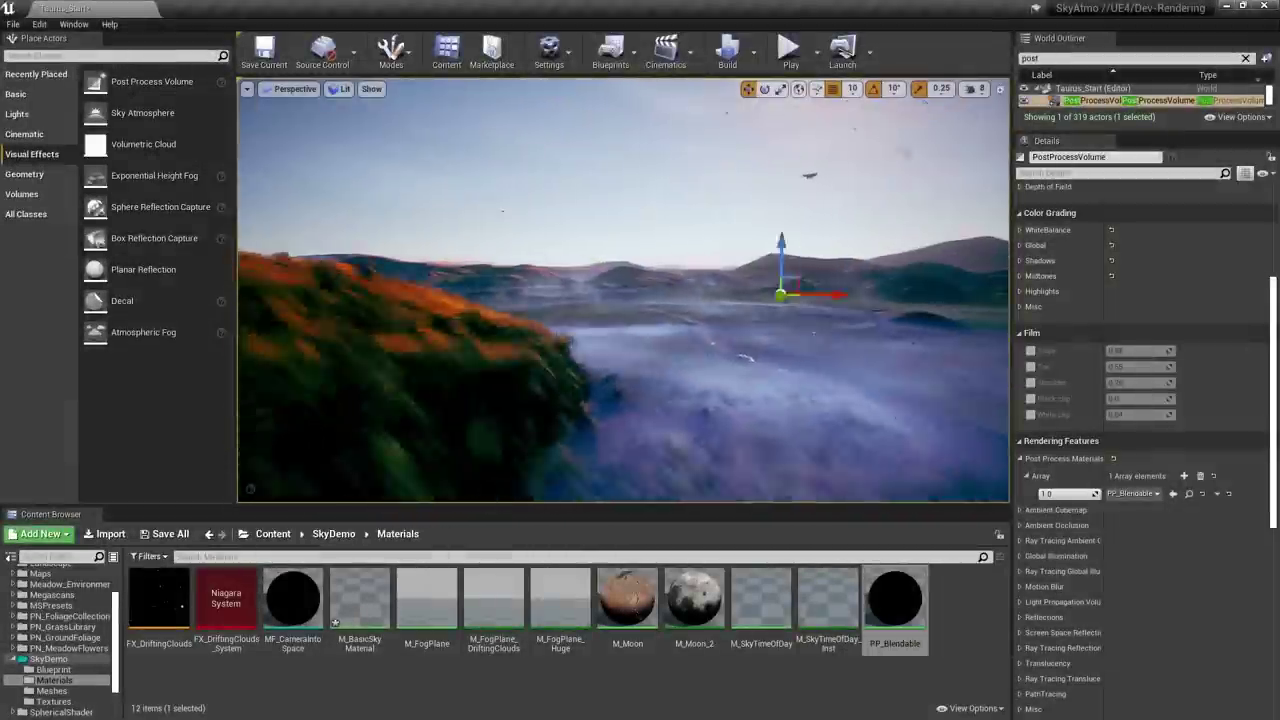
right_click_drag(628, 352, 578, 356)
right_click_drag(711, 349, 711, 349)
right_click_drag(702, 404, 649, 296)
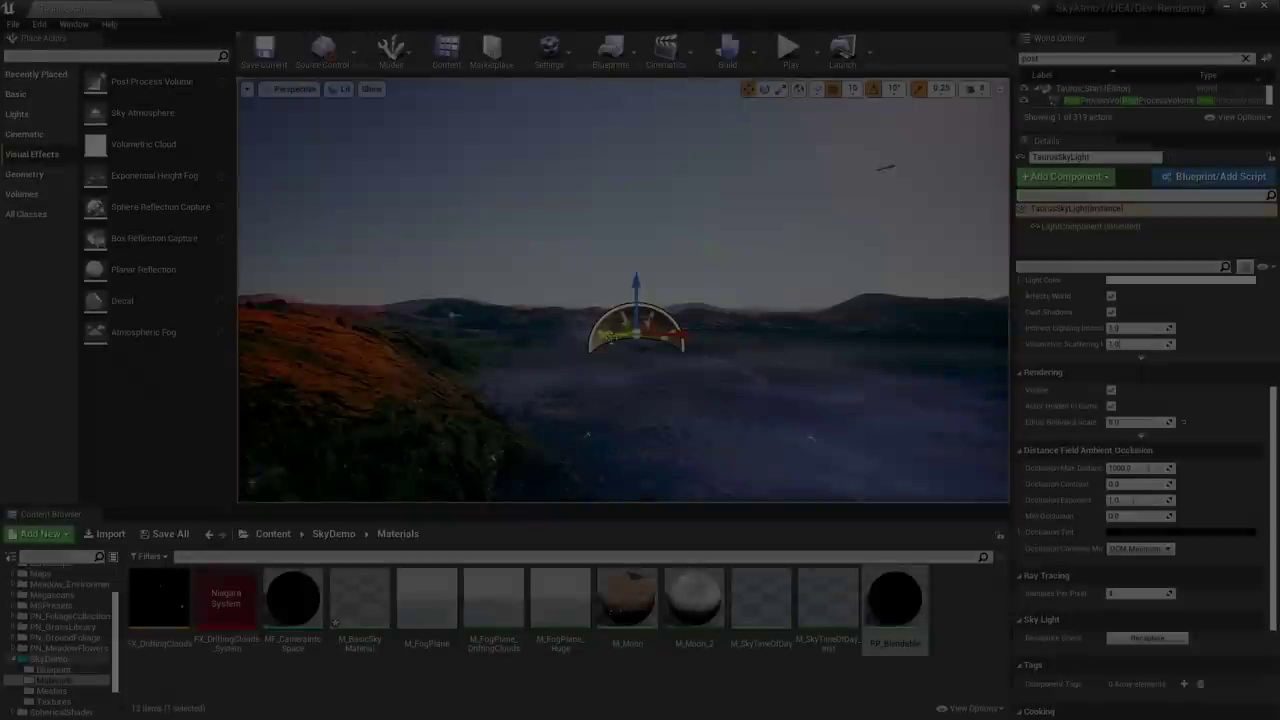
- Open BP_Widget_Ticking from the SkyDemo Blueprint folder and show the Branch leading to the sky recapture in its Event Graph
scroll(90, 680, "down", 2)
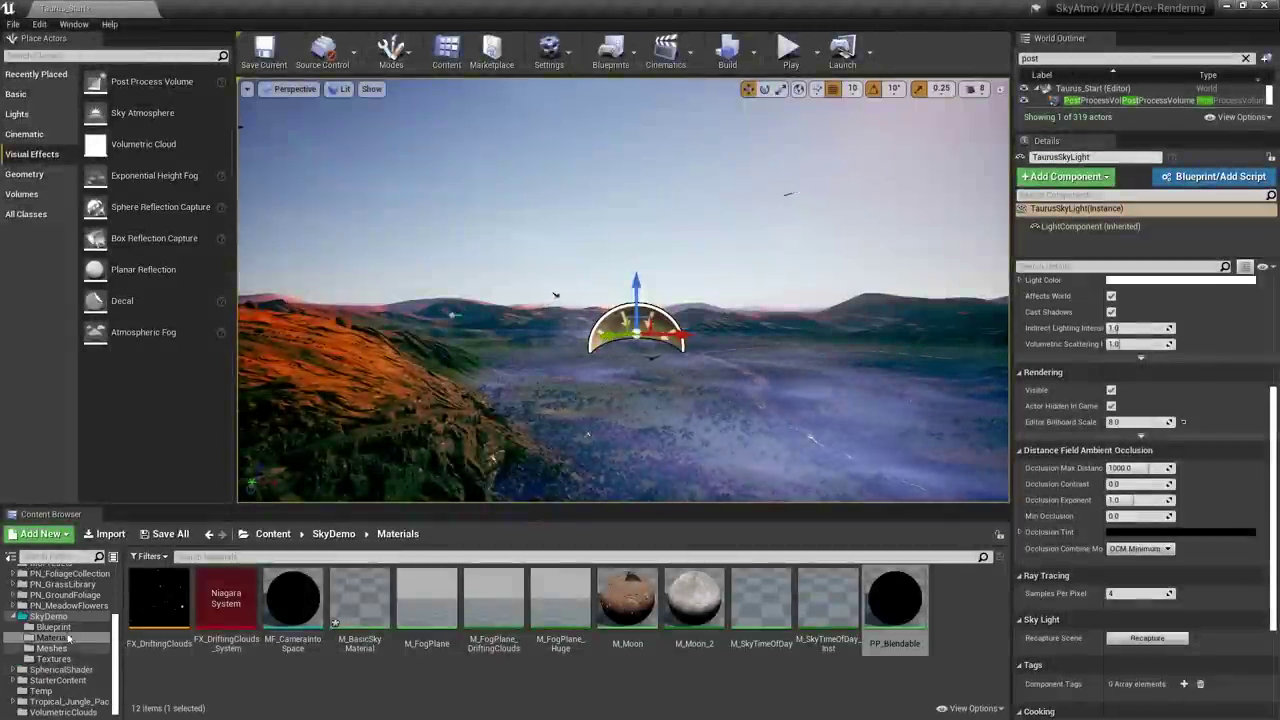
left_click(55, 627)
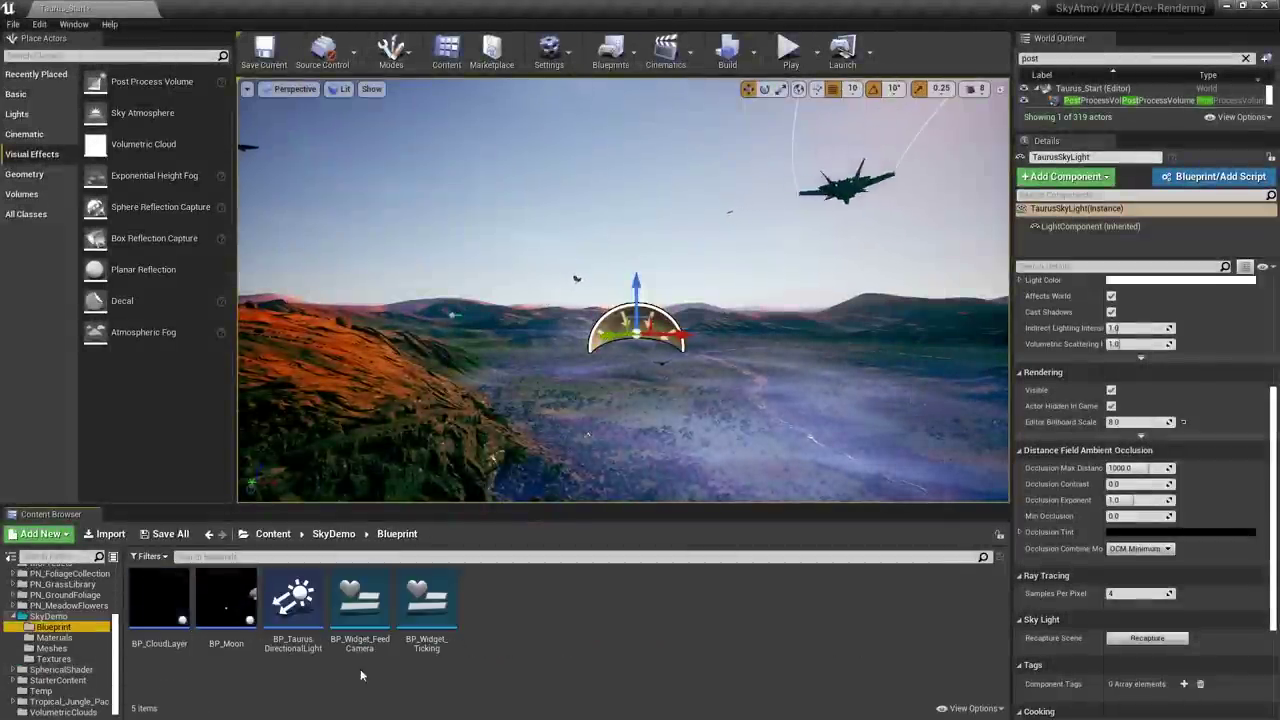
double_click(440, 607)
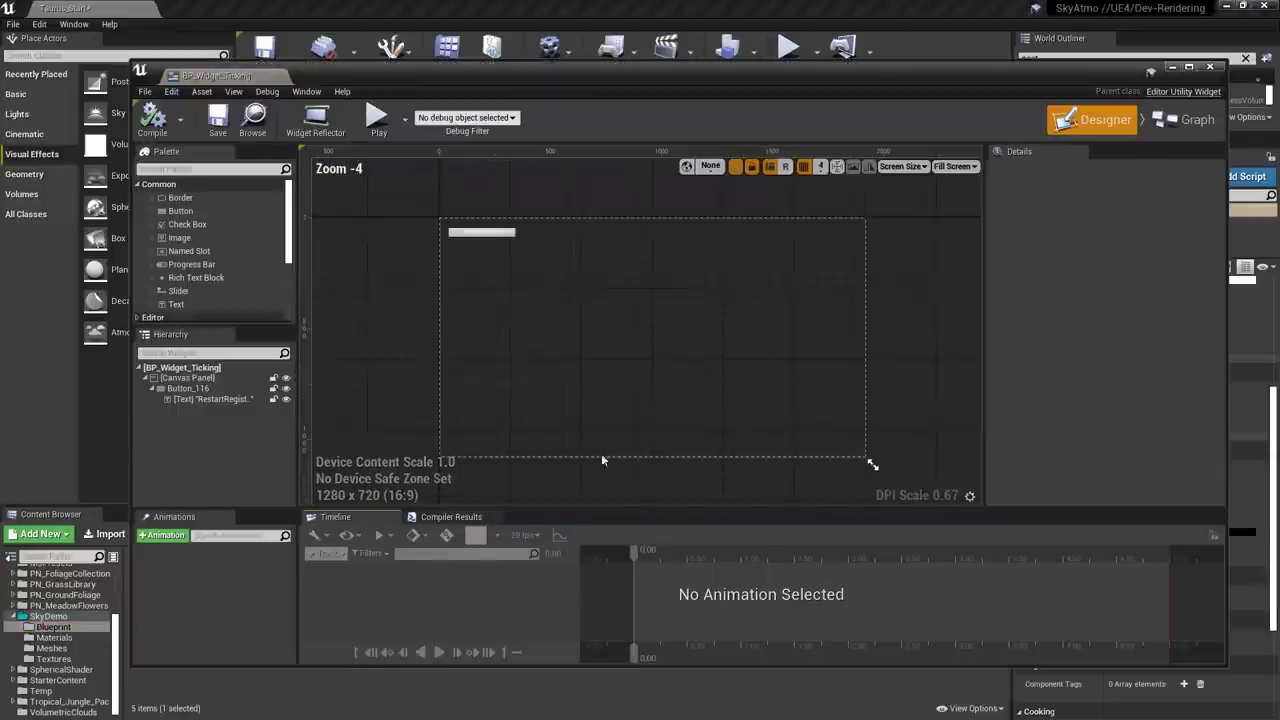
left_click_drag(509, 371, 1128, 549)
left_click(589, 400)
right_click_drag(691, 477, 627, 468)
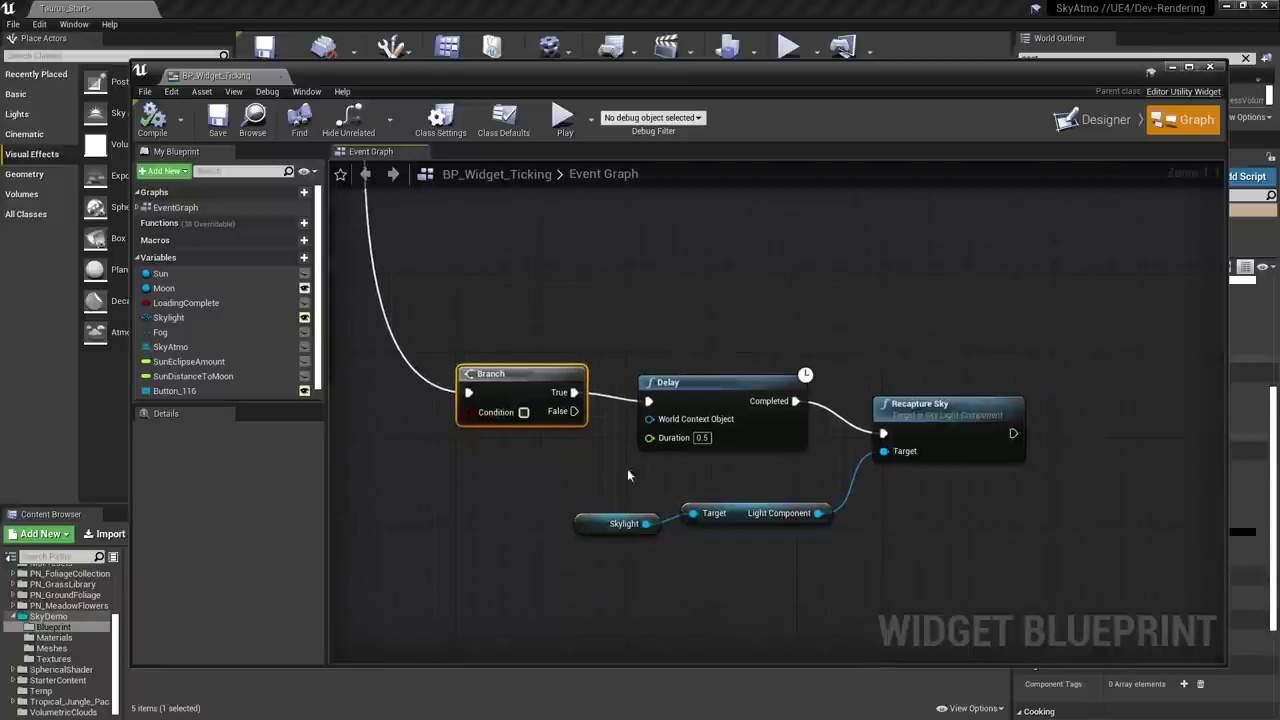
- Examine the Delay, Recapture Sky and Skylight nodes in the Event Graph, and close the widget blueprint
left_click(688, 400)
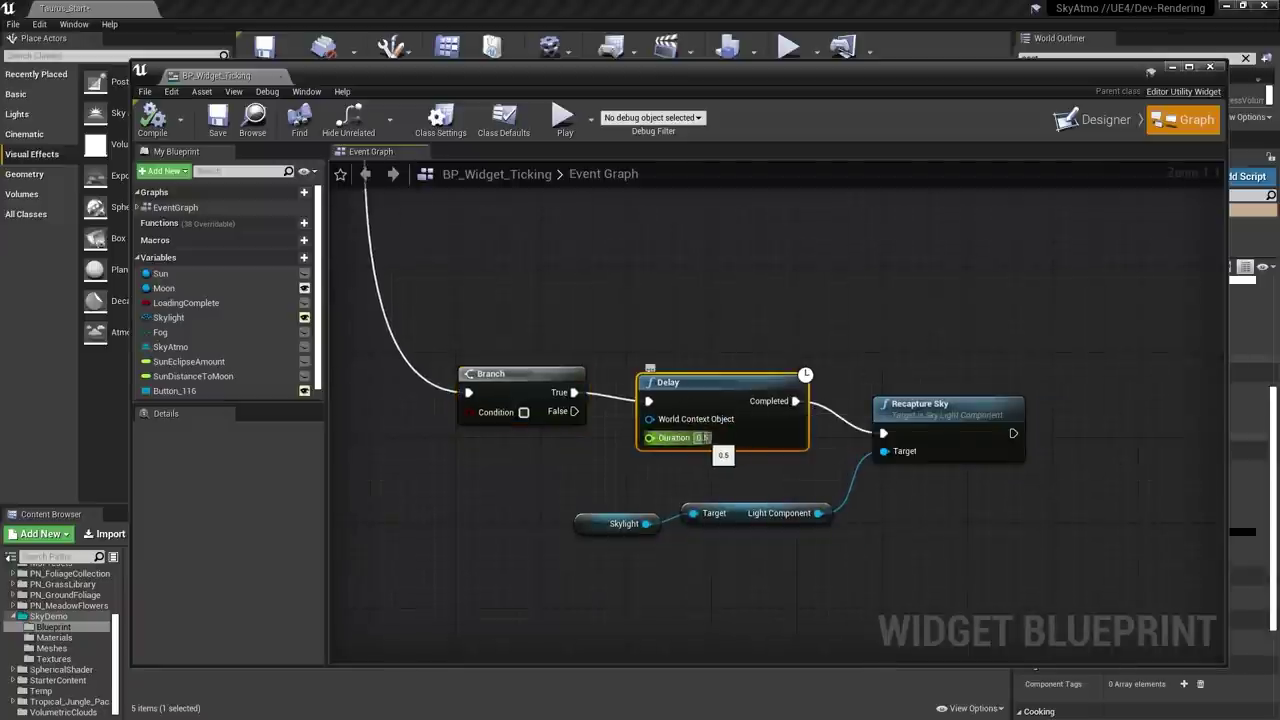
left_click(903, 410)
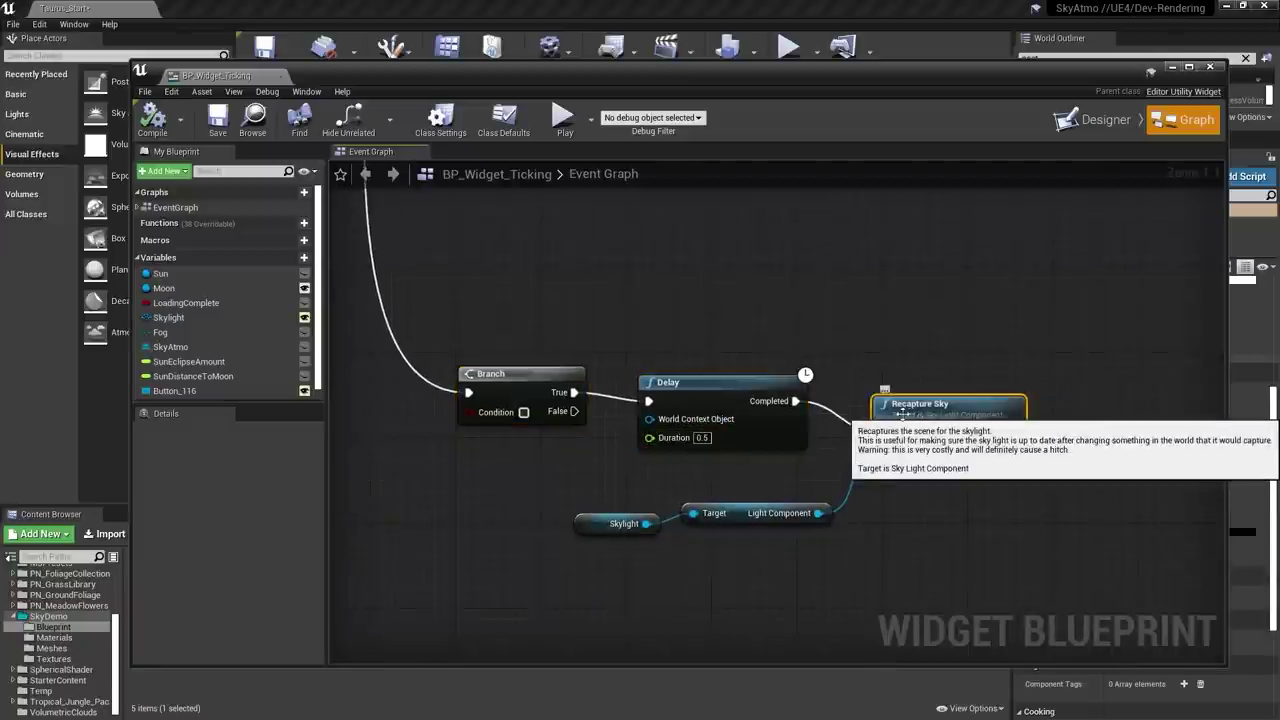
left_click(610, 523)
left_click_drag(600, 581, 1041, 458)
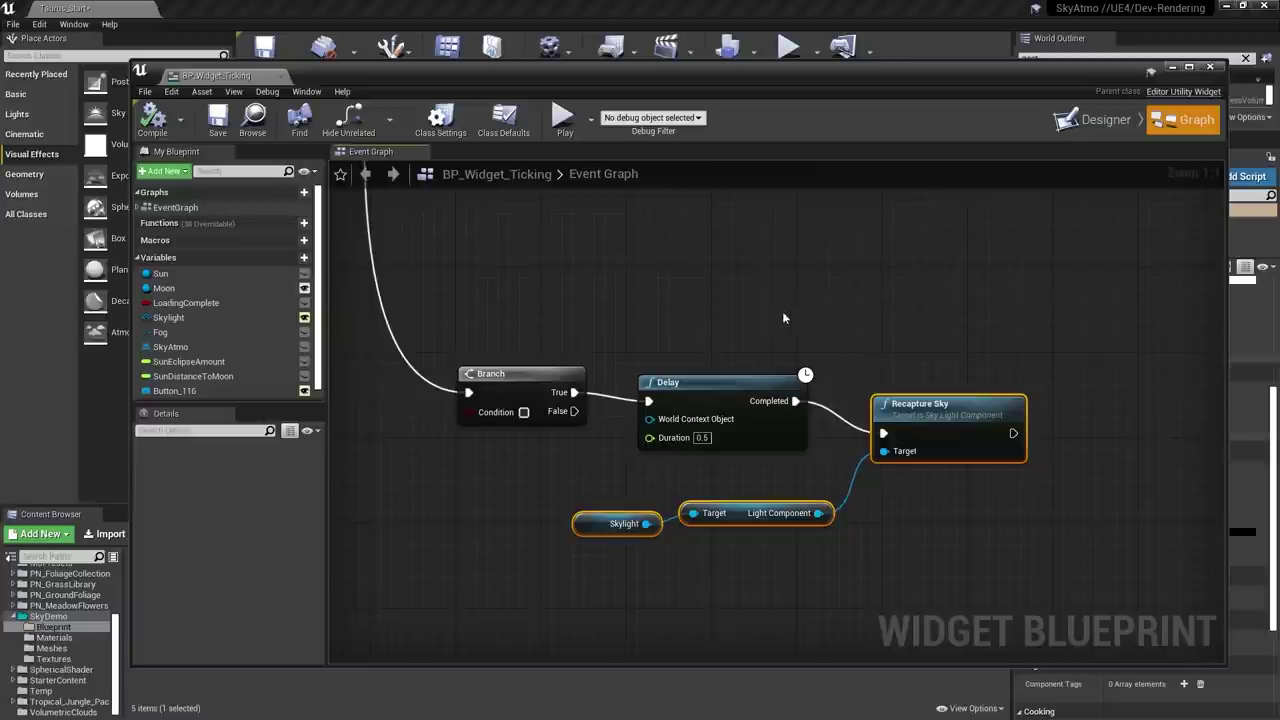
middle_click(237, 78)
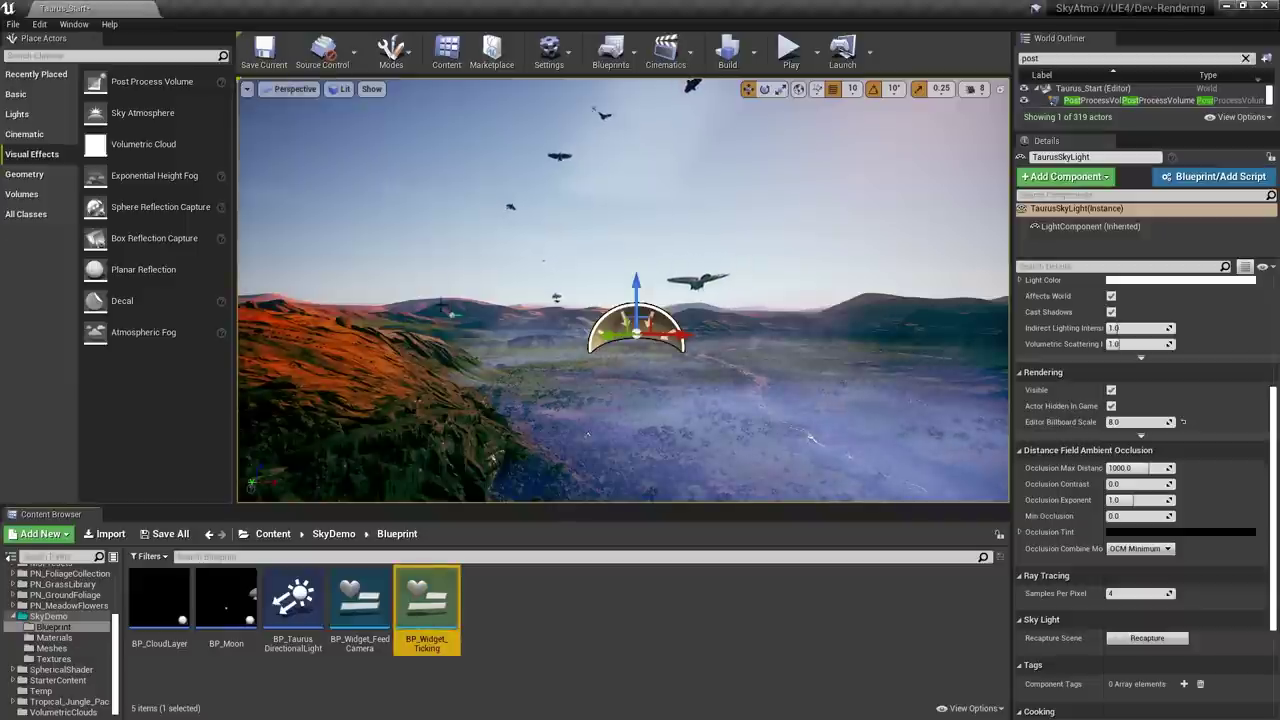
- Enable Real Time Capture on TaurusSkyLight and turn the view across the foggy valley
scroll(1115, 400, "up", 5)
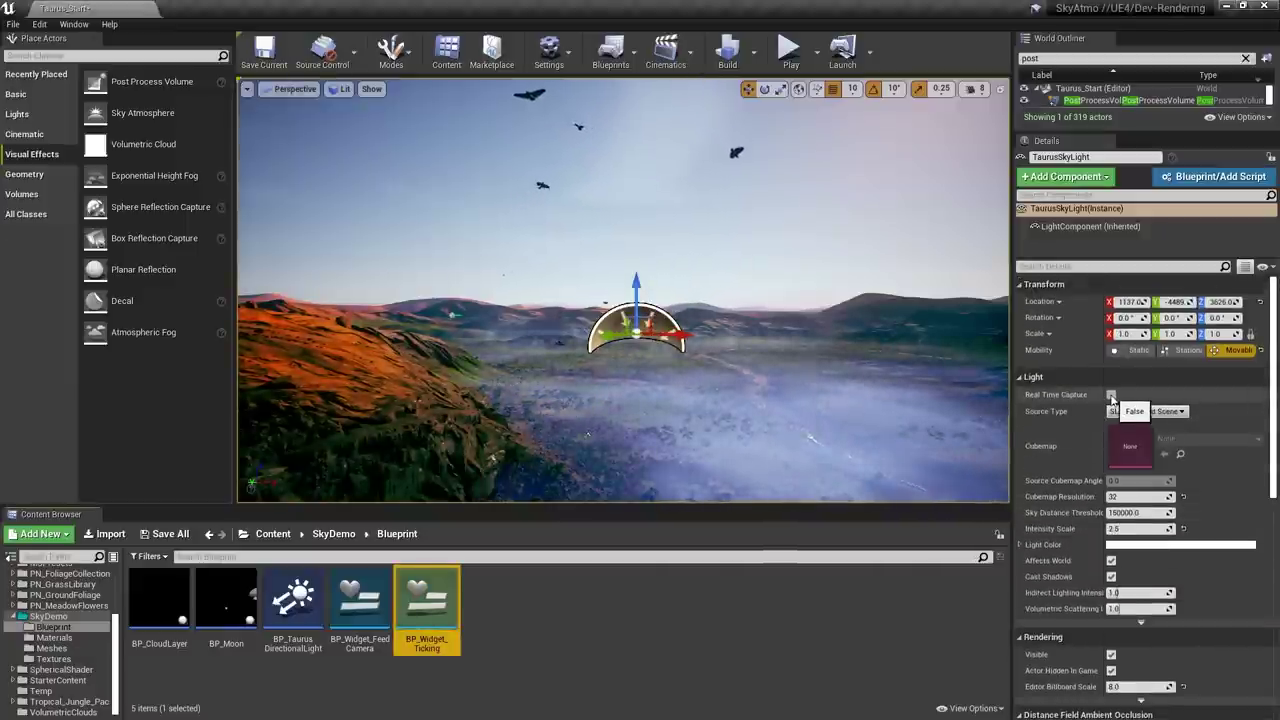
left_click(1111, 395)
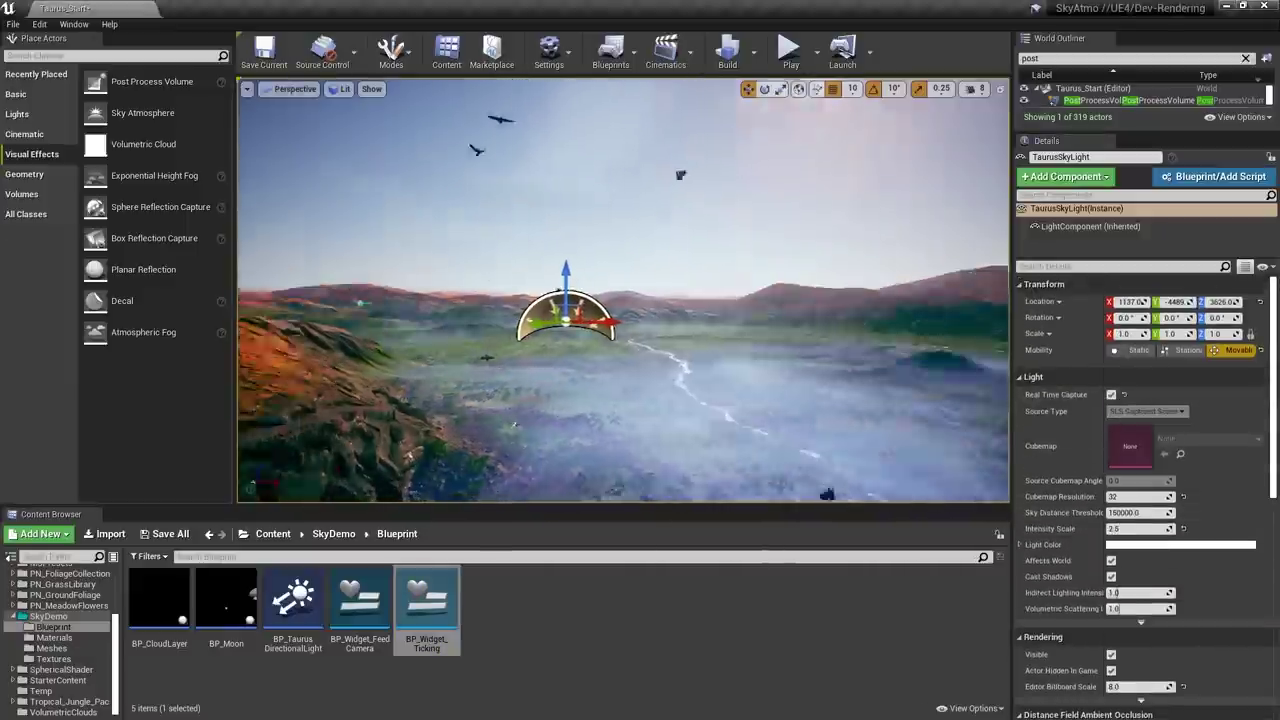
right_click_drag(803, 403, 843, 395)
- Move the sun through sunset and night and back above the horizon to test the sky light's real-time capture
key("ctrl+l")
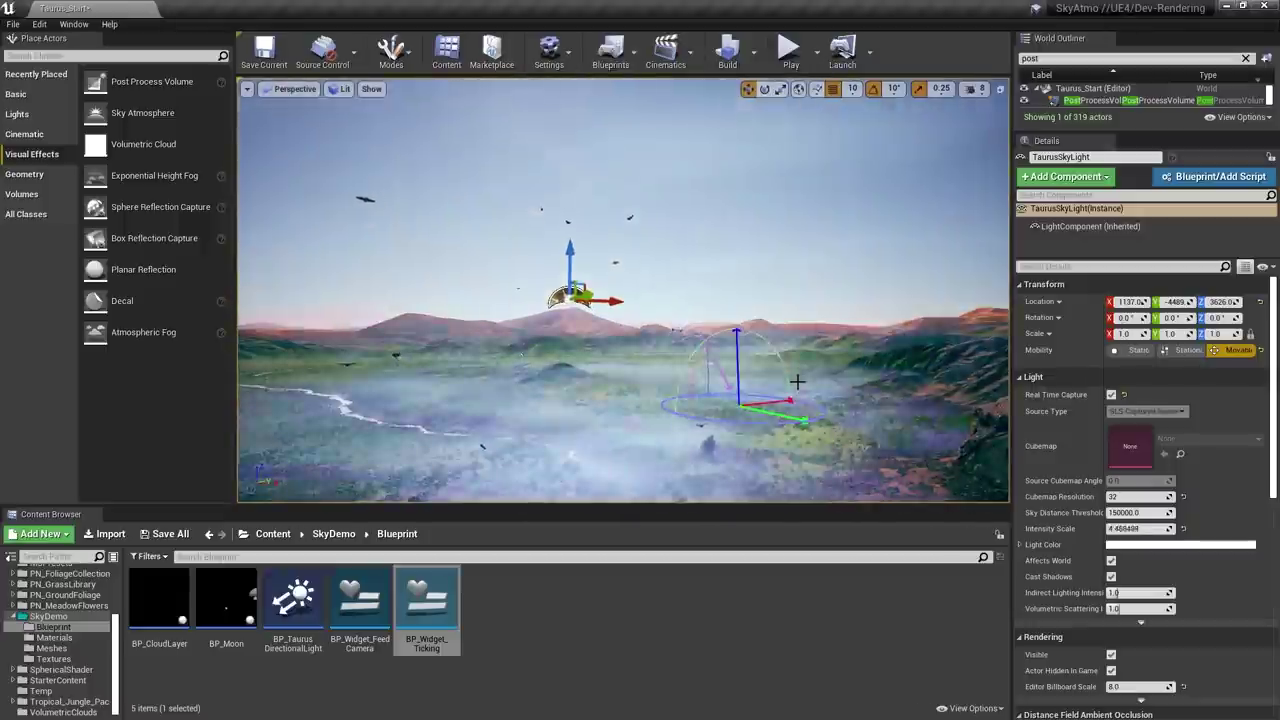
key("ctrl+l")
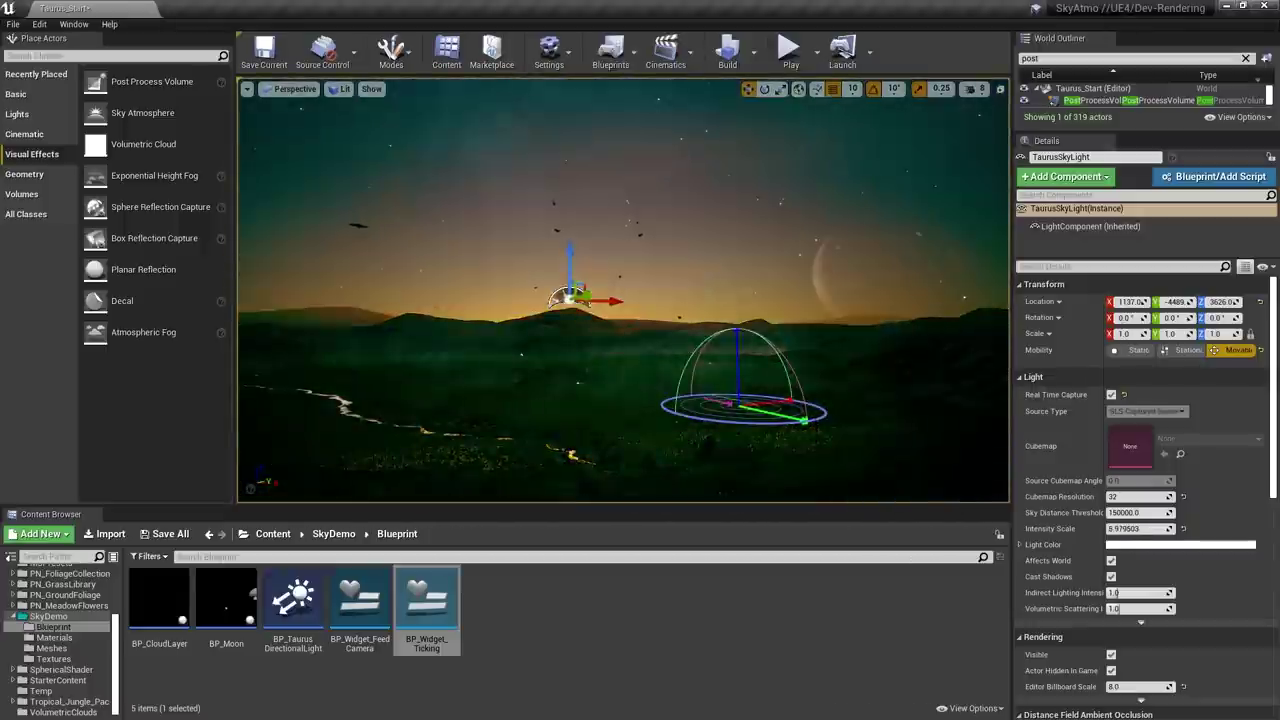
key("ctrl+l")
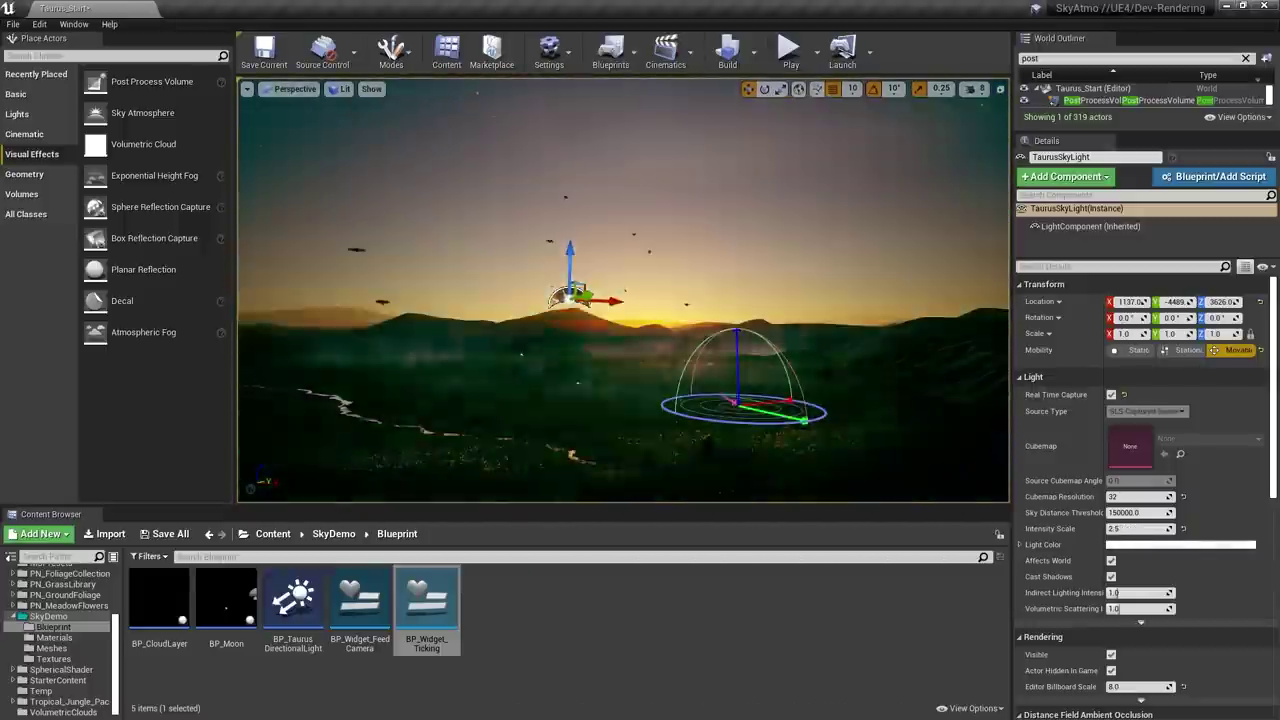
key("ctrl+l")
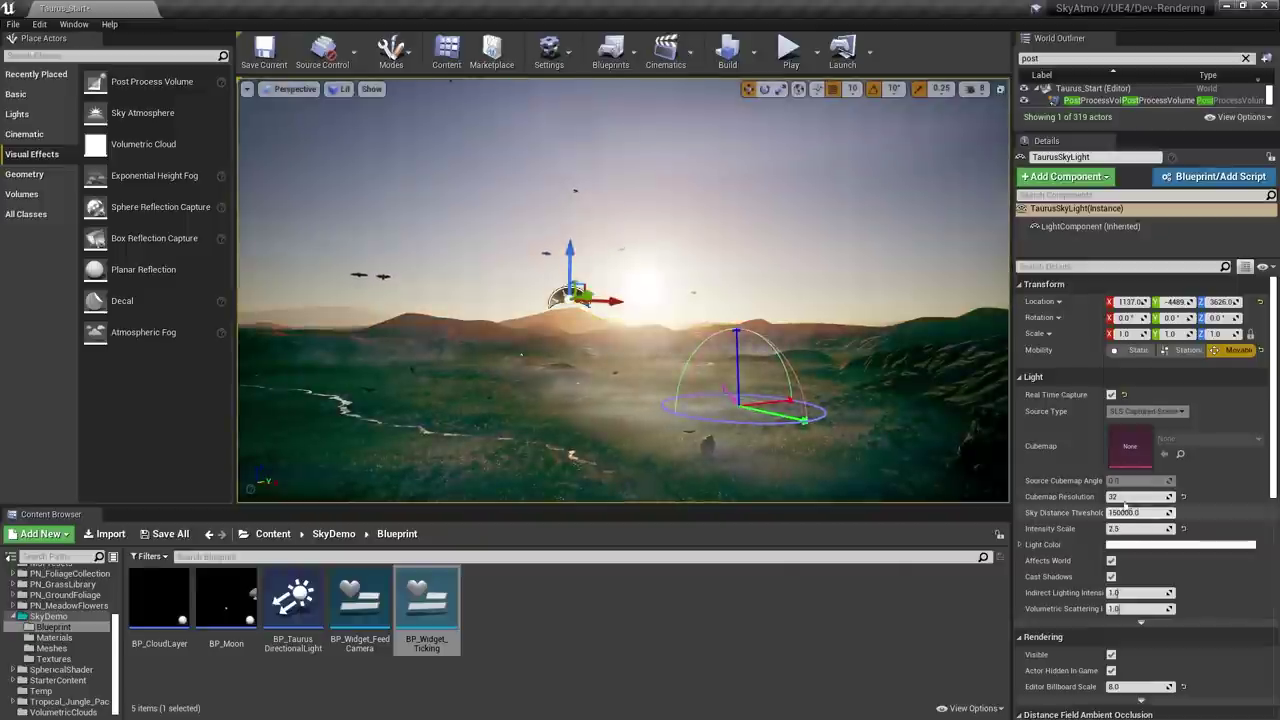
left_click(1126, 498)
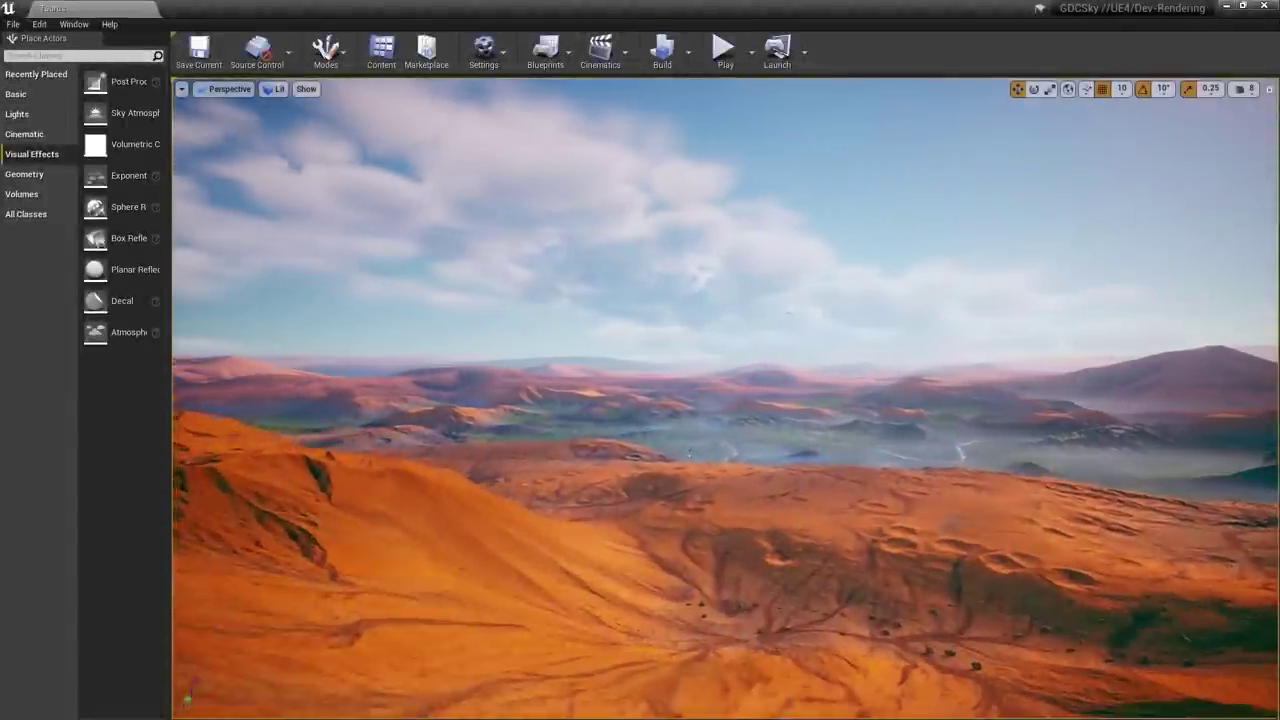
- Look across the desert level's sky and lower the sun behind the large clouds above the hills
right_click_drag(899, 485, 950, 415)
right_click_drag(910, 453, 892, 478)
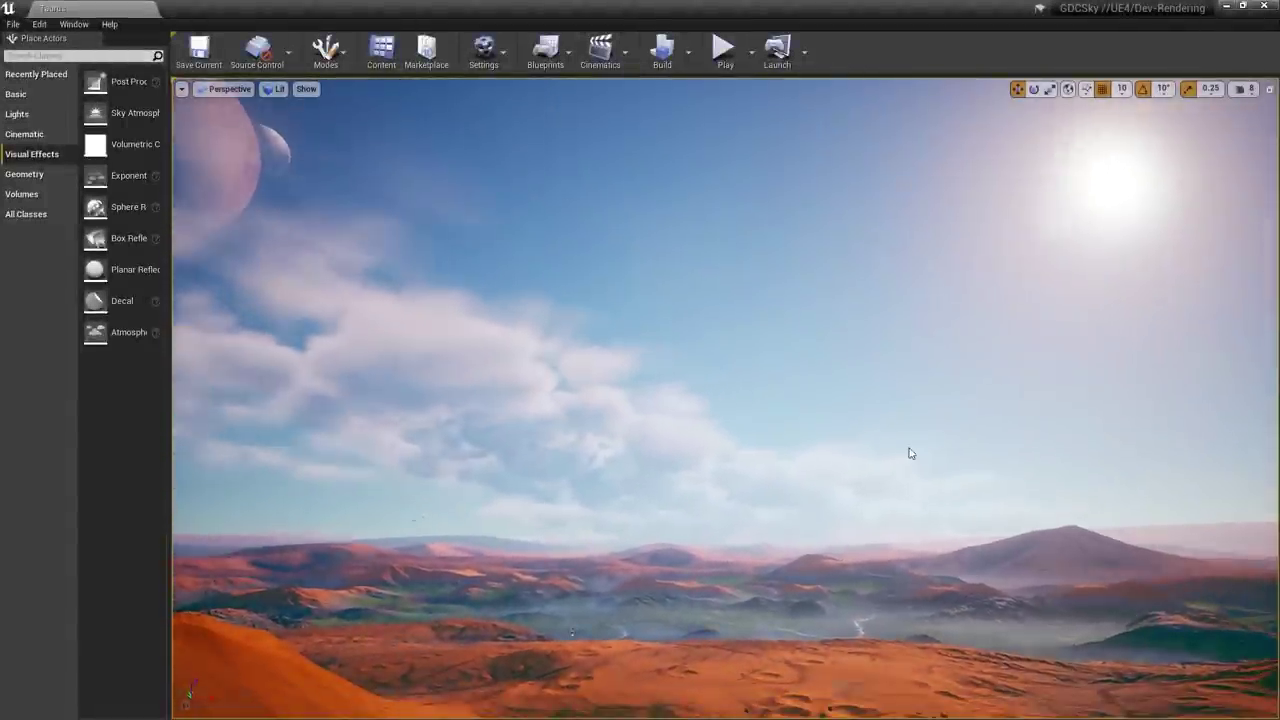
mouse_move(723, 403)
right_mouse_down()
mouse_move(665, 408)
mouse_move(666, 392)
mouse_move(703, 398)
right_mouse_up()
key("ctrl+l")
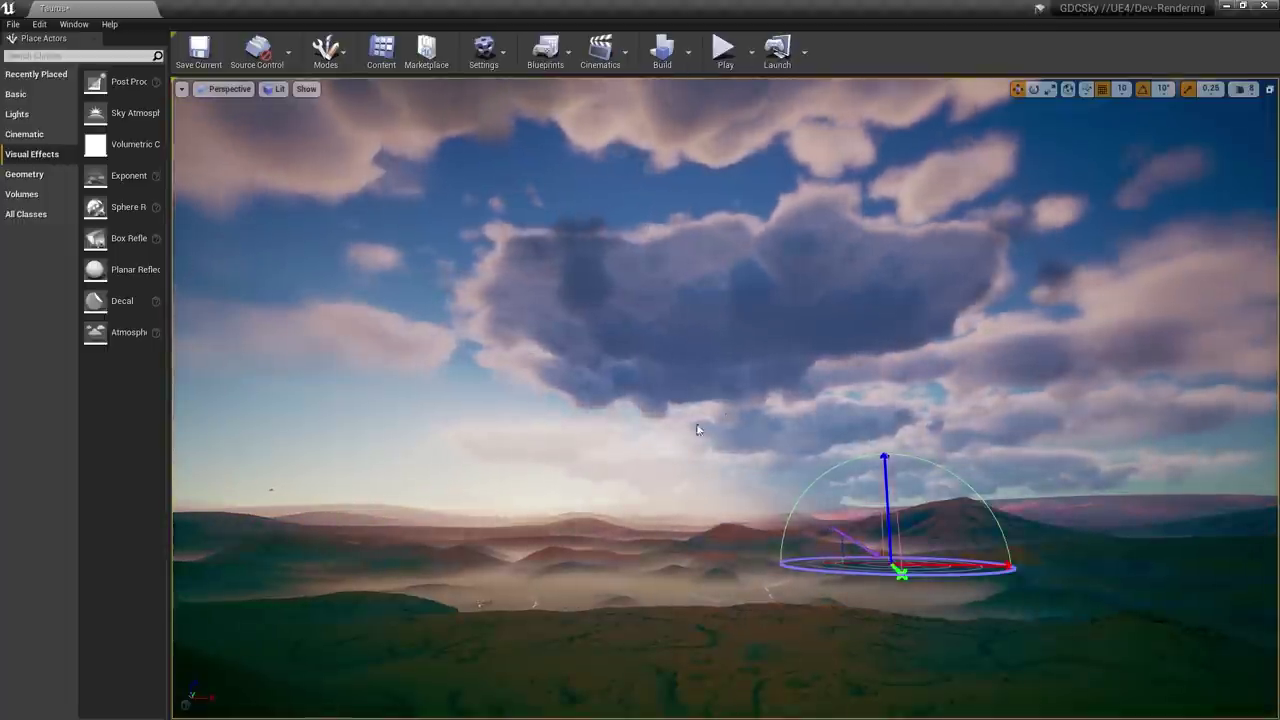
- Fly above the misty hills and adjust the sun's direction to show light shafts and cloud shadows across the terrain
right_click_drag(664, 506, 672, 606)
key("w")
key("e")
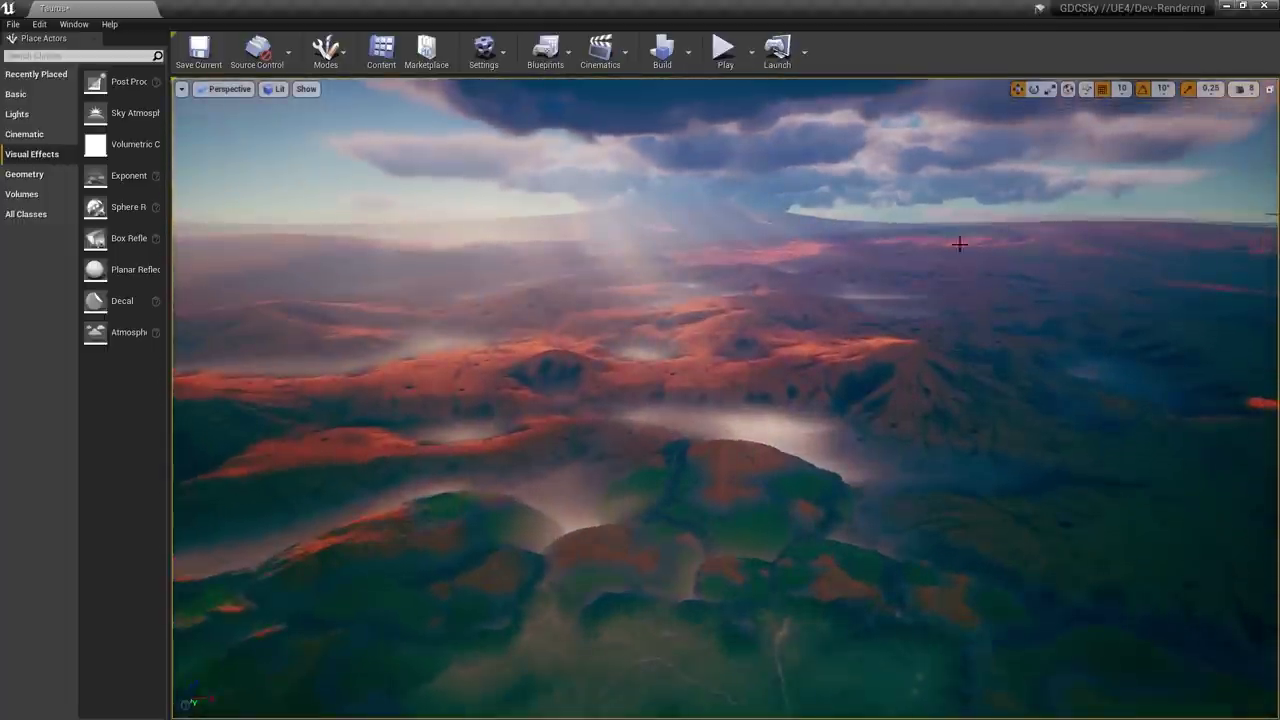
right_click_drag(743, 345, 743, 347)
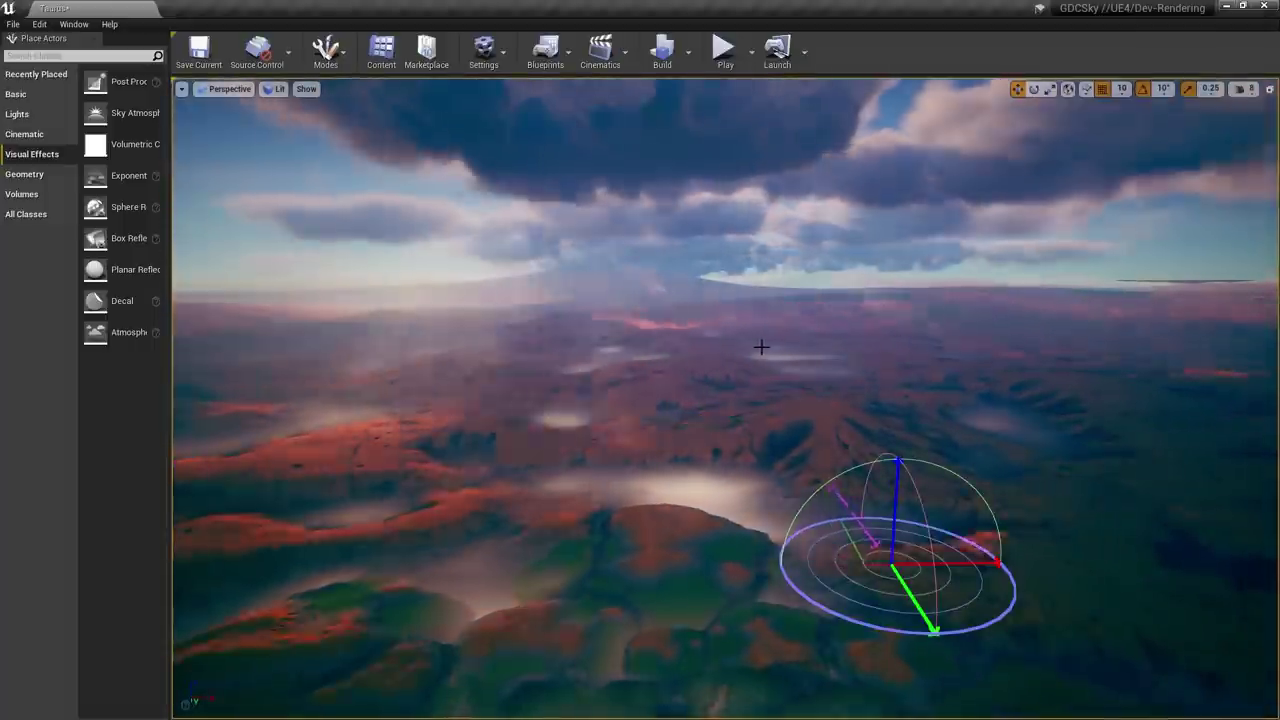
right_click_drag(798, 349, 787, 305)
key("ctrl+l")
- Fly to the cliff facing the low sun, and raise the sun high above the valley
right_click_drag(744, 350, 625, 330)
key("w")
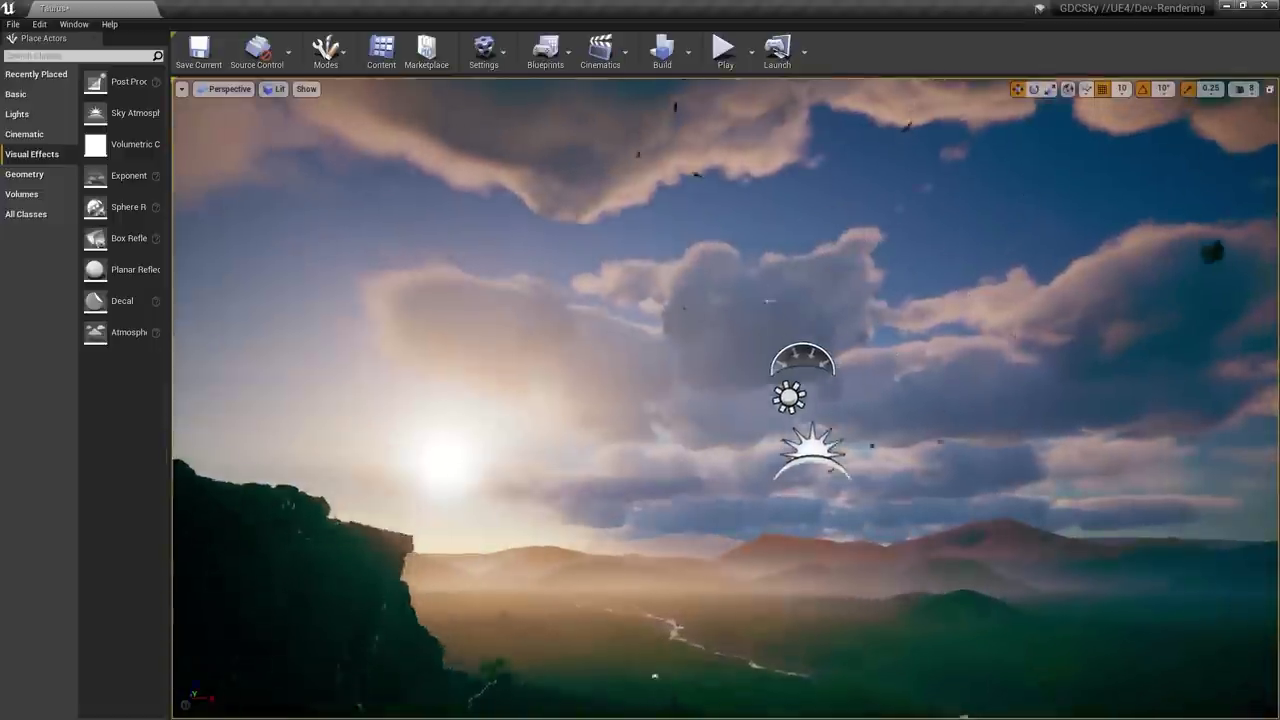
right_click_drag(748, 375, 748, 340)
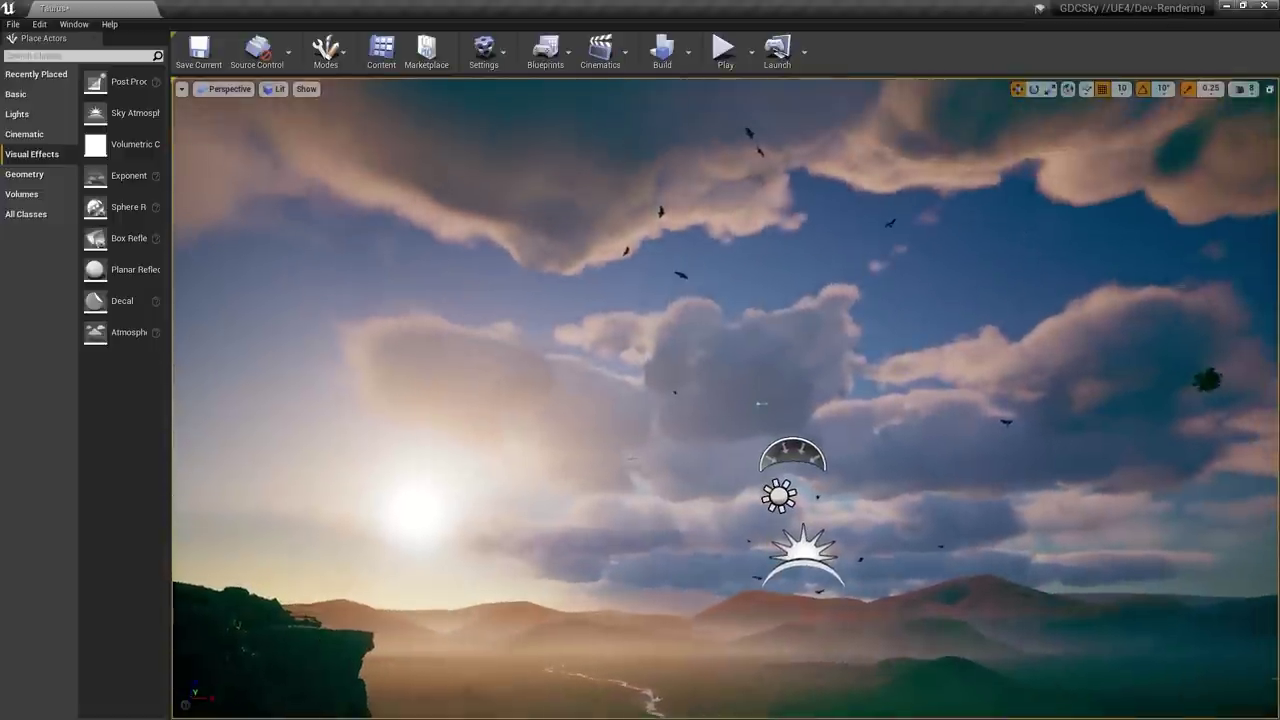
key("ctrl+l")
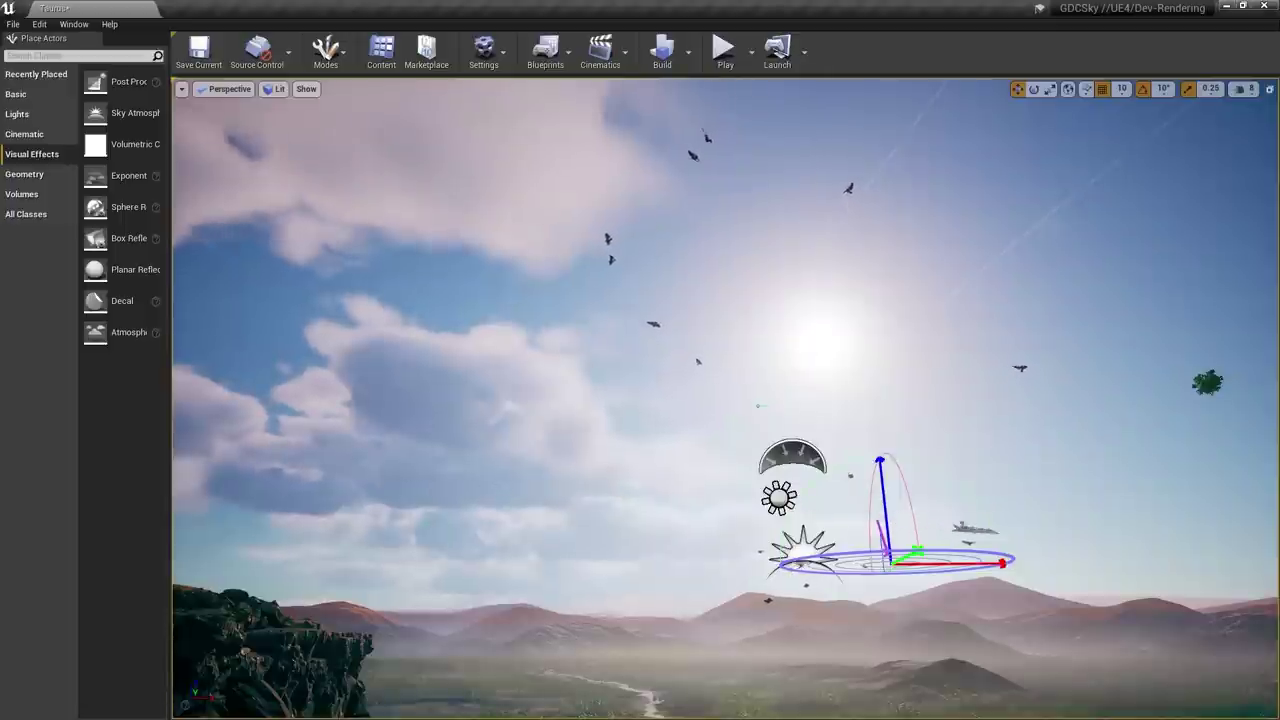
right_click_drag(708, 331, 732, 350)
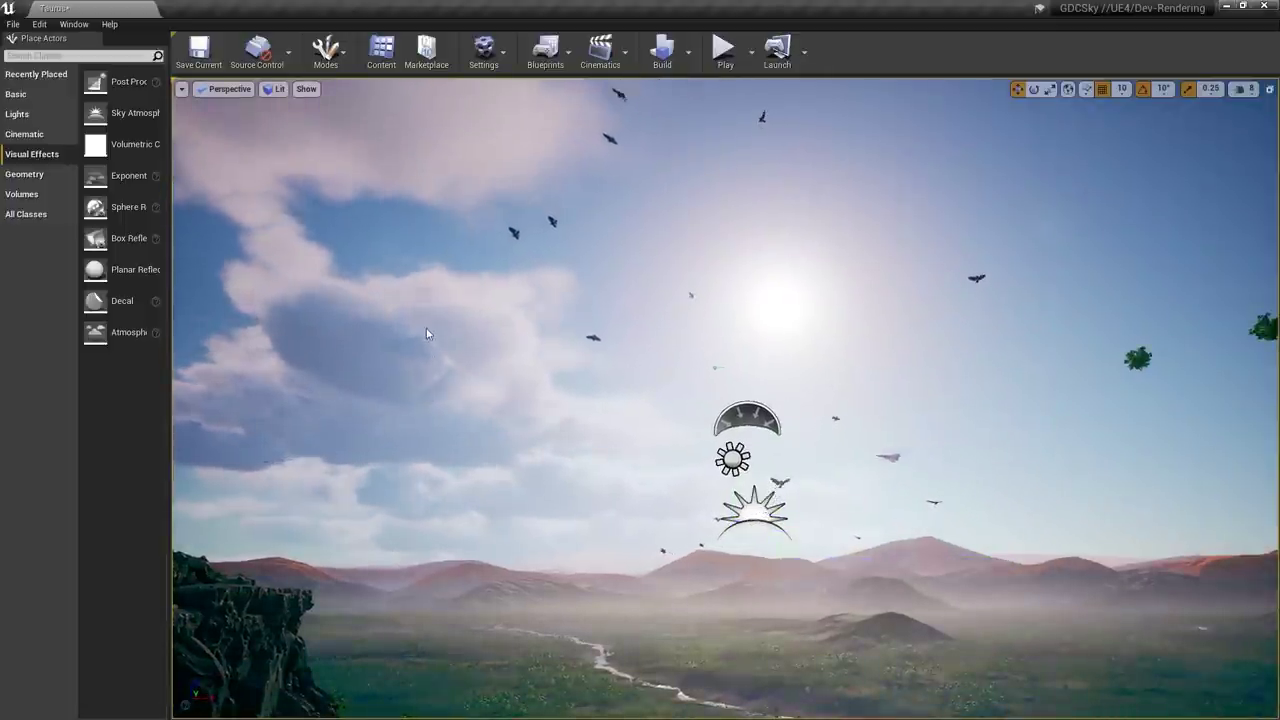
- Widen the list of placeable actors and fly around the cliff to view the daytime clouds and valley
left_click_drag(171, 128, 207, 141)
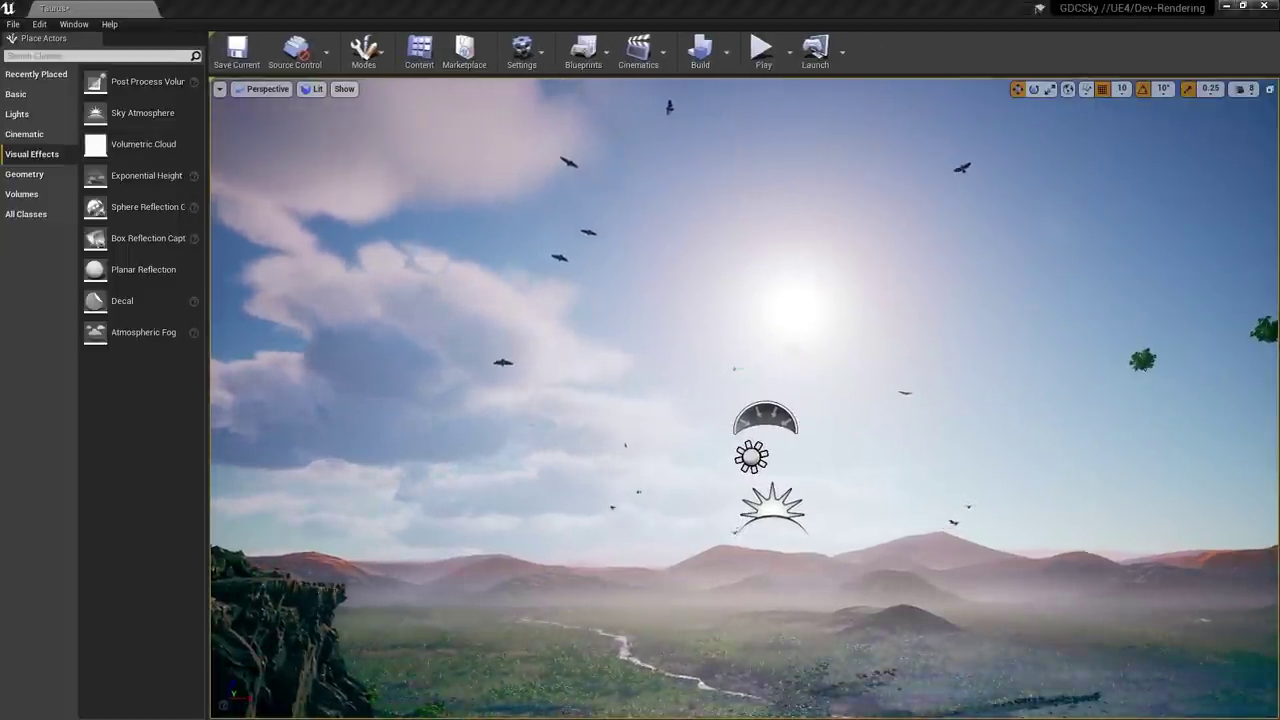
right_click_drag(1035, 369, 1003, 426)
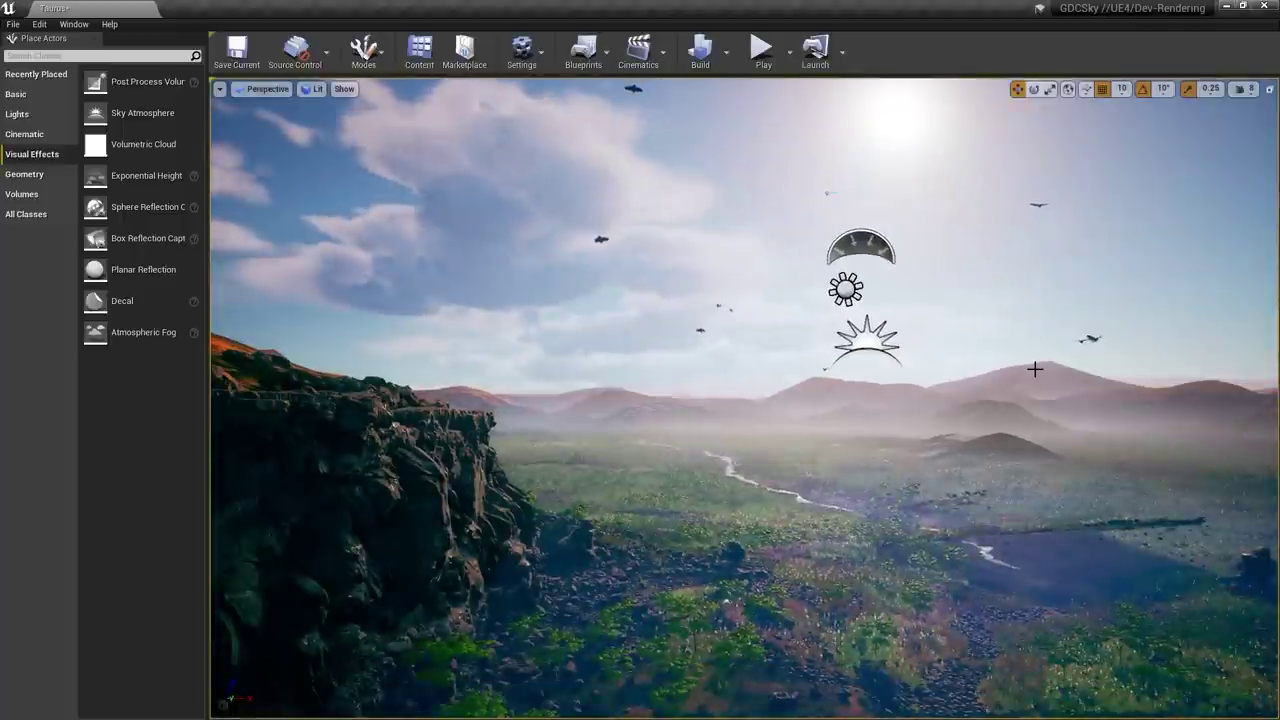
right_click_drag(869, 397, 674, 331)
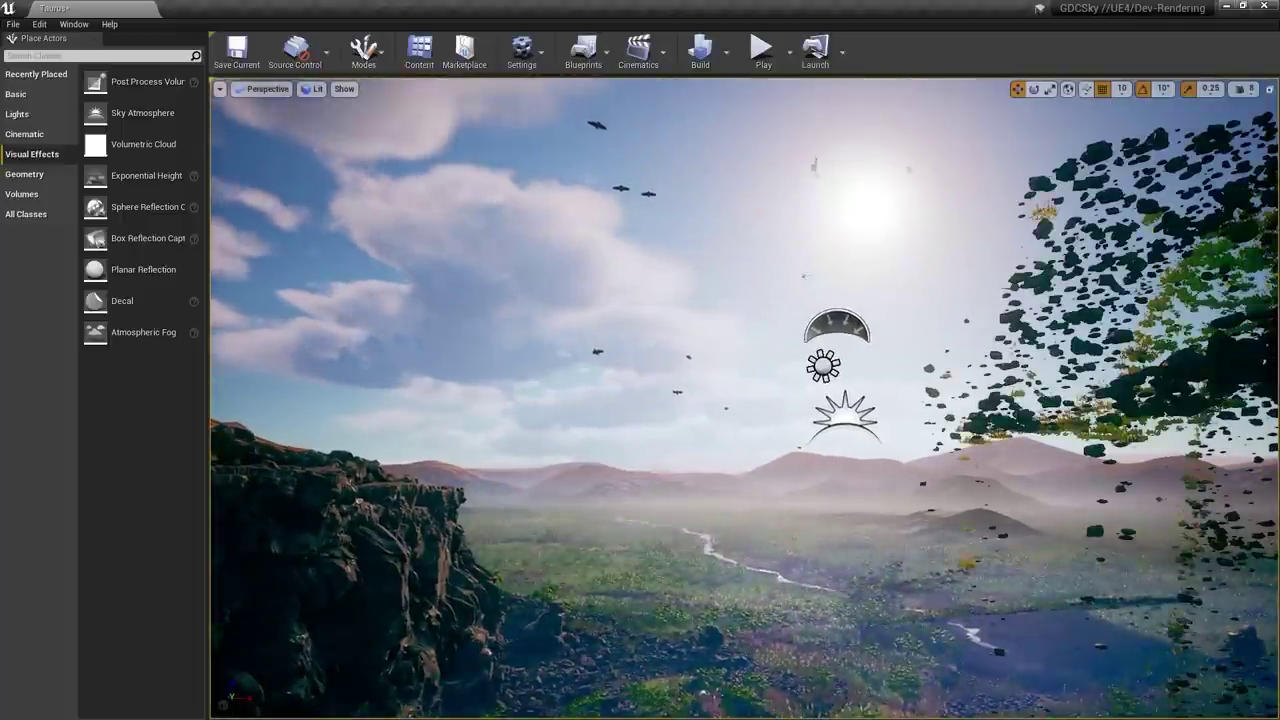
key("w")
right_click_drag(1000, 268, 840, 274)
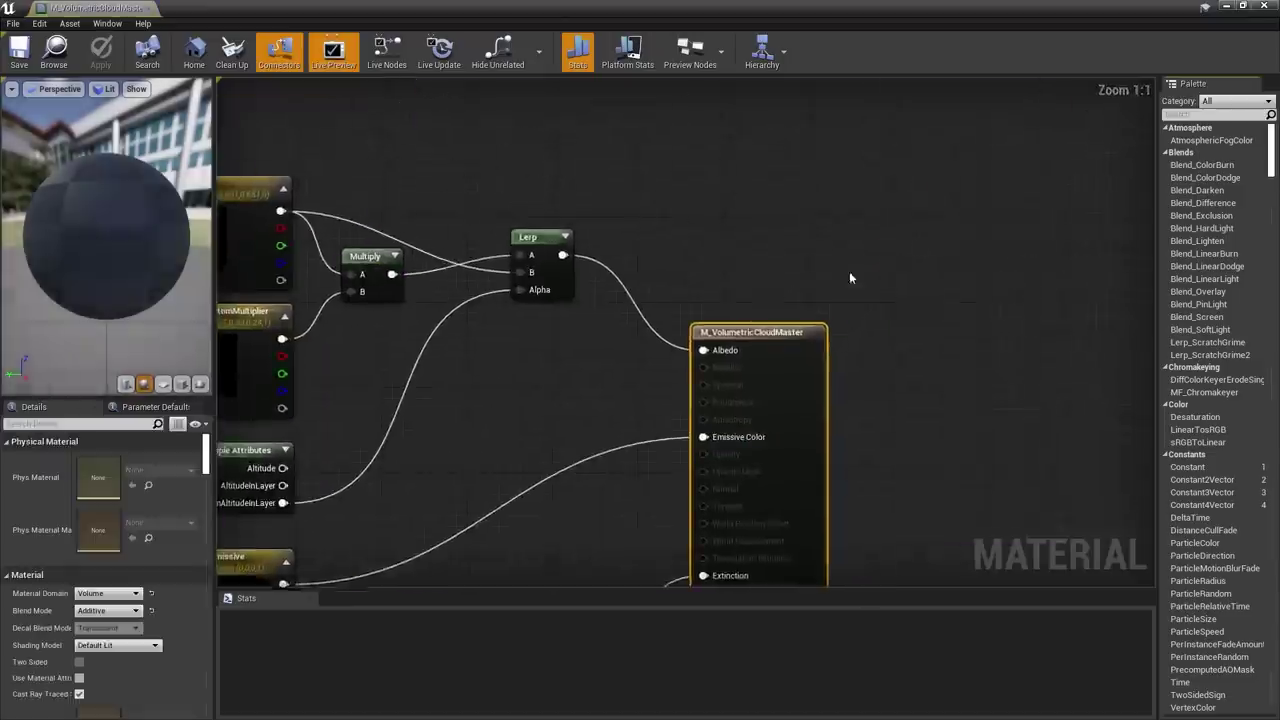
- Examine the commented node groups of the M_VolumetricCloudMaster graph, closing in on the two Detail Volume Sample groups
scroll(511, 340, "down", 2)
right_click_drag(521, 340, 737, 273)
scroll(737, 273, "down", 6)
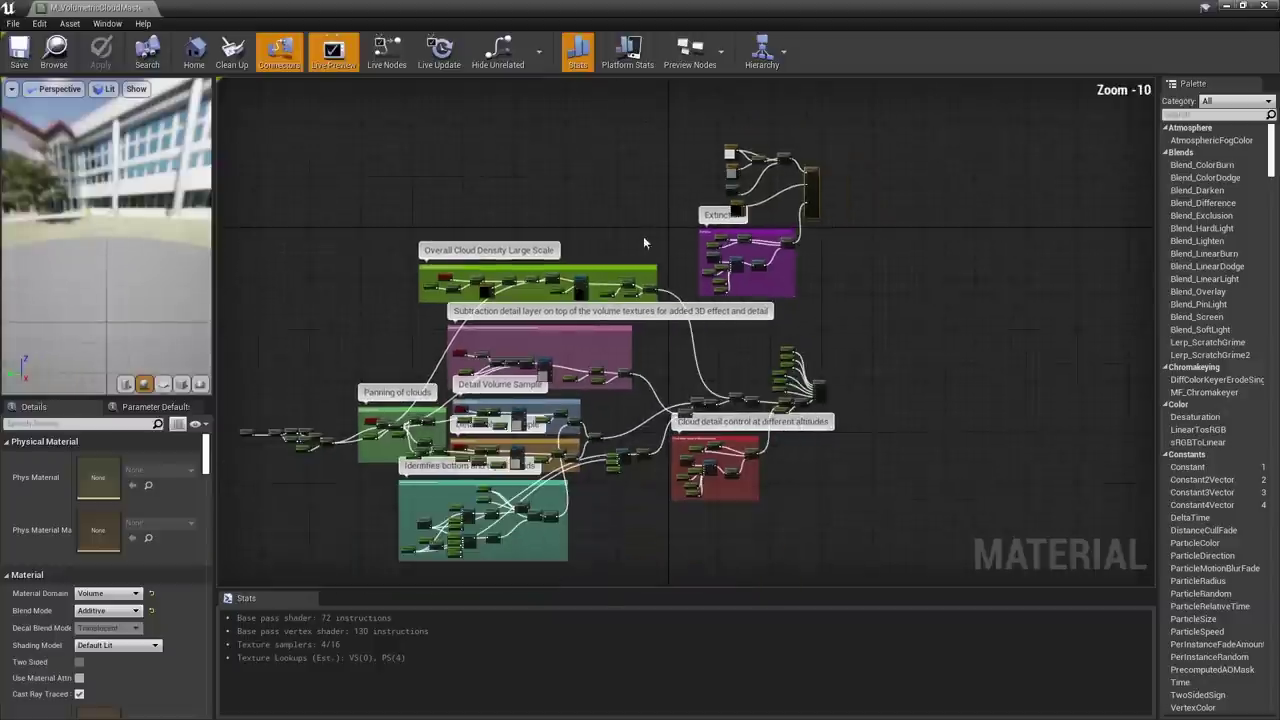
right_click_drag(643, 236, 677, 232)
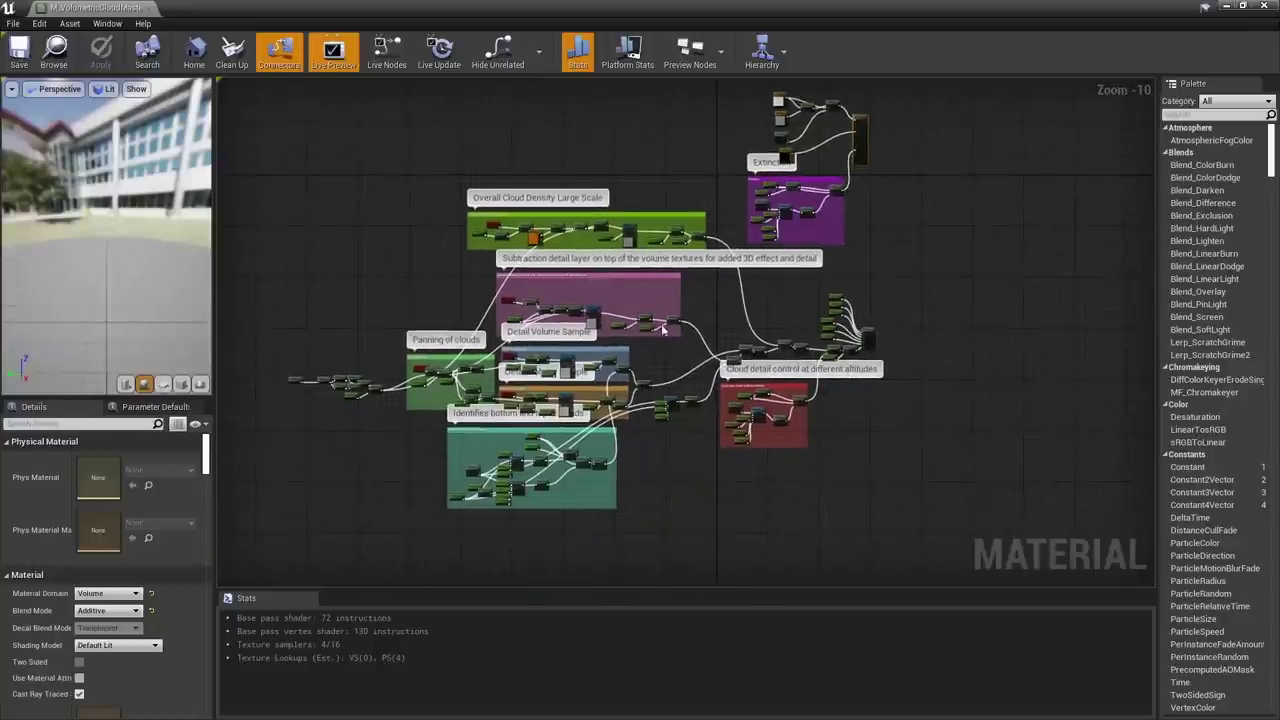
scroll(576, 403, "up", 8)
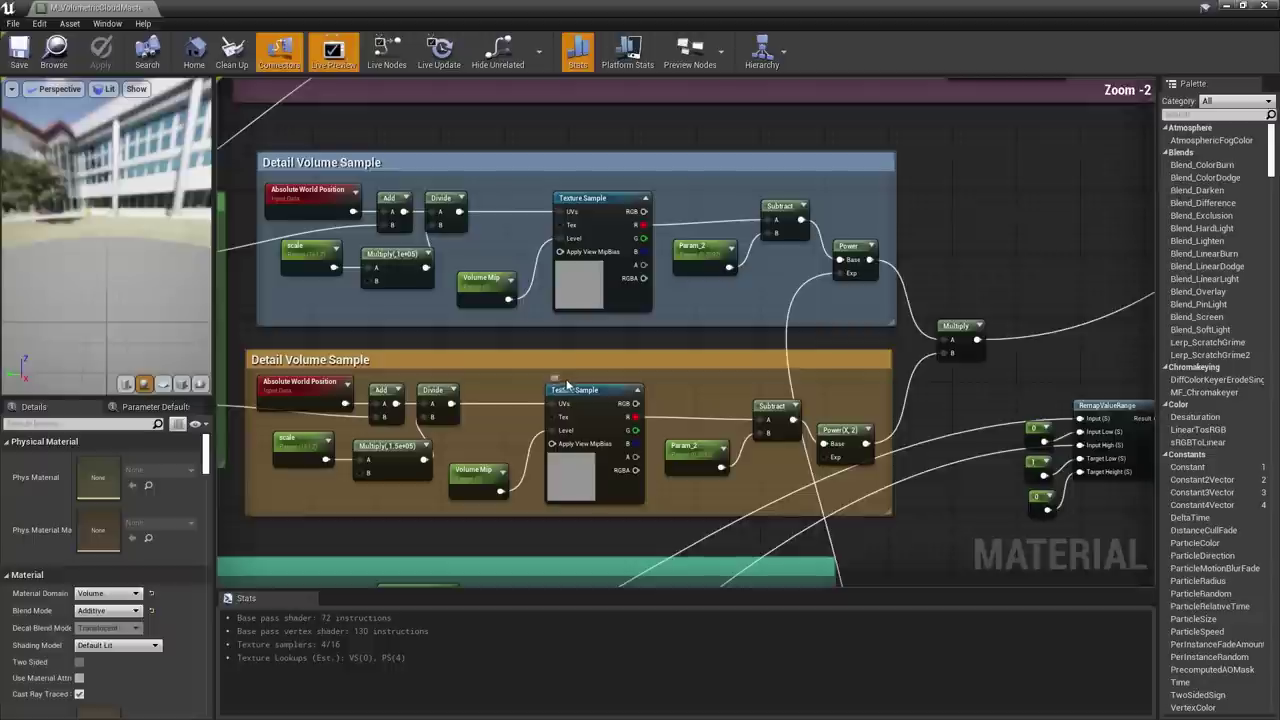
- Open the VT_Voronoi volume texture from the blue Detail Volume Sample group's Texture Sample, view its slices, and close it
left_click(578, 299)
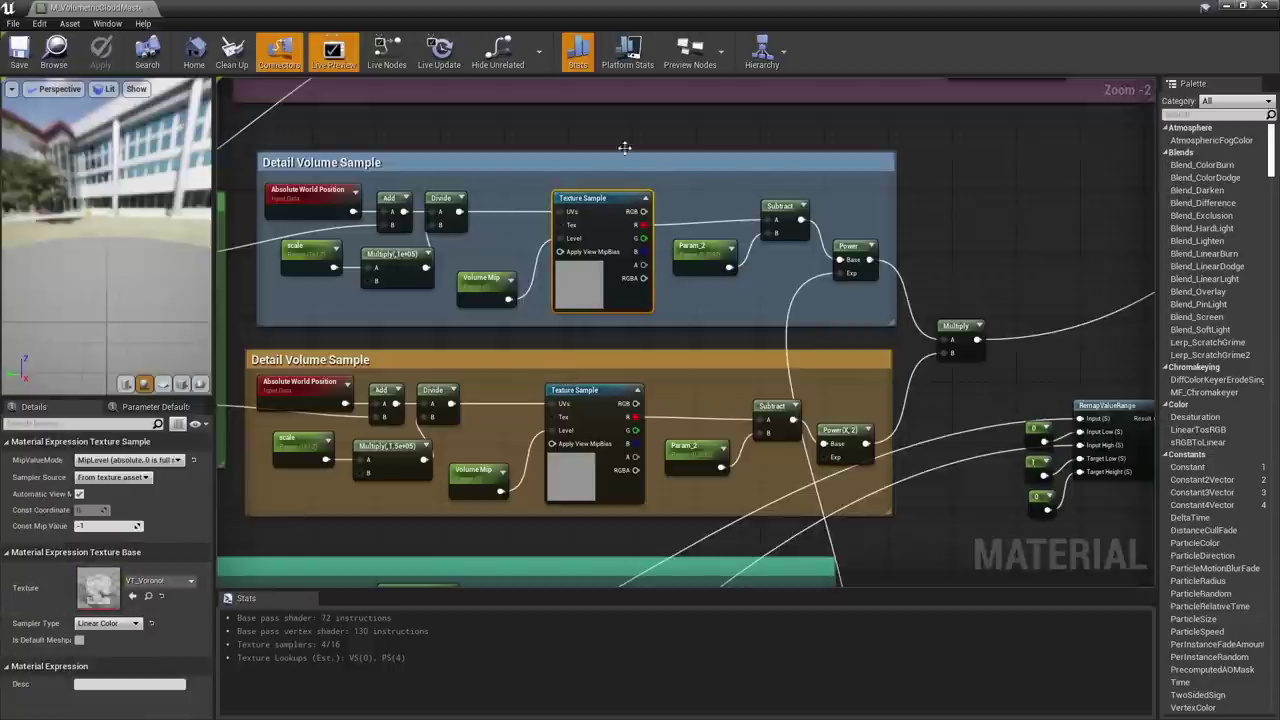
double_click(87, 598)
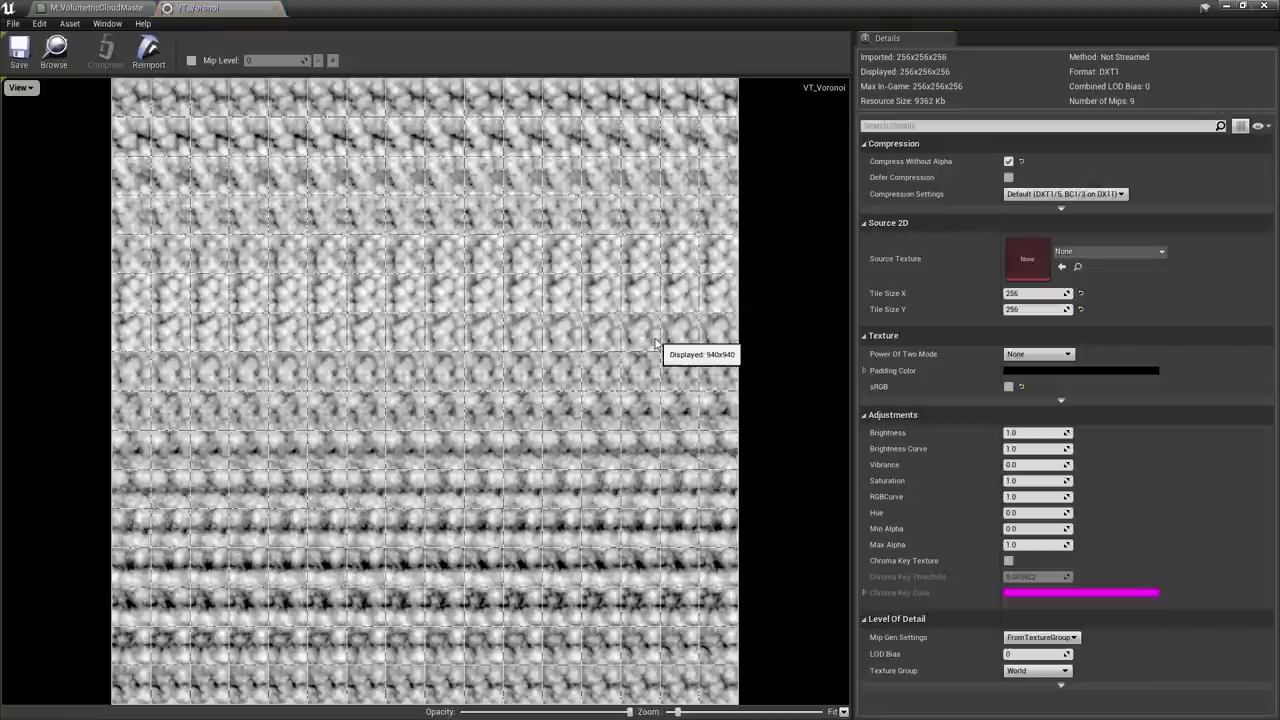
left_click(233, 9)
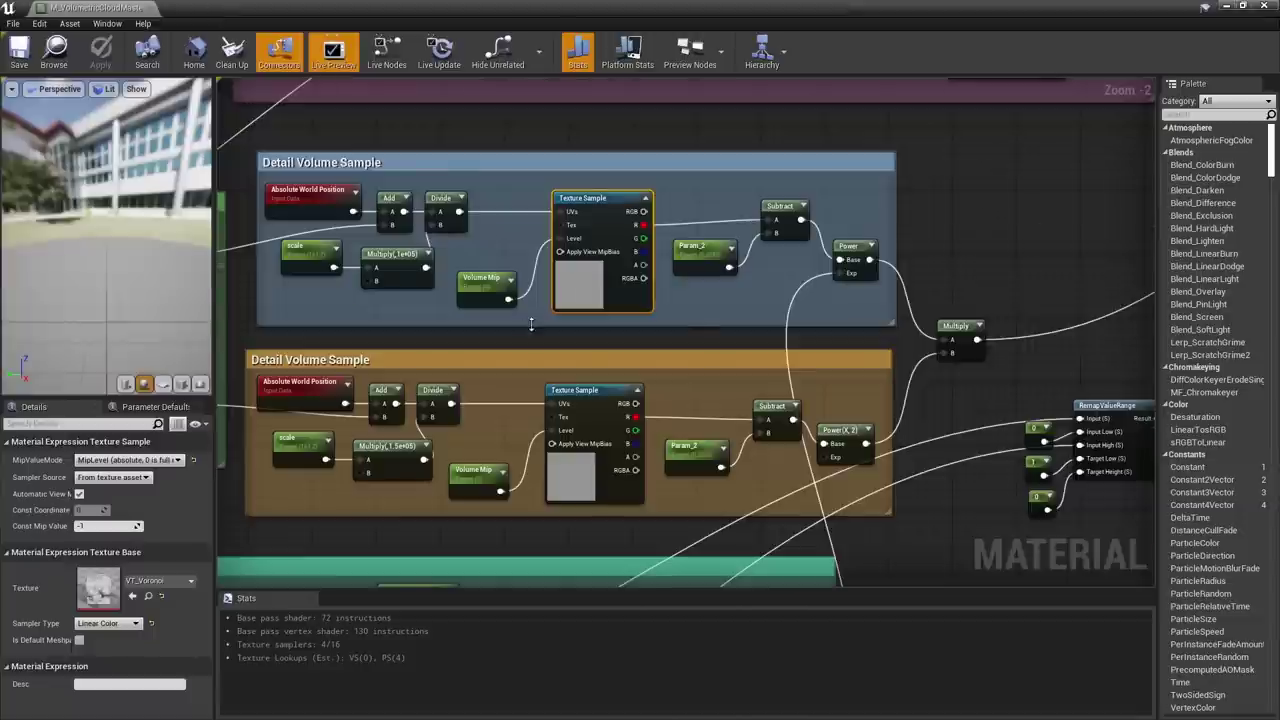
- Examine the groups for identifying cloud bottoms and tops, the subtraction detail layer, and the large-scale cloud density
scroll(845, 381, "up", 3)
right_click_drag(845, 381, 871, 369)
right_click_drag(640, 374, 424, 138)
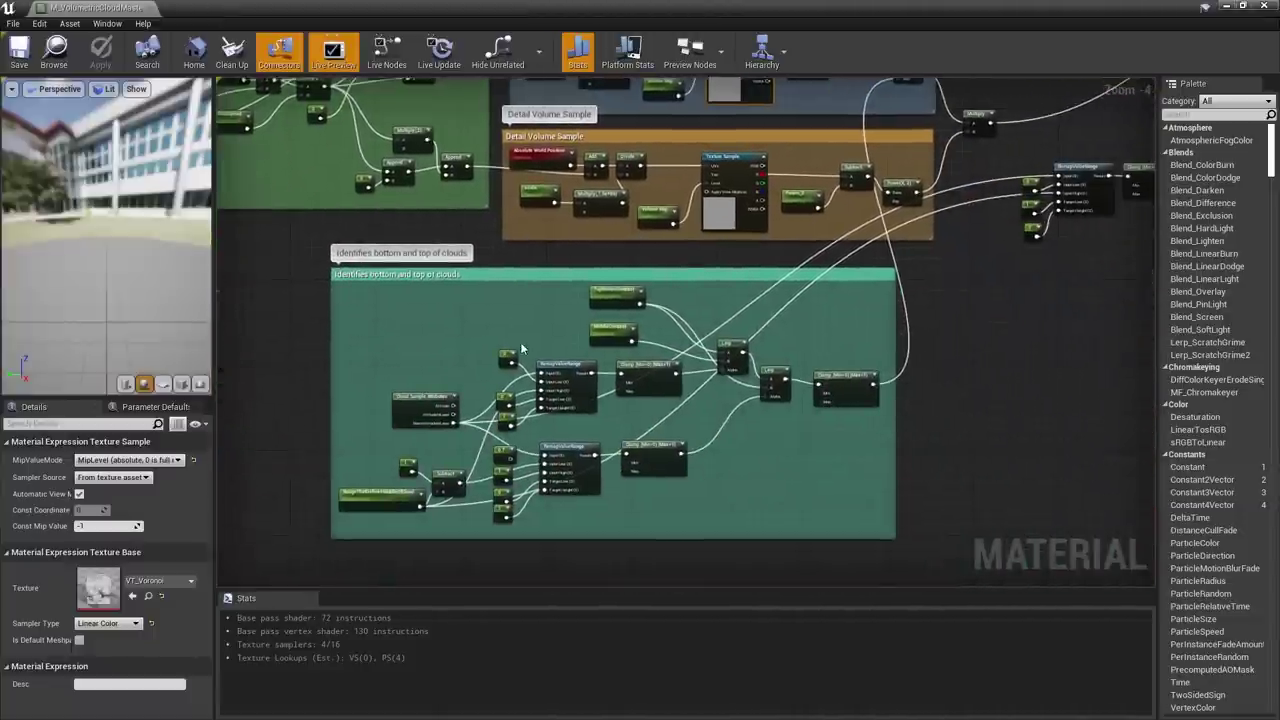
right_click_drag(900, 275, 871, 356)
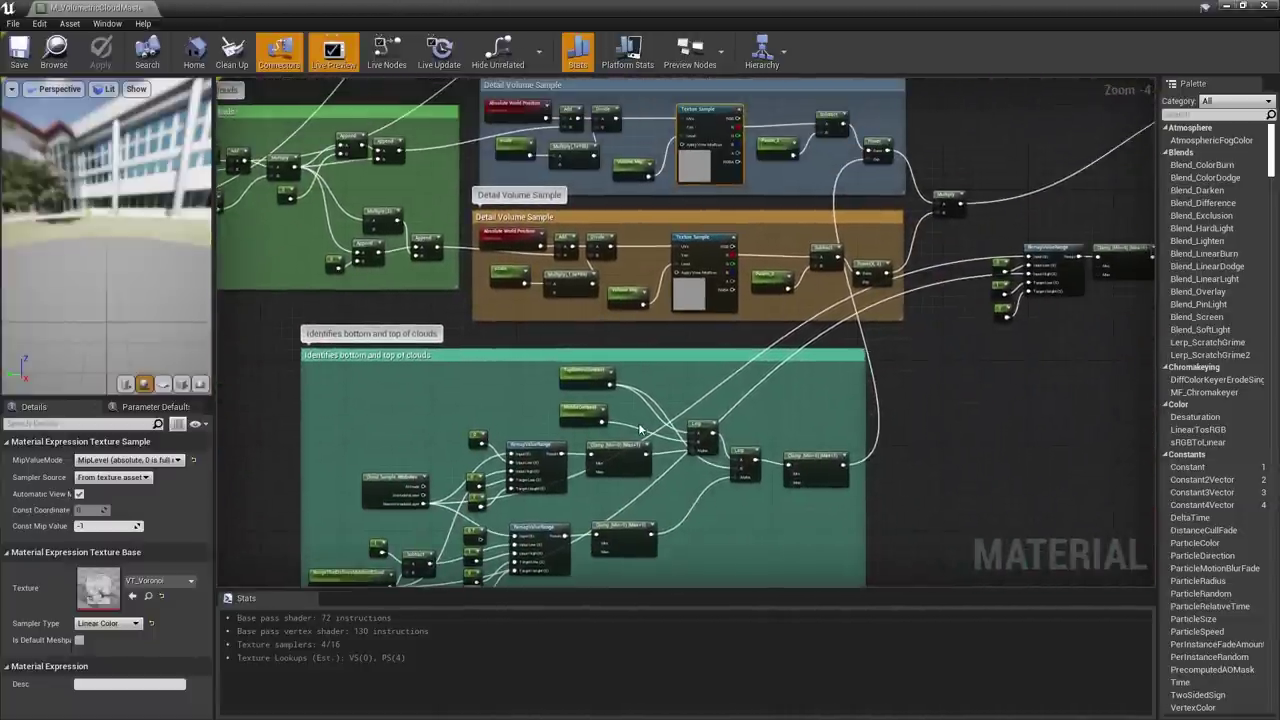
right_click_drag(887, 305, 737, 545)
right_click_drag(890, 250, 687, 547)
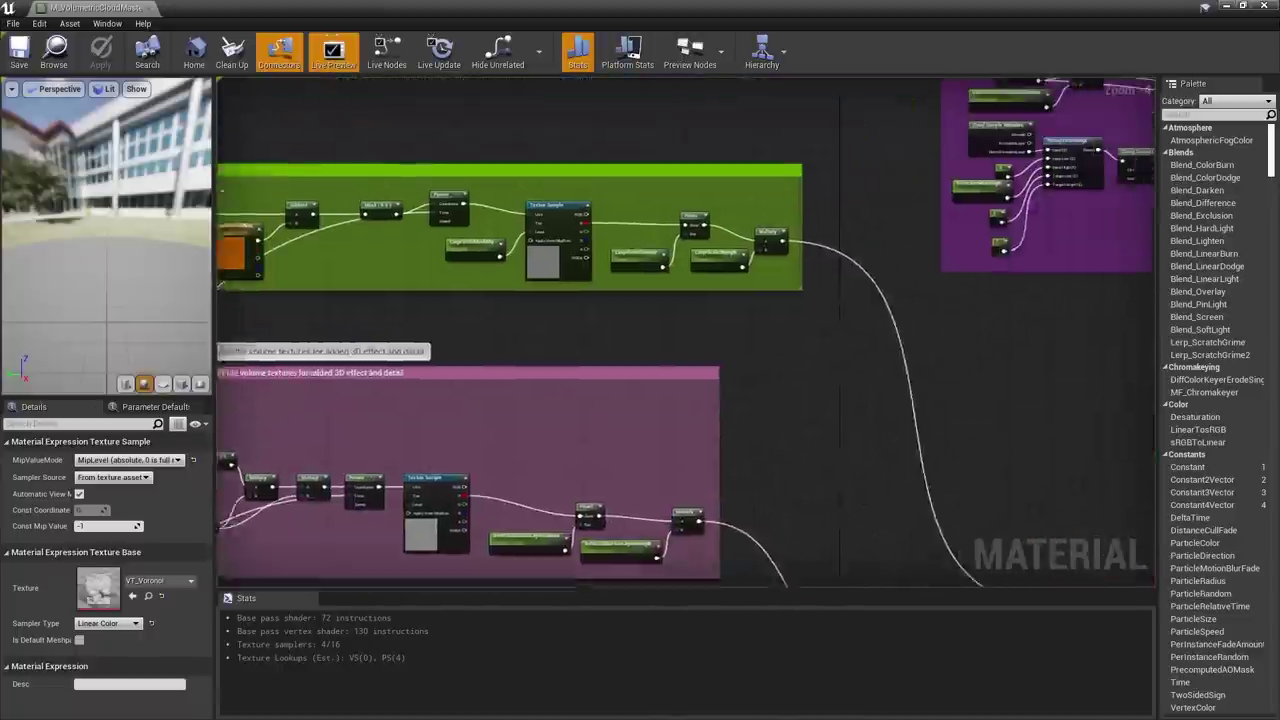
right_click_drag(817, 322, 290, 596)
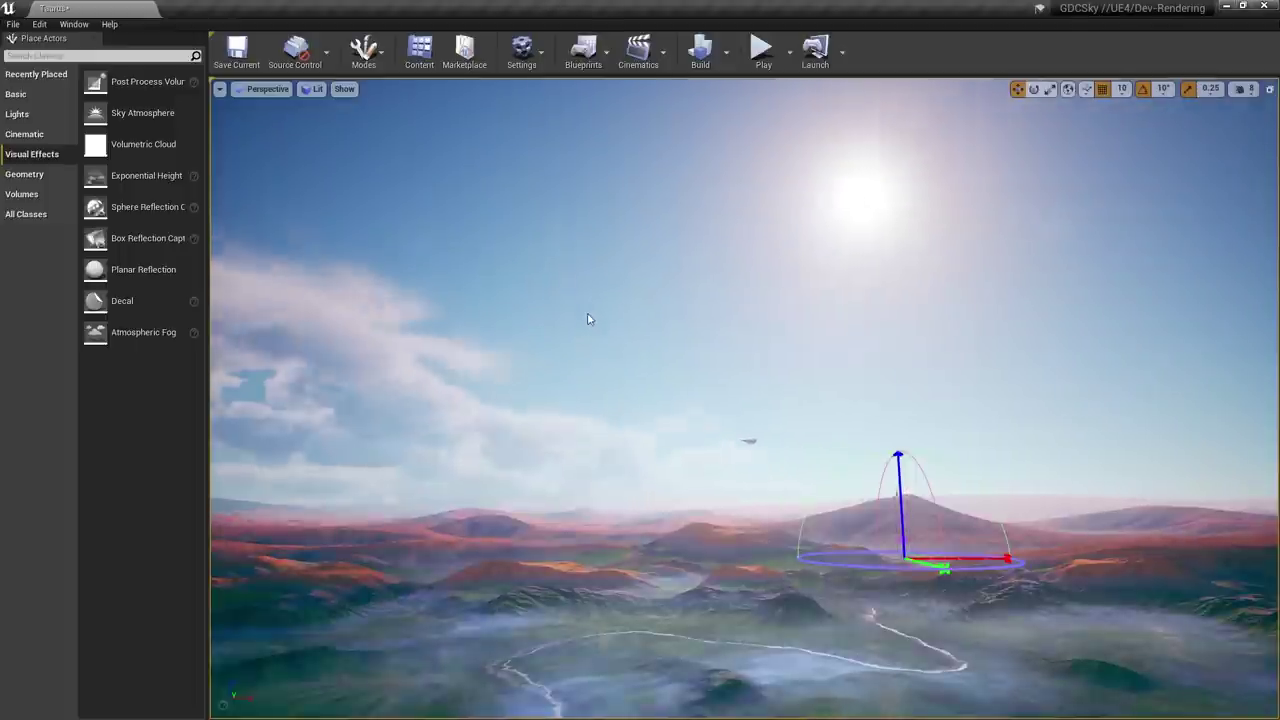
- Rotate the sun to a different angle in the level to relight the clouds over the foggy hills
key("ctrl+l")
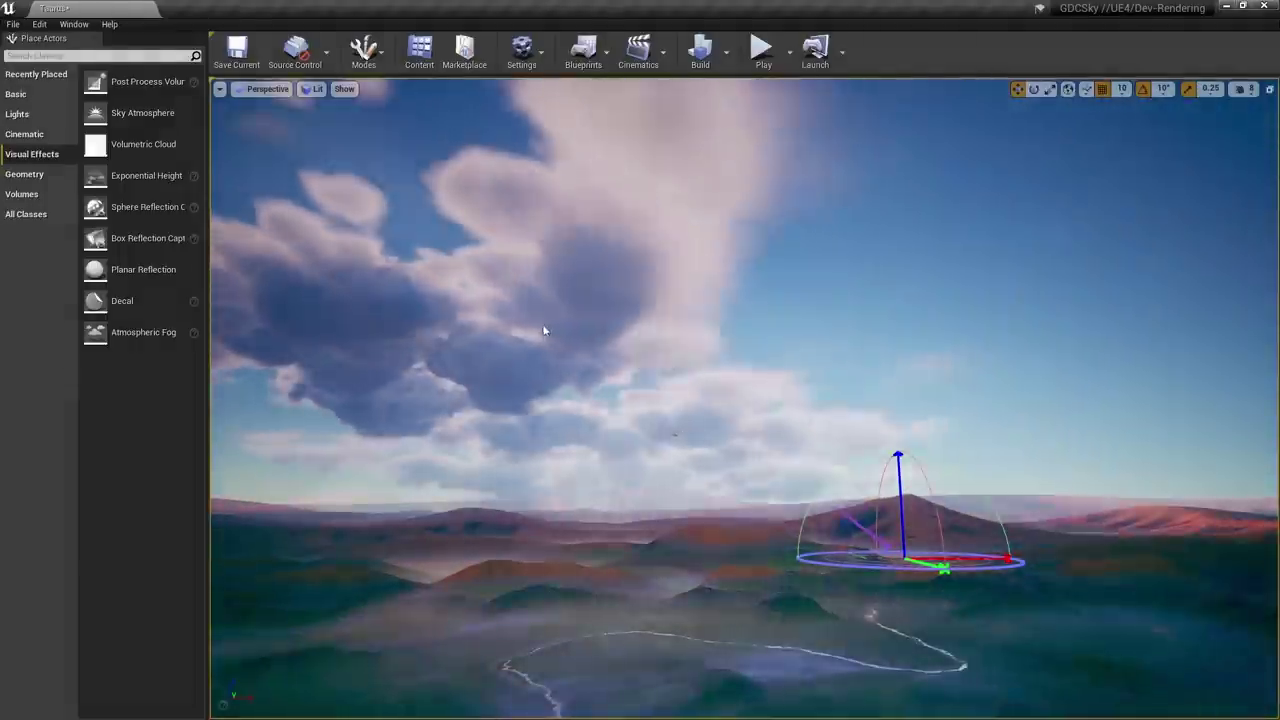